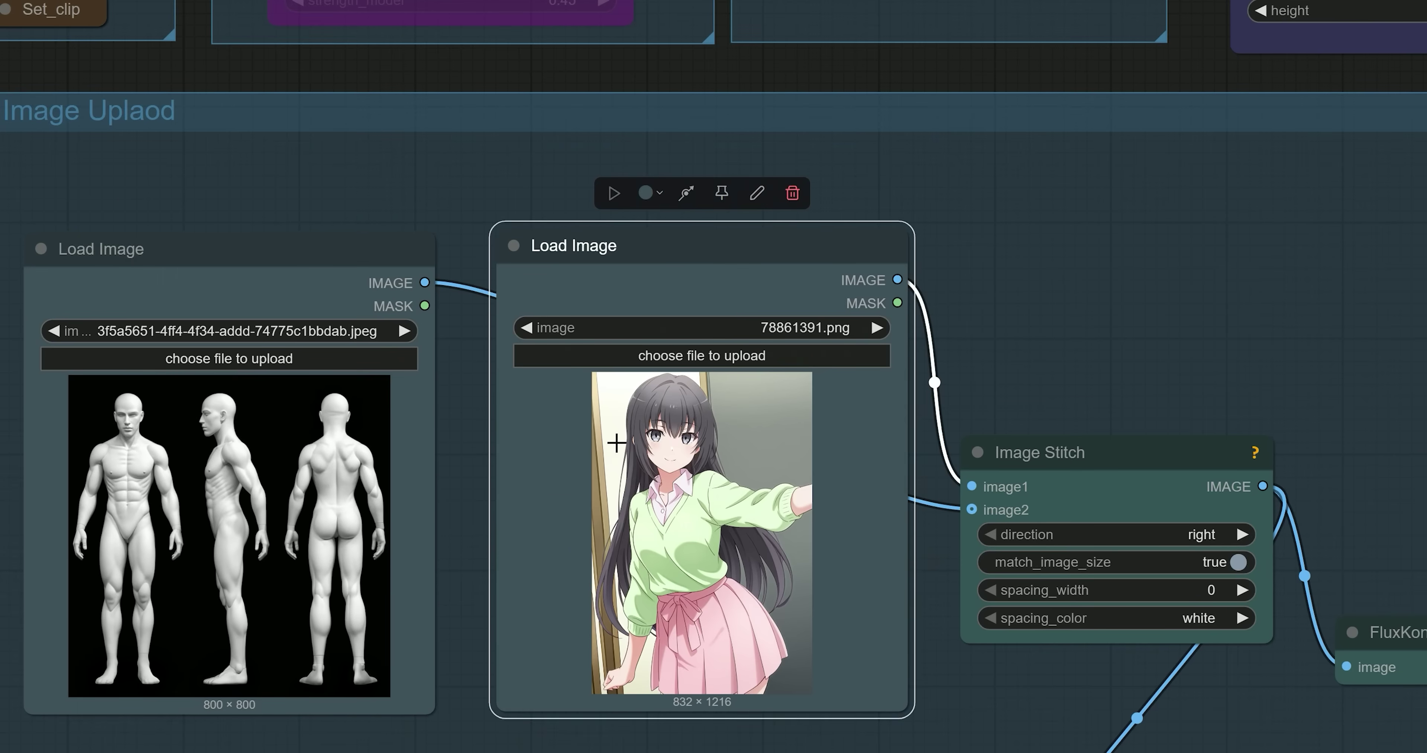
# Look over the workflow's image upload nodes, sampling group, saved result and positive prompt.
pyautogui.moveTo(519, 503); pyautogui.dragTo(1076, 503)
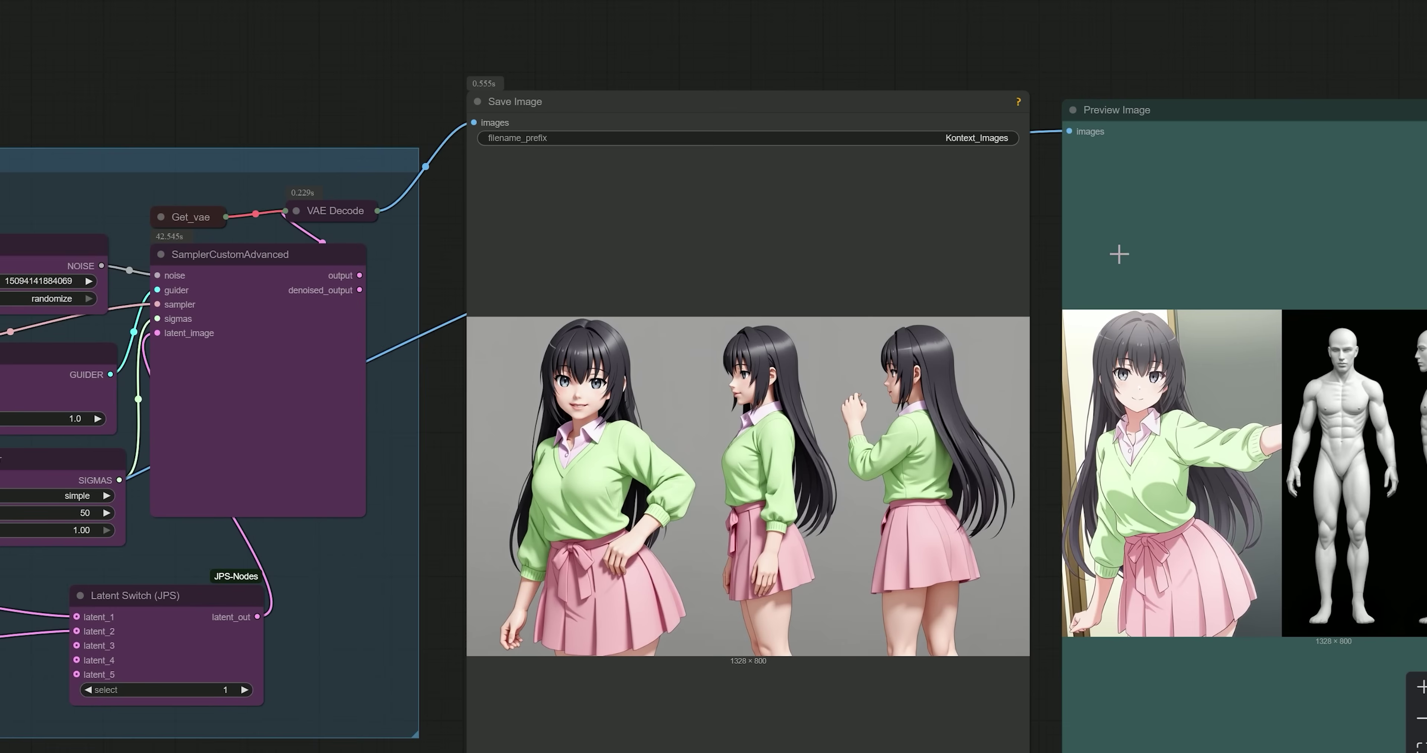
pyautogui.moveTo(1092, 113); pyautogui.dragTo(1426, 113)
pyautogui.moveTo(1104, 423); pyautogui.dragTo(1426, 353)
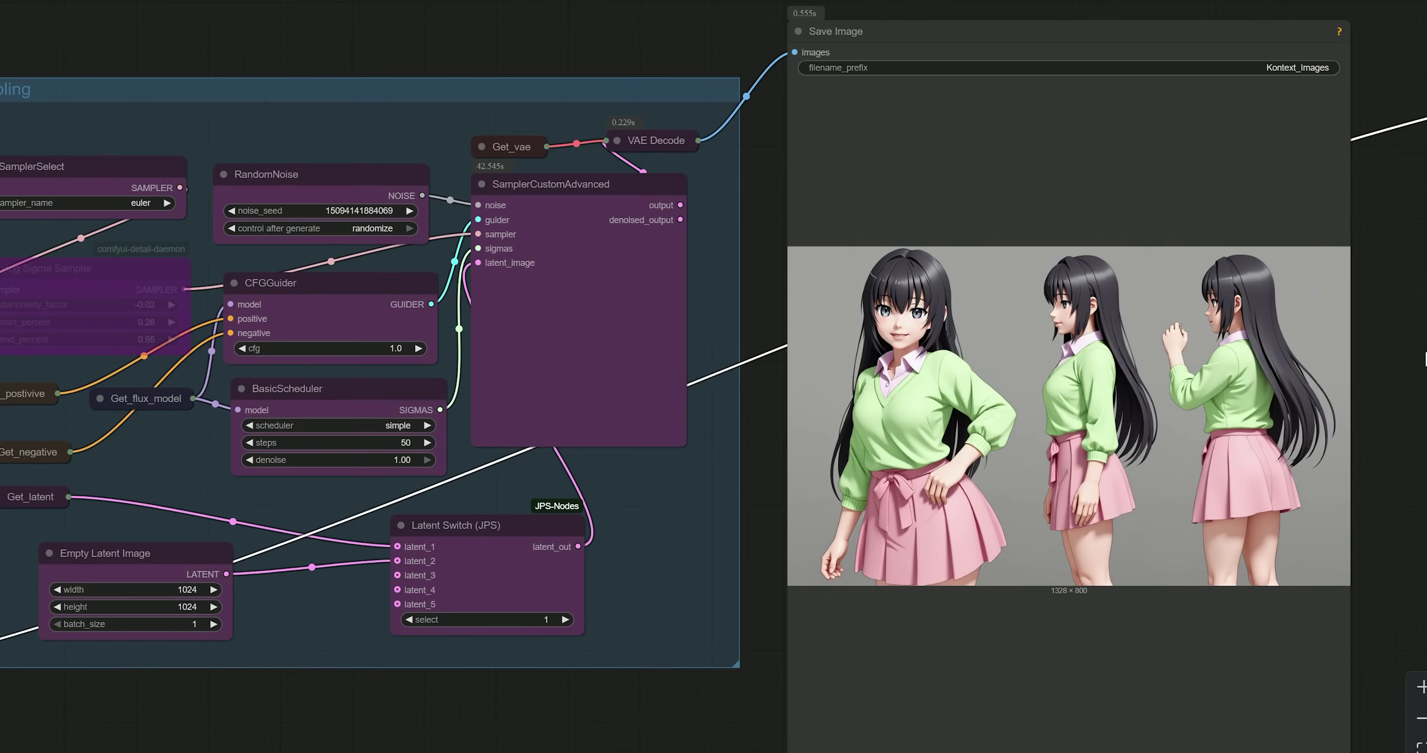
pyautogui.scroll(4, 1296, 382)
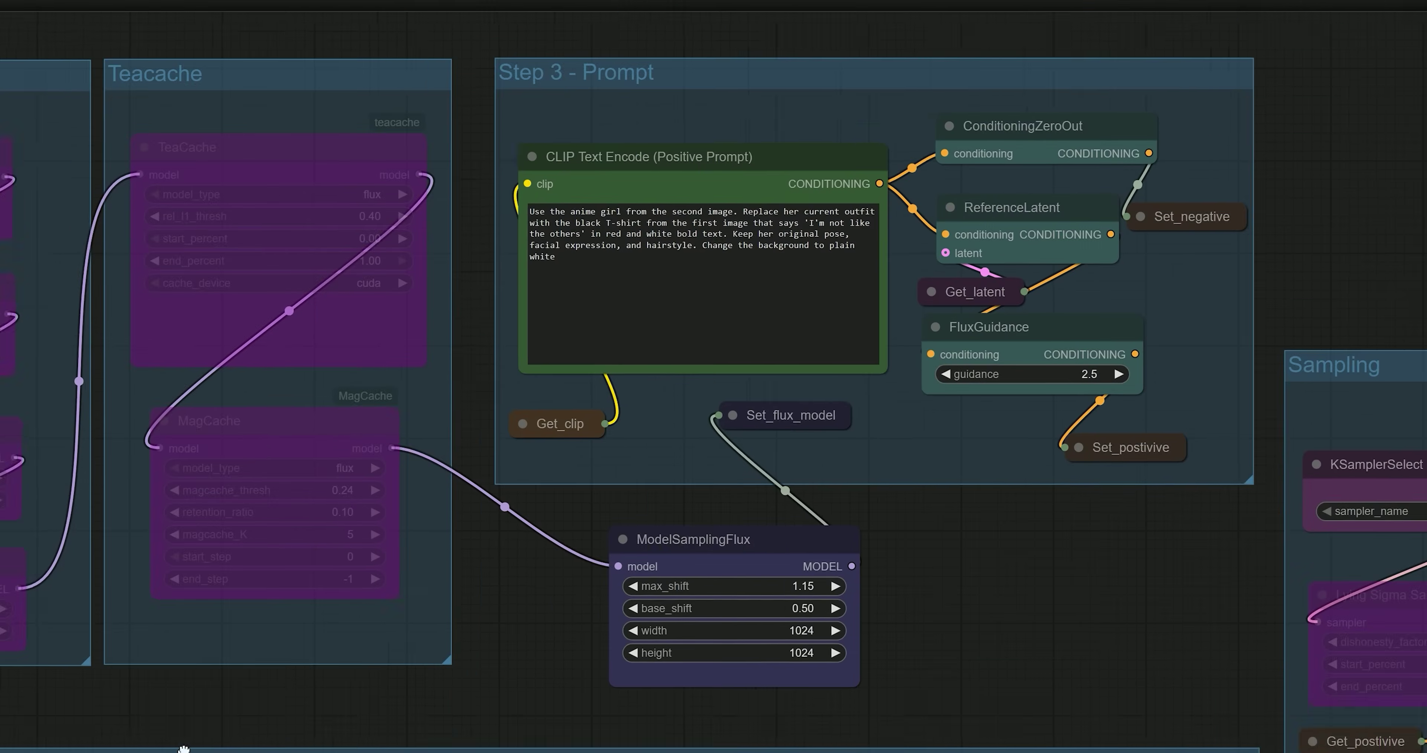
pyautogui.scroll(6, 659, 238)
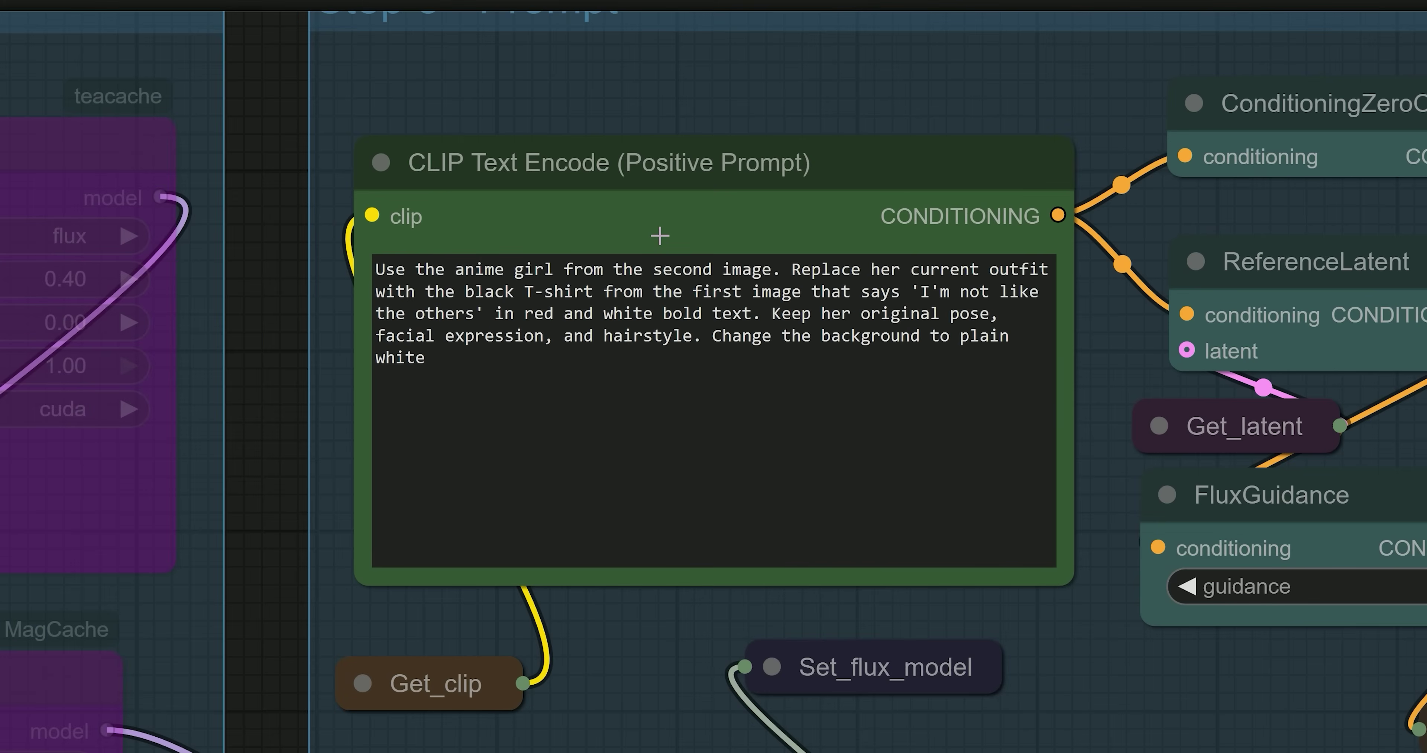
pyautogui.scroll(-3, 659, 254)
pyautogui.scroll(-8, 686, 233)
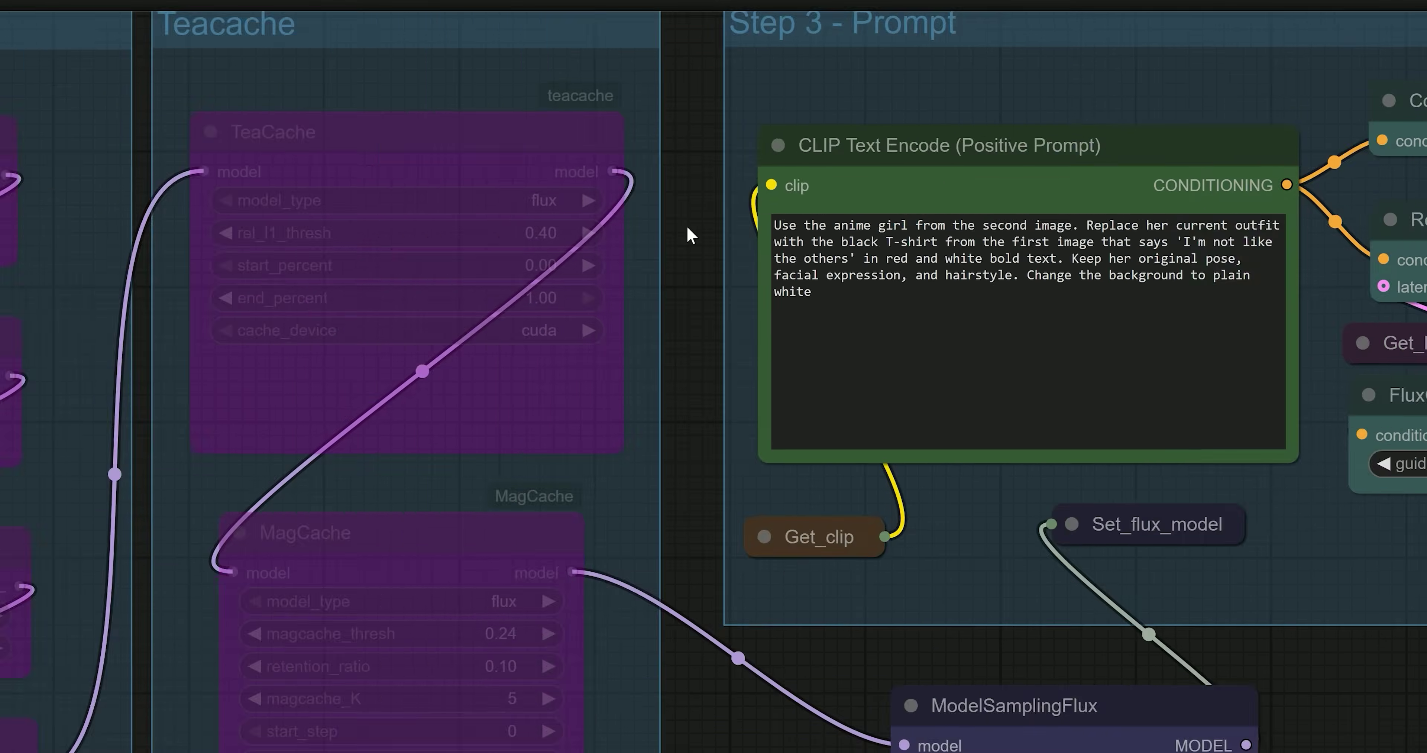
pyautogui.scroll(8, 349, 183)
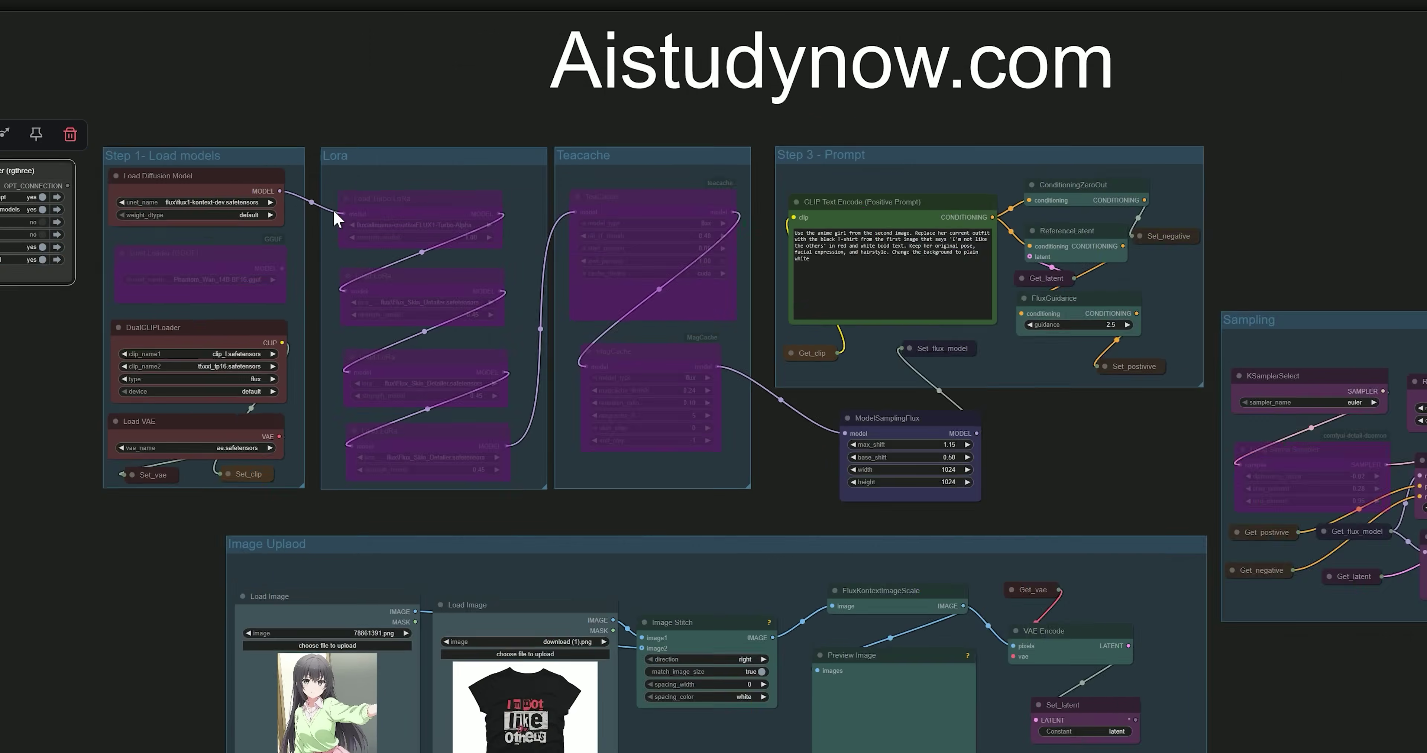
# Enable the bypassed Load Turbo LoRa node in the Lora group.
pyautogui.click(376, 143)
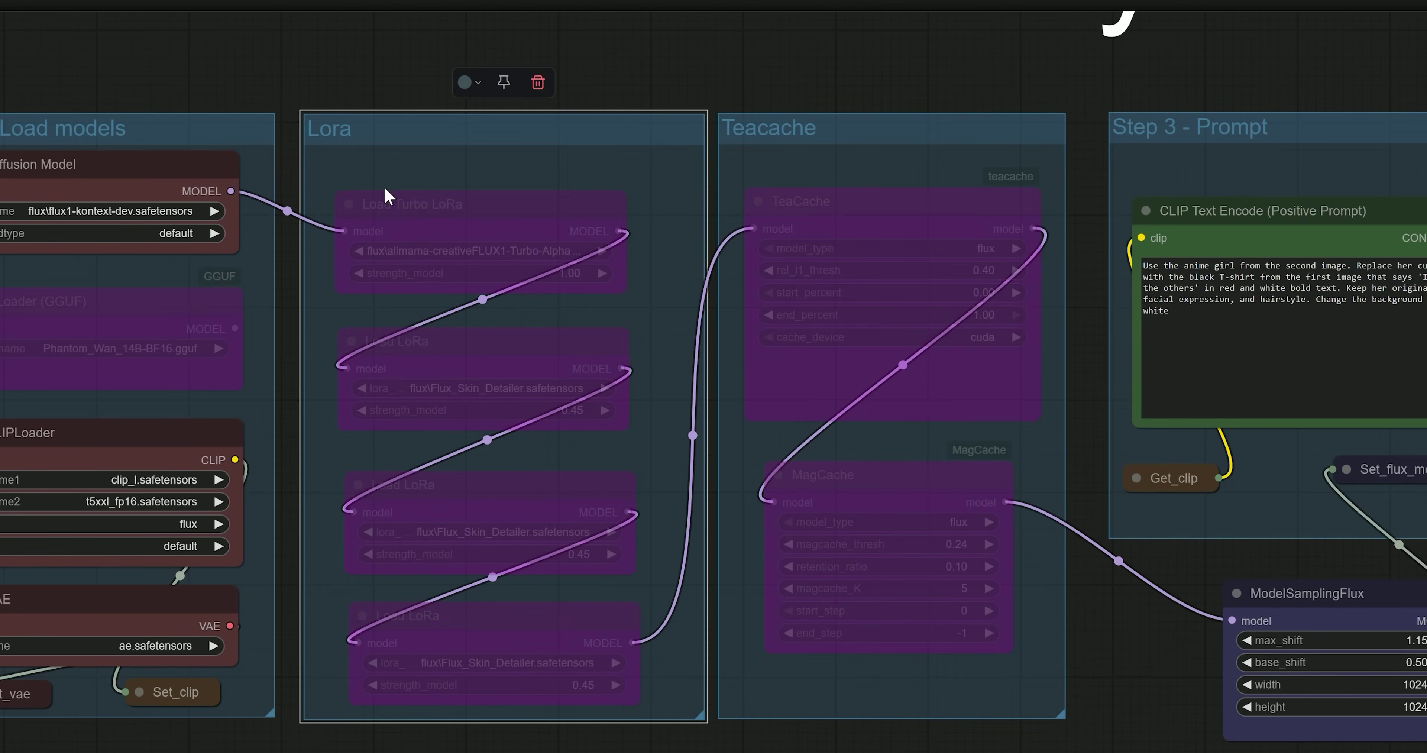
pyautogui.scroll(5, 421, 229)
pyautogui.click(477, 212)
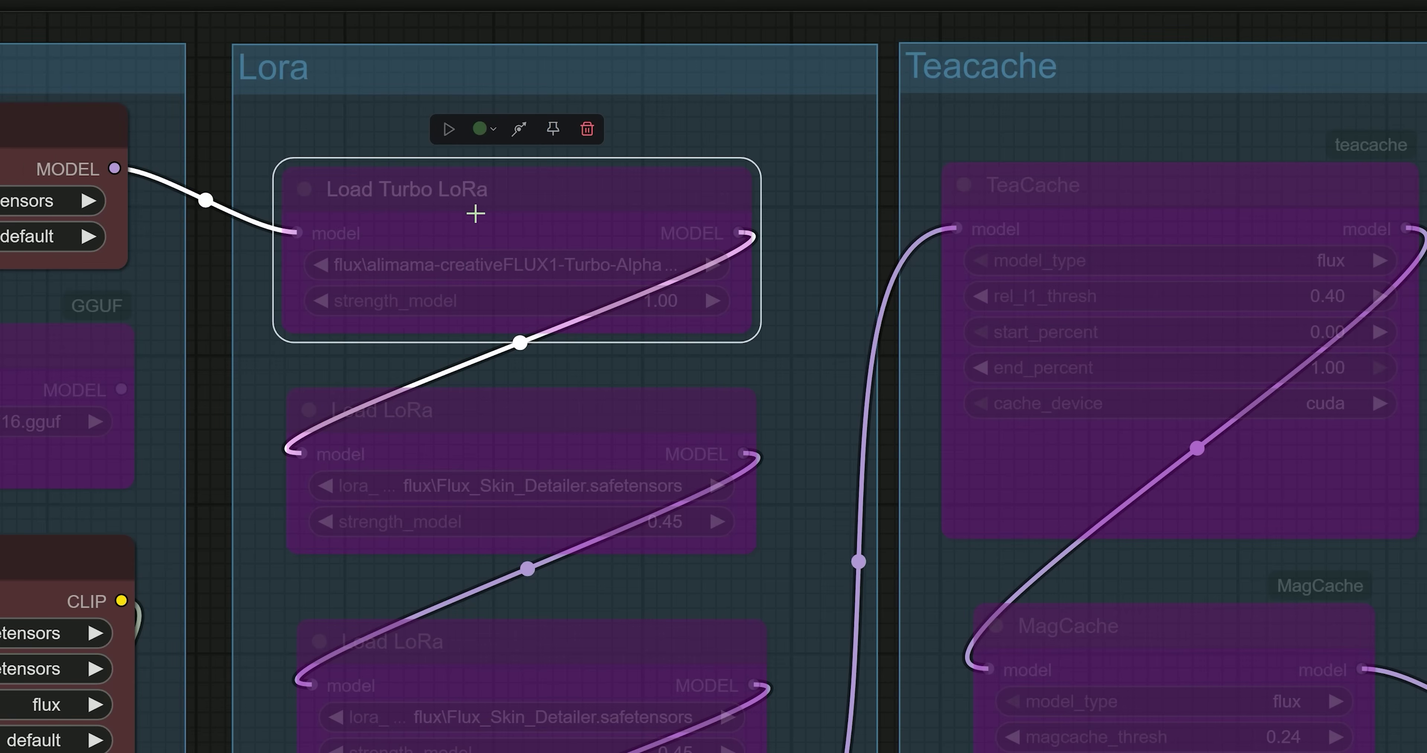
pyautogui.hotkey('ctrl', 'b')
pyautogui.scroll(-3, 686, 227)
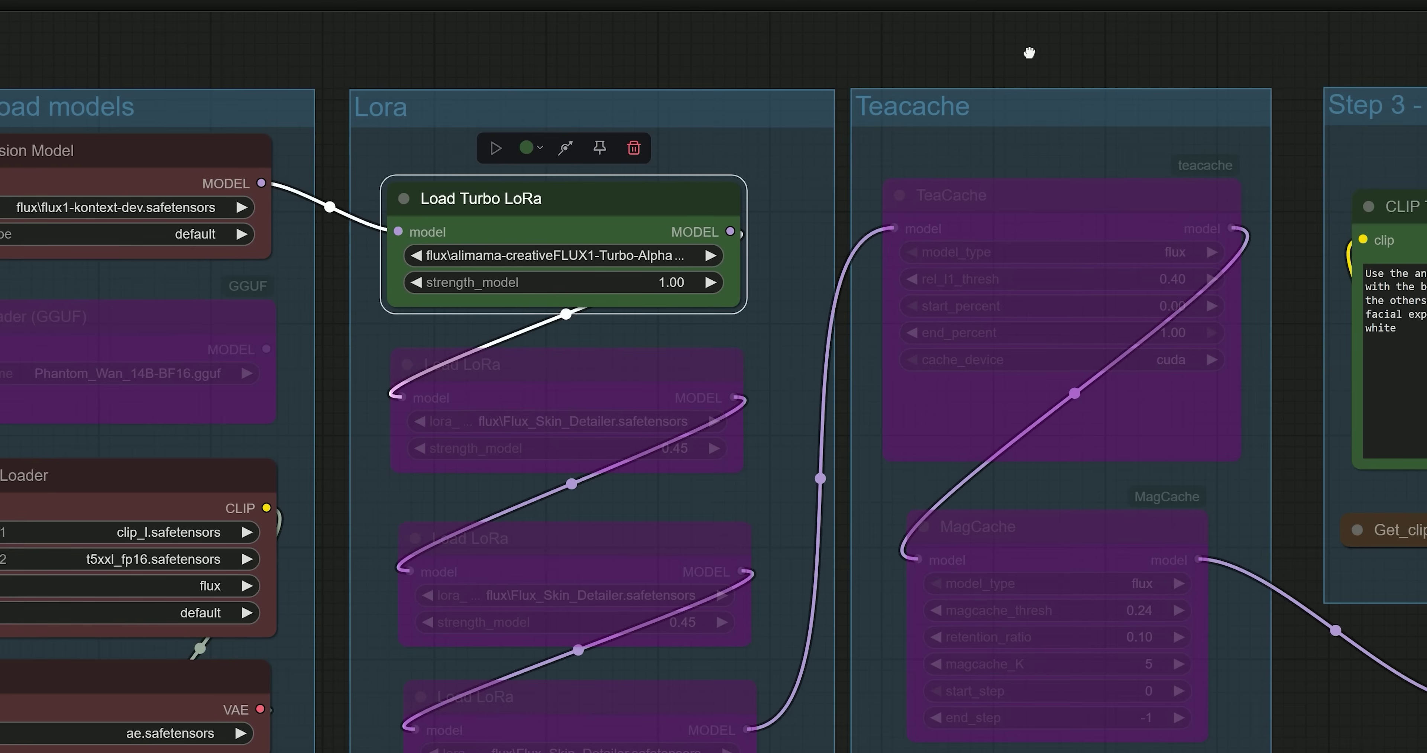
# Inspect the Unet Loader (GGUF) and Load Diffusion Model nodes in the Load models group.
pyautogui.moveTo(1014, 49); pyautogui.dragTo(1424, 52)
pyautogui.scroll(5, 800, 260)
pyautogui.click(458, 377)
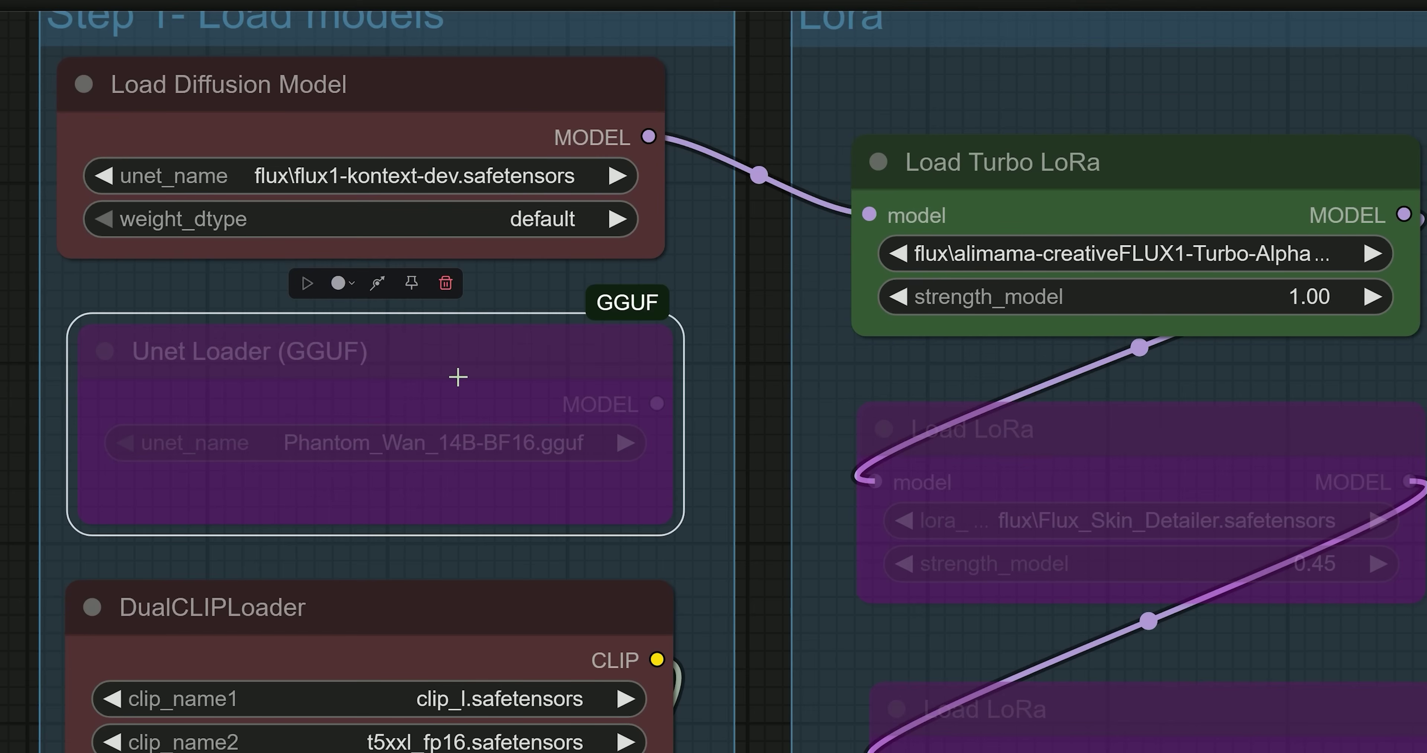
pyautogui.click(373, 106)
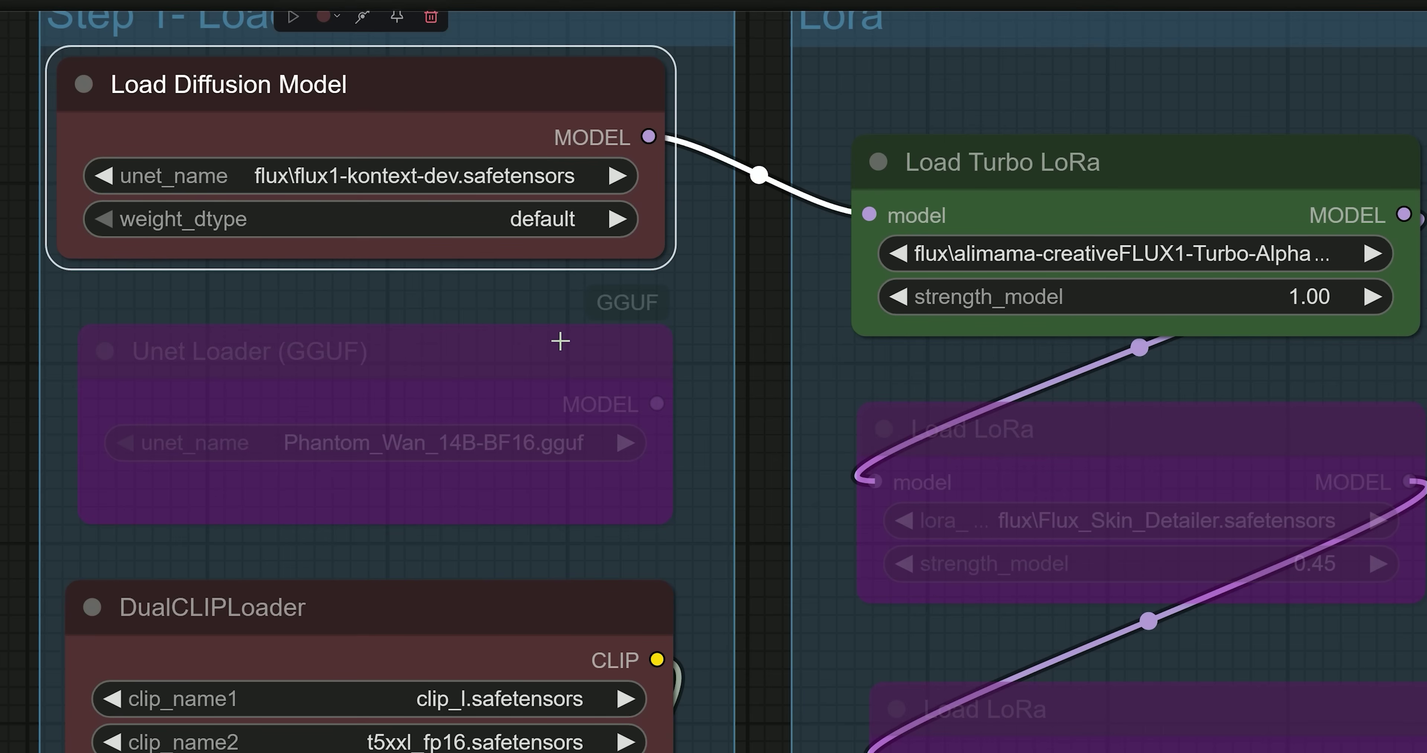
pyautogui.scroll(-5, 561, 341)
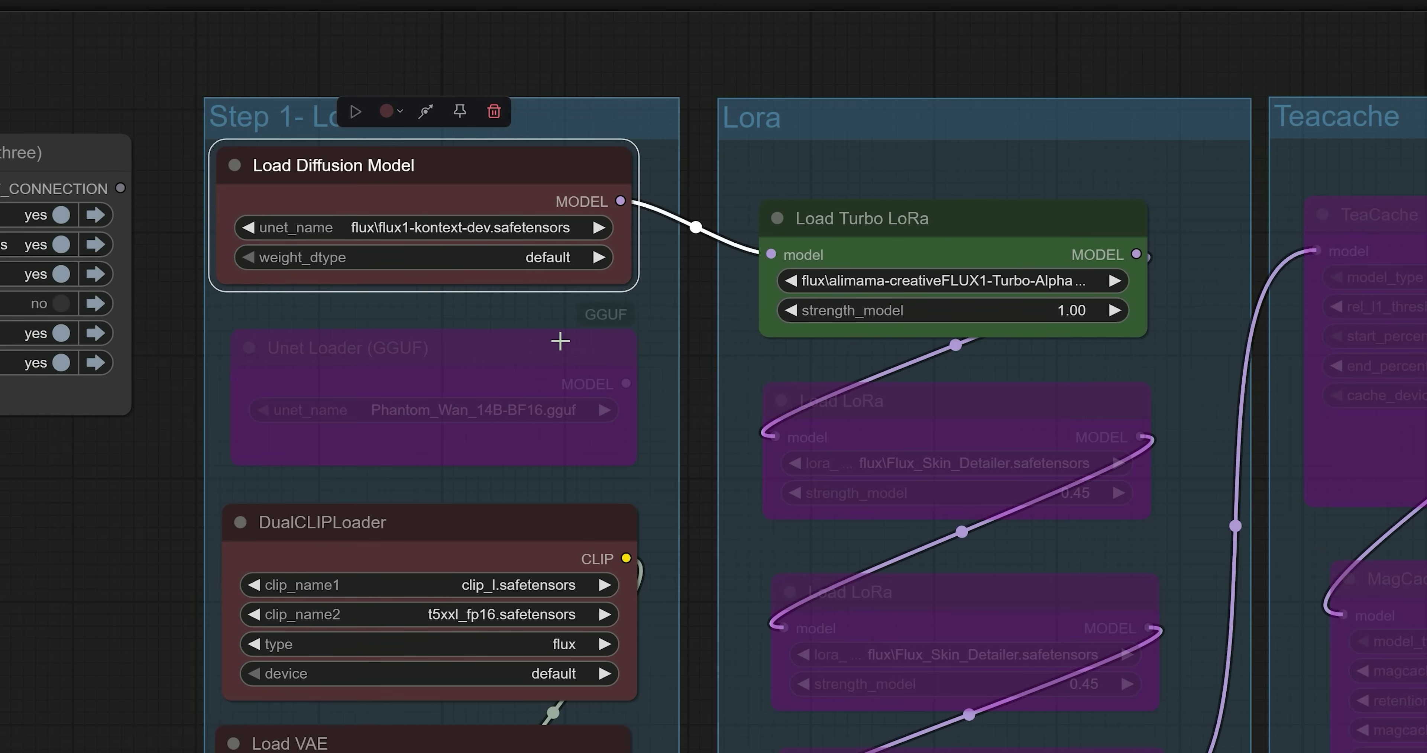
pyautogui.moveTo(1305, 58); pyautogui.dragTo(1113, 43)
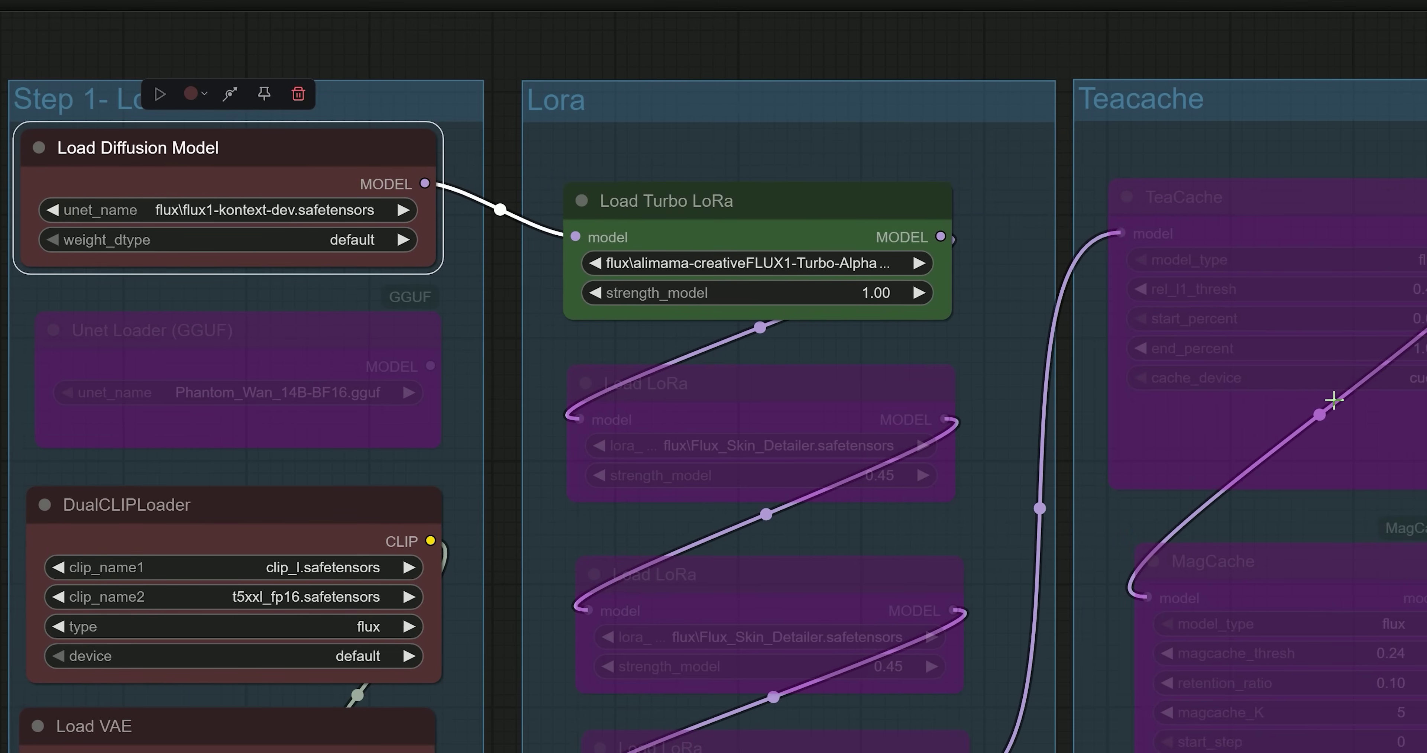
# Enable the bypassed TeaCache and MagCache nodes in the Teacache group.
pyautogui.scroll(-2, 1334, 398)
pyautogui.hscroll(3, 1173, 434)
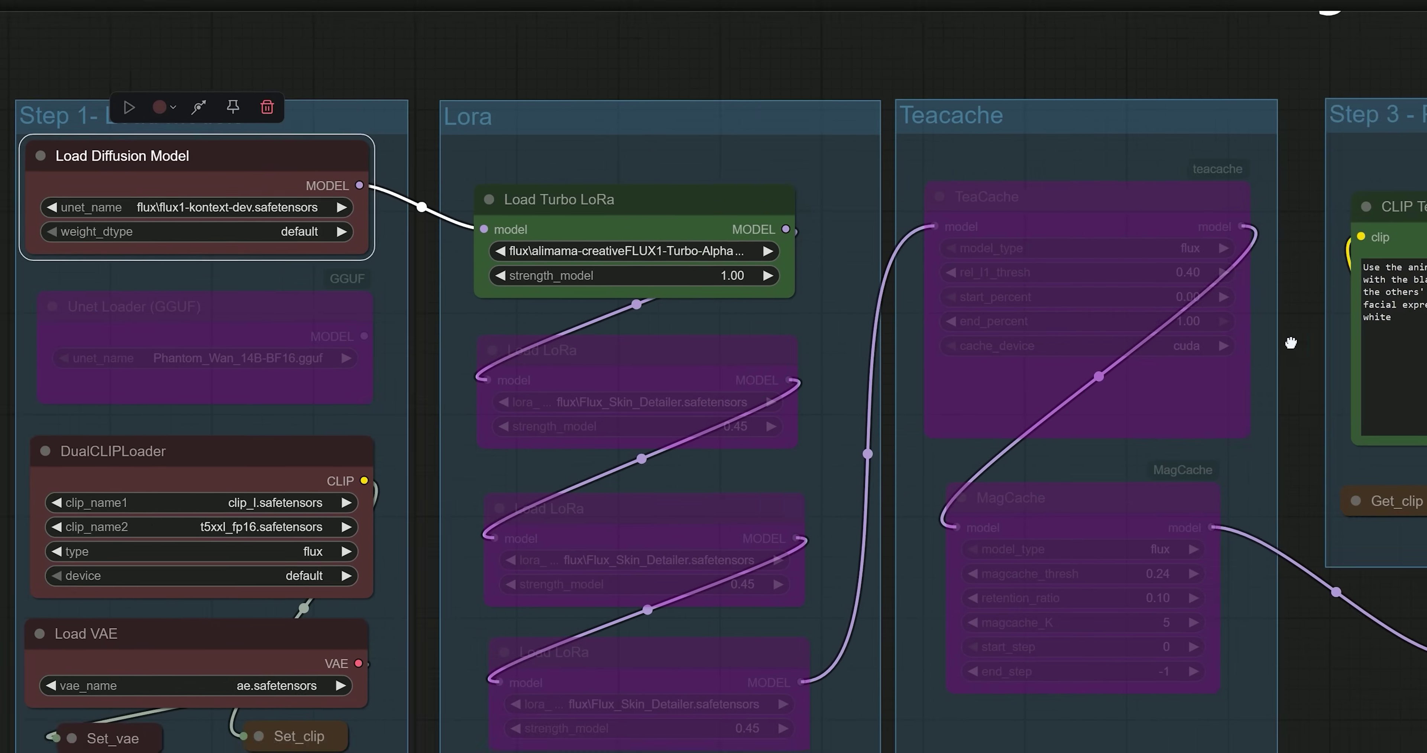
pyautogui.scroll(4, 1173, 435)
pyautogui.moveTo(1230, 422); pyautogui.dragTo(1201, 369)
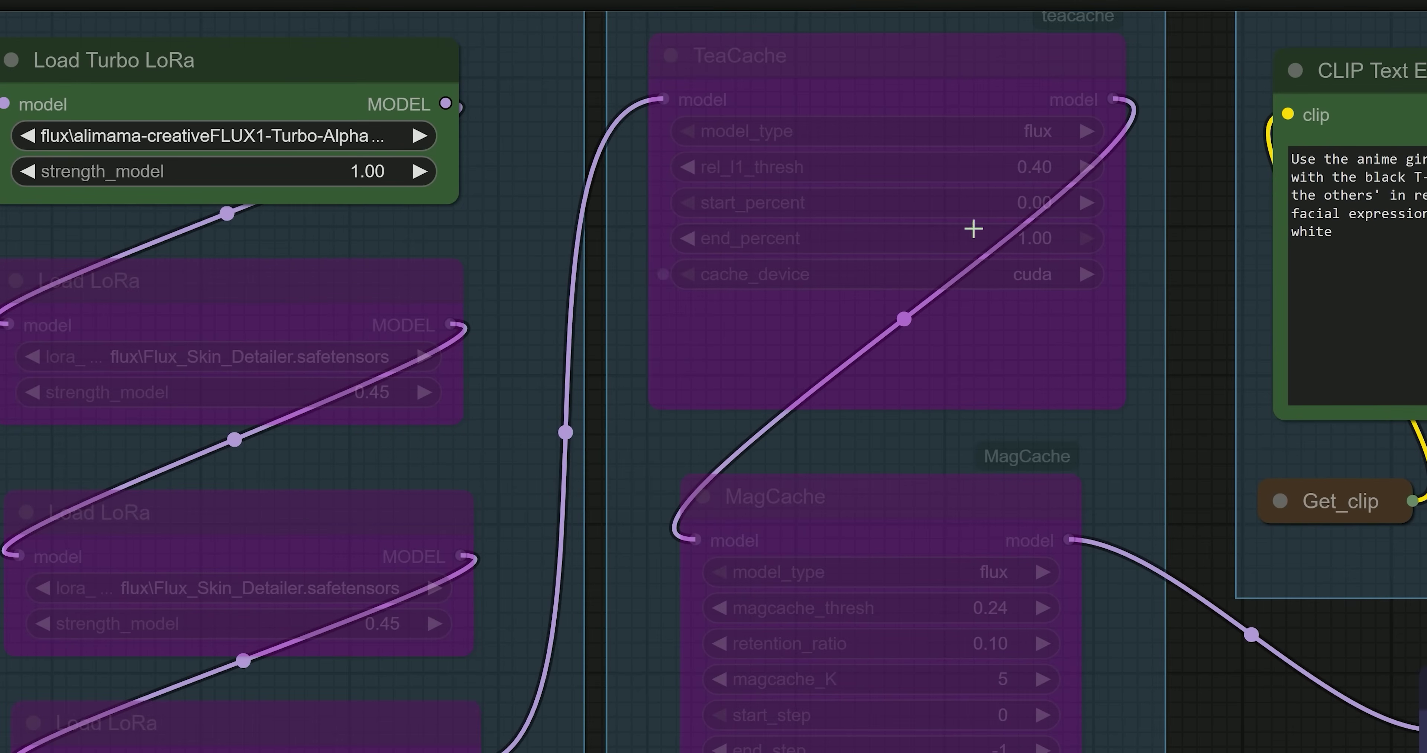
pyautogui.click(837, 80)
pyautogui.hotkey('ctrl', 'b')
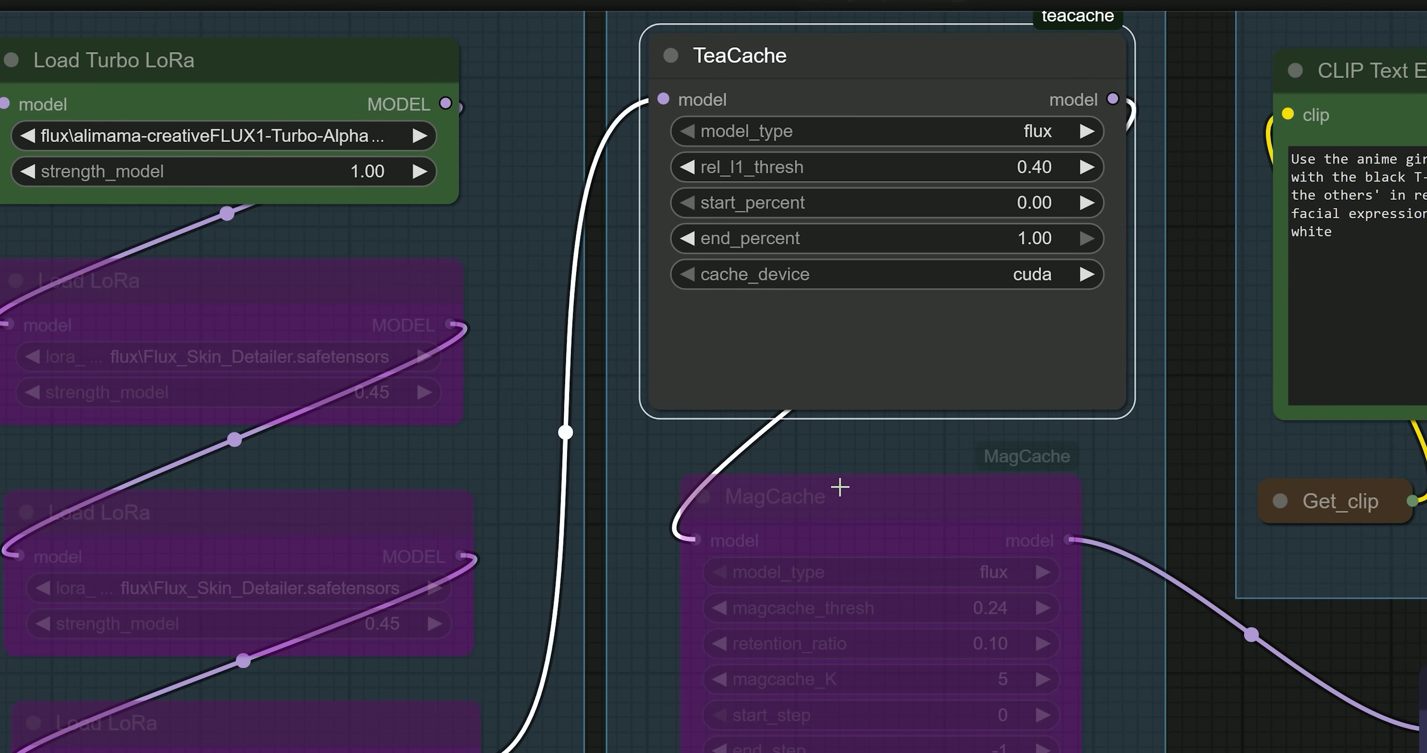
pyautogui.keyDown('shift'); pyautogui.click(845, 505); pyautogui.keyUp('shift')
pyautogui.hotkey('ctrl', 'b')
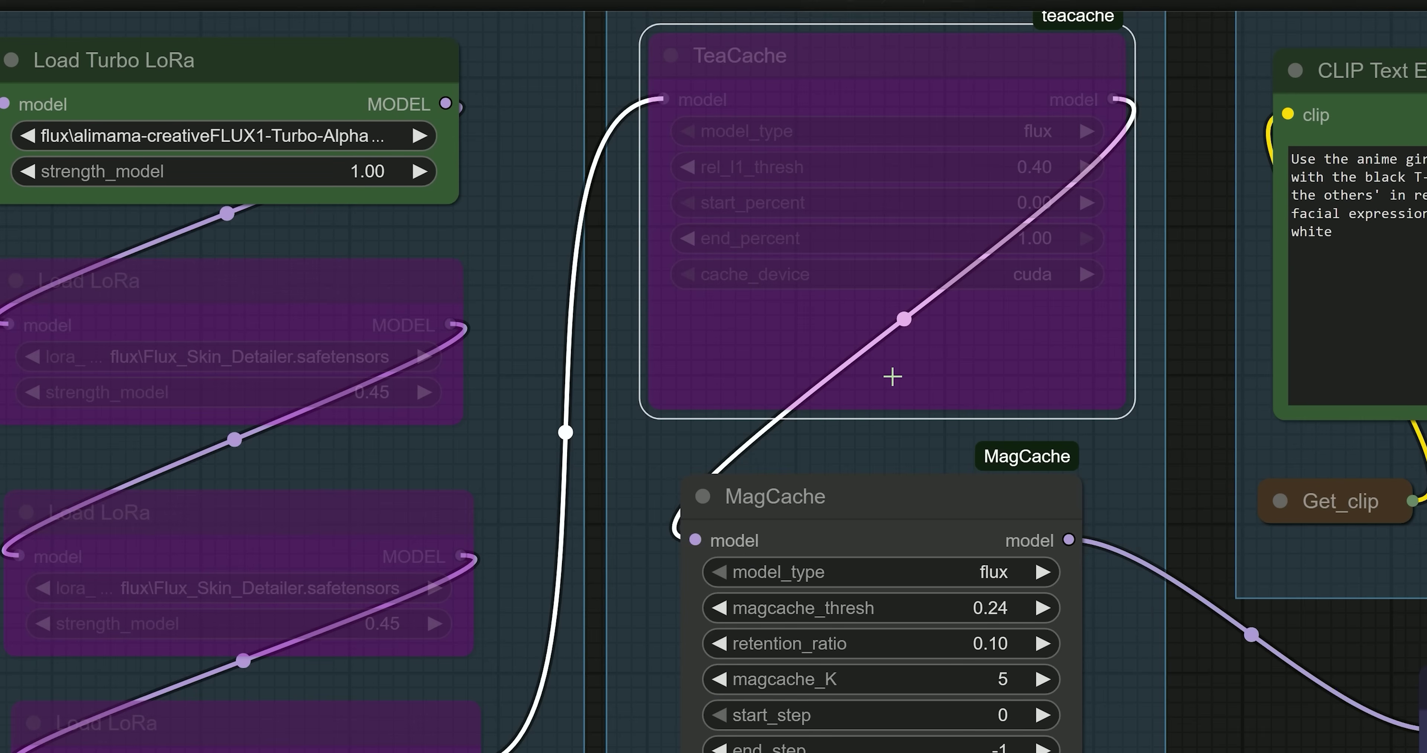
pyautogui.hotkey('ctrl', 'b')
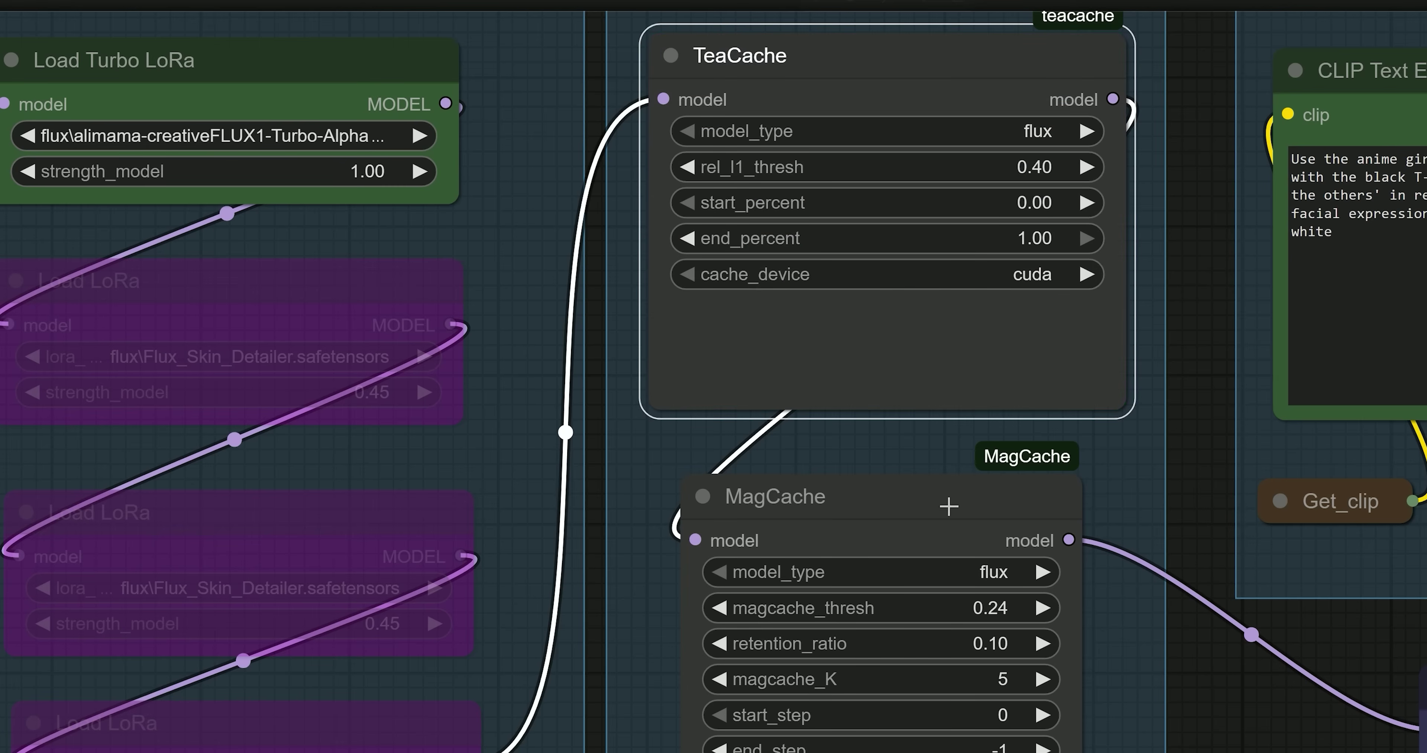
pyautogui.click(920, 497)
pyautogui.click(907, 369)
pyautogui.scroll(-5, 1147, 443)
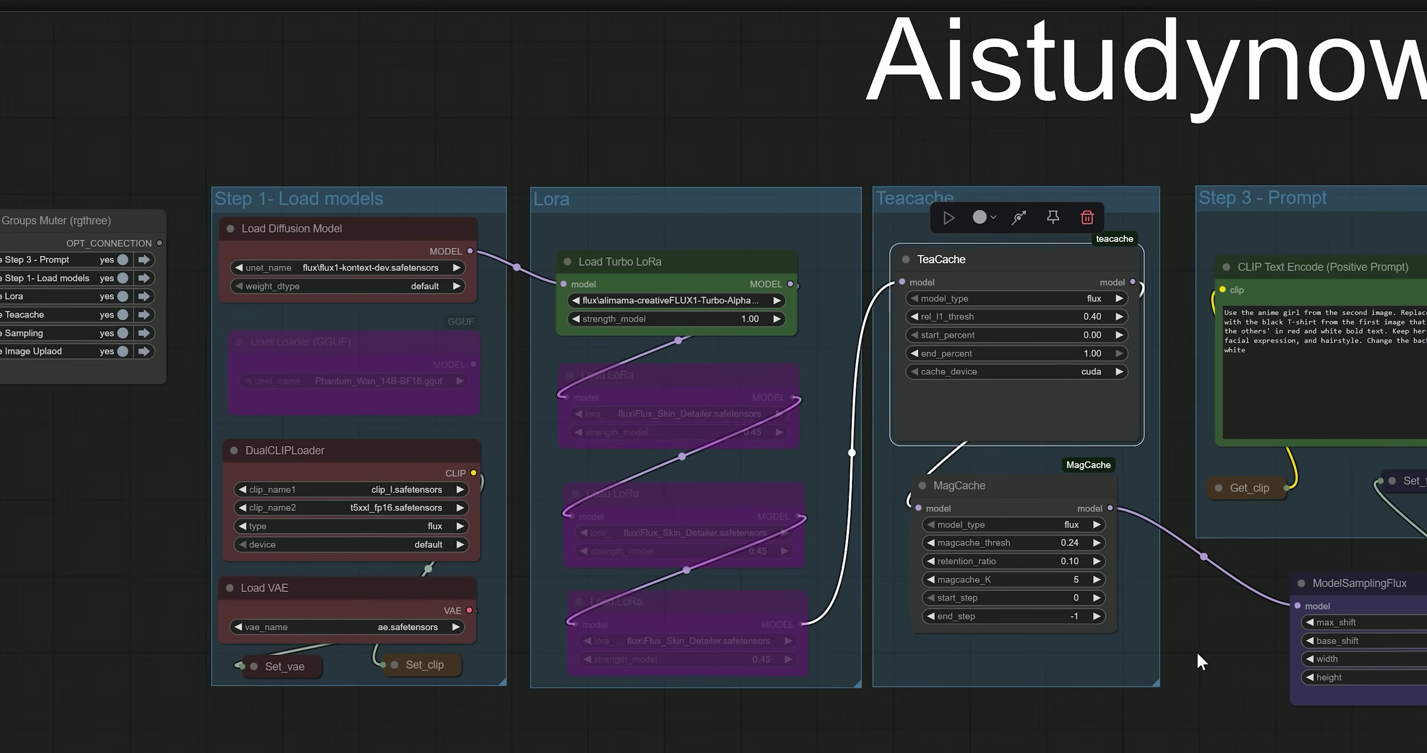
# Enable the bypassed Lying Sigma Sampler node in the Sampling group.
pyautogui.scroll(-1, 1125, 623)
pyautogui.moveTo(1124, 623); pyautogui.dragTo(484, 551)
pyautogui.scroll(9, 997, 573)
pyautogui.click(882, 516)
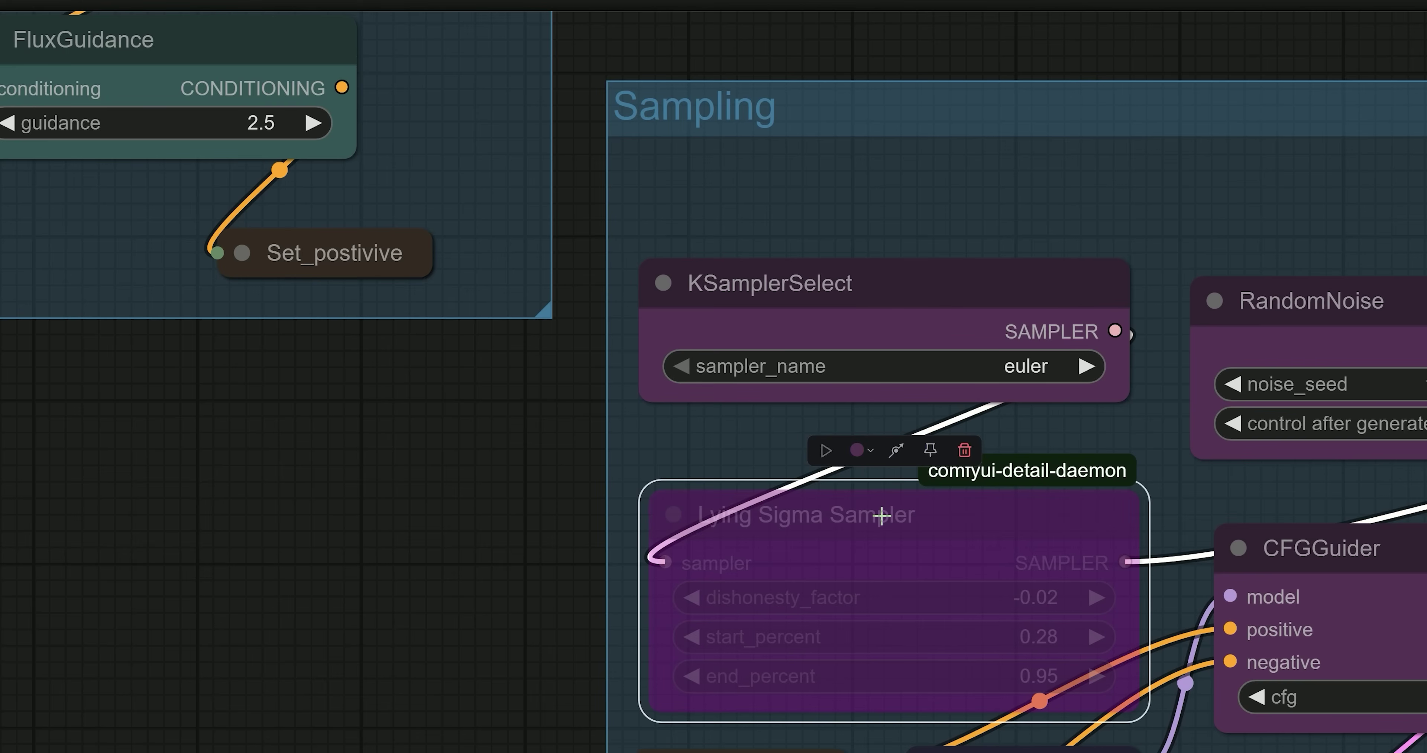
pyautogui.hotkey('ctrl', 'b')
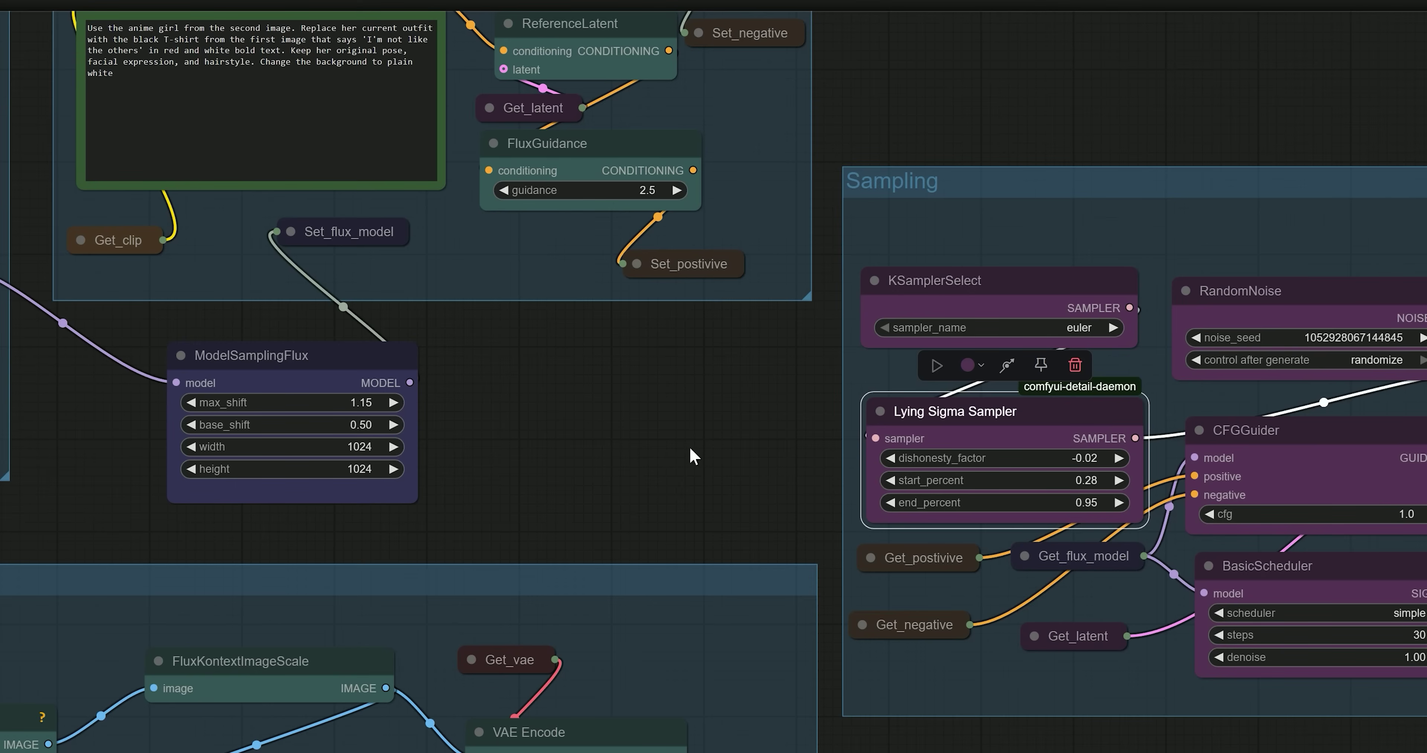
# Review the two Load Image nodes in the image upload group and the text of the positive prompt.
pyautogui.scroll(-2, 688, 443)
pyautogui.moveTo(630, 462); pyautogui.dragTo(1081, 523)
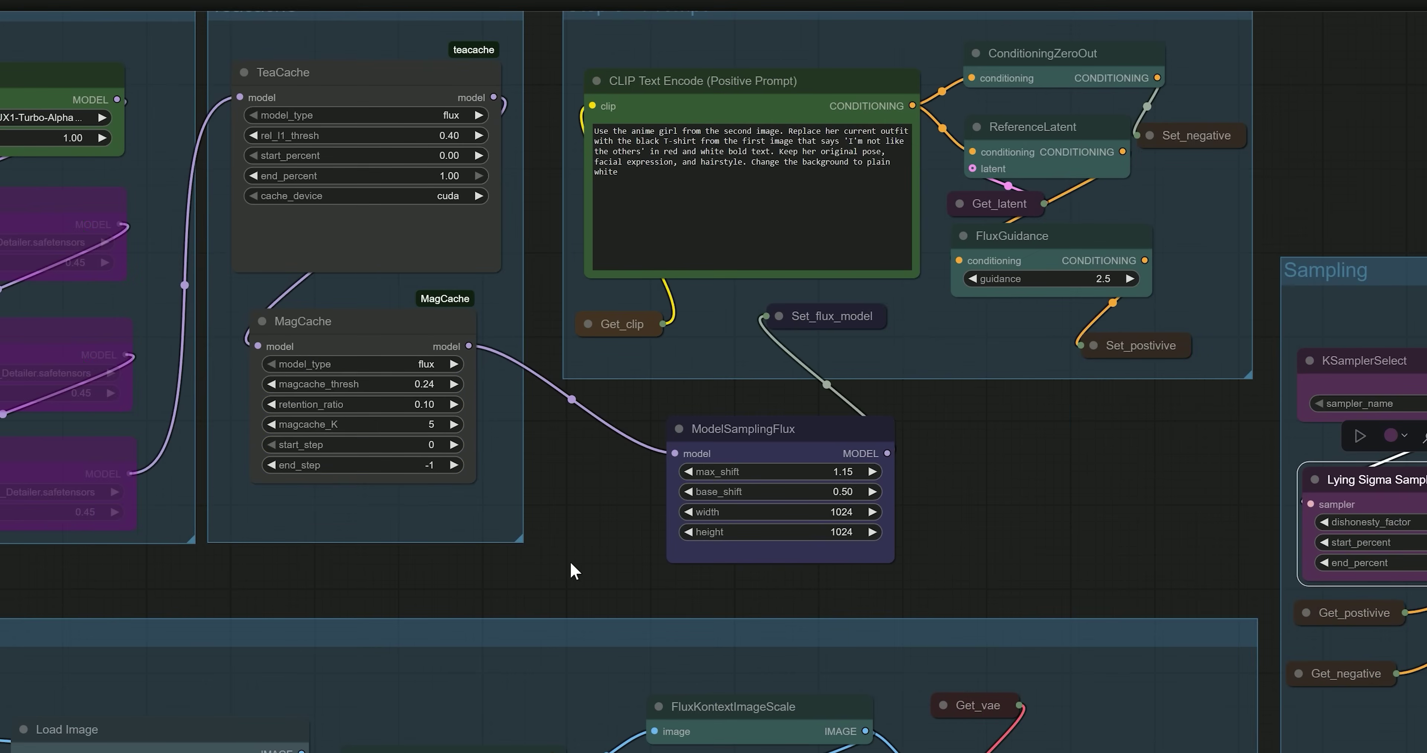
pyautogui.moveTo(571, 571); pyautogui.dragTo(1118, 468)
pyautogui.moveTo(768, 502); pyautogui.dragTo(806, 368)
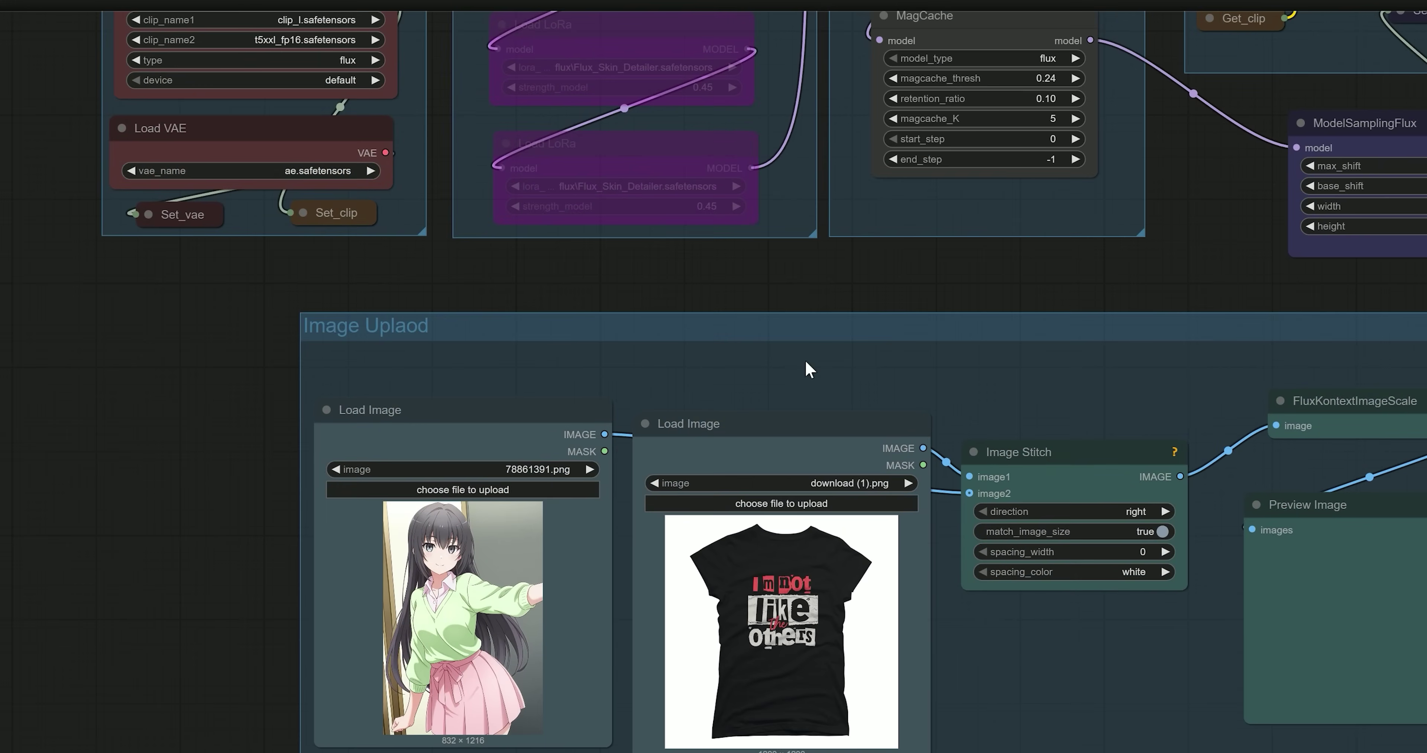
pyautogui.click(743, 596)
pyautogui.click(470, 585)
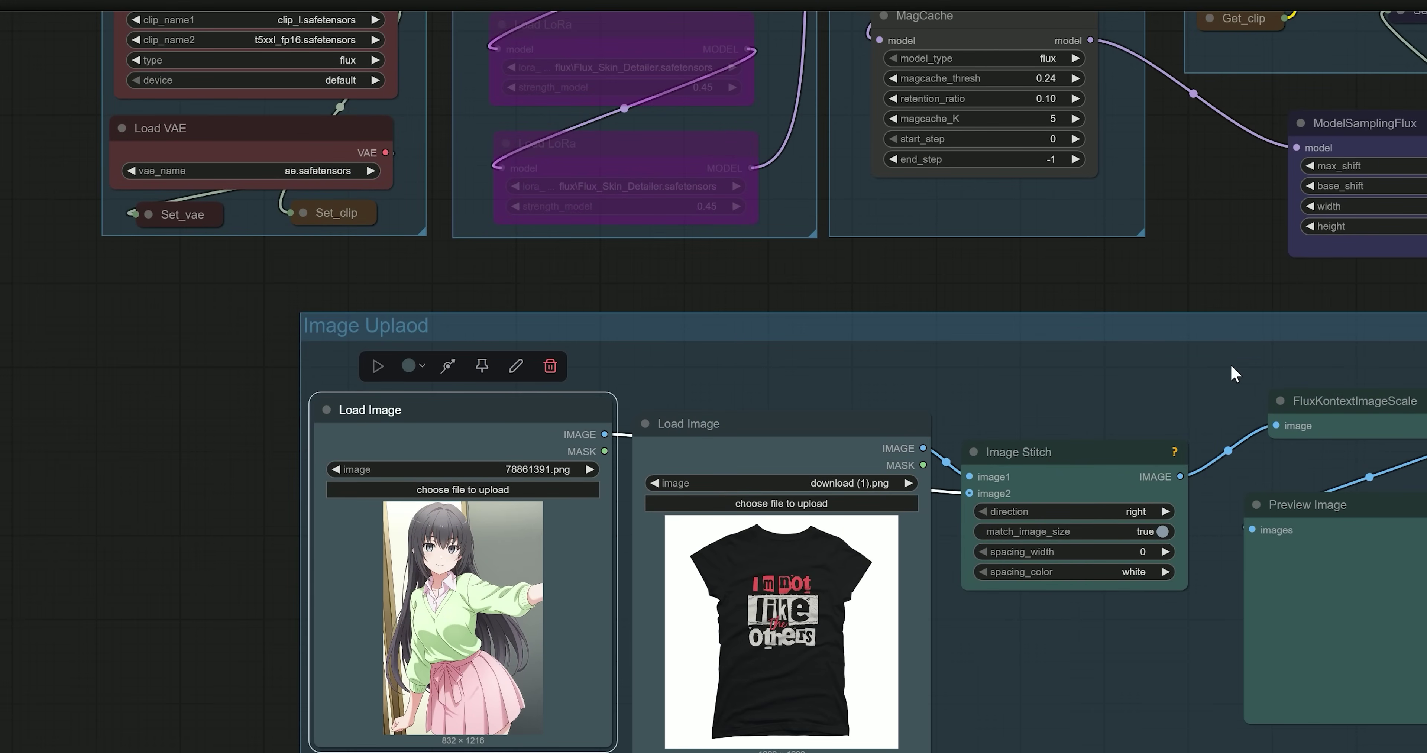
pyautogui.moveTo(1217, 280); pyautogui.dragTo(809, 752)
pyautogui.scroll(7, 921, 446)
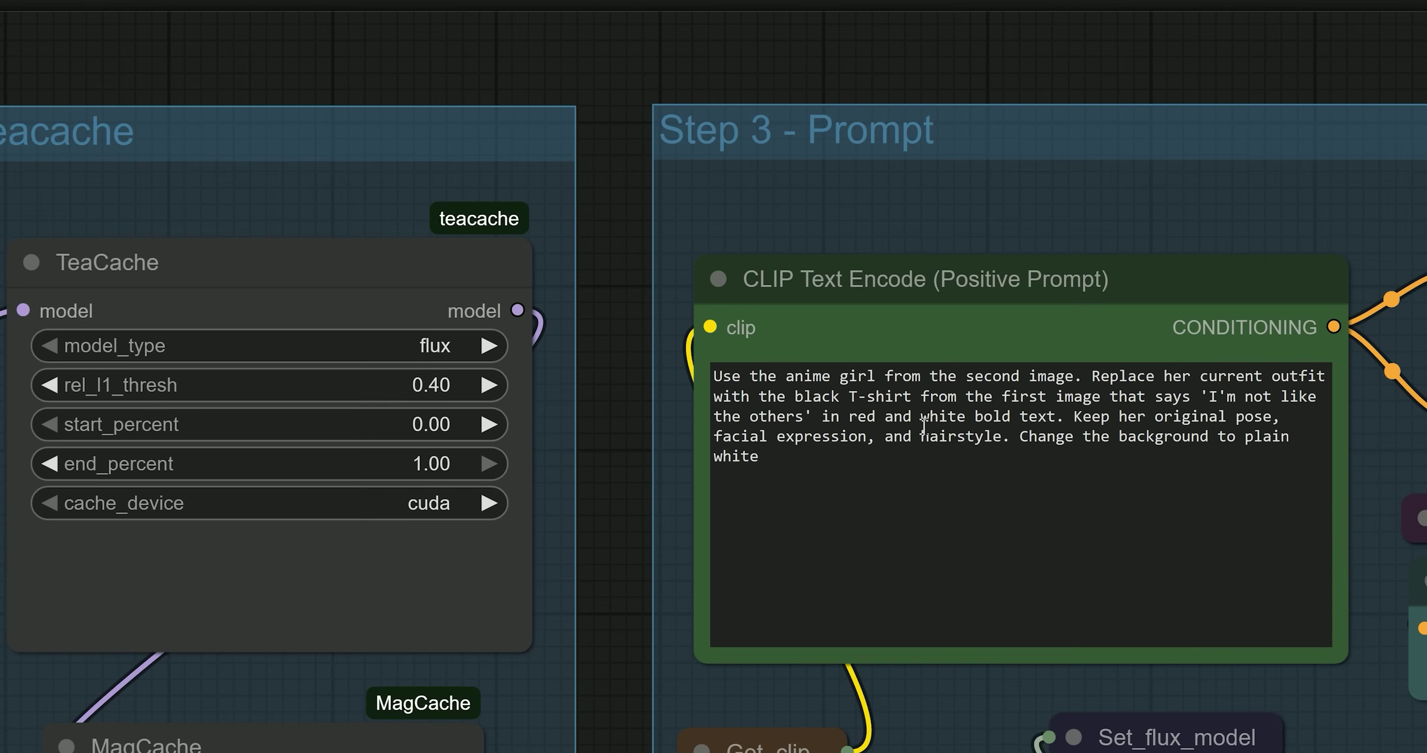
pyautogui.click(796, 482)
pyautogui.scroll(-2, 643, 516)
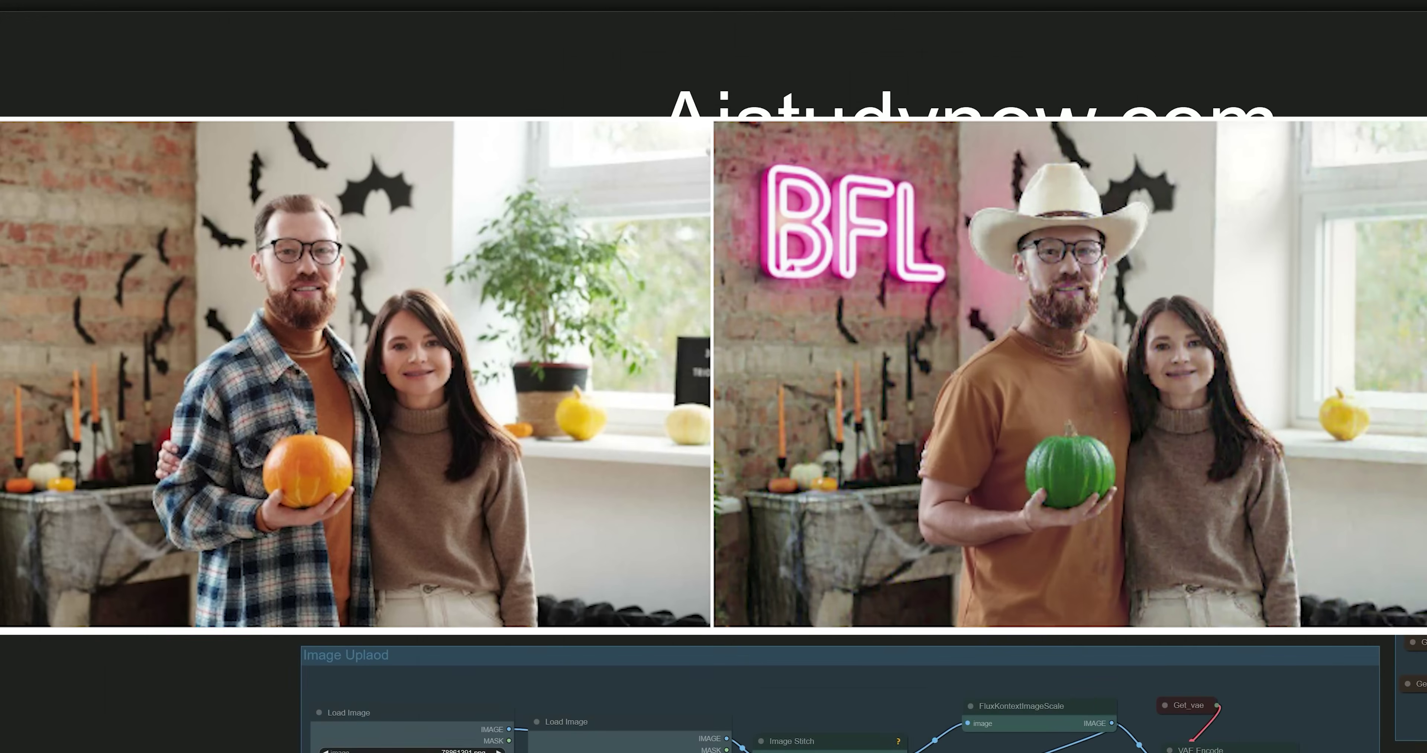
pyautogui.moveTo(1426, 341); pyautogui.dragTo(1343, 198)
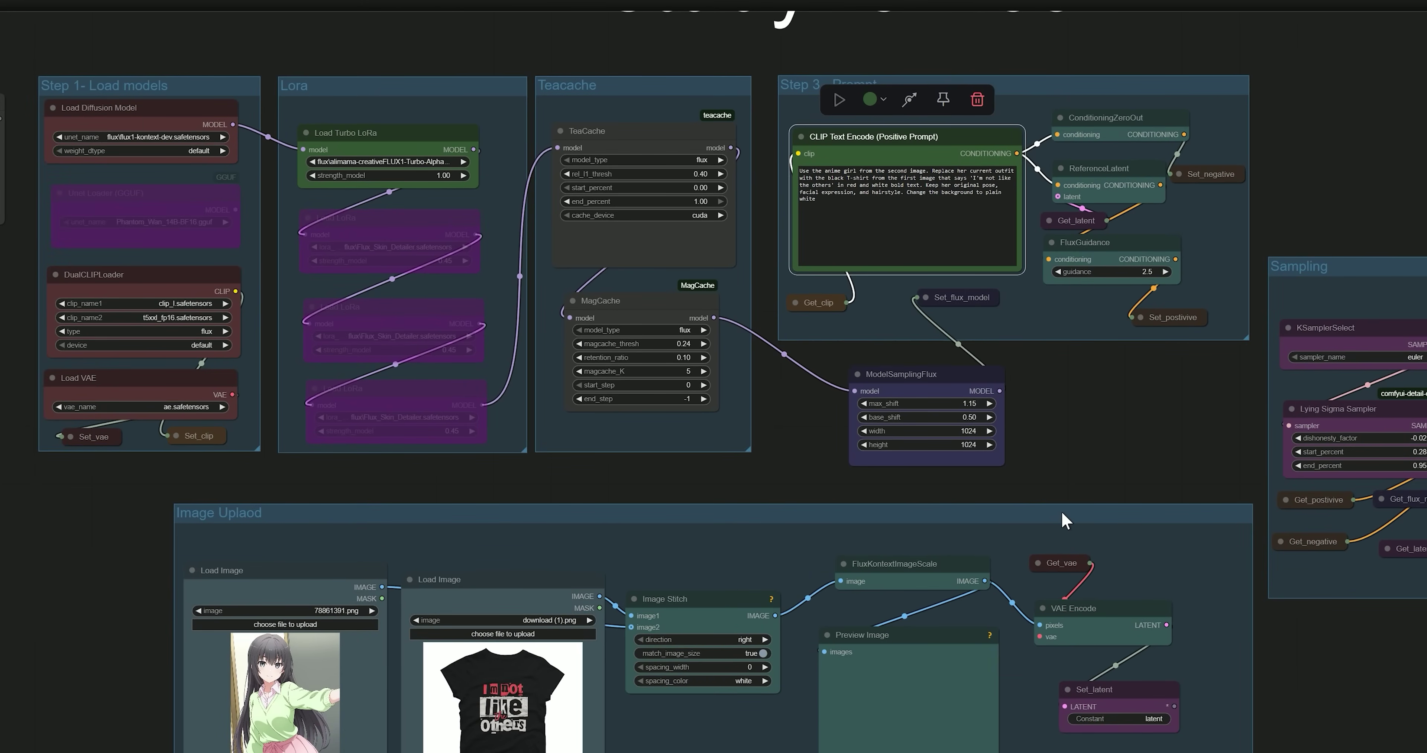
pyautogui.moveTo(1062, 509)
pyautogui.mouseDown()
pyautogui.moveTo(1061, 473)
pyautogui.moveTo(1061, 489)
pyautogui.mouseUp()
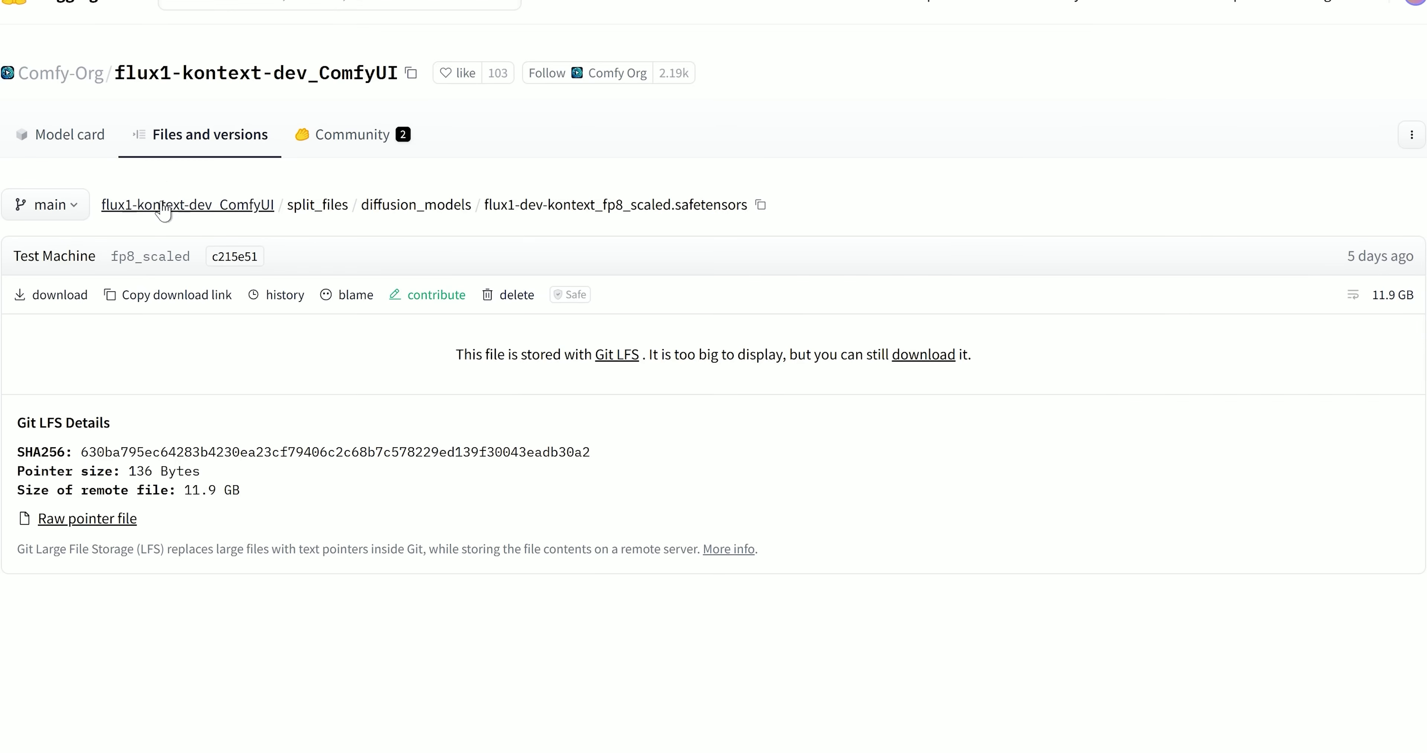
# Switch to Hugging Face and examine Comfy-Org's flux1-kontext-dev_ComfyUI model files and QuantStack's FLUX.1-Kontext-dev-GGUF file list.
pyautogui.click(196, 83)
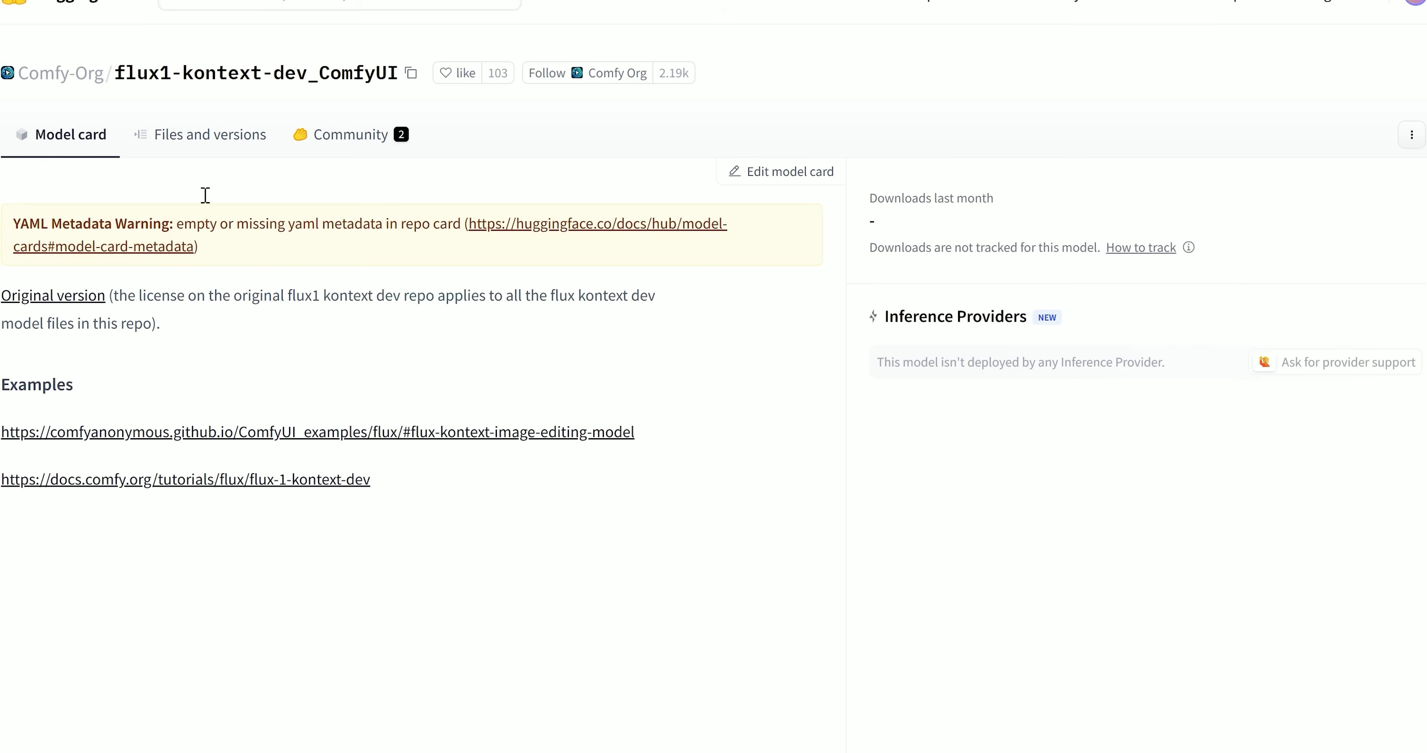
pyautogui.hotkey('alt', 'Left')
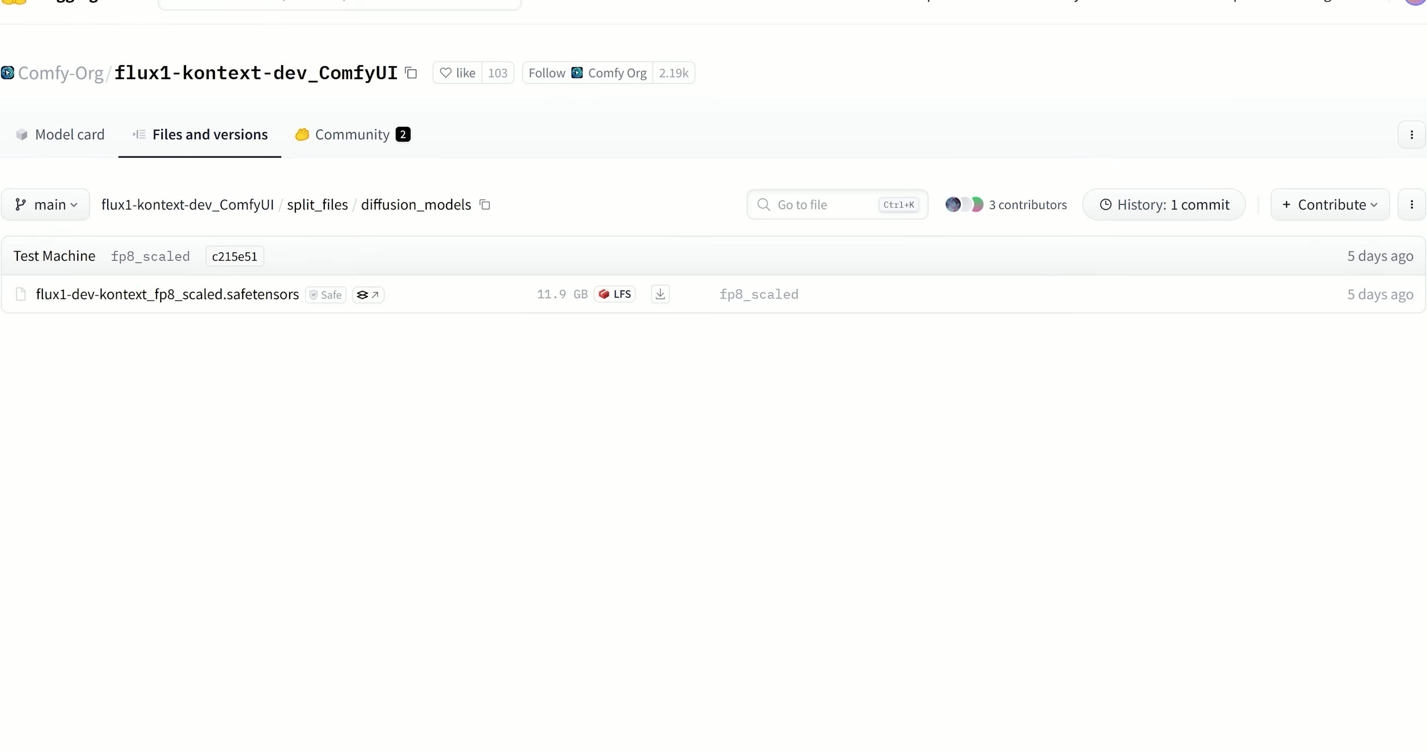
pyautogui.moveTo(114, 72); pyautogui.dragTo(308, 72)
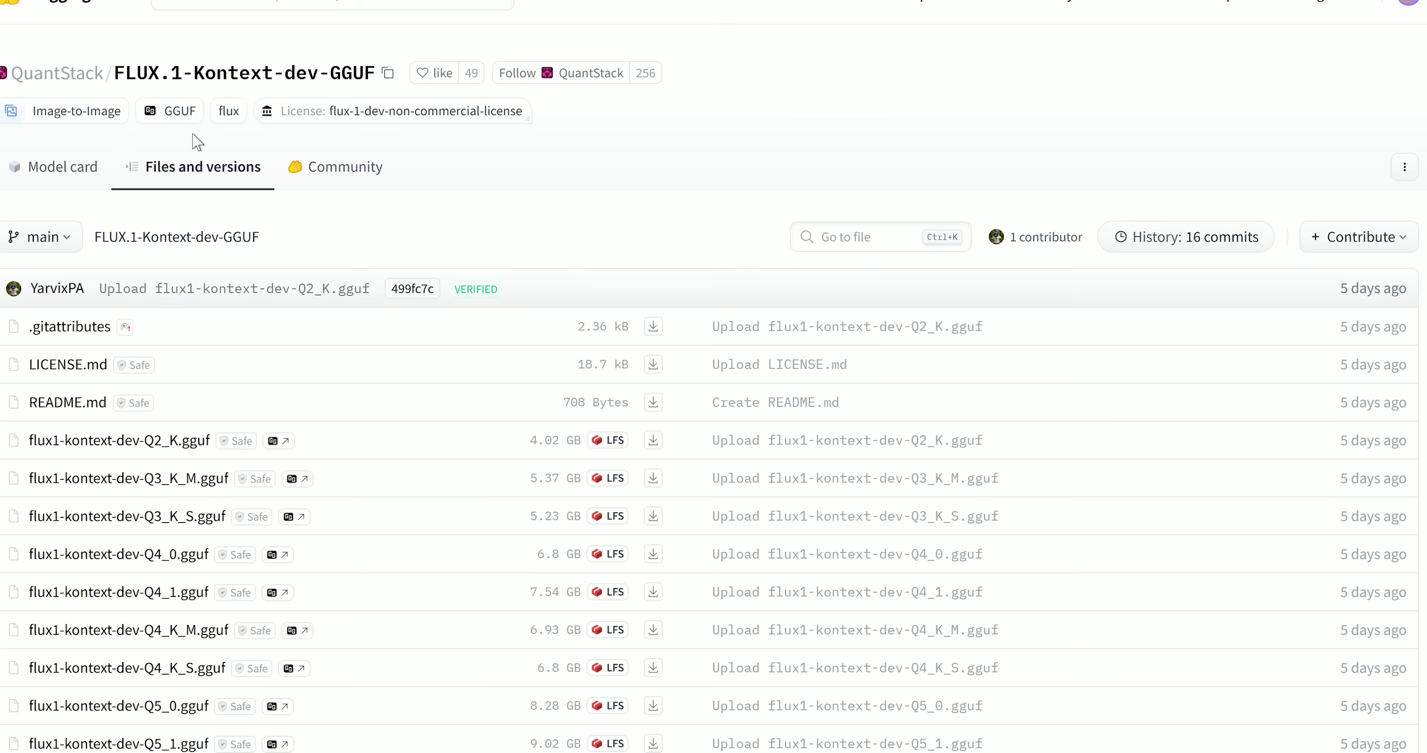
pyautogui.scroll(-3, 198, 355)
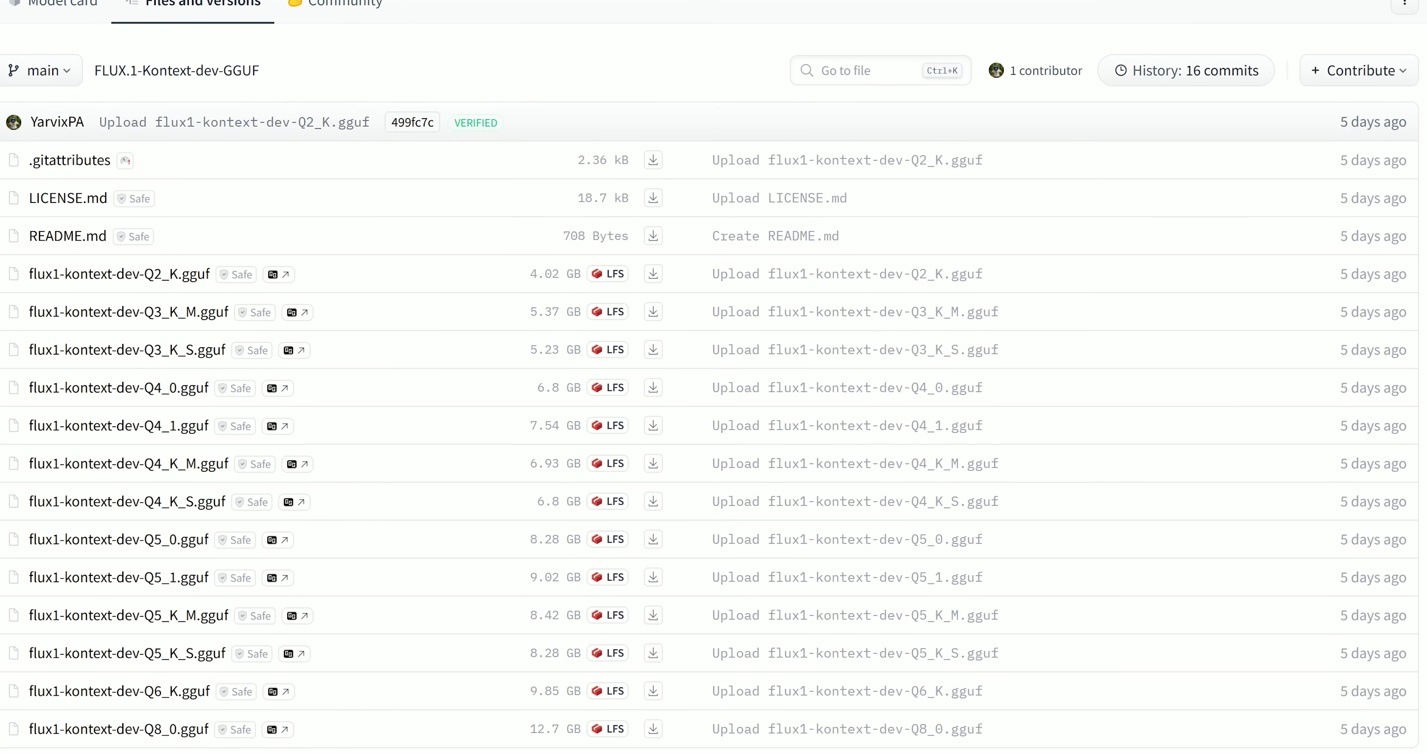
pyautogui.click(272, 1)
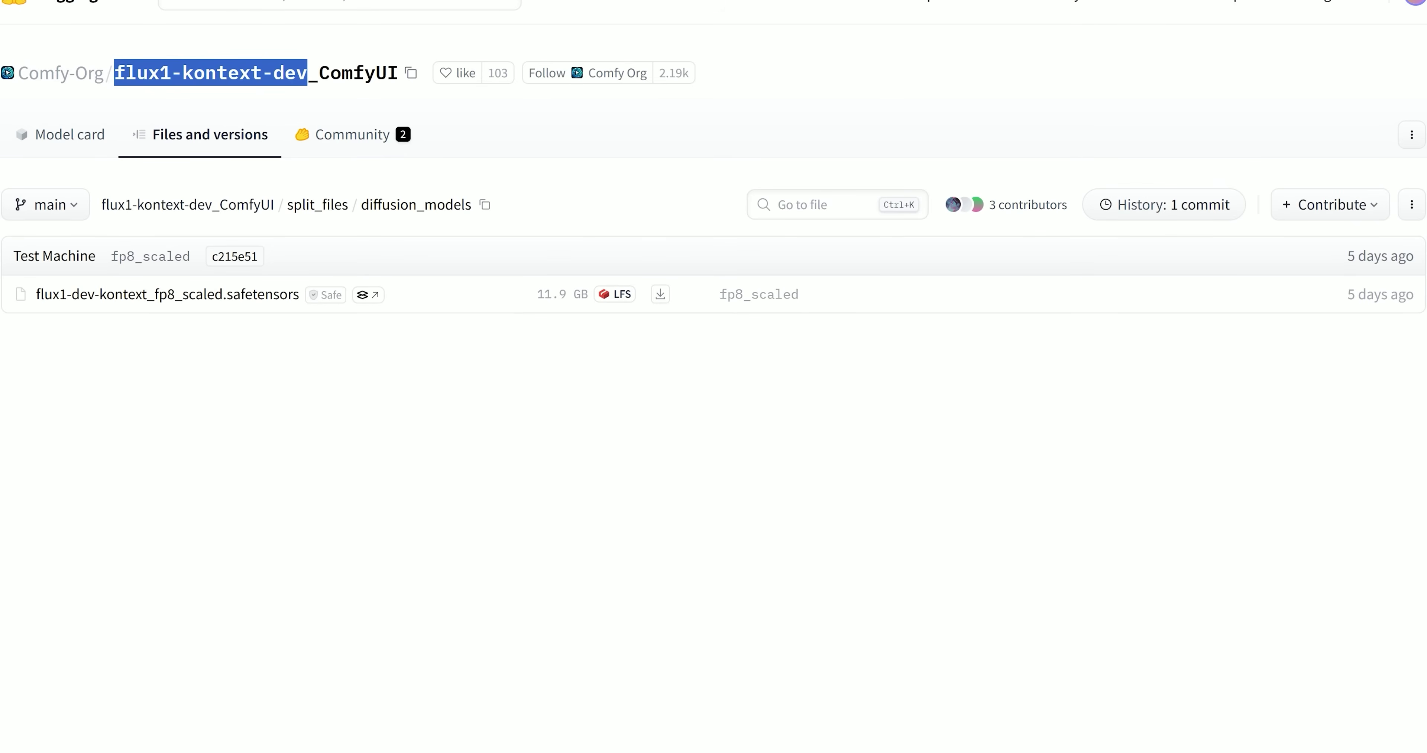
# Switch to the FLUX.1-Kontext-dev repository and locate flux1-kontext-dev.safetensors in its file list.
pyautogui.hotkey('ctrl', 'Tab')
pyautogui.scroll(-2, 532, 326)
pyautogui.moveTo(33, 655); pyautogui.dragTo(124, 644)
pyautogui.moveTo(2, 660); pyautogui.dragTo(217, 652)
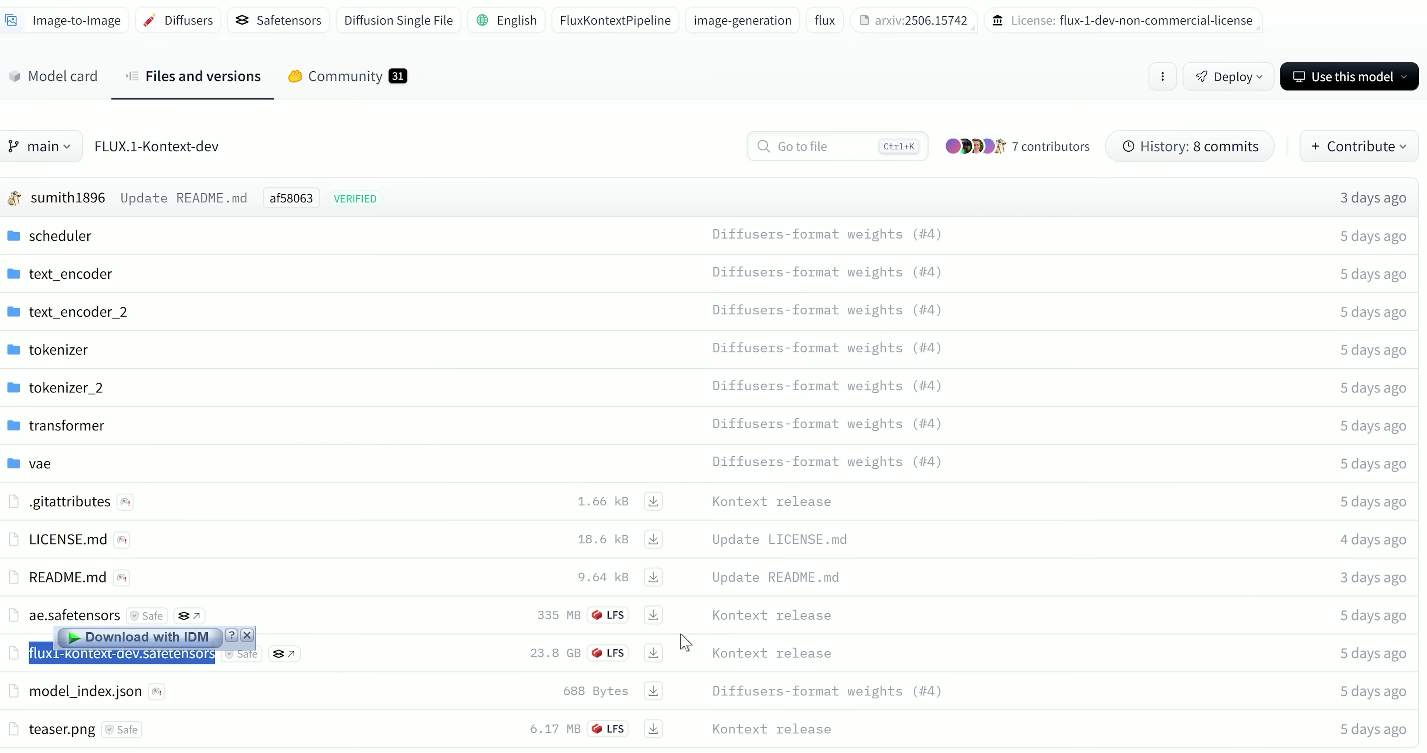
# Start an IDM download of flux1-kontext-dev.safetensors, browse to ComfyUI's models\diffusion_models folder as the save location, and cancel the download.
pyautogui.rightClick(654, 654)
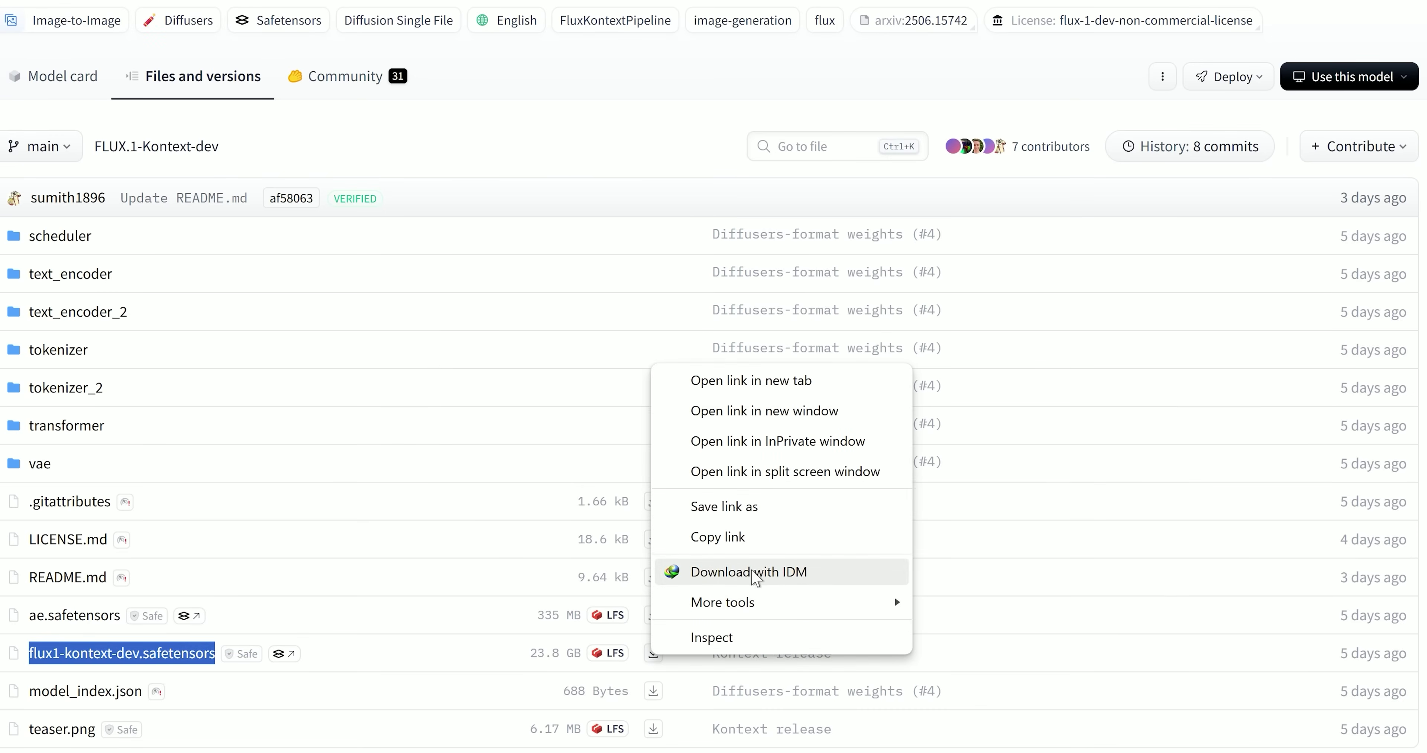
pyautogui.click(756, 572)
pyautogui.click(869, 336)
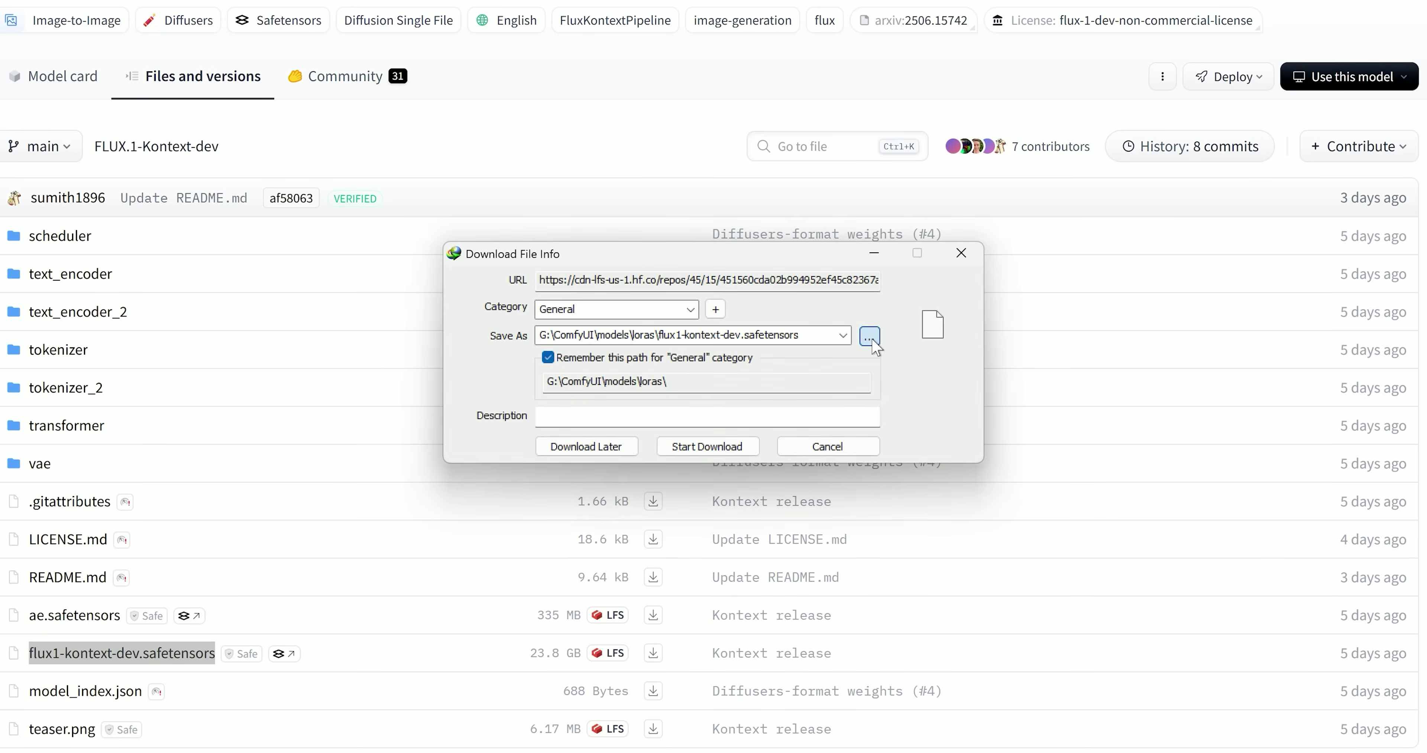
pyautogui.click(813, 332)
pyautogui.scroll(-1, 762, 532)
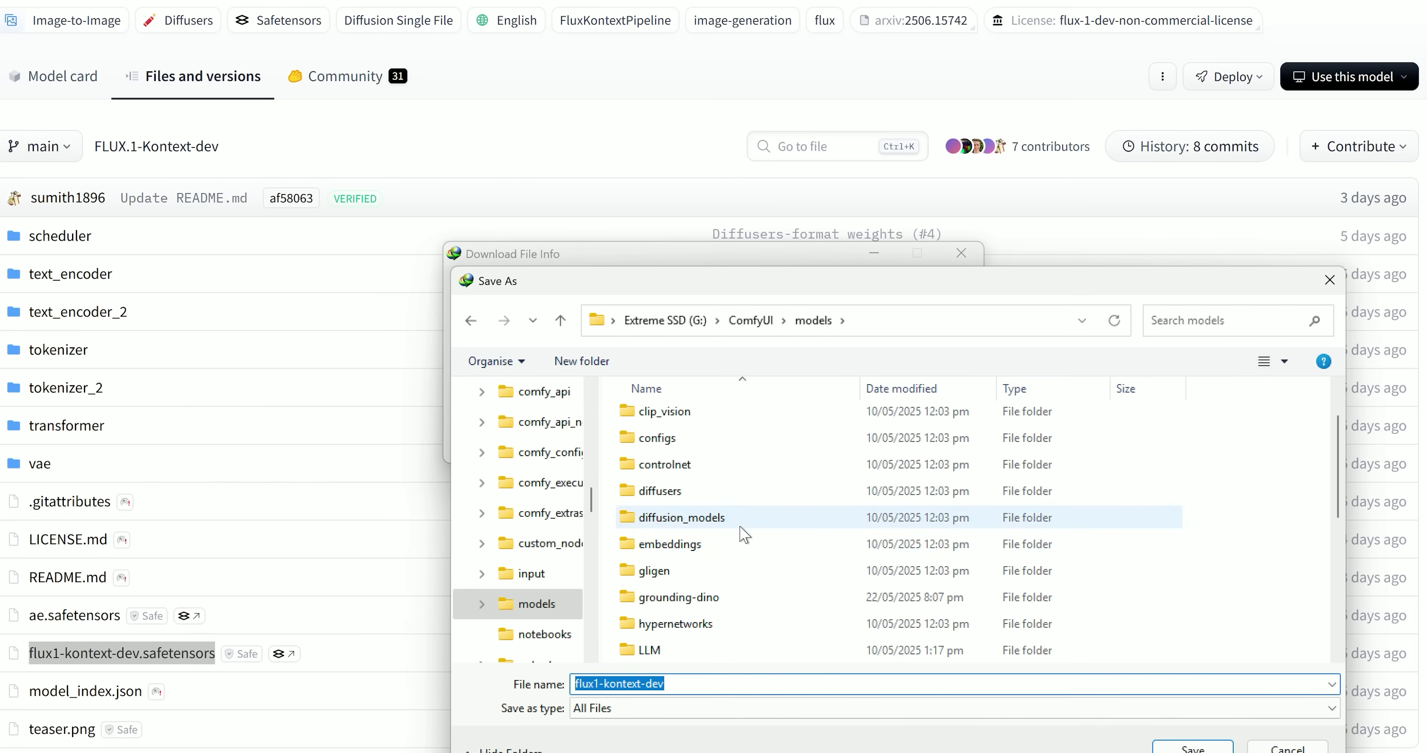
pyautogui.doubleClick(764, 512)
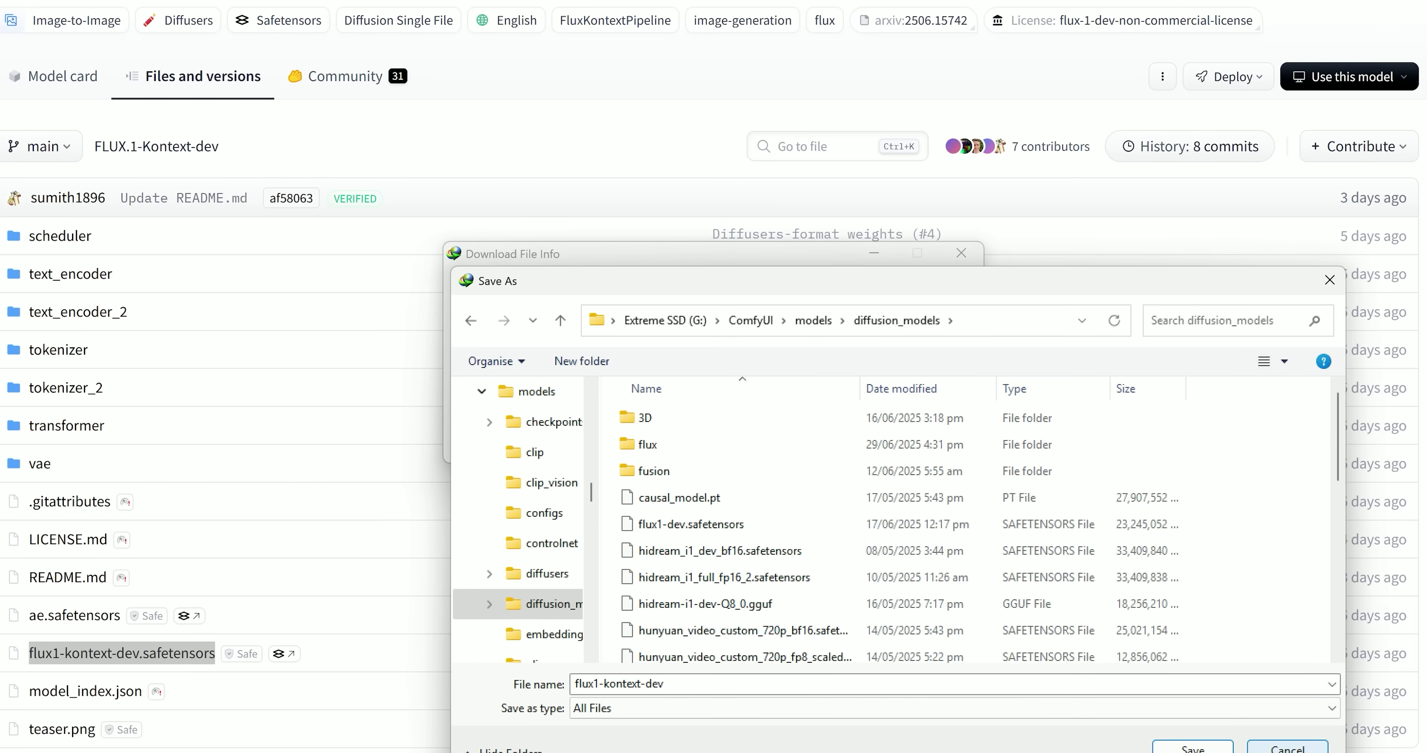
pyautogui.click(1287, 748)
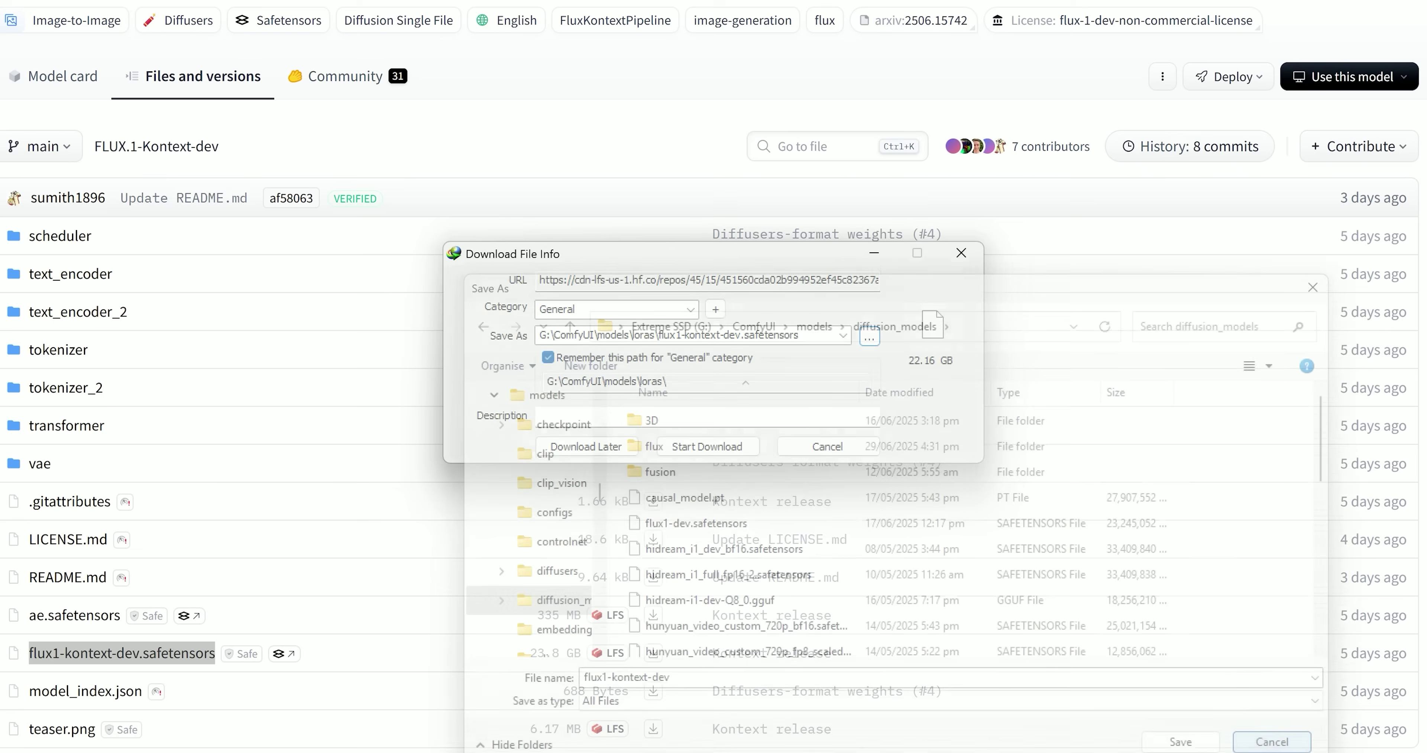
pyautogui.click(833, 450)
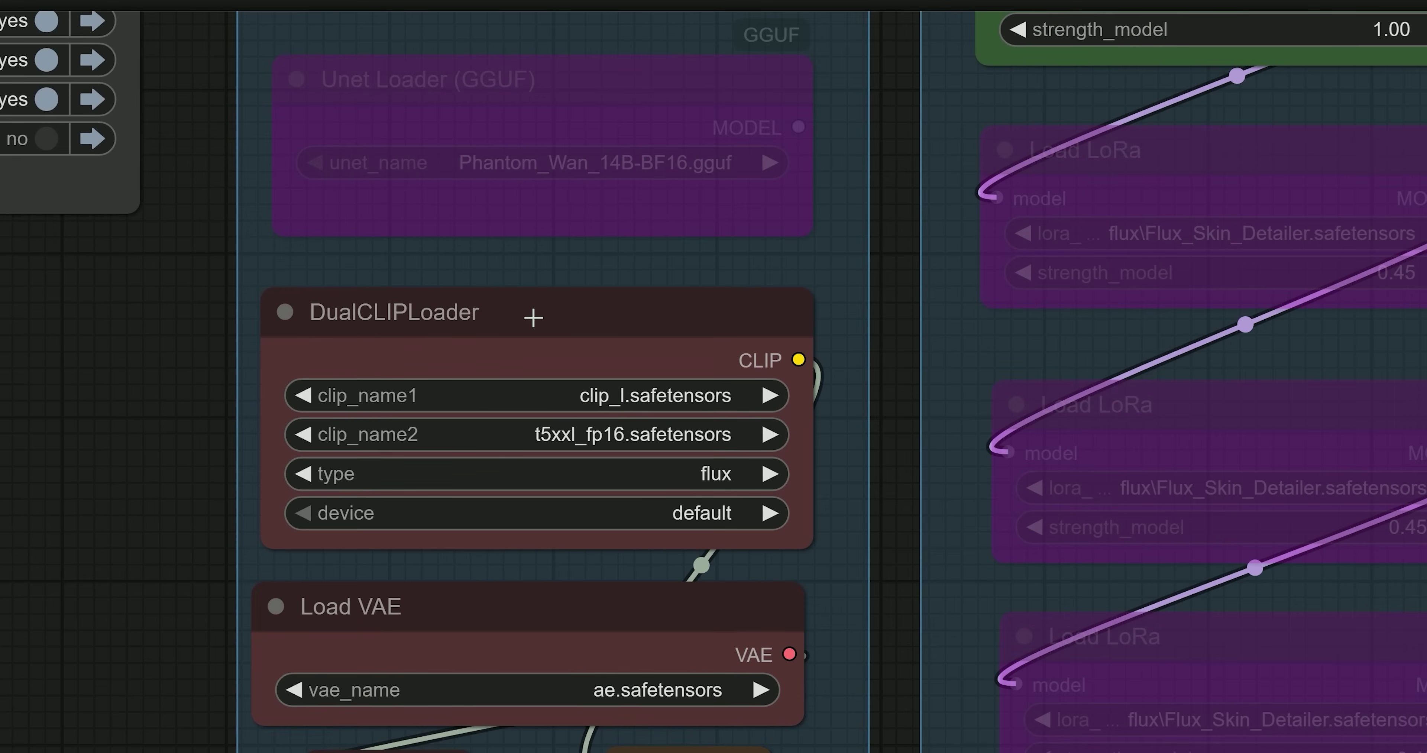
# Return to ComfyUI and review the DualCLIPLoader and Load VAE nodes in the Step 1- Load models group.
pyautogui.click(533, 317)
pyautogui.click(561, 599)
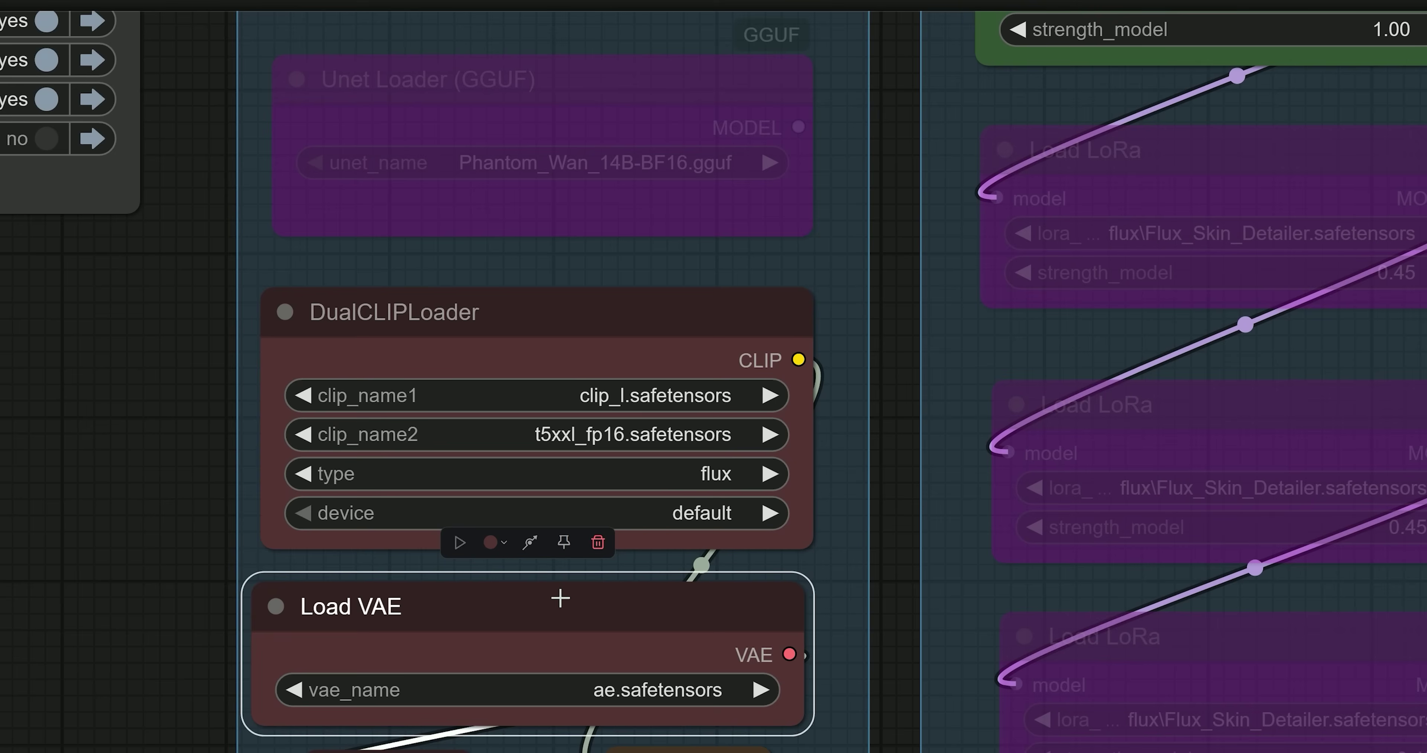
pyautogui.click(519, 318)
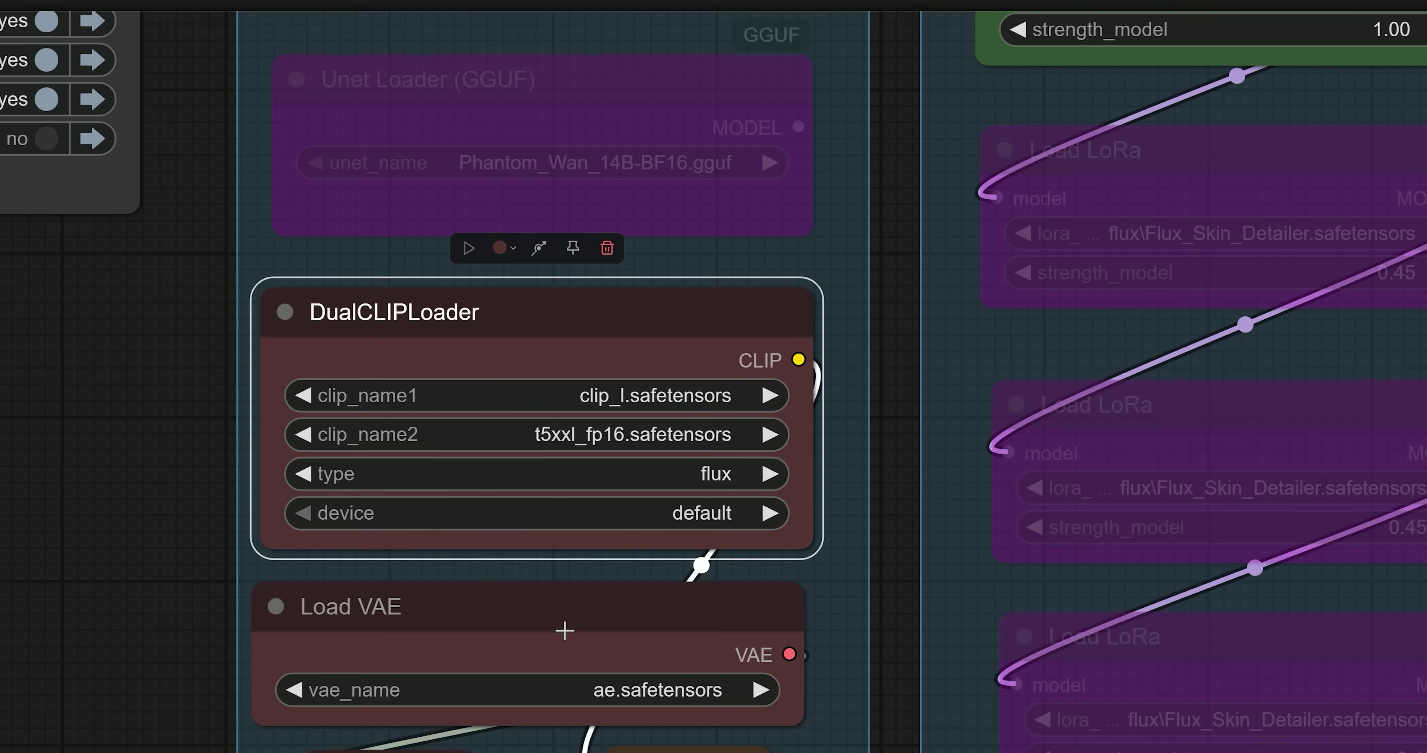
pyautogui.moveTo(564, 630); pyautogui.dragTo(577, 630)
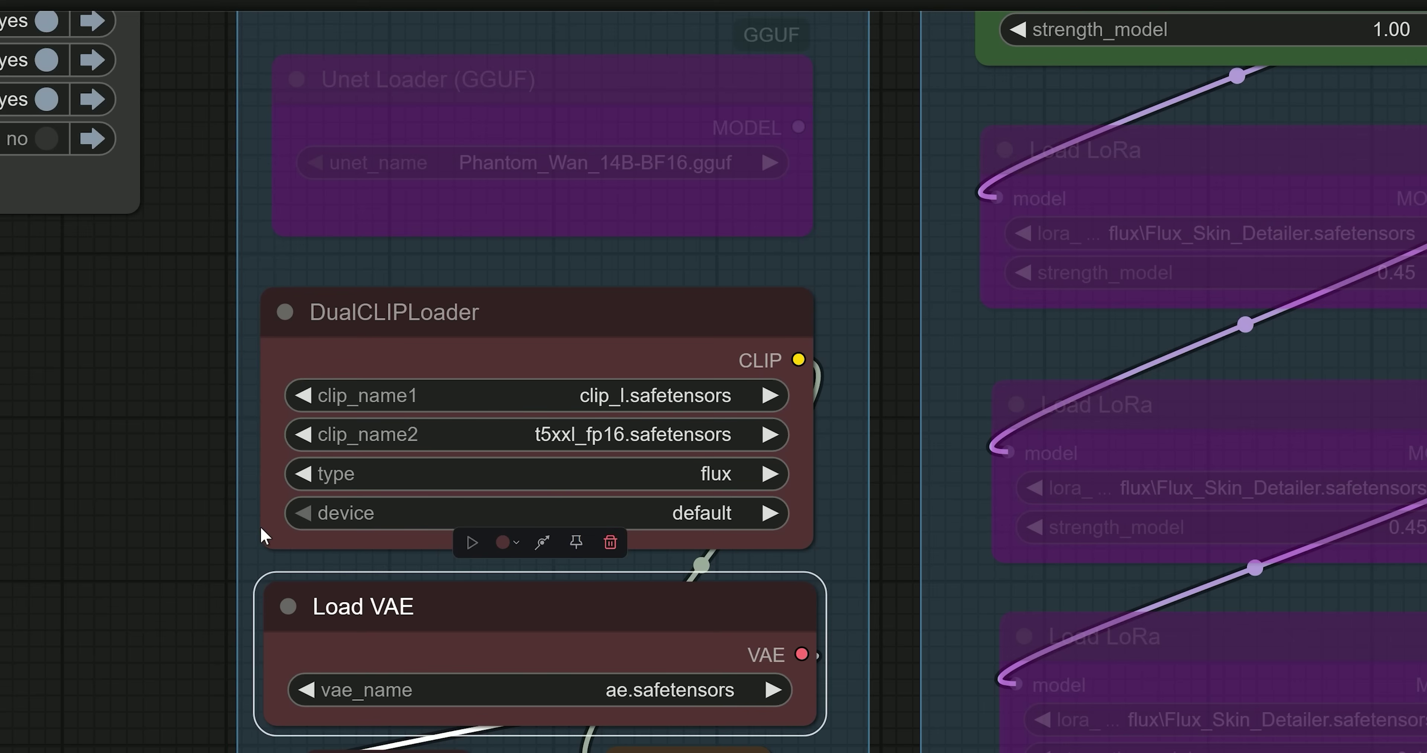
pyautogui.scroll(-7, 172, 532)
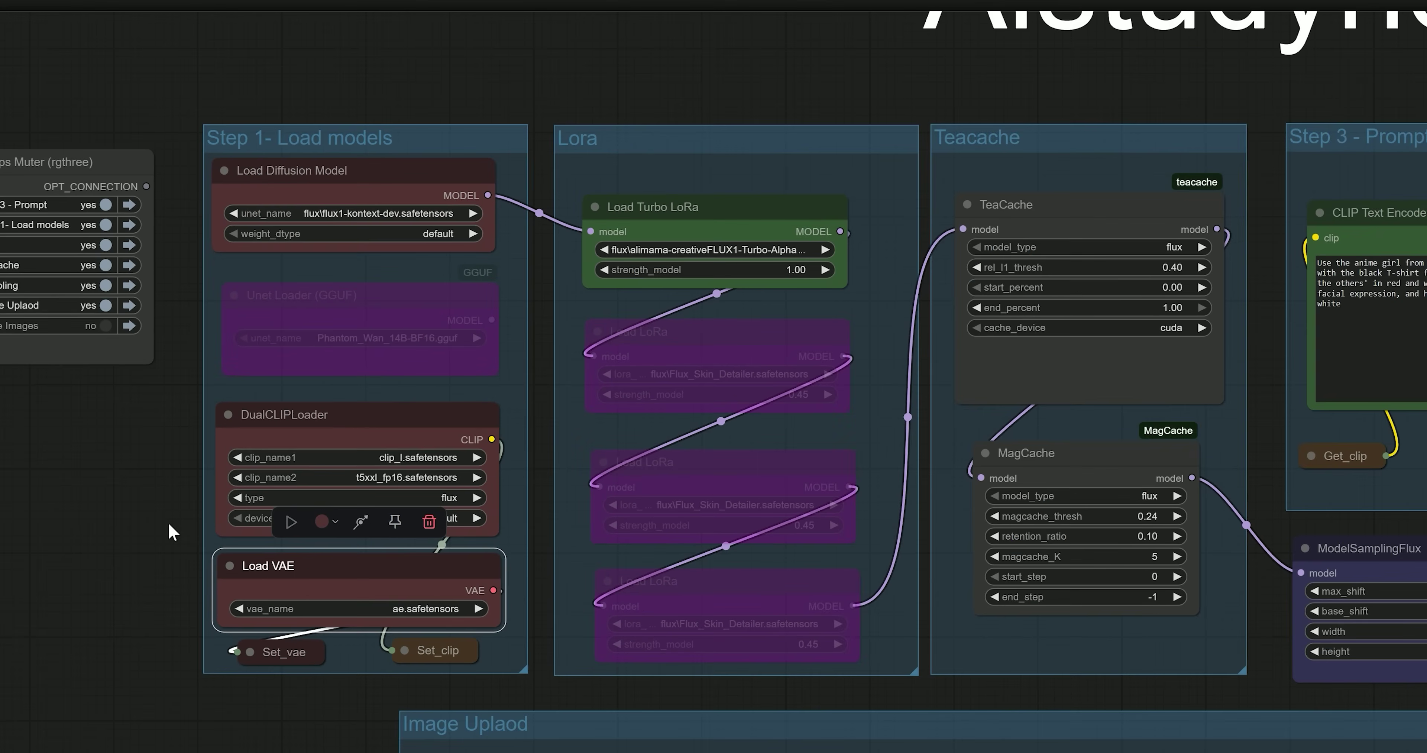
pyautogui.scroll(-2, 172, 531)
pyautogui.scroll(-3, 172, 531)
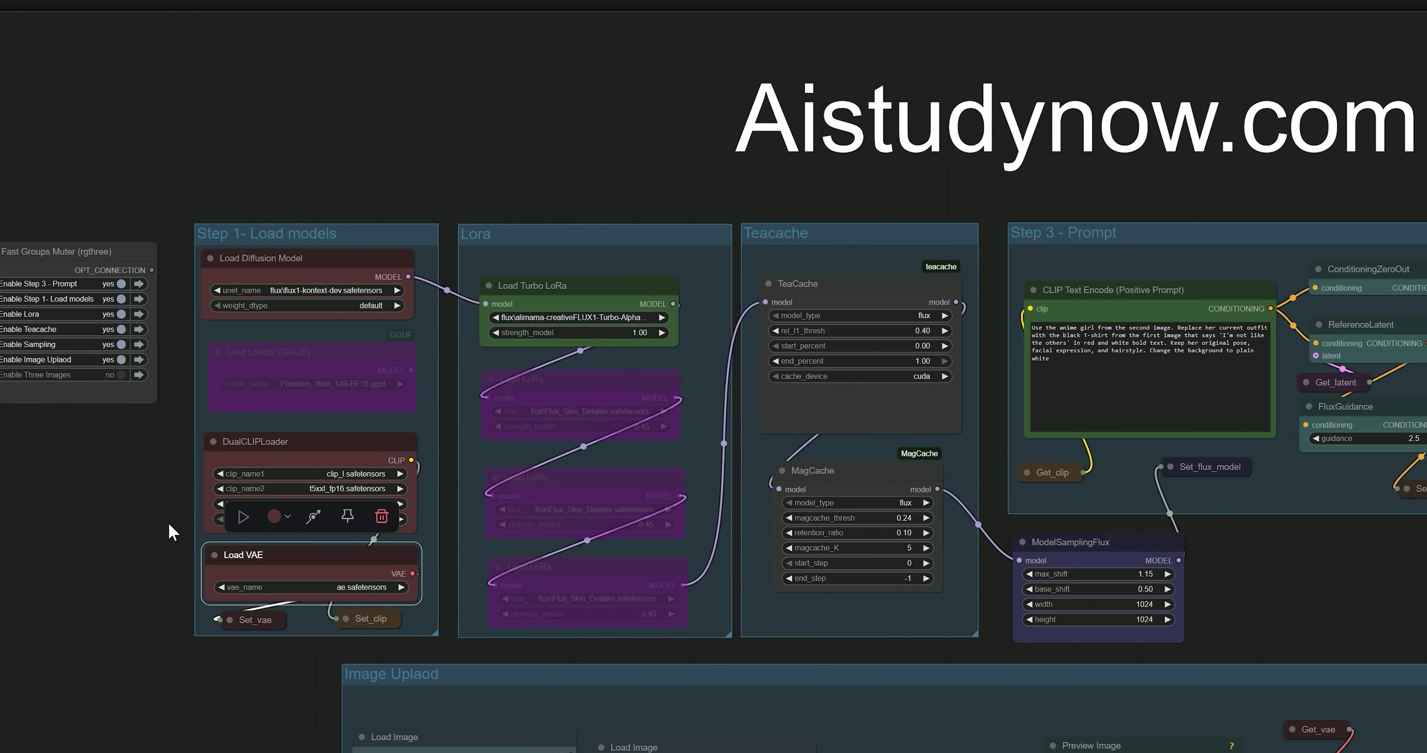
pyautogui.moveTo(111, 565); pyautogui.dragTo(111, 383)
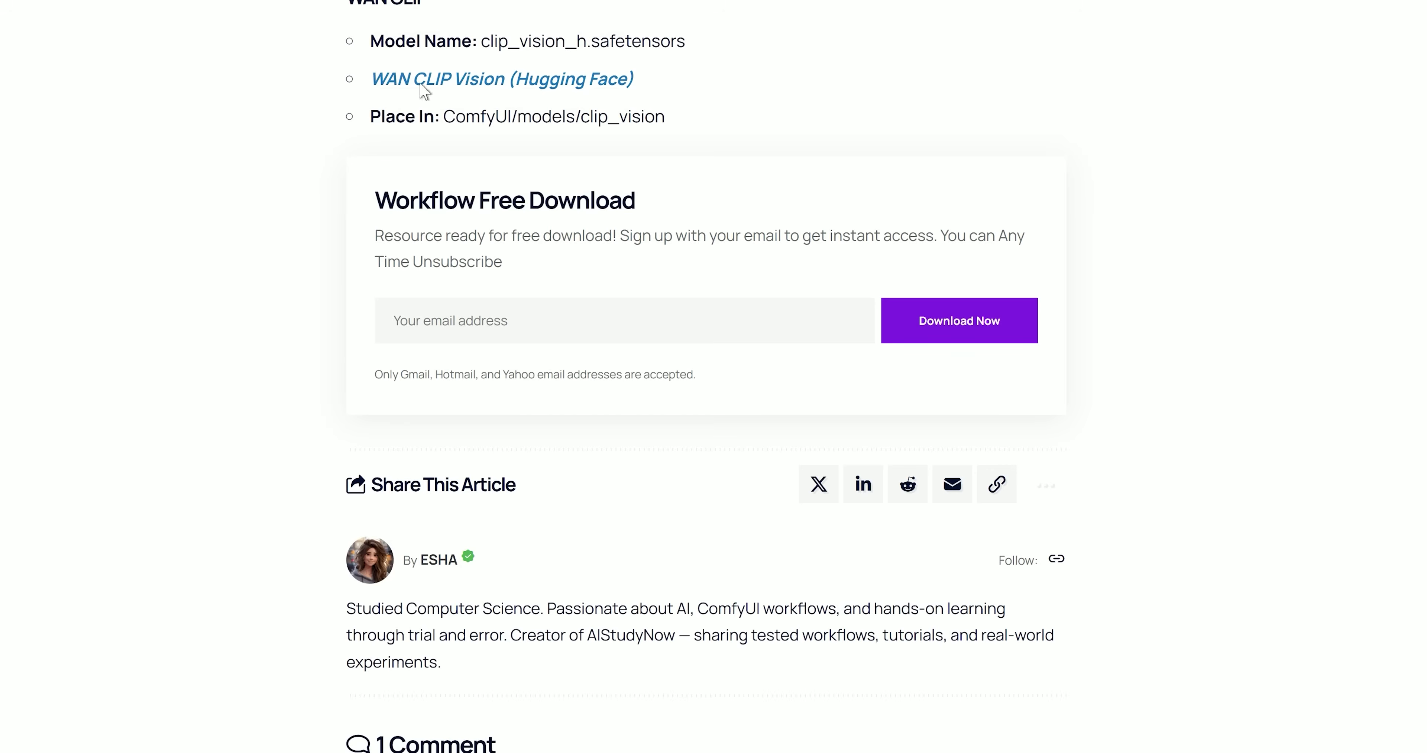
# Switch to the tutorial's web article and read its Workflow Free Download section.
pyautogui.hotkey('ctrl', 'l')
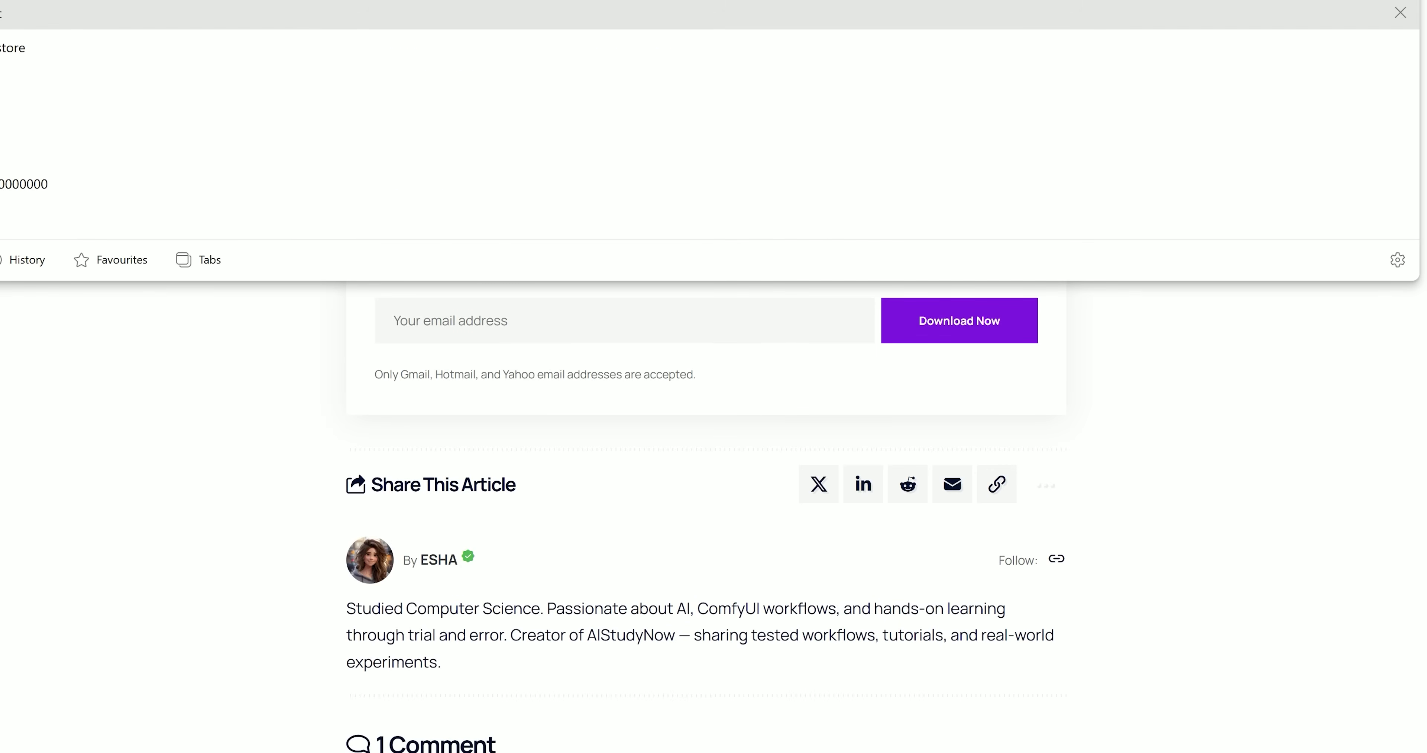
pyautogui.click(261, 488)
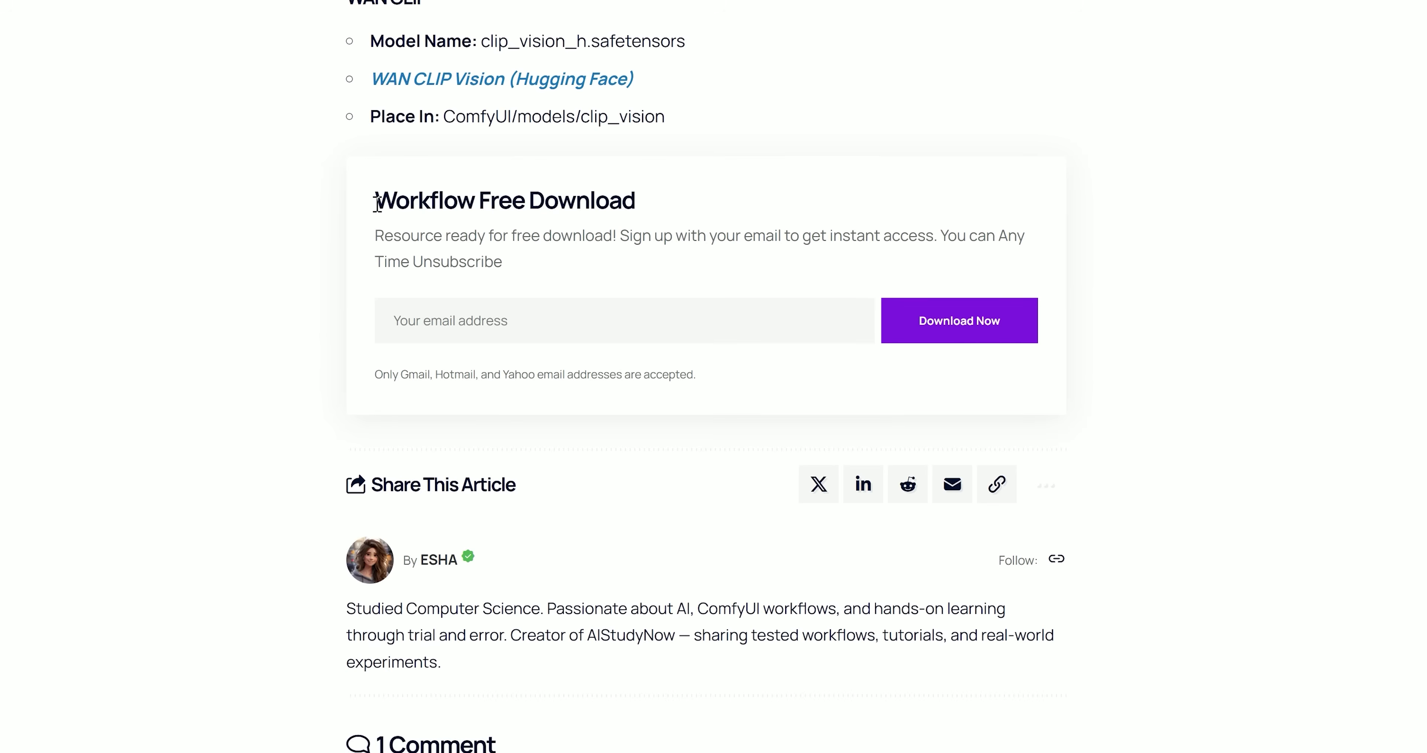
pyautogui.moveTo(377, 203); pyautogui.dragTo(643, 213)
pyautogui.click(593, 236)
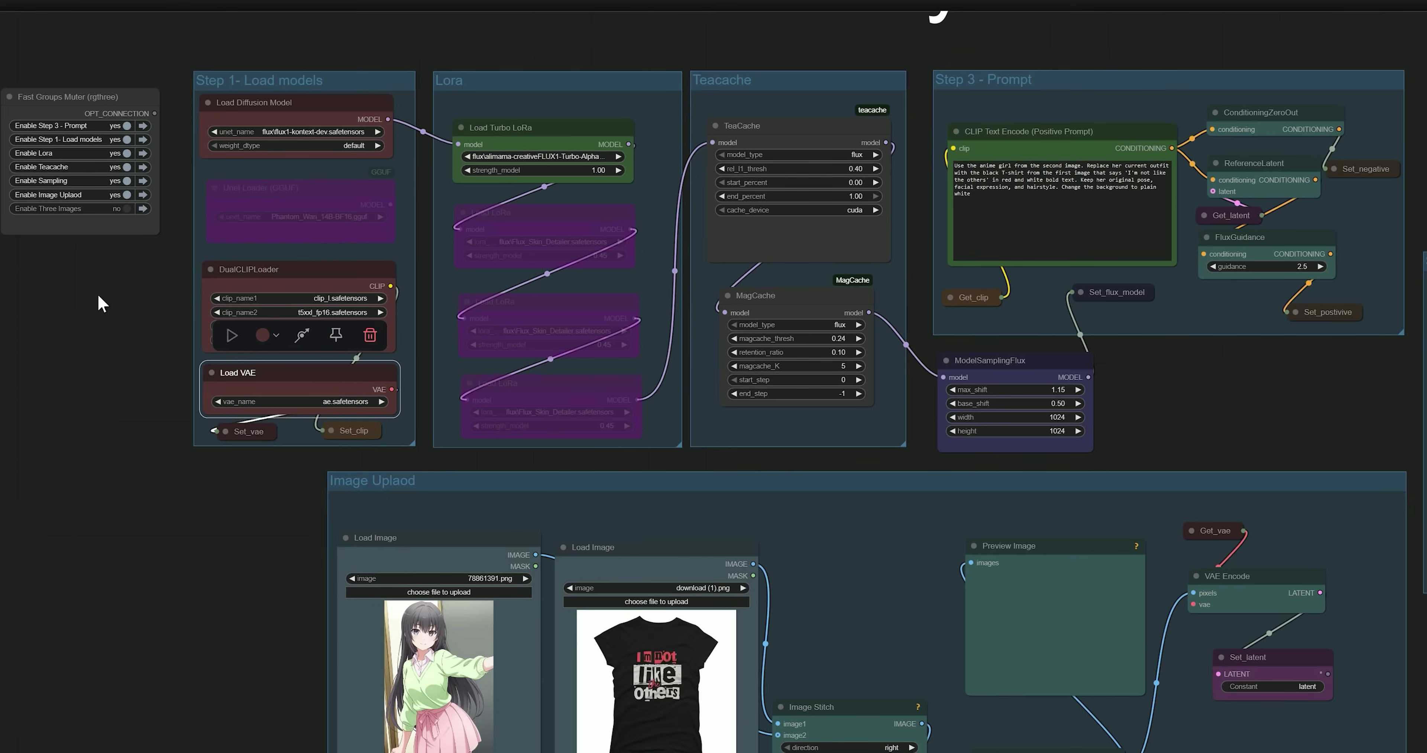
# Return to ComfyUI and enable the bypassed Unet Loader (GGUF) node in the Step 1- Load models group.
pyautogui.moveTo(94, 319); pyautogui.dragTo(245, 621)
pyautogui.scroll(3, 287, 374)
pyautogui.scroll(2, 362, 388)
pyautogui.scroll(4, 380, 316)
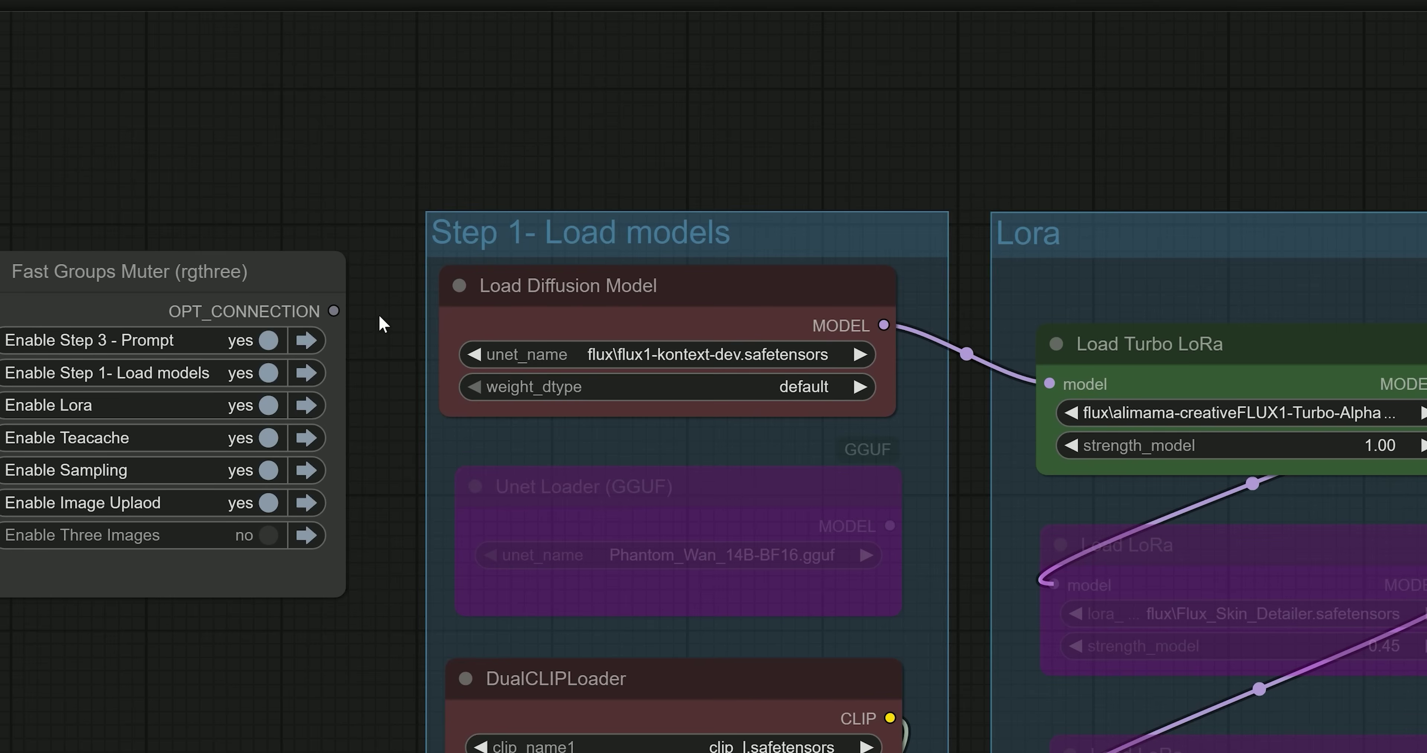
pyautogui.moveTo(379, 316); pyautogui.dragTo(244, 274)
pyautogui.click(590, 484)
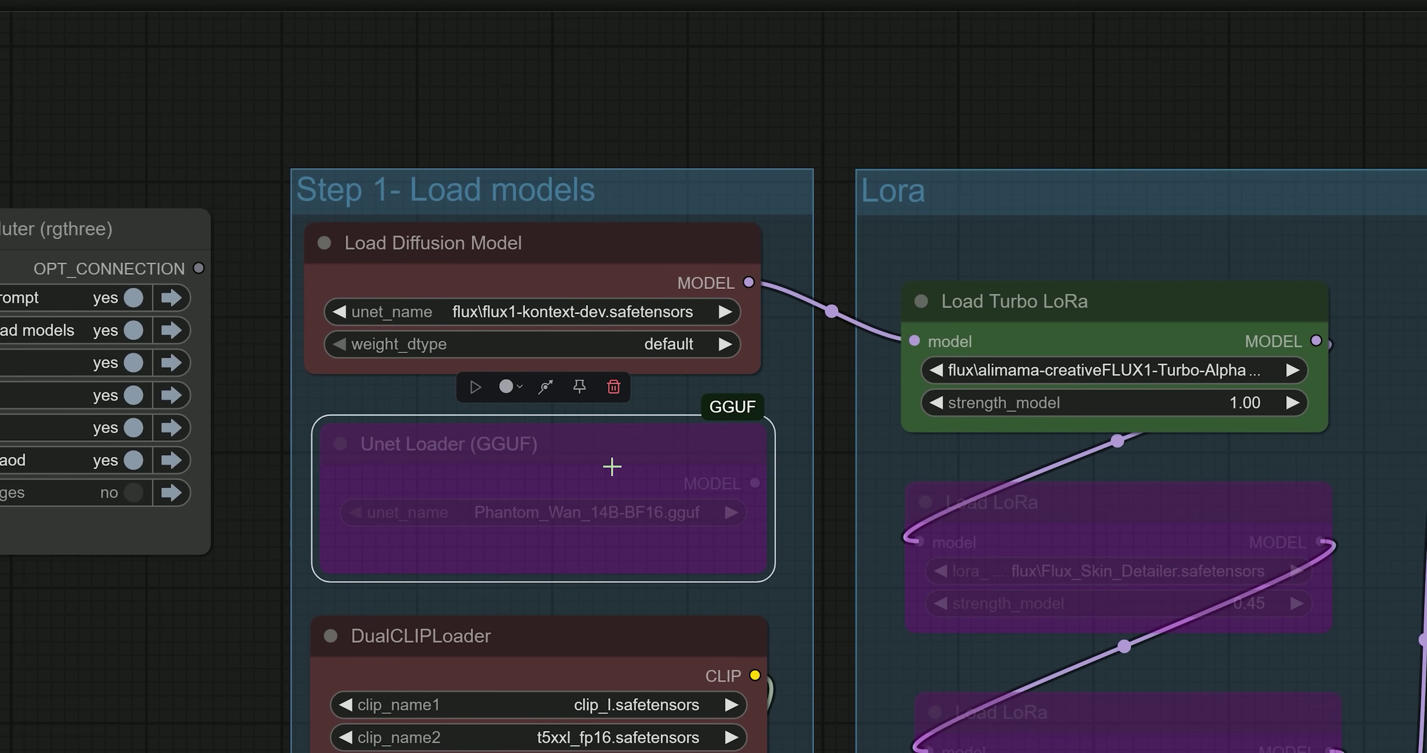
pyautogui.hotkey('ctrl', 'b')
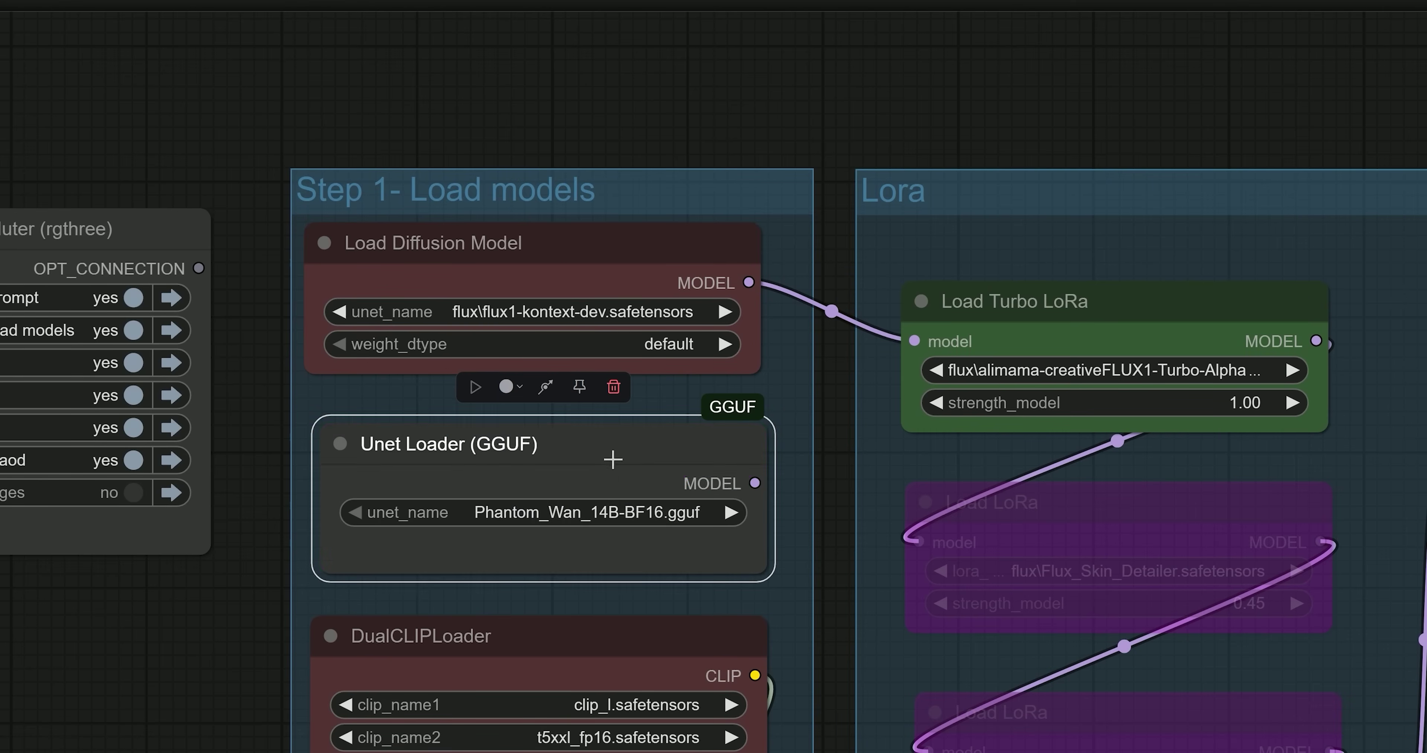
# Bypass the Load Diffusion Model node and connect the Unet Loader (GGUF) model output to the Load Turbo LoRa model input.
pyautogui.click(536, 270)
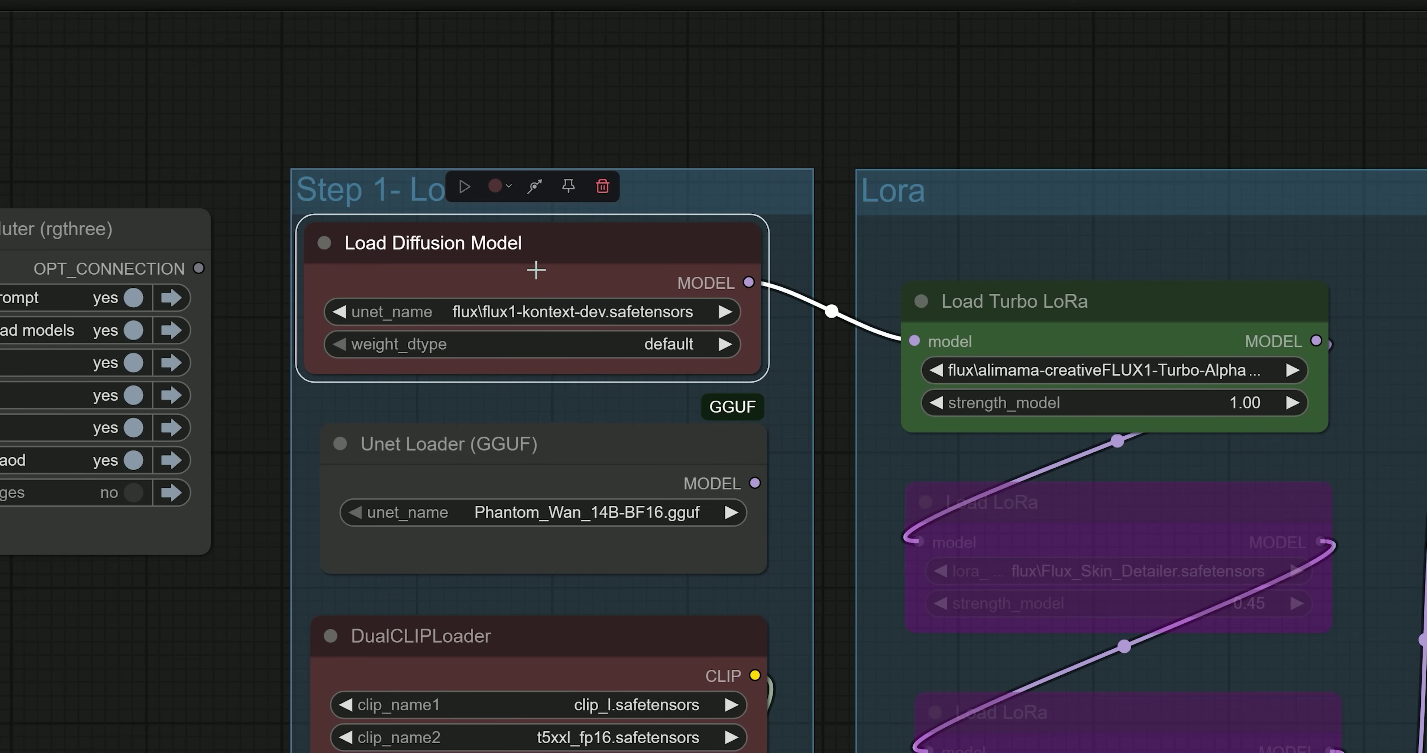
pyautogui.hotkey('ctrl', 'b')
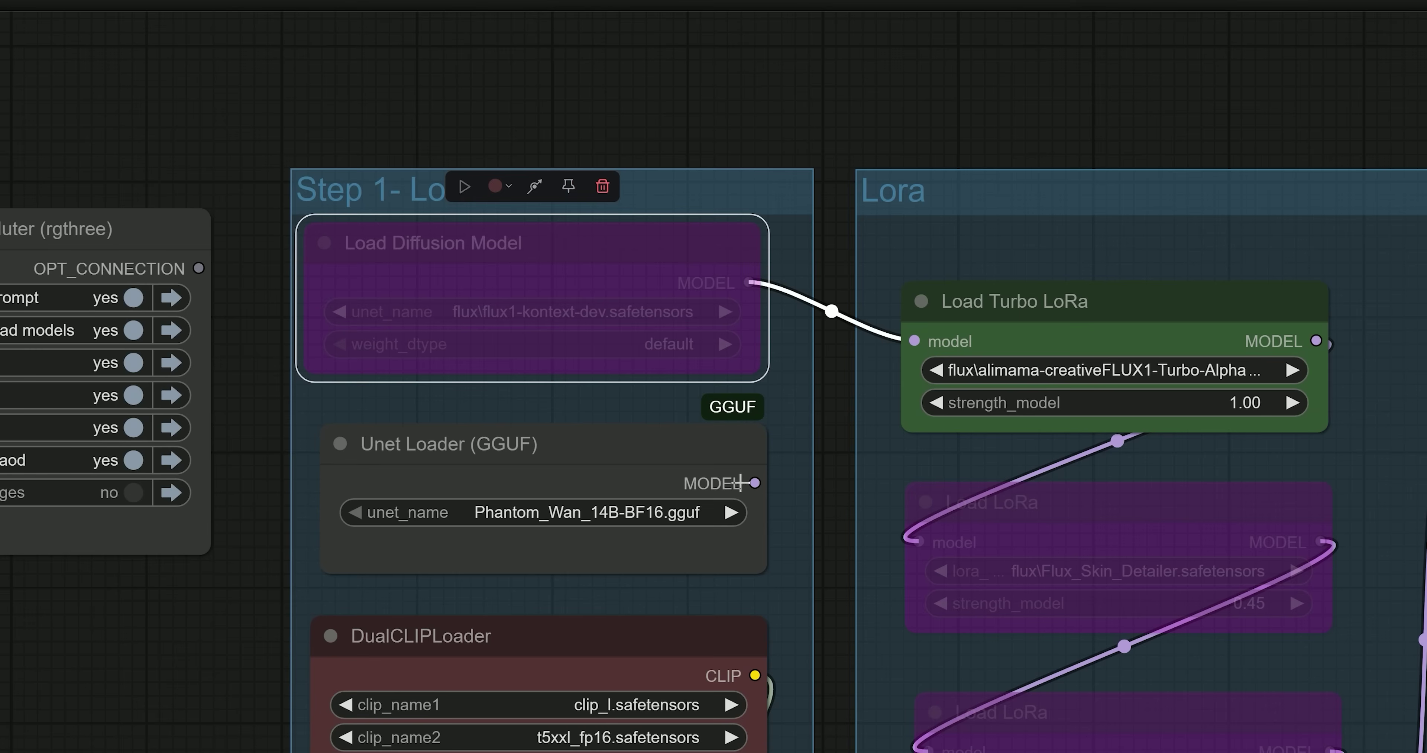
pyautogui.moveTo(754, 483); pyautogui.dragTo(915, 342)
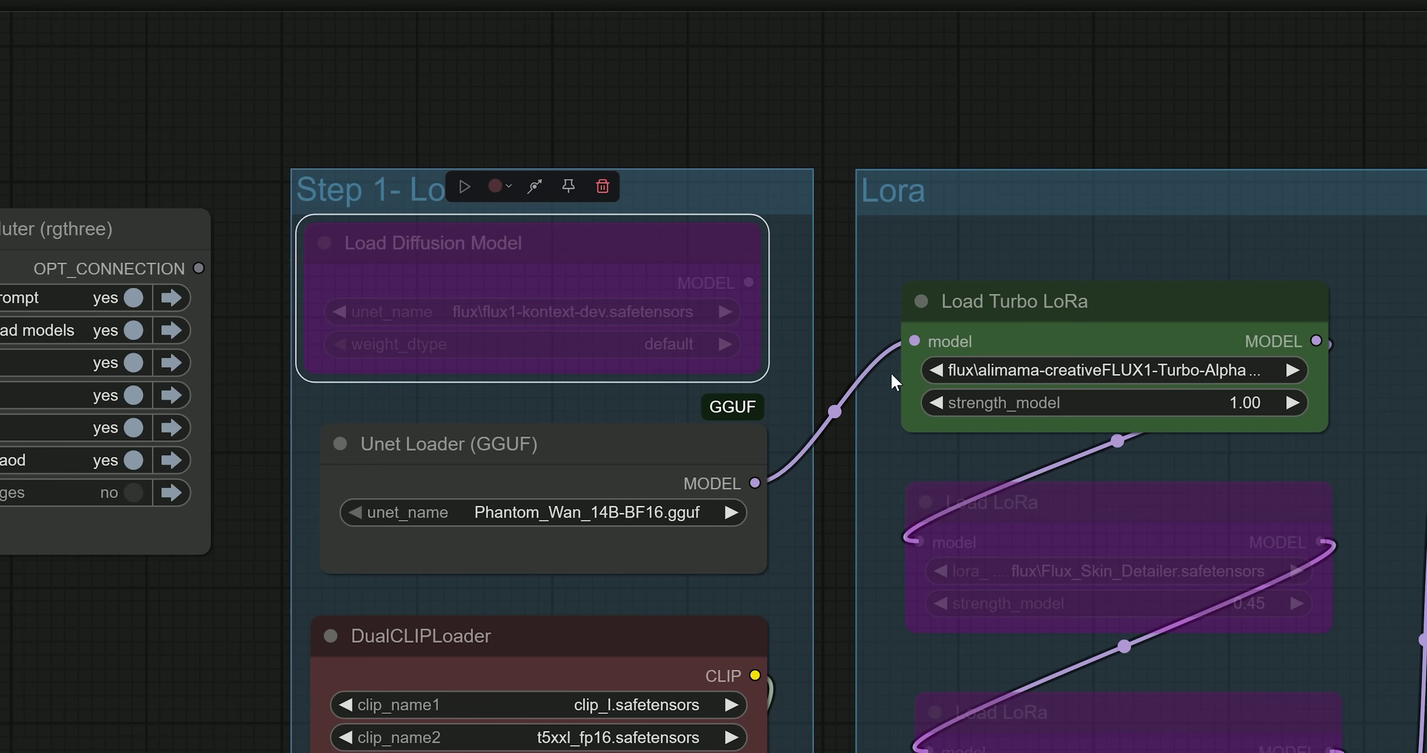
pyautogui.click(979, 306)
pyautogui.click(731, 444)
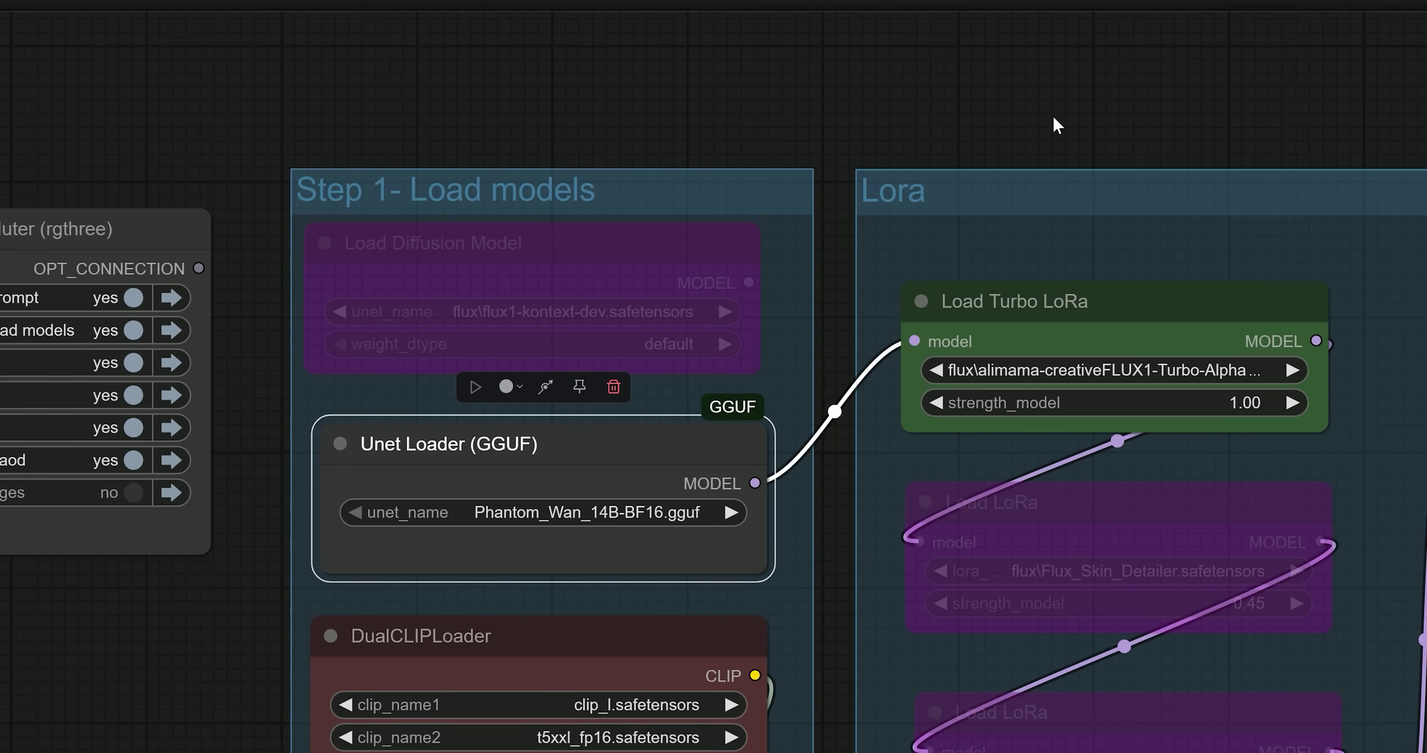
# Widen the Load Turbo LoRa node to fit its full file name and check the FLUX.1-Turbo-Alpha files on Hugging Face.
pyautogui.moveTo(1174, 83); pyautogui.dragTo(852, 96)
pyautogui.scroll(2, 933, 409)
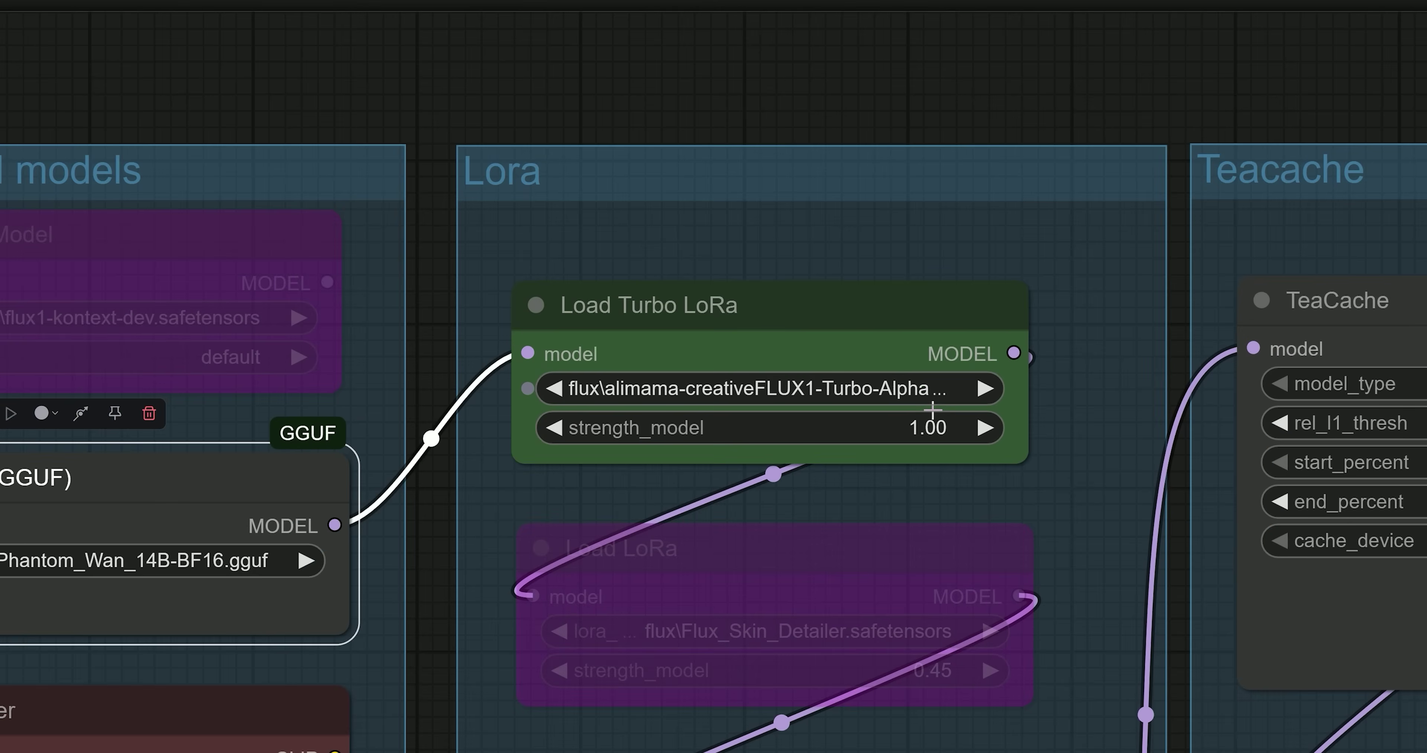
pyautogui.scroll(3, 932, 409)
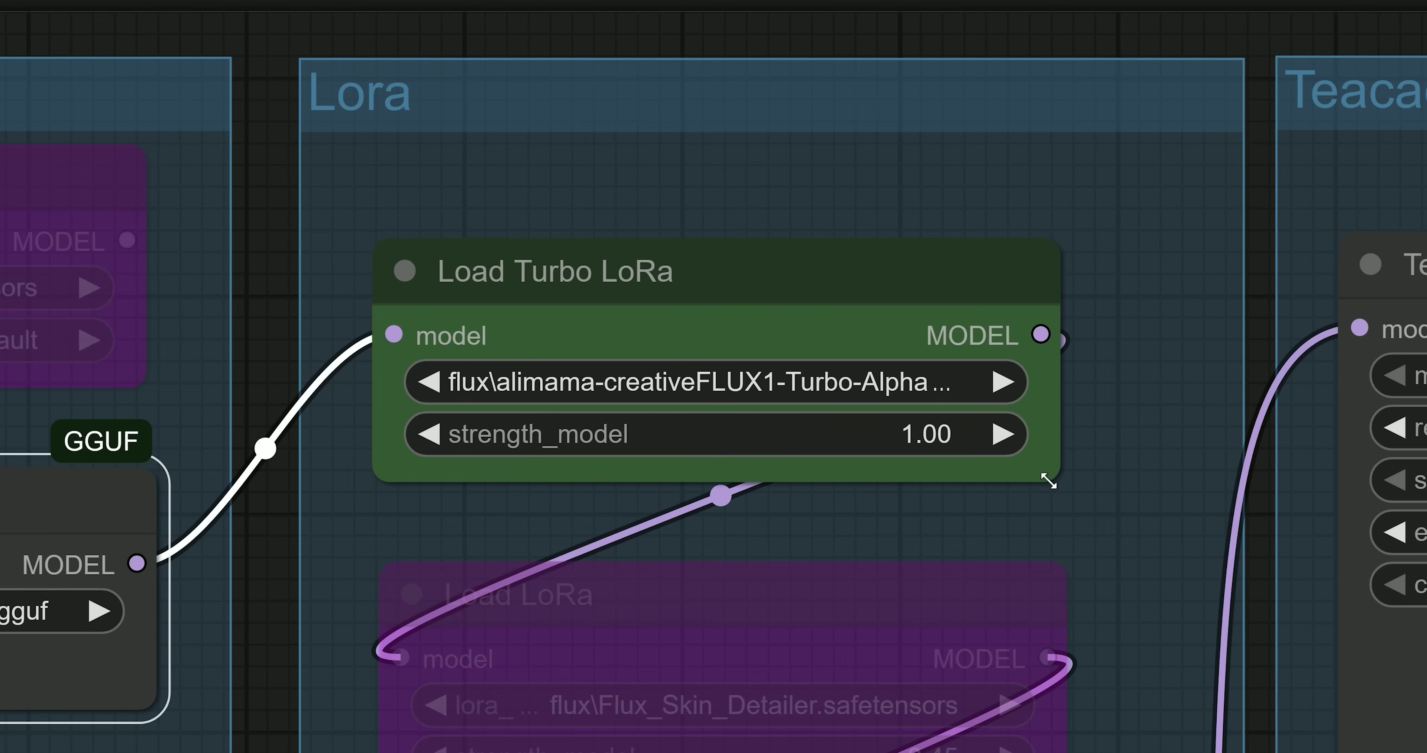
pyautogui.moveTo(1081, 485); pyautogui.dragTo(1244, 487)
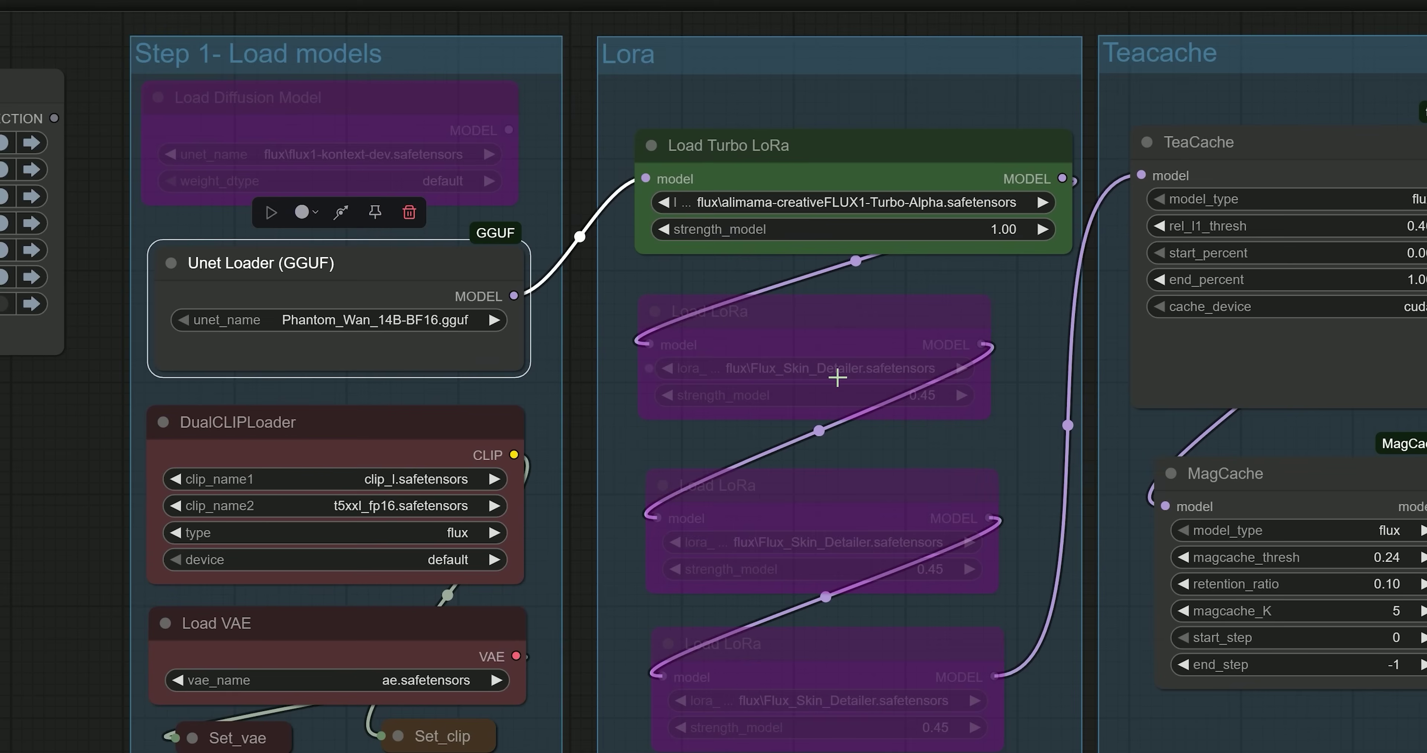
pyautogui.scroll(4, 837, 376)
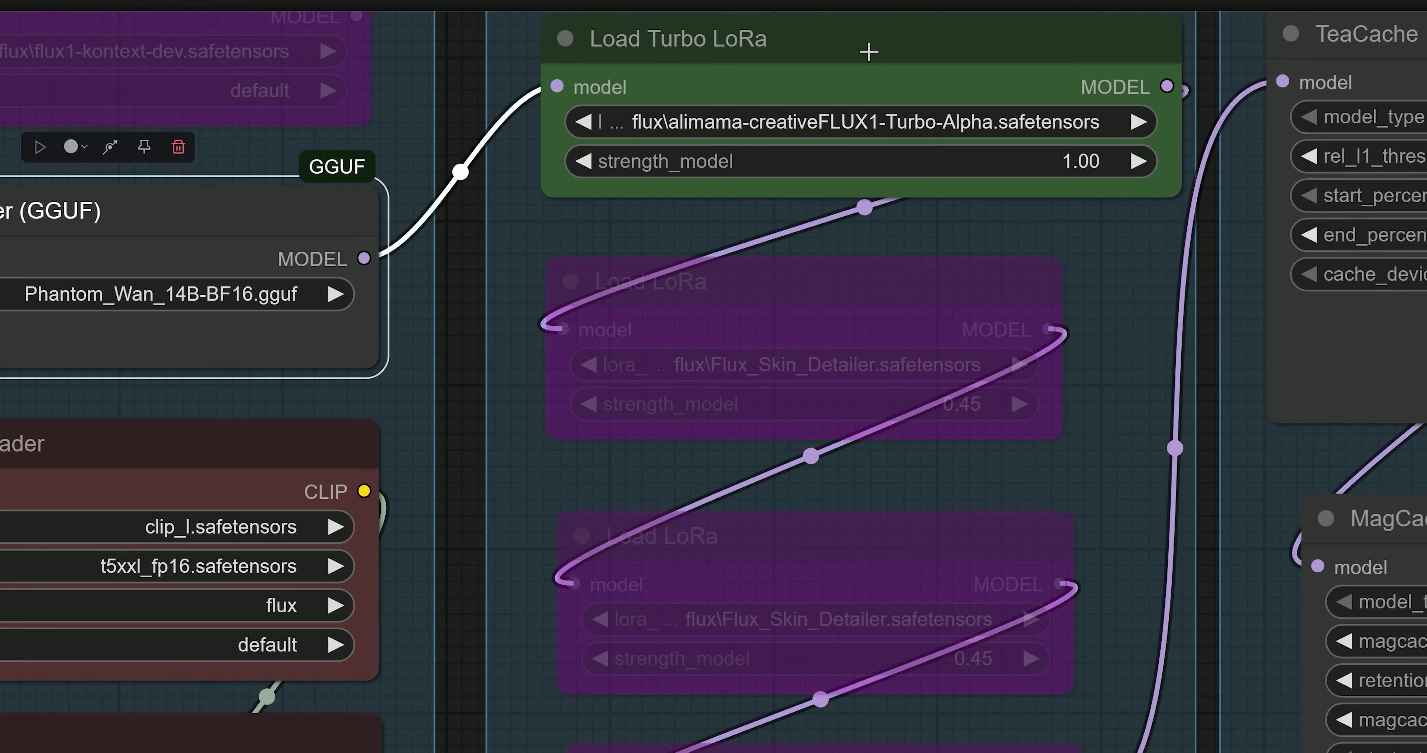
pyautogui.moveTo(869, 52); pyautogui.dragTo(844, 50)
# Review the three bypassed Load LoRa nodes and switch off the whole Lora group with the Fast Groups Muter.
pyautogui.scroll(-3, 1181, 381)
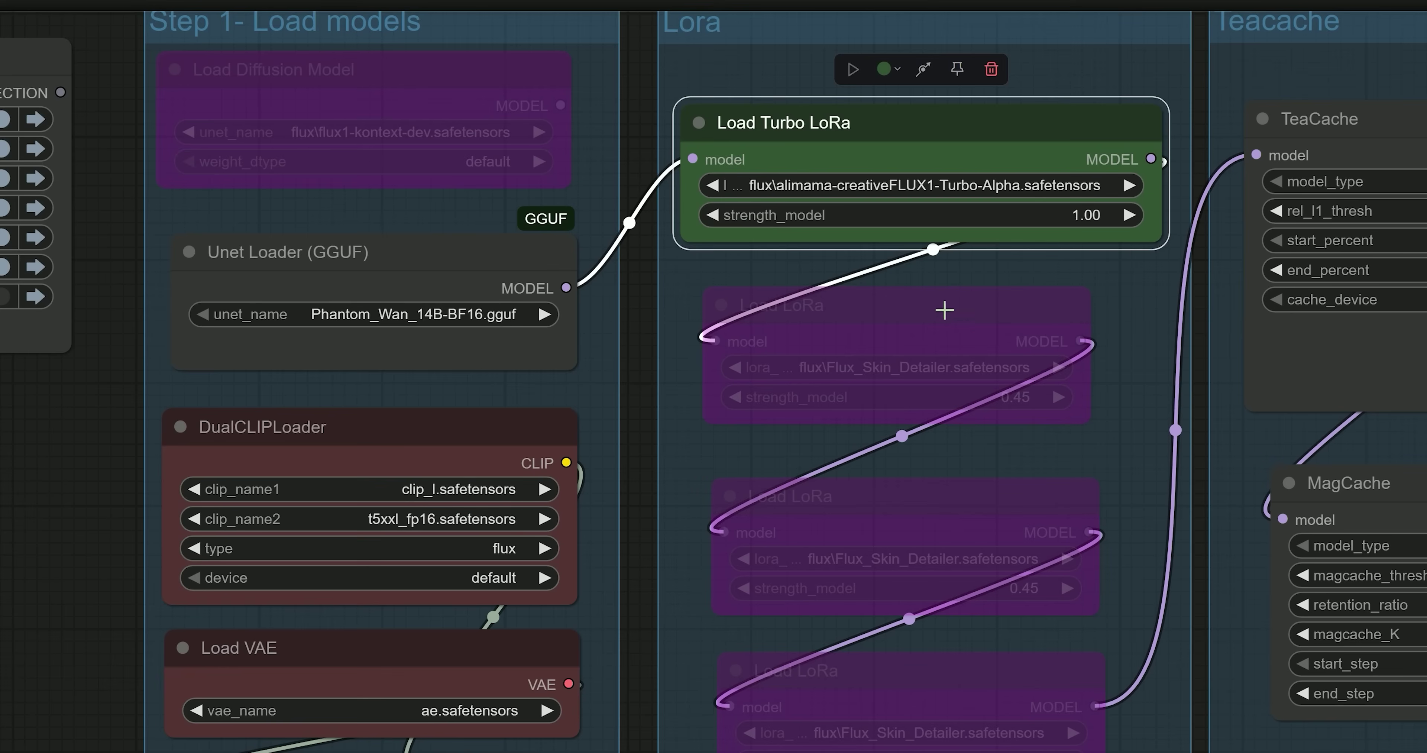
pyautogui.click(933, 302)
pyautogui.click(954, 543)
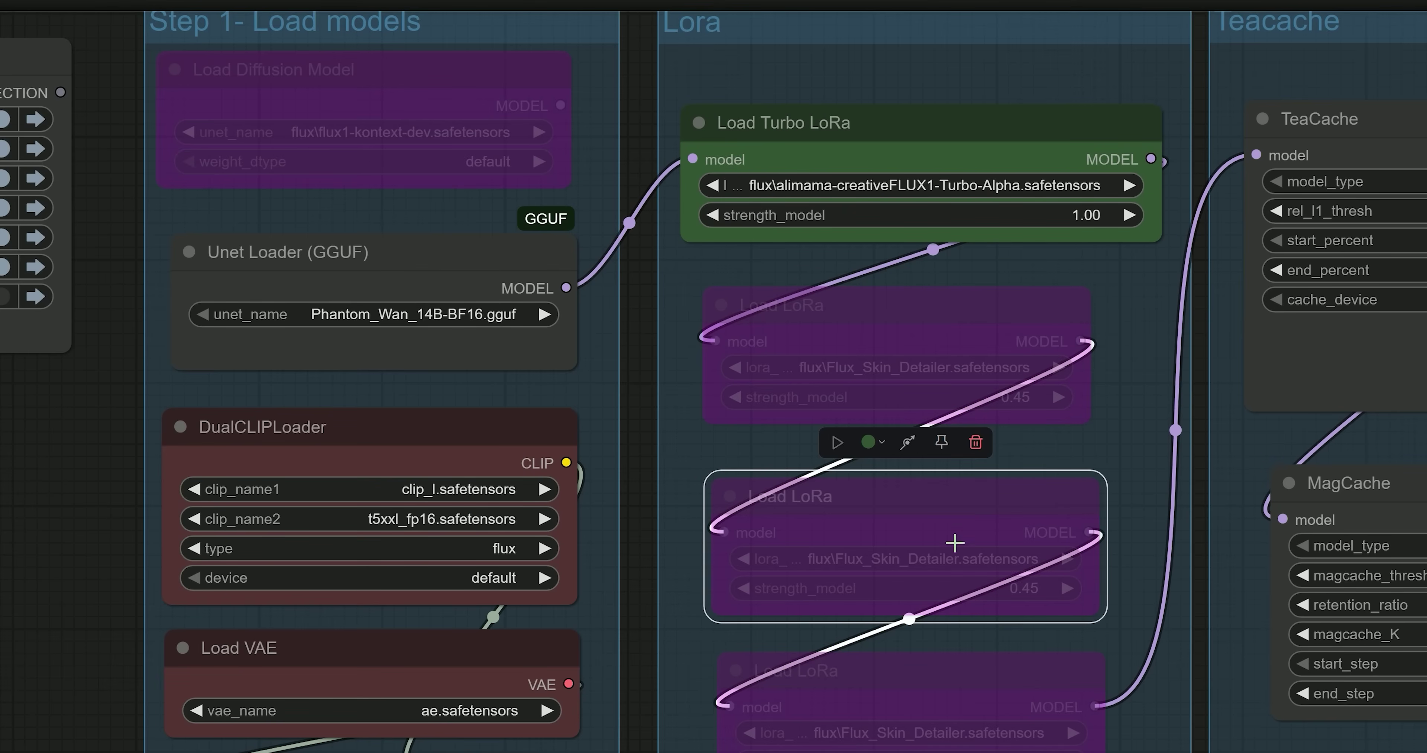
pyautogui.click(951, 658)
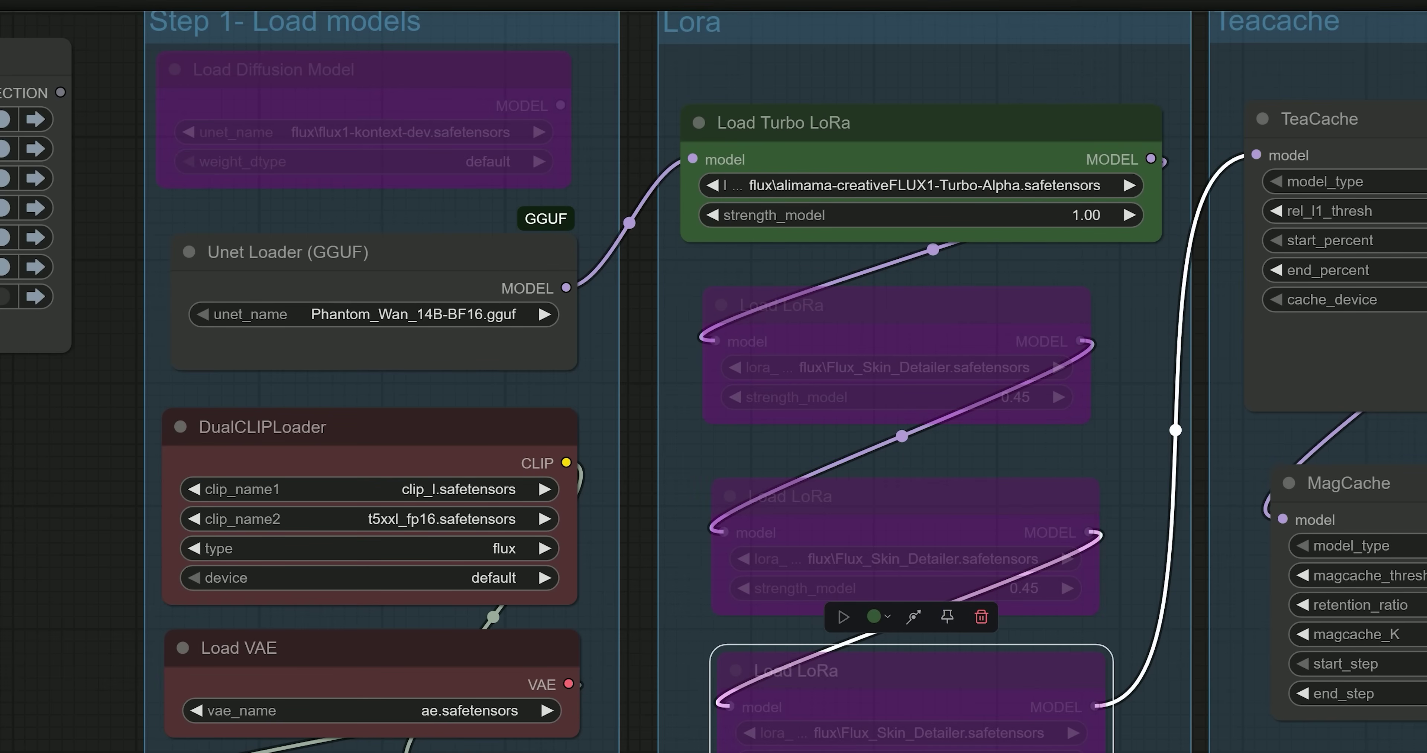
pyautogui.click(4, 179)
pyautogui.click(5, 179)
pyautogui.click(5, 179)
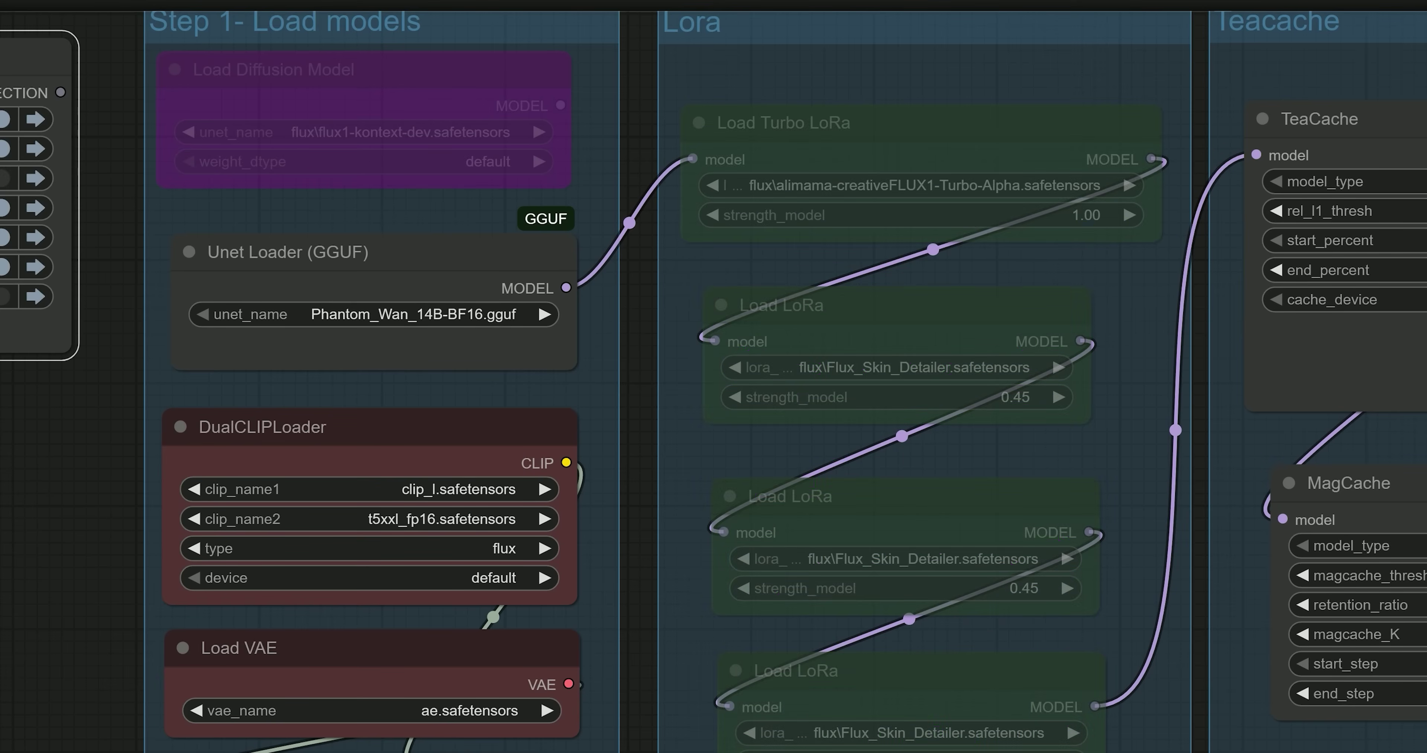
# Examine the settings of the MagCache and TeaCache nodes in the Teacache group.
pyautogui.scroll(-2, 745, 398)
pyautogui.scroll(-2, 1081, 407)
pyautogui.moveTo(1262, 110); pyautogui.dragTo(815, 114)
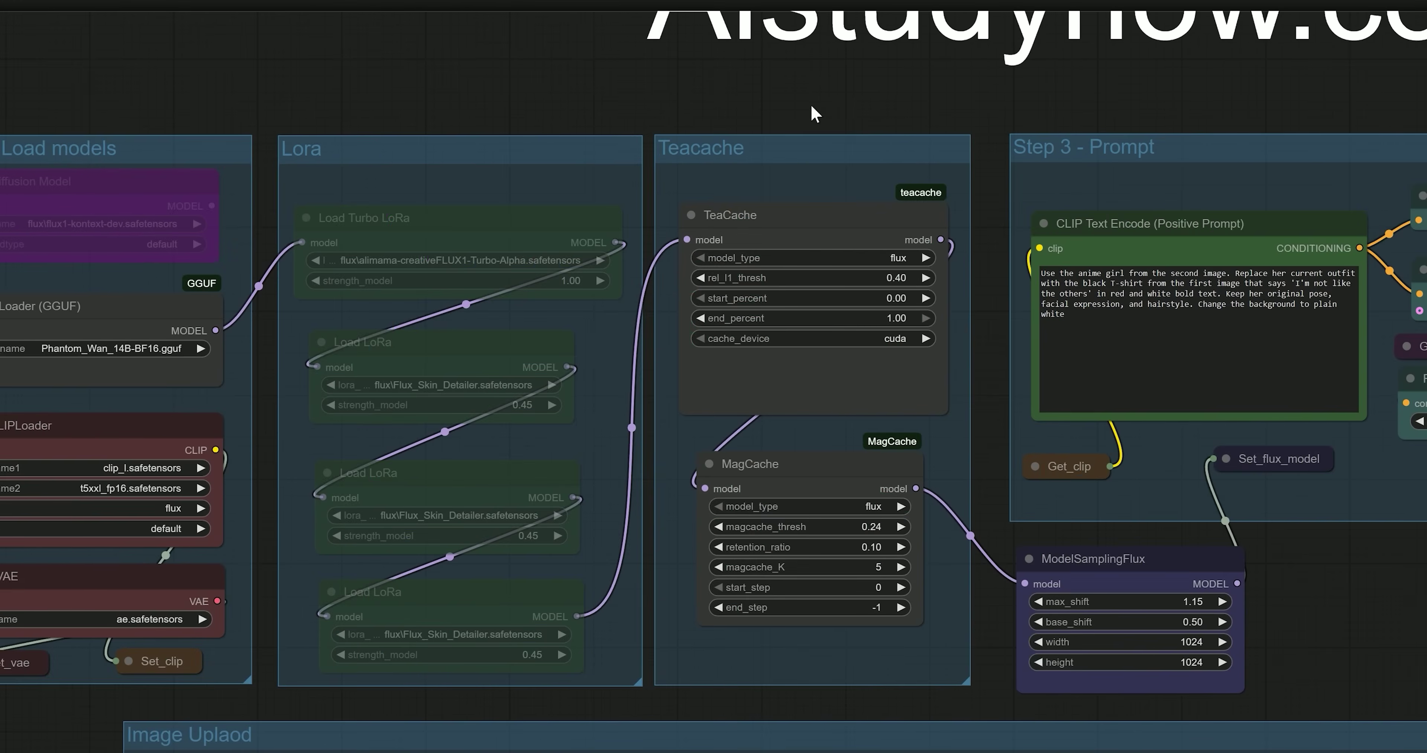
pyautogui.scroll(4, 885, 283)
pyautogui.moveTo(1035, 408); pyautogui.dragTo(1064, 303)
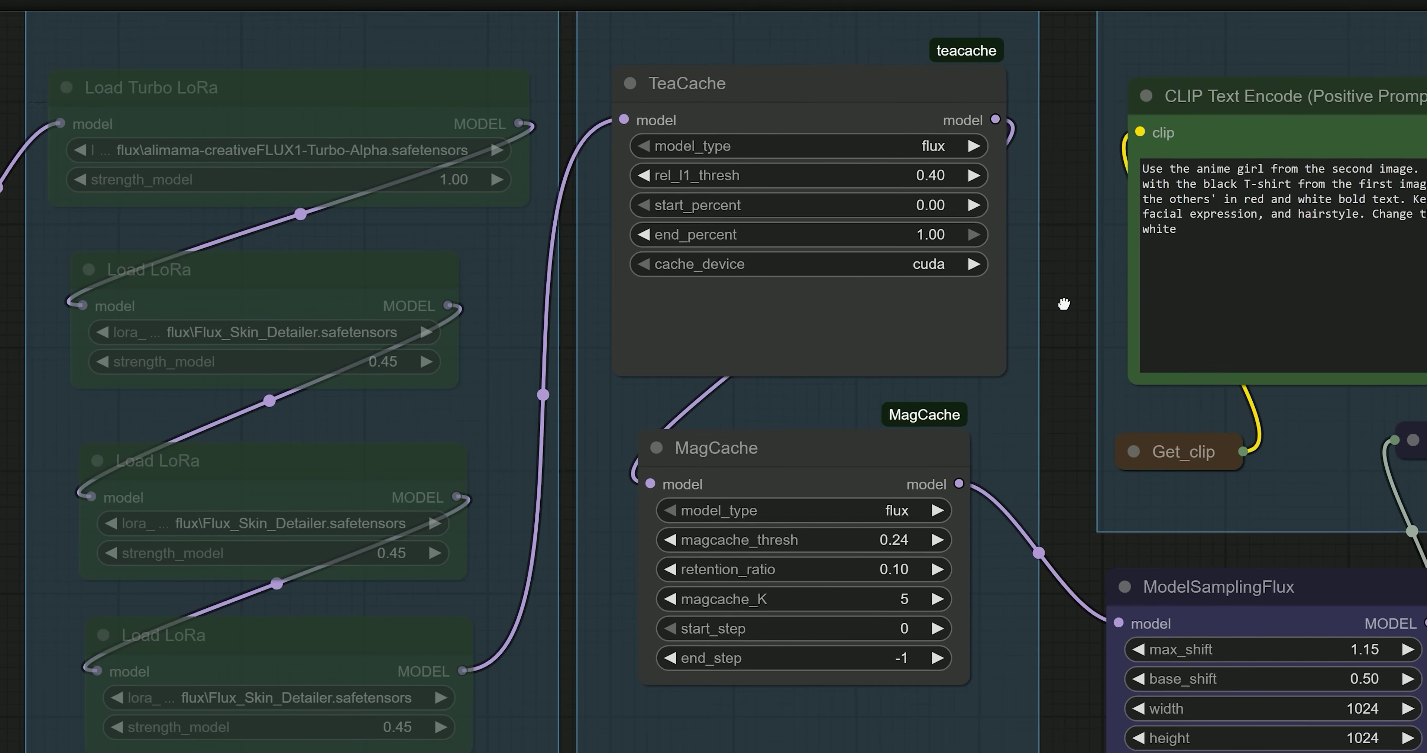
pyautogui.scroll(1, 706, 237)
pyautogui.click(764, 461)
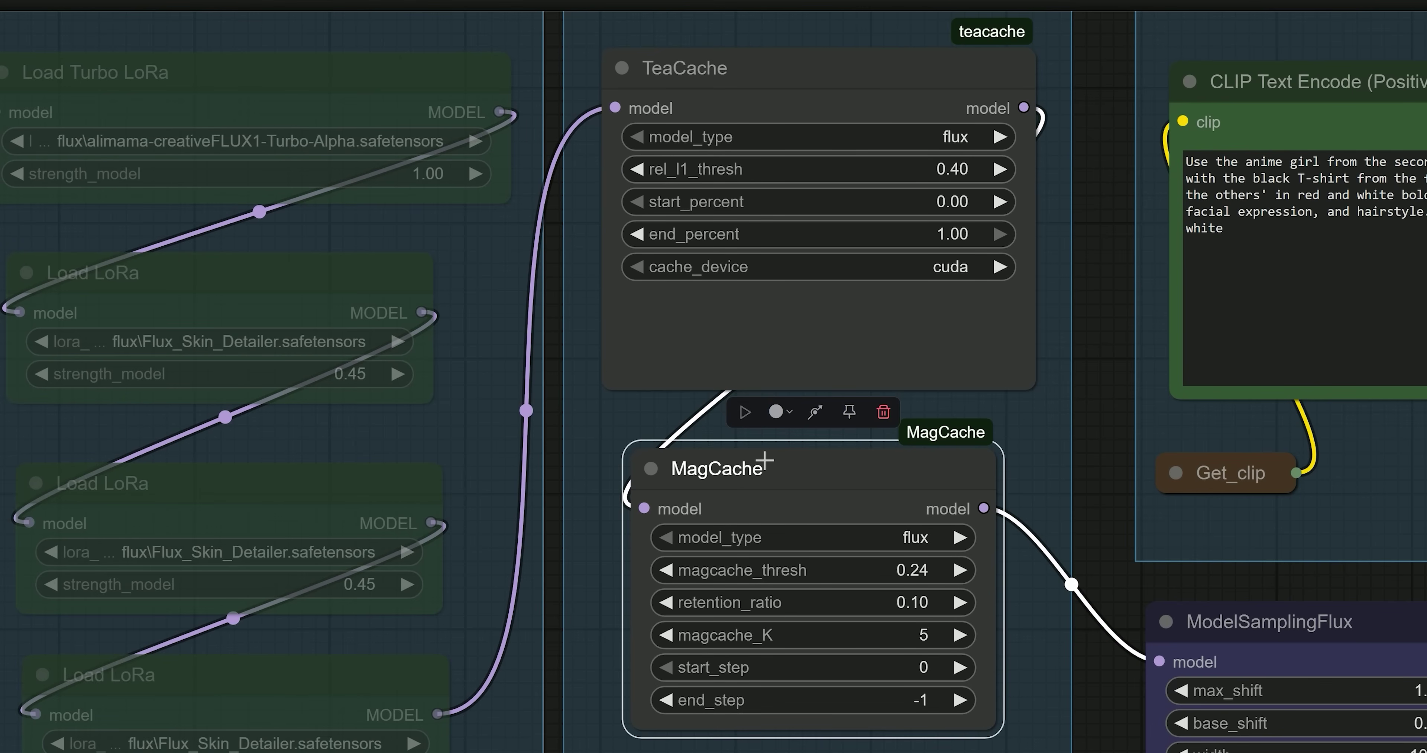
pyautogui.click(781, 85)
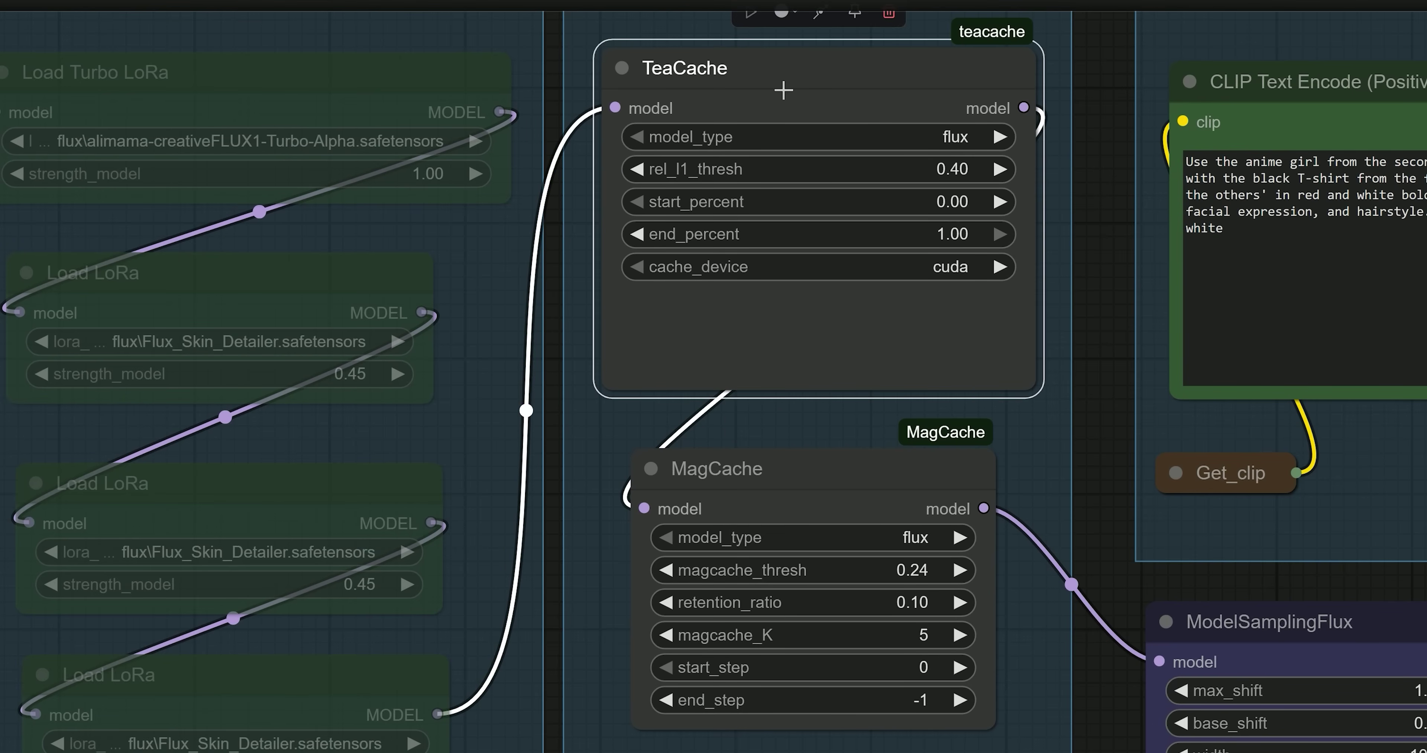
# Bypass the TeaCache node and nudge the MagCache node slightly within the Teacache group.
pyautogui.hotkey('ctrl', 'b')
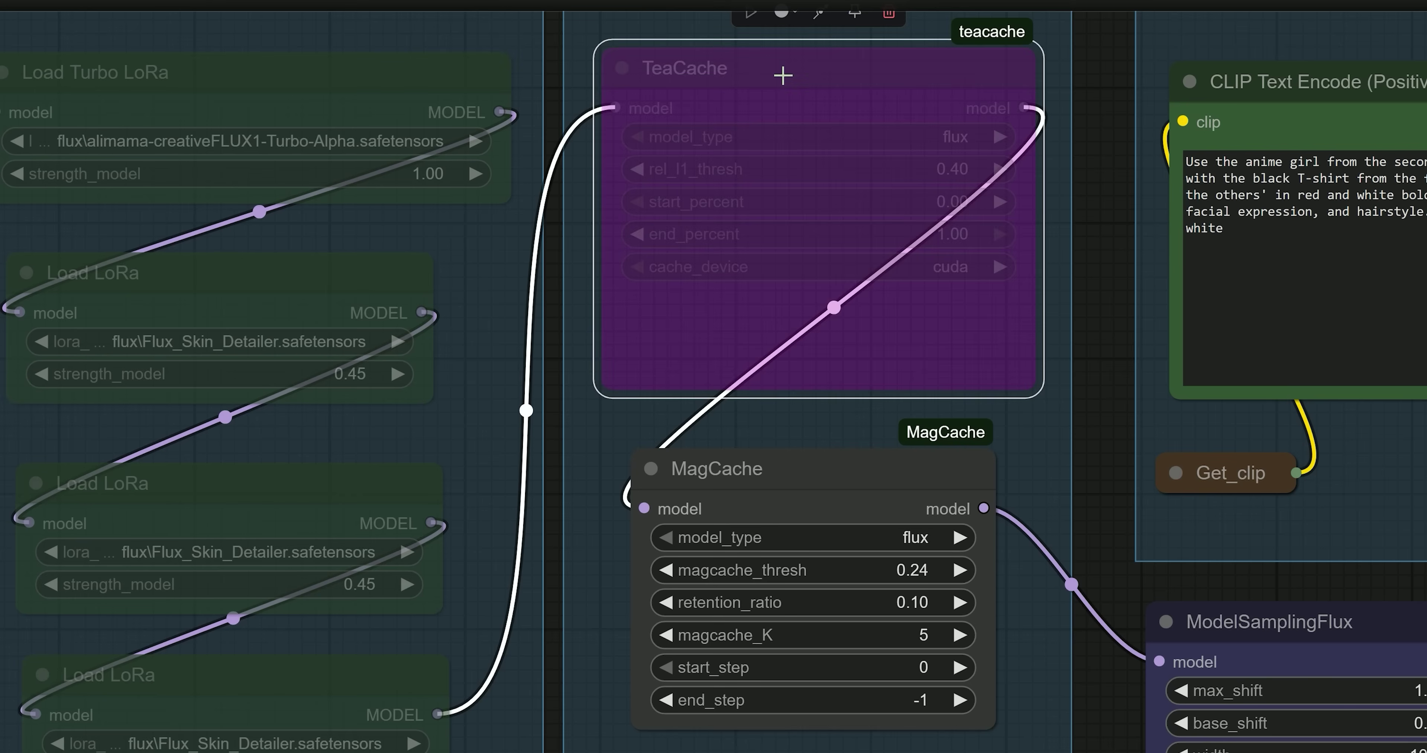
pyautogui.click(812, 467)
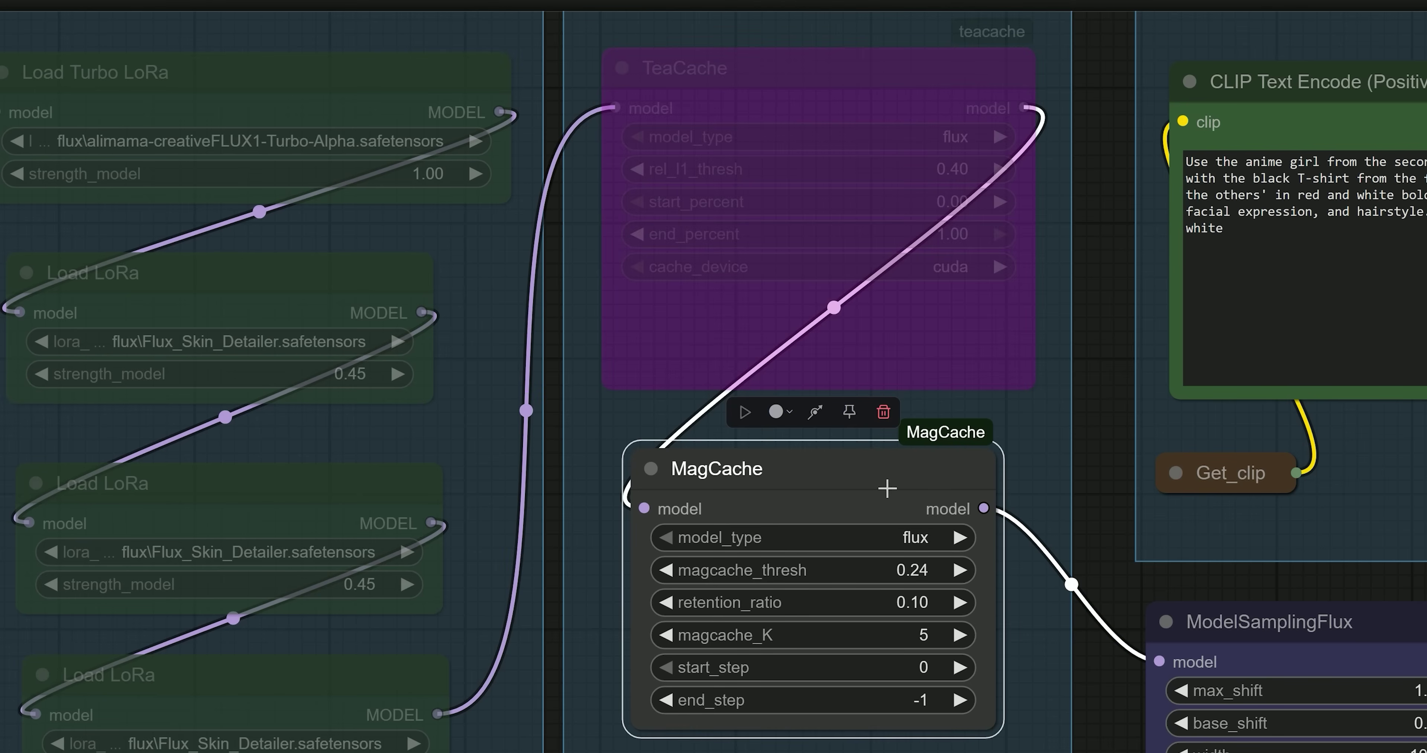
pyautogui.moveTo(842, 464)
pyautogui.mouseDown()
pyautogui.moveTo(861, 462)
pyautogui.moveTo(838, 461)
pyautogui.mouseUp()
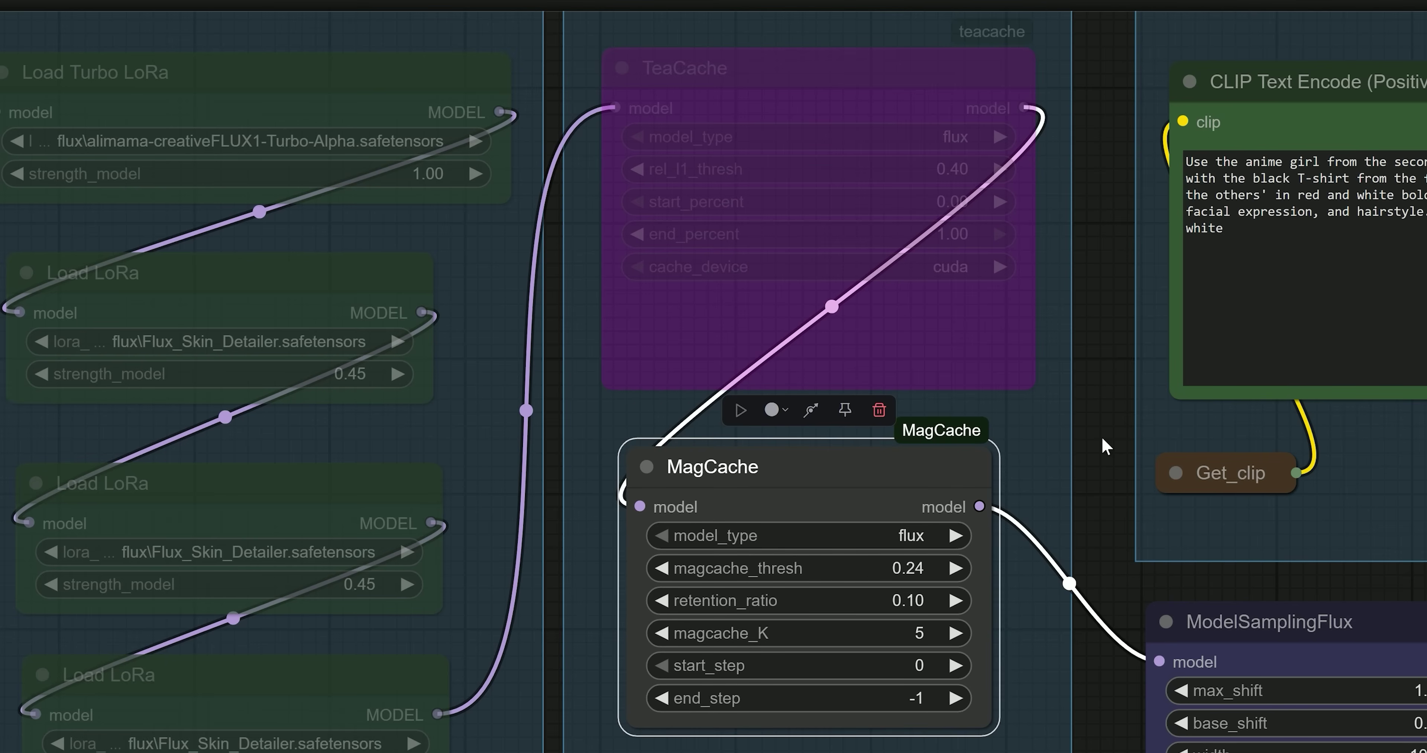
pyautogui.scroll(-3, 1100, 433)
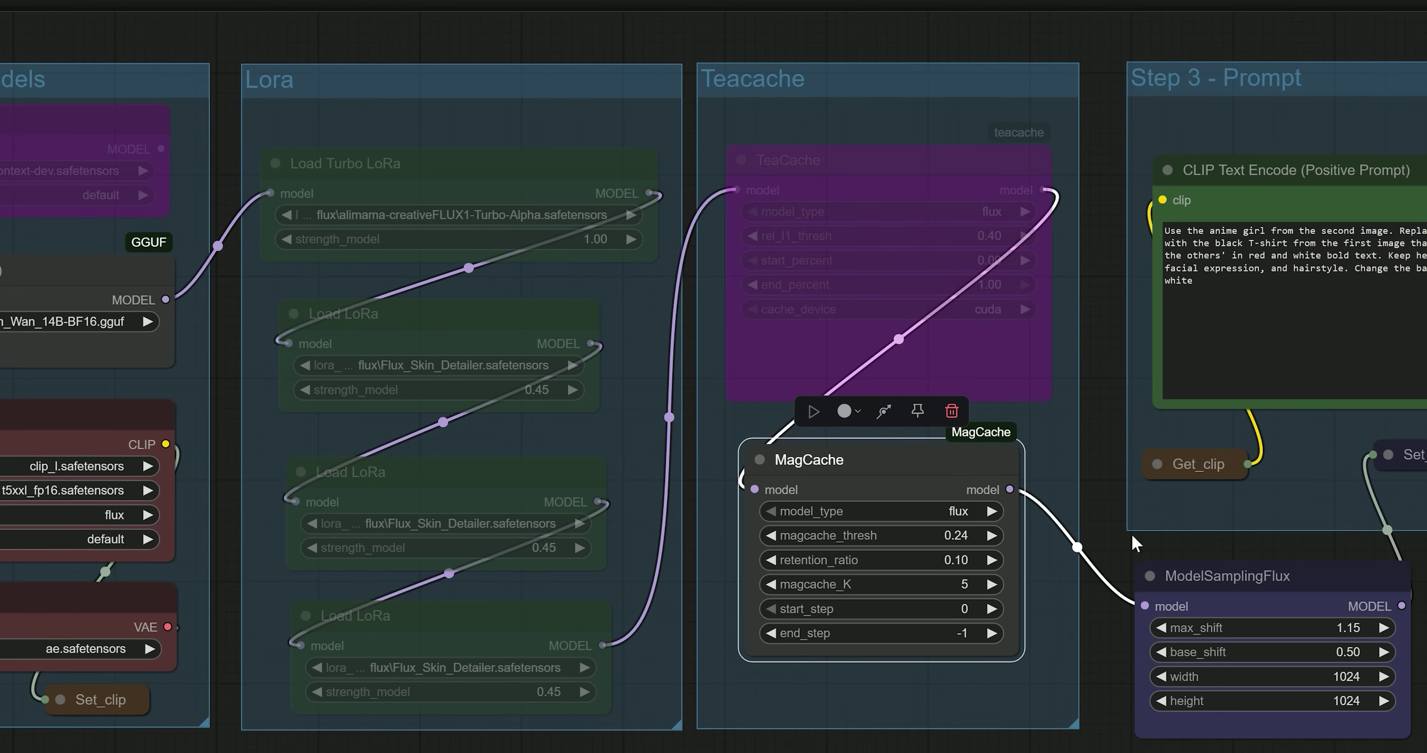
# Check the max_shift and base_shift values of the ModelSamplingFlux node.
pyautogui.moveTo(1424, 642); pyautogui.dragTo(914, 443)
pyautogui.scroll(6, 925, 452)
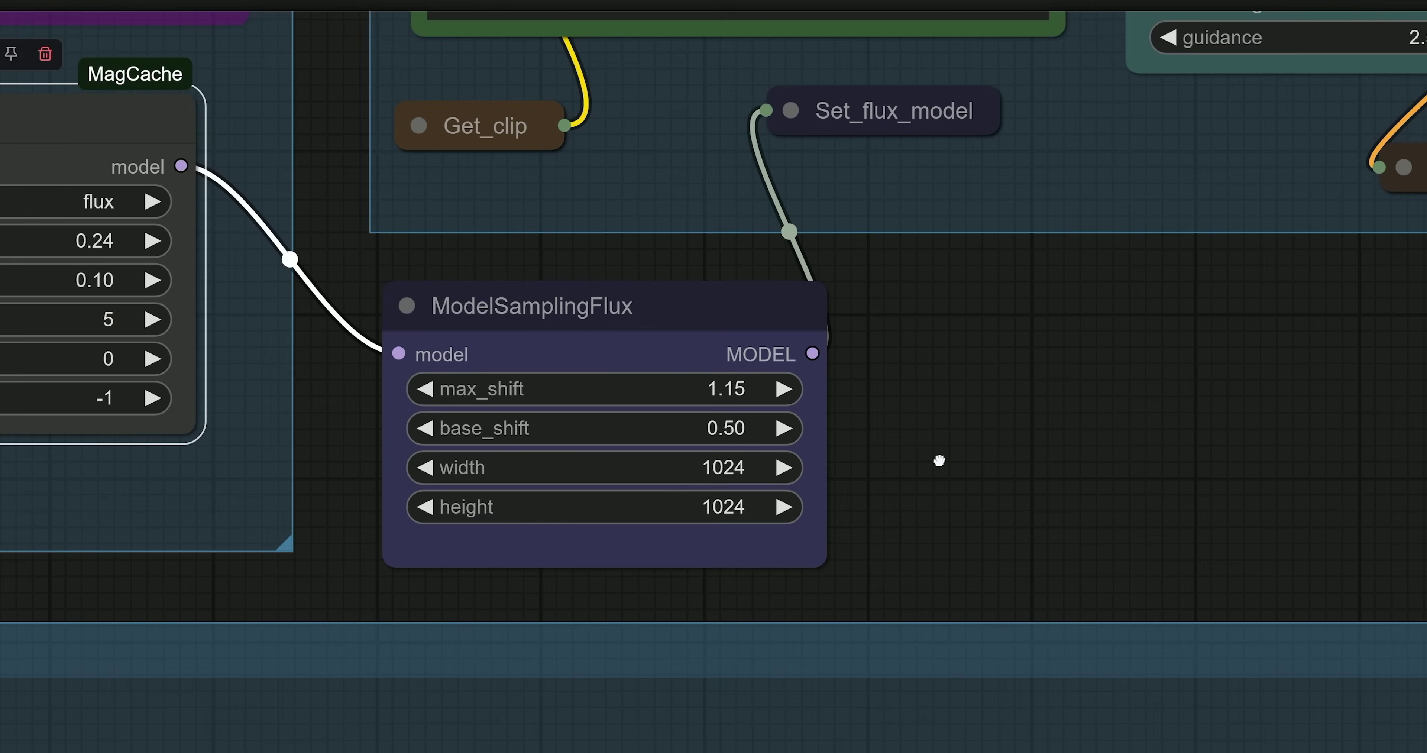
pyautogui.moveTo(990, 480); pyautogui.dragTo(1290, 555)
pyautogui.scroll(2, 1293, 563)
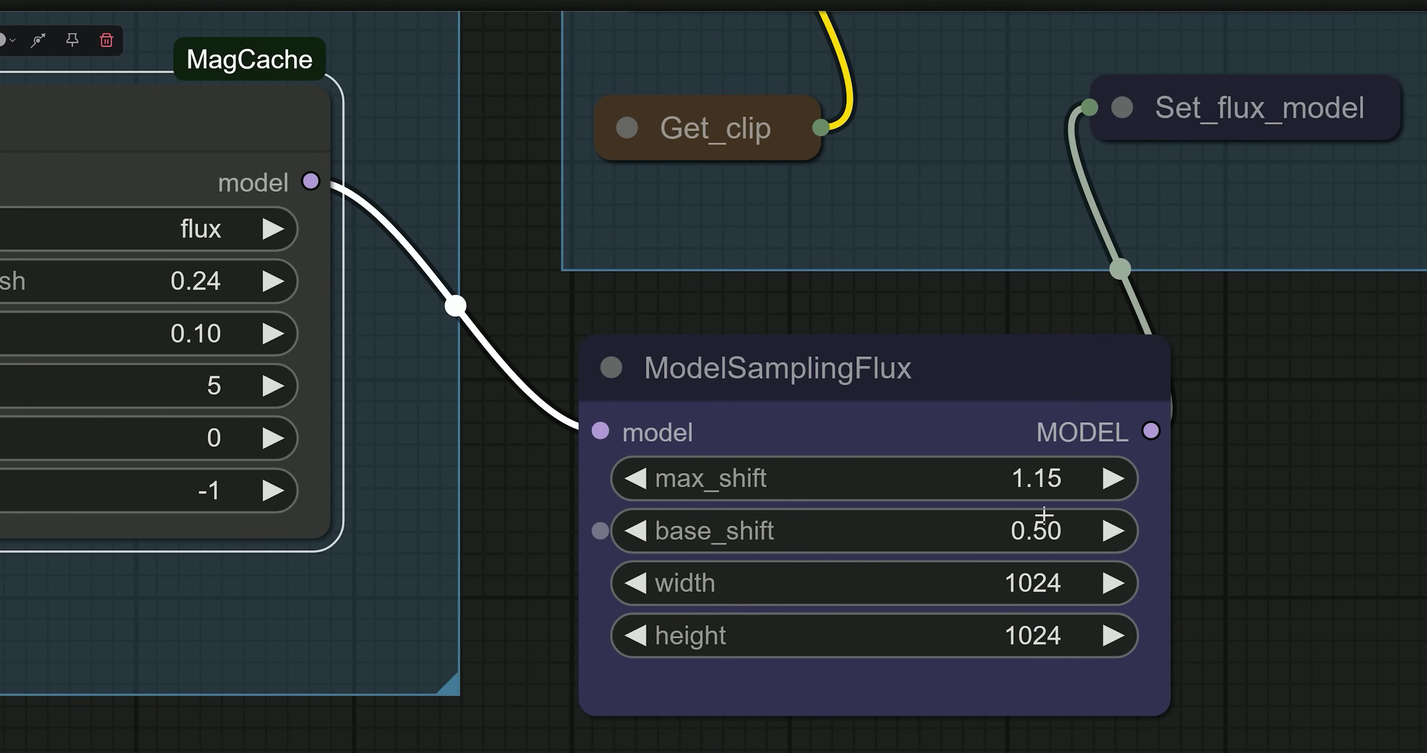
pyautogui.click(1041, 471)
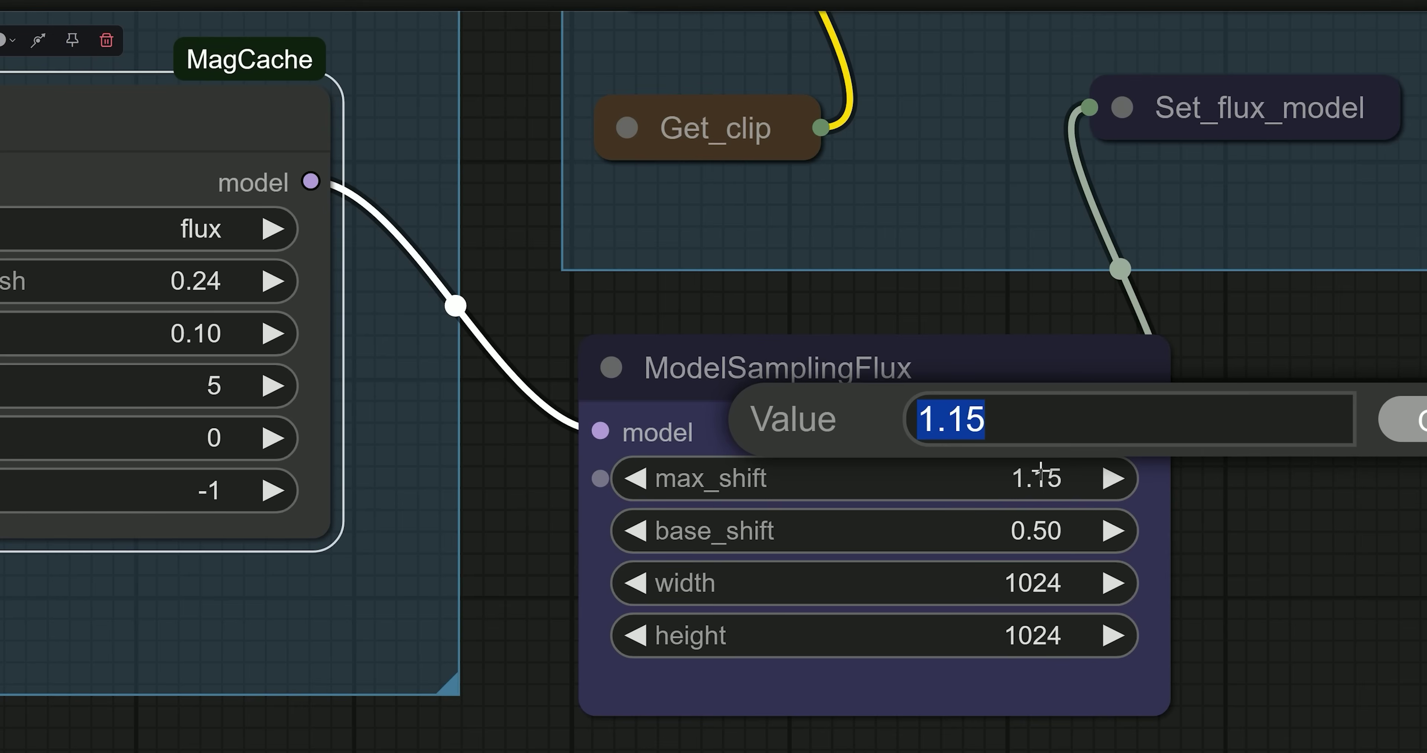
pyautogui.click(1390, 429)
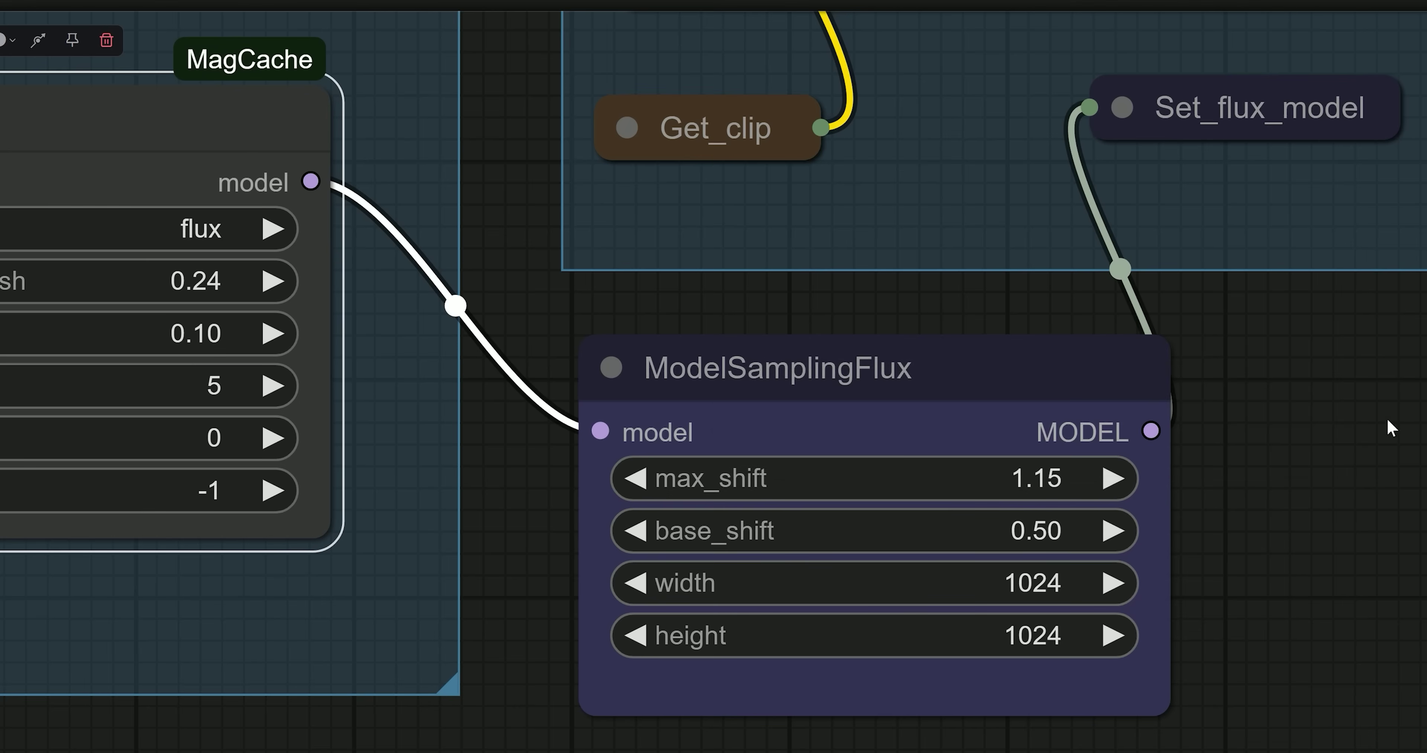
pyautogui.click(1048, 546)
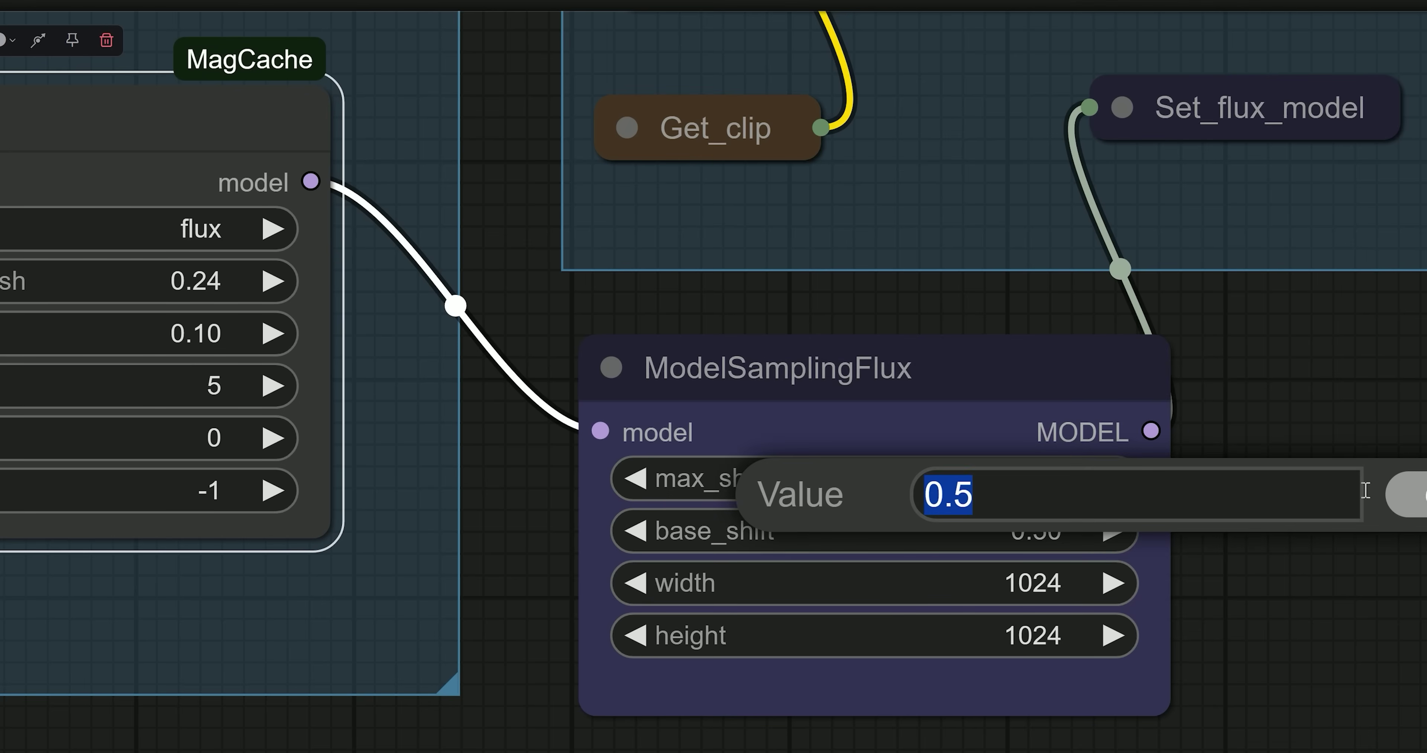
pyautogui.click(1422, 495)
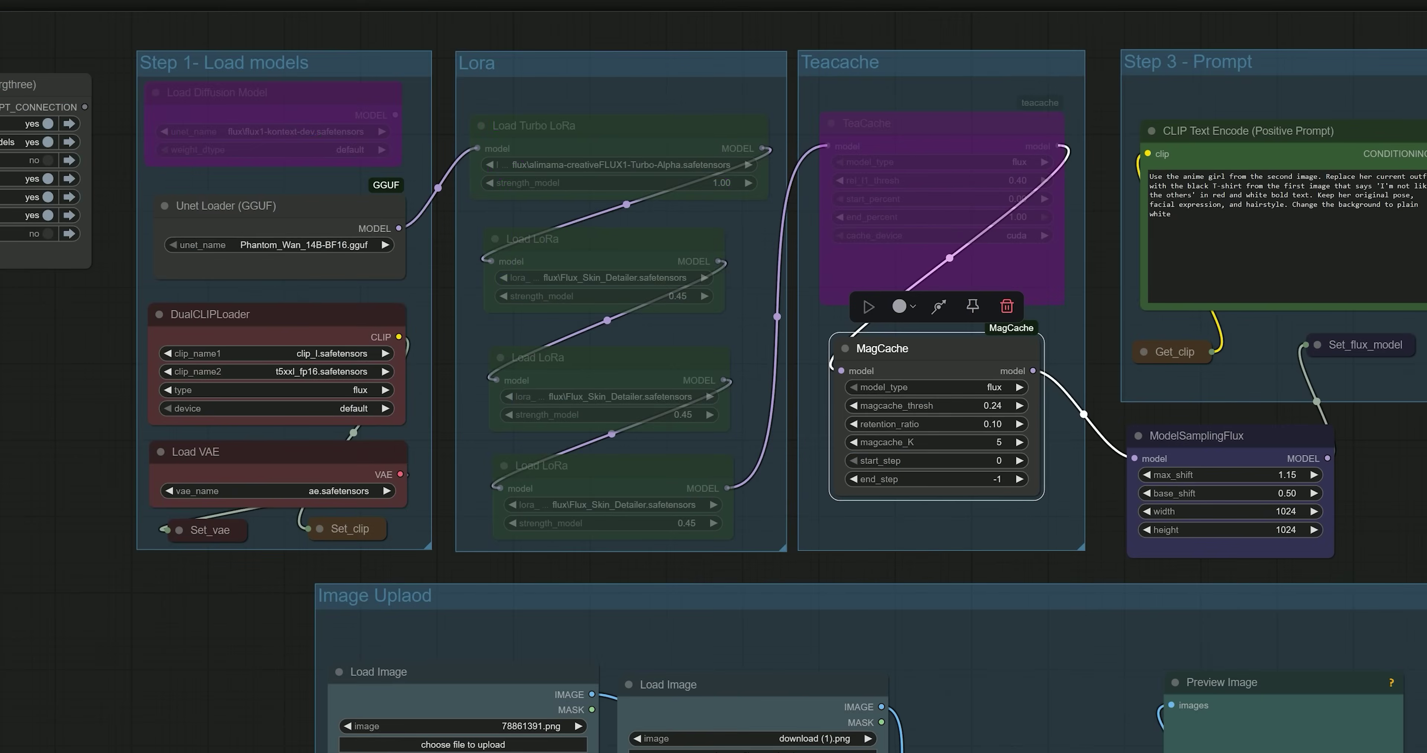
# Bypass the Lying Sigma Sampler node in the Sampling group.
pyautogui.moveTo(1418, 493); pyautogui.dragTo(714, 328)
pyautogui.scroll(3, 838, 348)
pyautogui.moveTo(861, 344); pyautogui.dragTo(512, 316)
pyautogui.scroll(3, 758, 318)
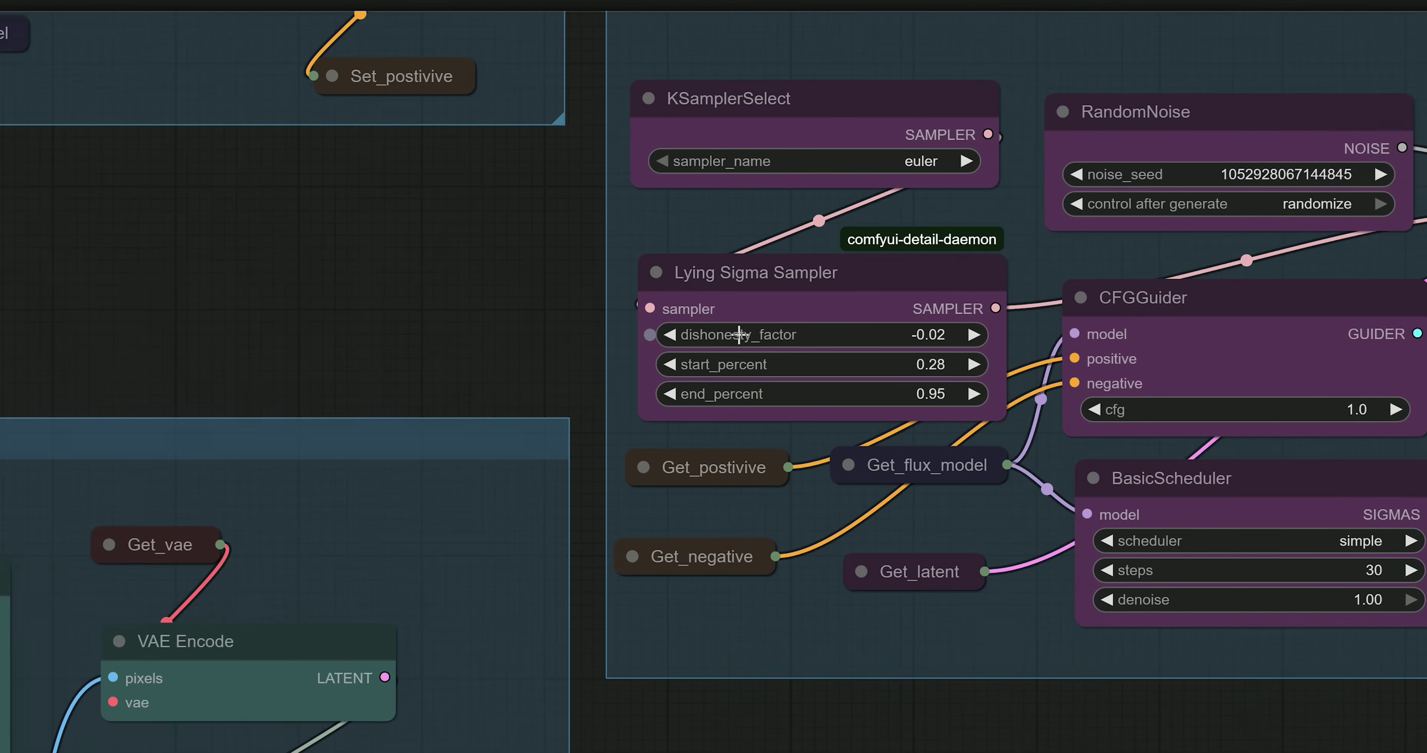
pyautogui.click(788, 271)
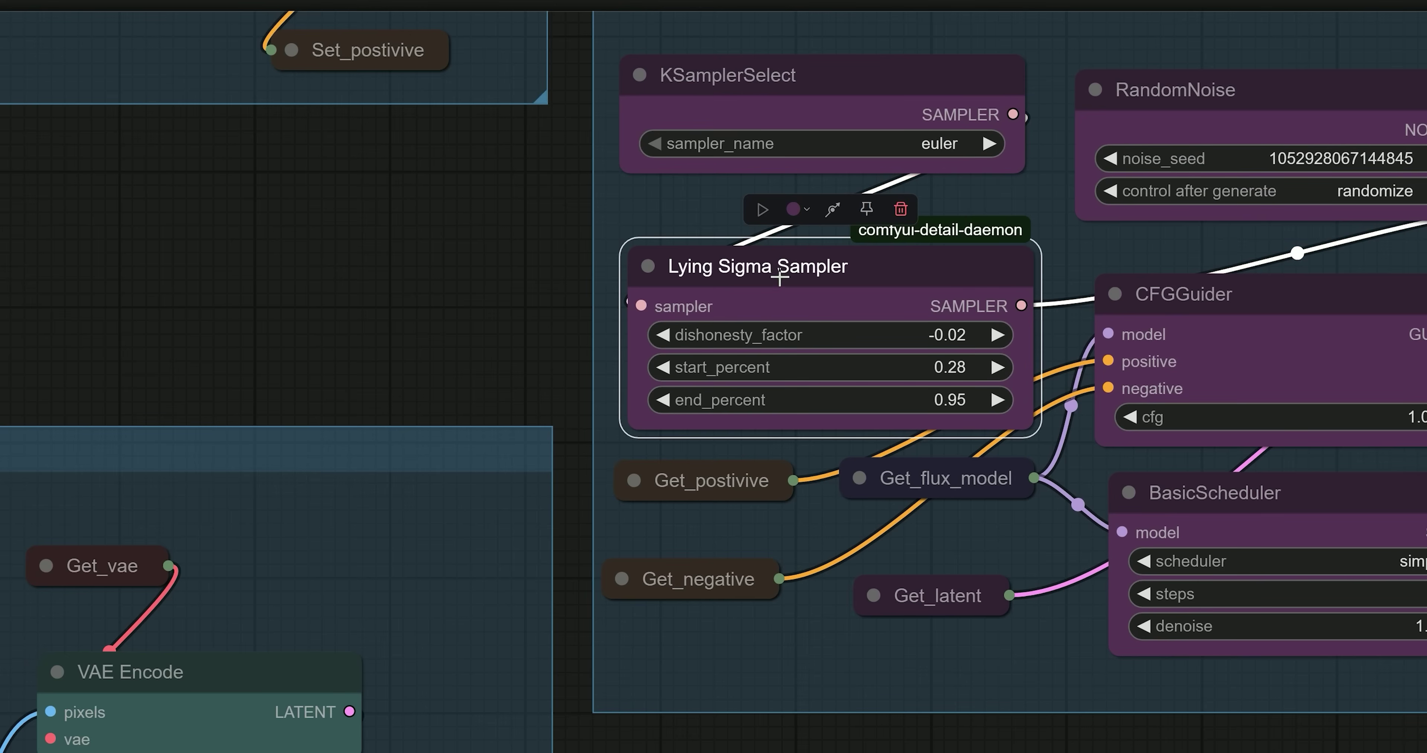
pyautogui.scroll(2, 779, 277)
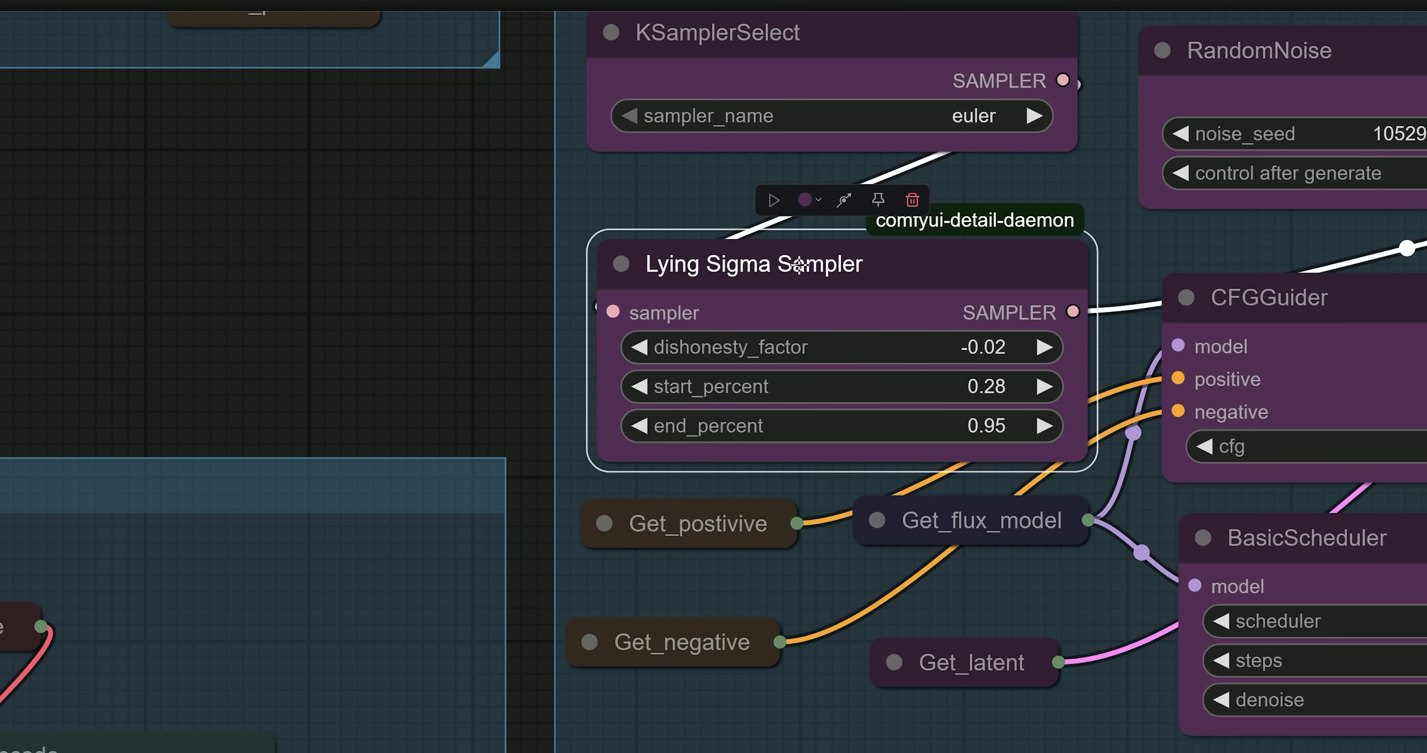
pyautogui.hotkey('ctrl', 'b')
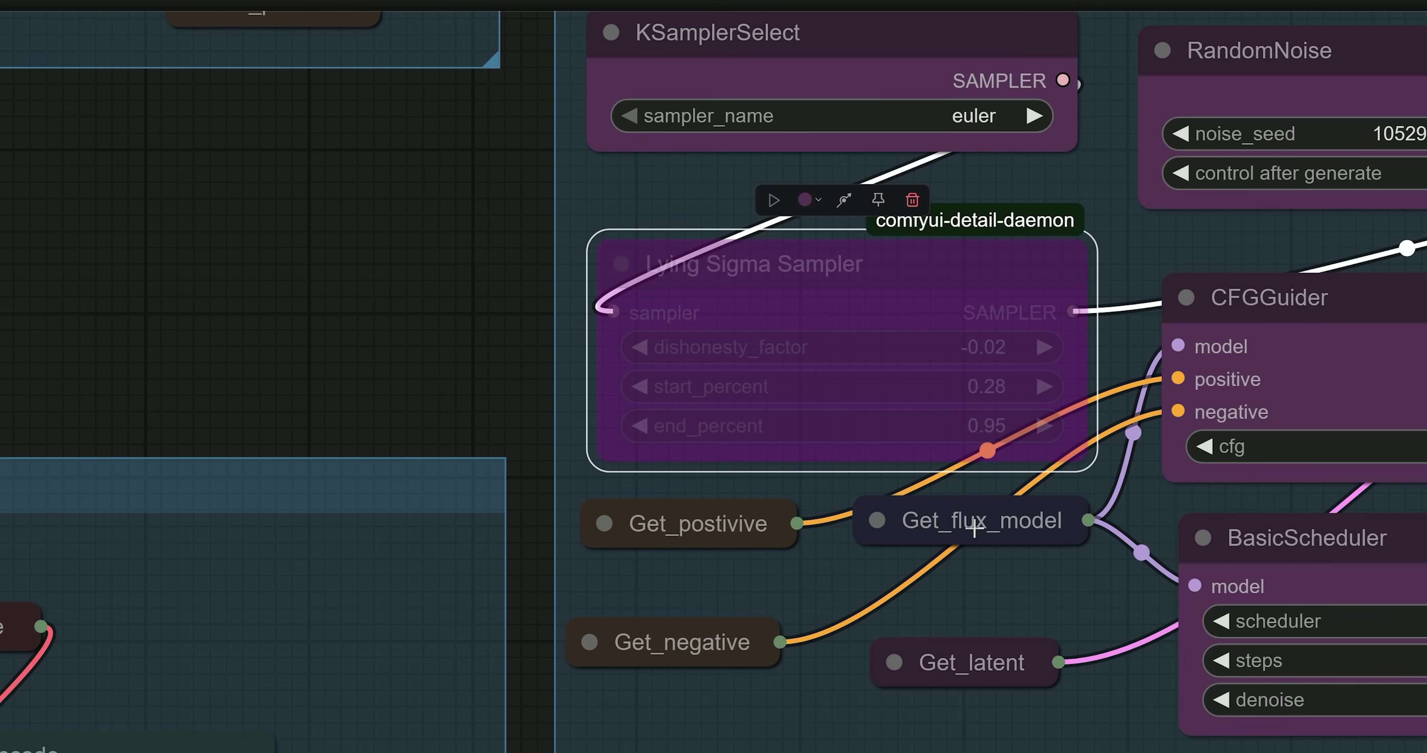
# Try moving the Get_flux_model and Get_postivive nodes slightly lower, away from the bypassed Lying Sigma Sampler.
pyautogui.moveTo(974, 529); pyautogui.dragTo(986, 568)
pyautogui.click(655, 529)
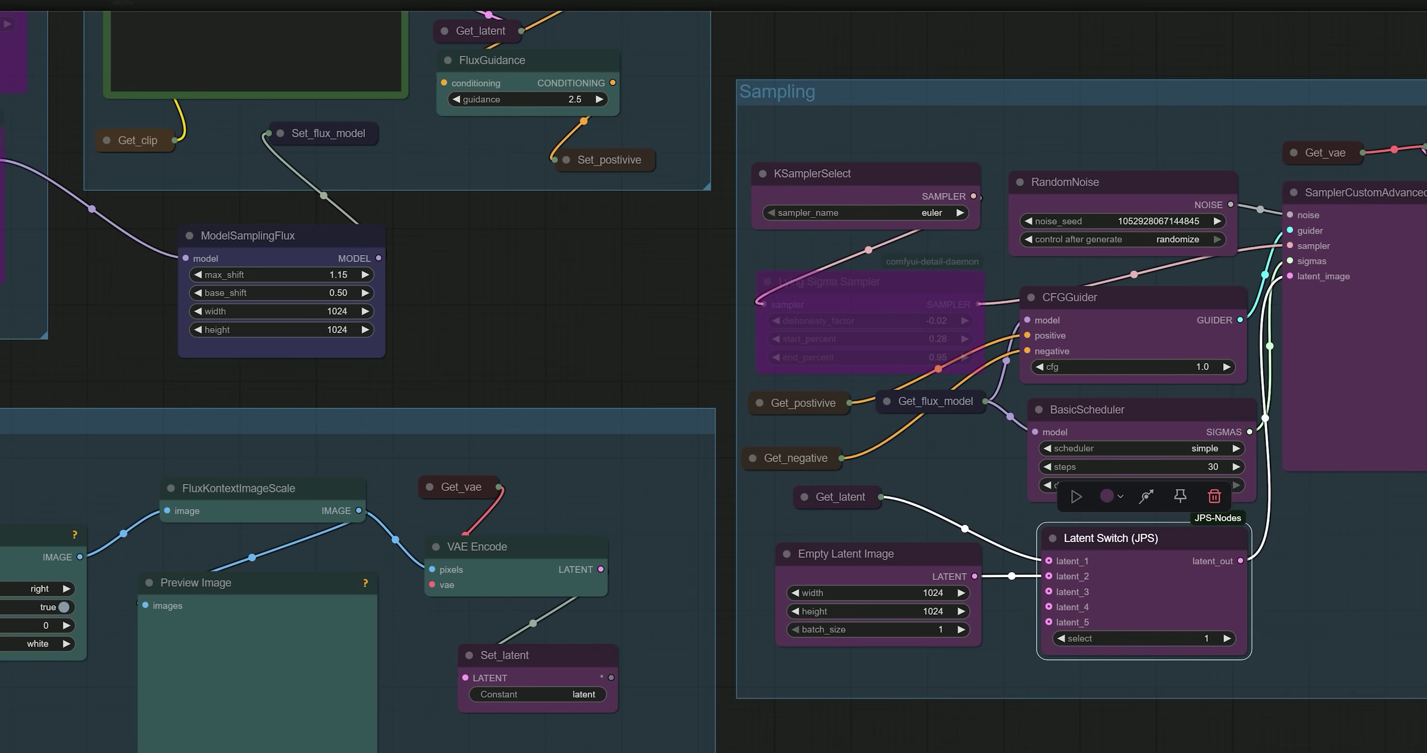
pyautogui.doubleClick(713, 377)
pyautogui.click(1314, 559)
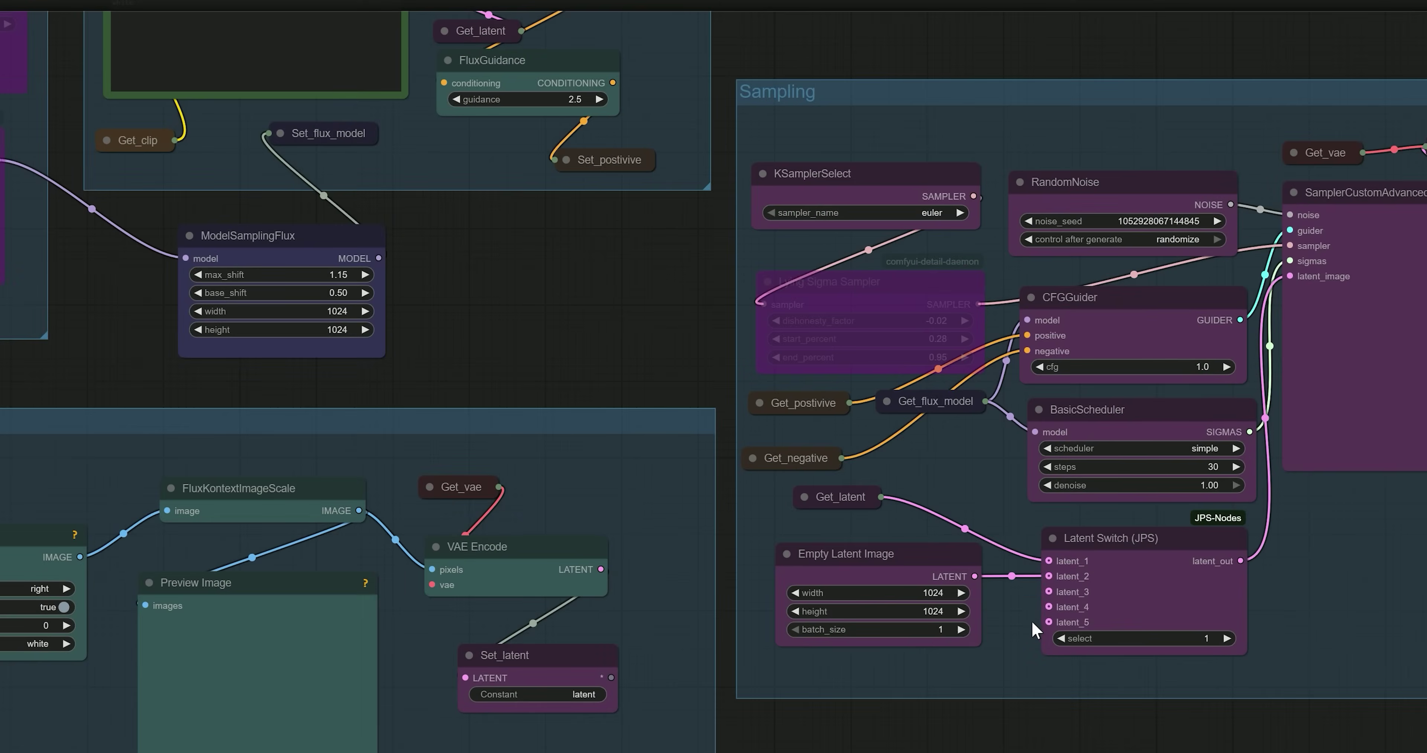
# Examine how the Empty Latent Image and Get_latent nodes feed the Latent Switch (JPS) node.
pyautogui.scroll(5, 1034, 609)
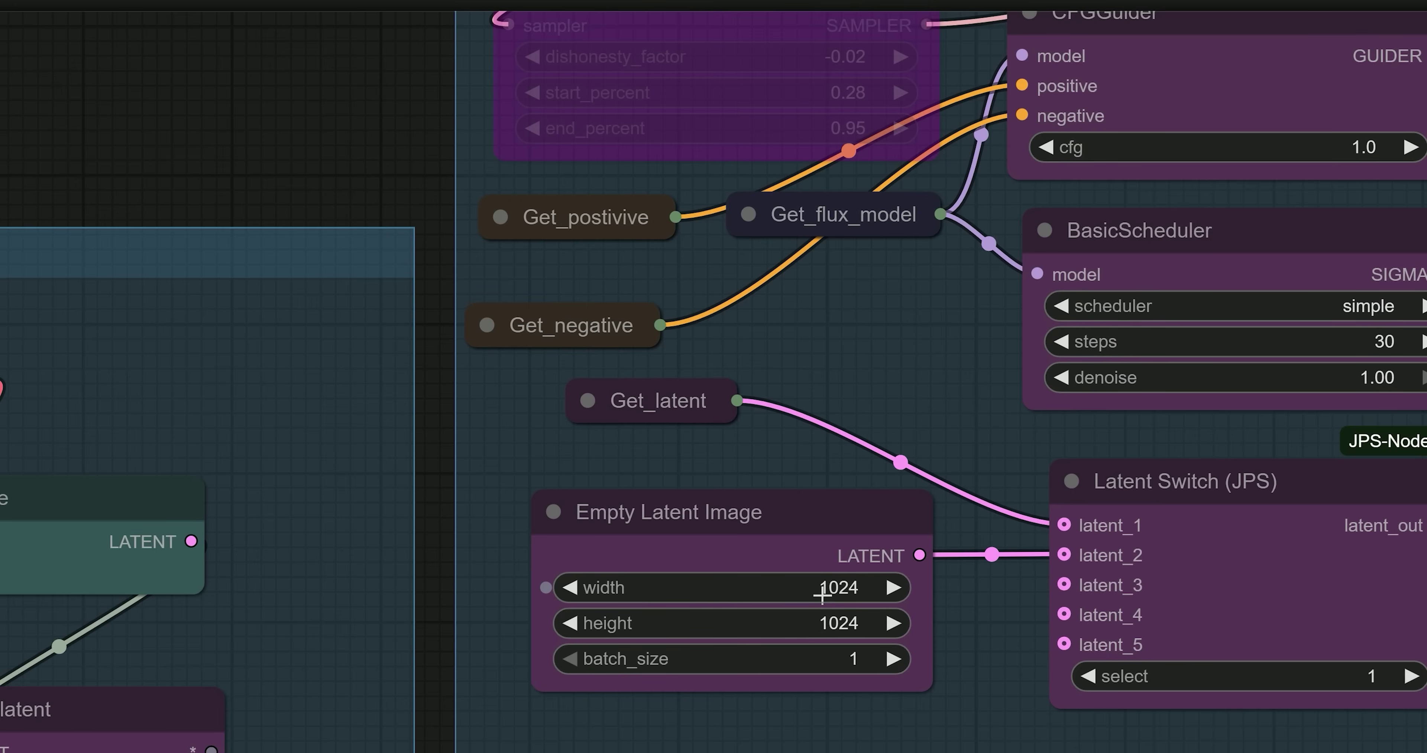
pyautogui.click(816, 525)
pyautogui.scroll(-2, 783, 509)
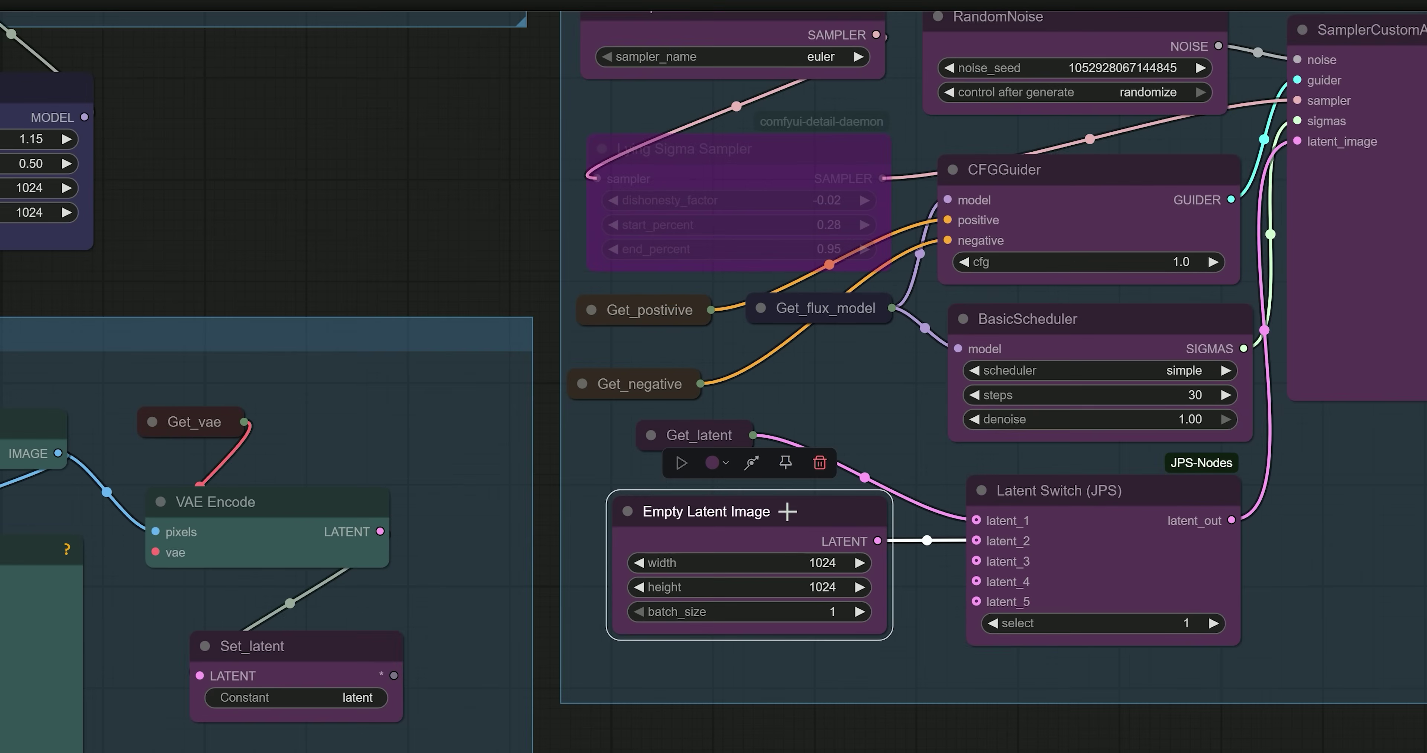
pyautogui.click(683, 434)
pyautogui.scroll(3, 917, 518)
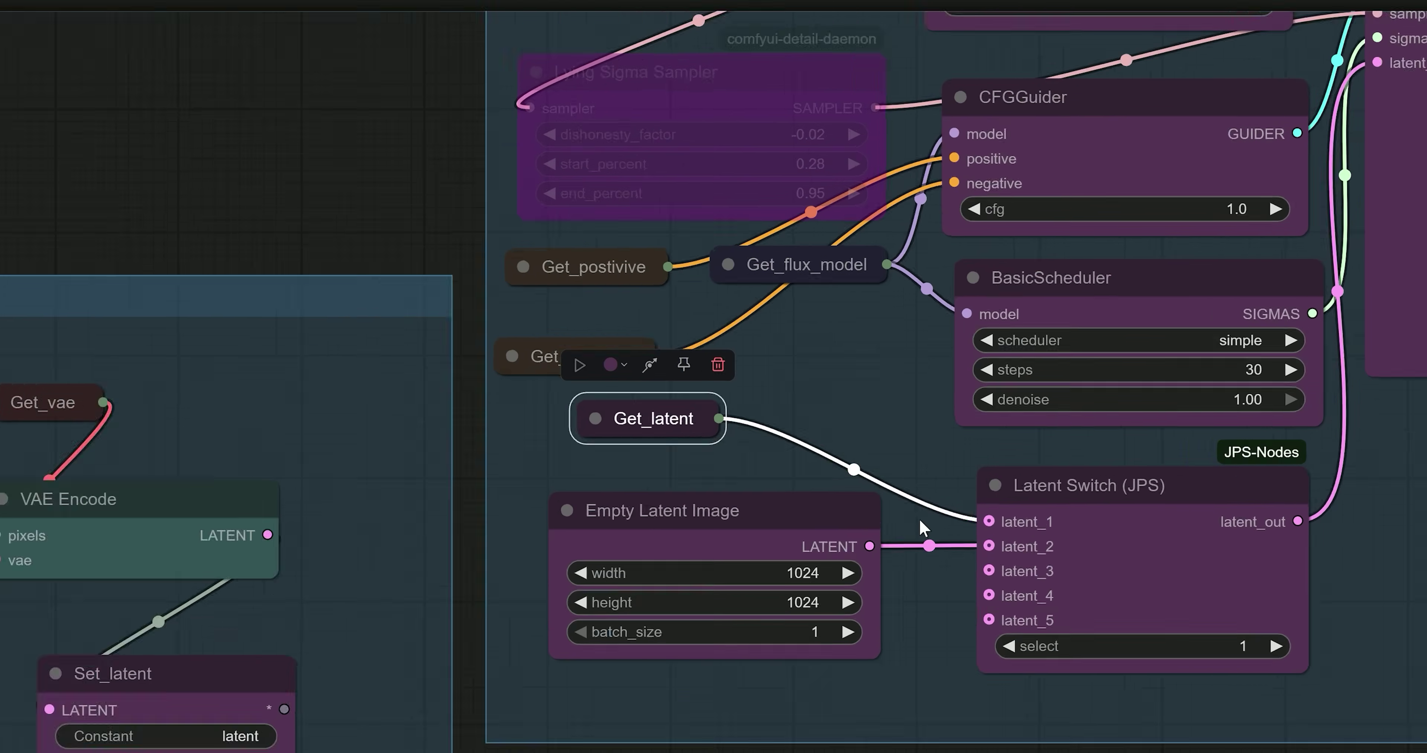
pyautogui.click(1312, 659)
# Examine the Image Uplaod group and its Load Image node holding the anime girl picture.
pyautogui.click(767, 535)
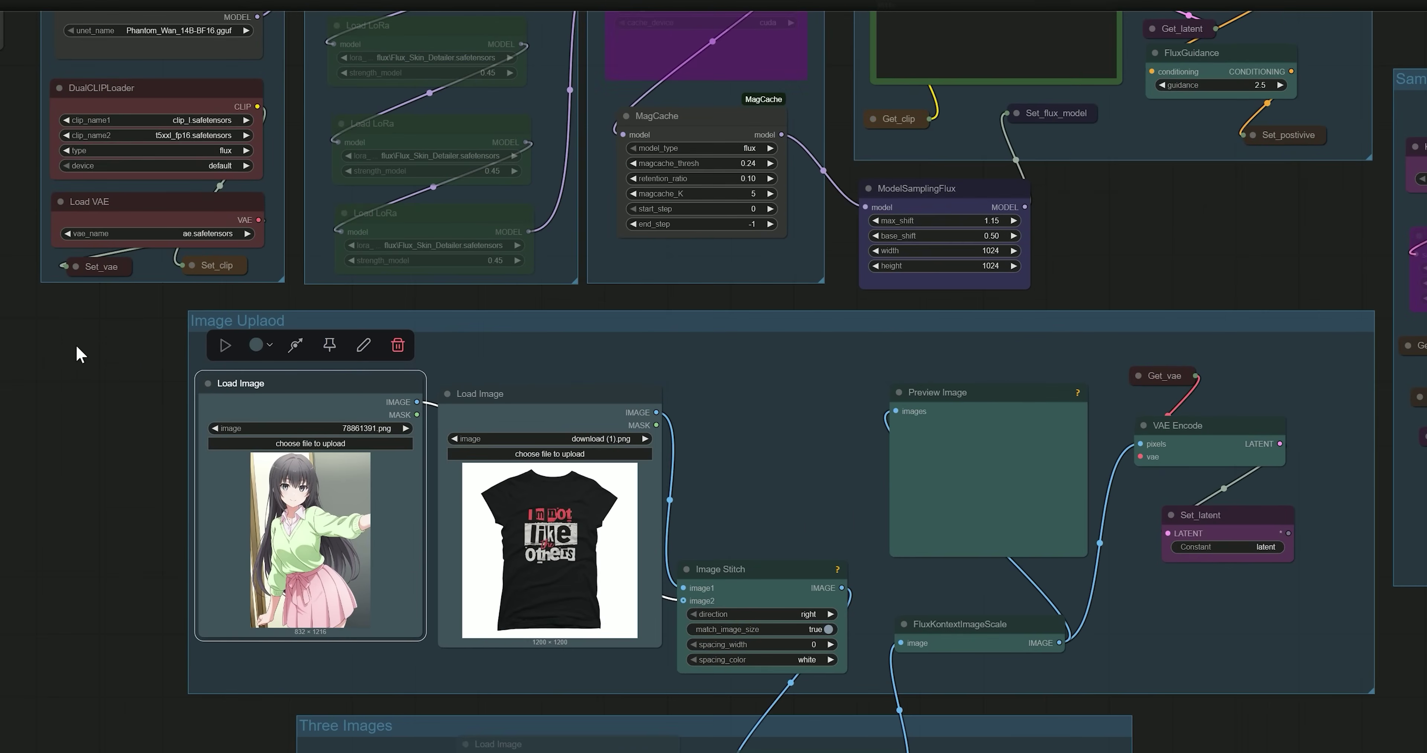
pyautogui.scroll(3, 76, 346)
pyautogui.click(70, 351)
pyautogui.click(293, 315)
pyautogui.scroll(-2, 17, 399)
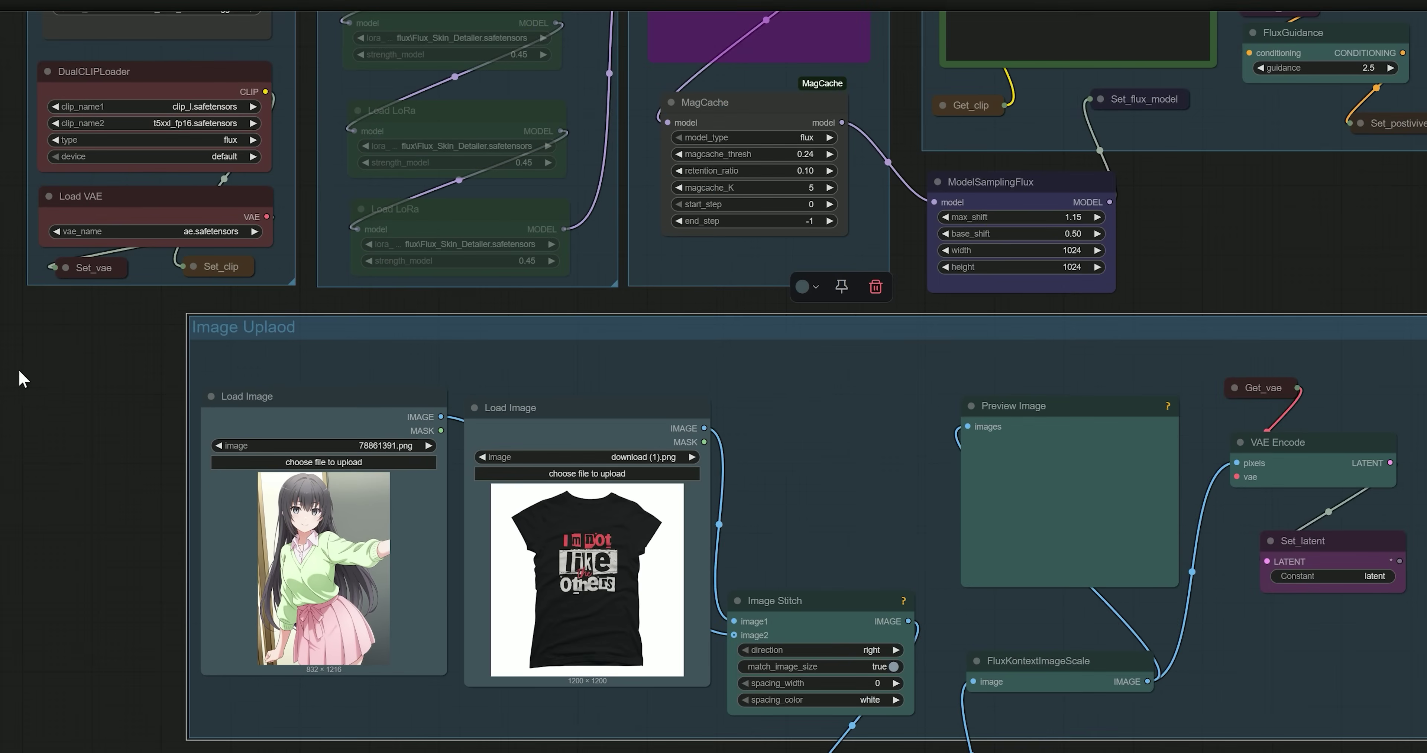
pyautogui.moveTo(315, 482); pyautogui.dragTo(202, 433)
pyautogui.click(230, 367)
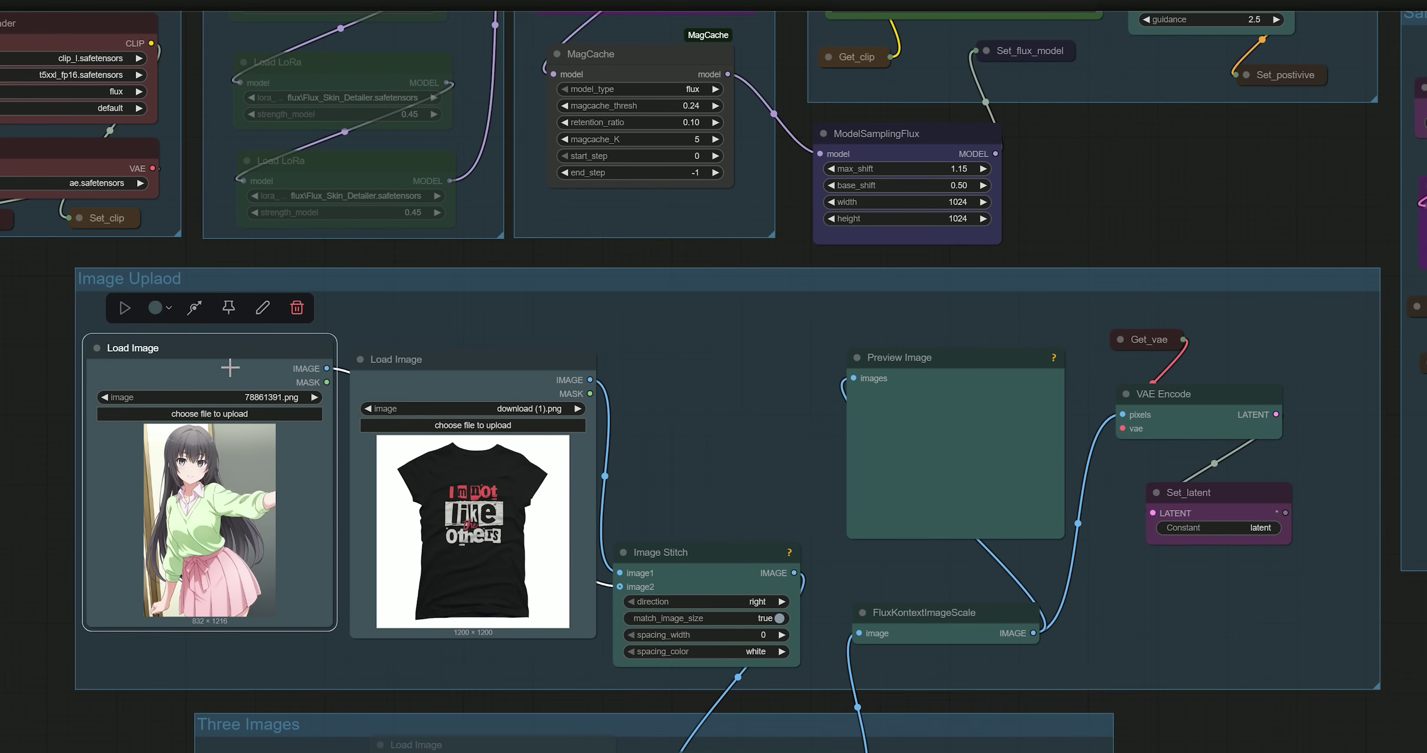
# Nudge the T-shirt Load Image node and move the Image Stitch node higher, between it and Preview Image.
pyautogui.click(449, 383)
pyautogui.moveTo(449, 384); pyautogui.dragTo(455, 381)
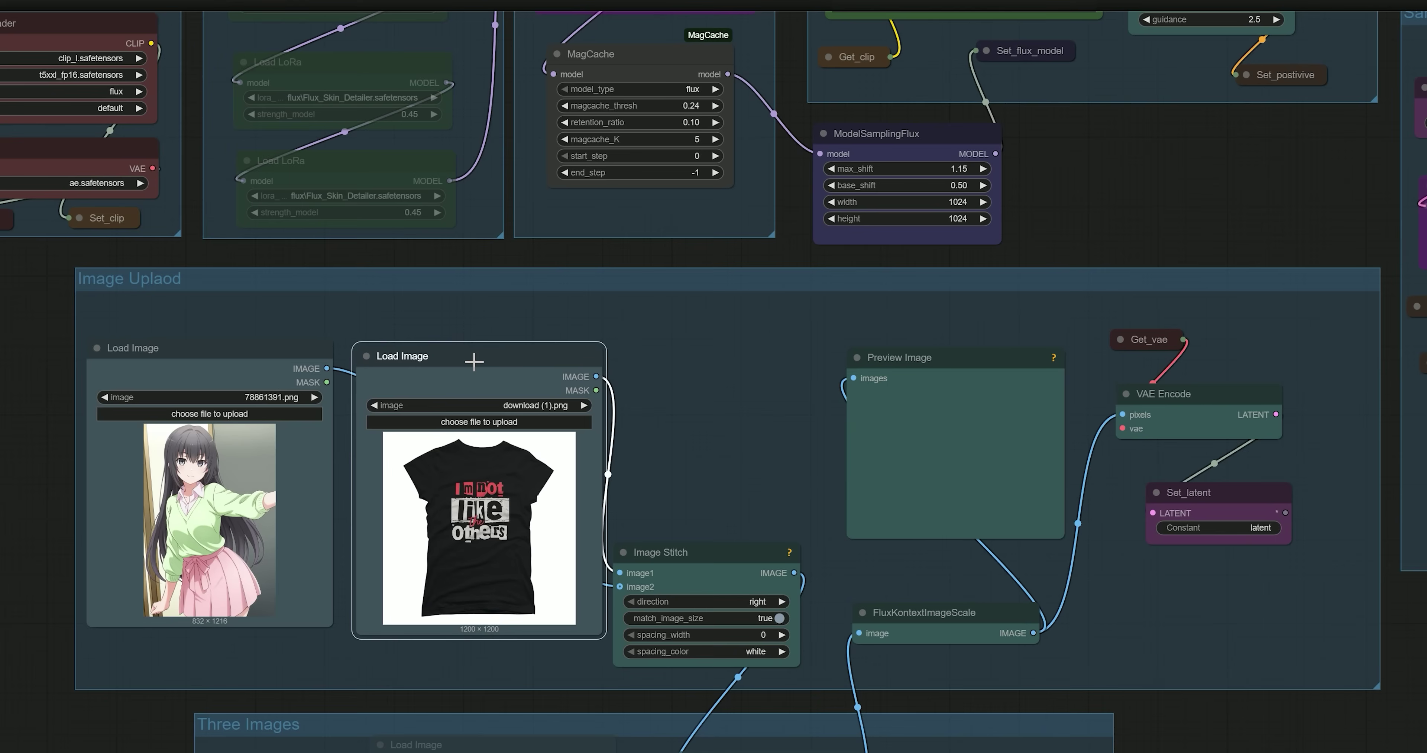
pyautogui.moveTo(690, 563); pyautogui.dragTo(729, 493)
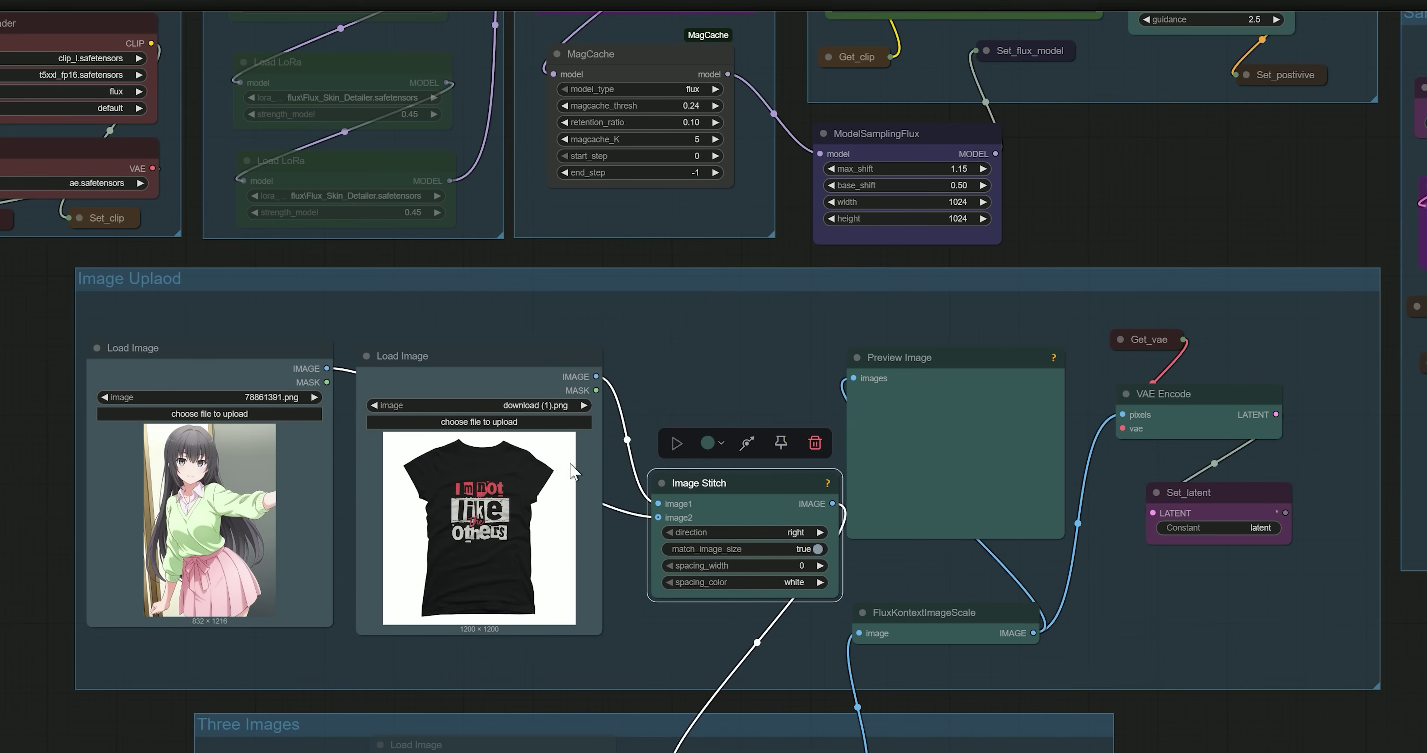
# Bypass the Load Image node holding the anime girl picture.
pyautogui.click(215, 364)
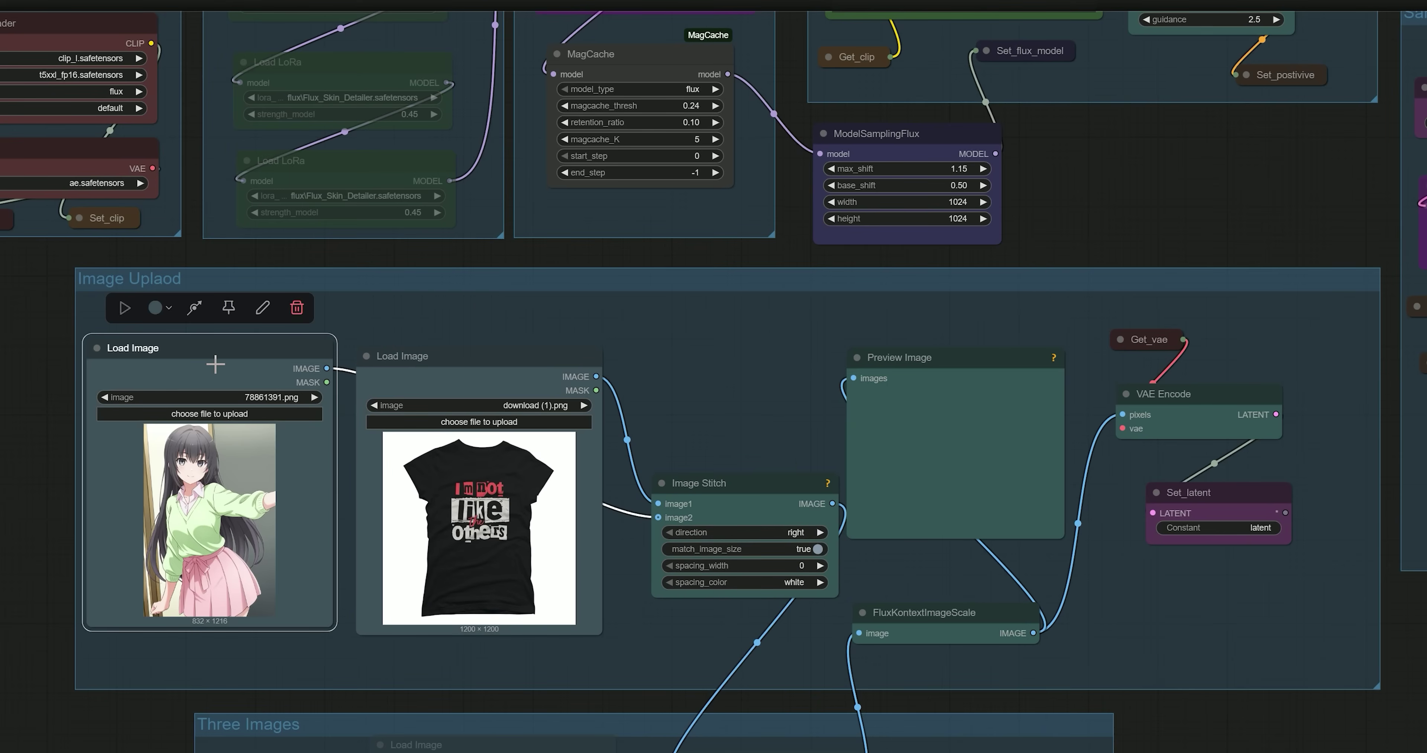
pyautogui.hotkey('ctrl', 'b')
# Load 1.png into the remaining active Load Image node and shift that node slightly closer to Image Stitch.
pyautogui.scroll(2, 634, 748)
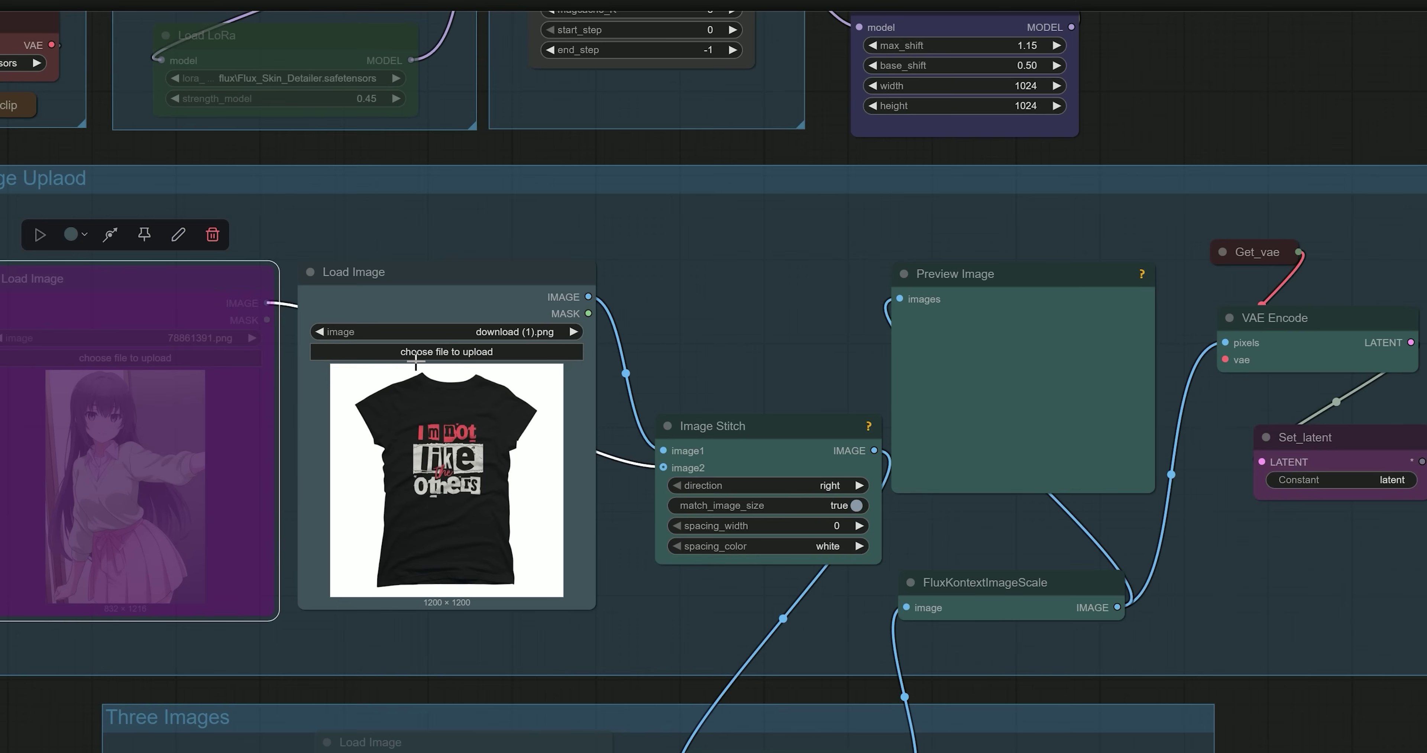
pyautogui.click(445, 352)
pyautogui.scroll(-5, 288, 266)
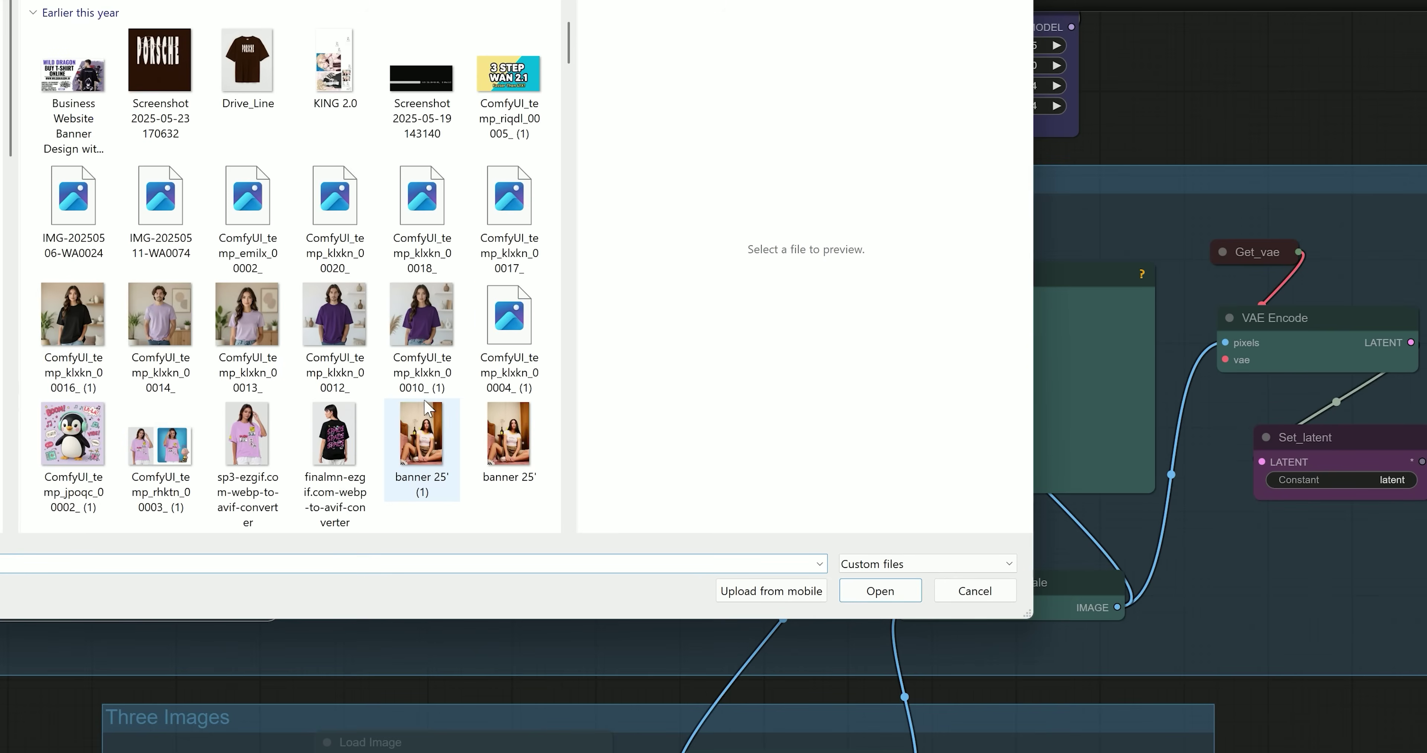
pyautogui.scroll(10, 299, 432)
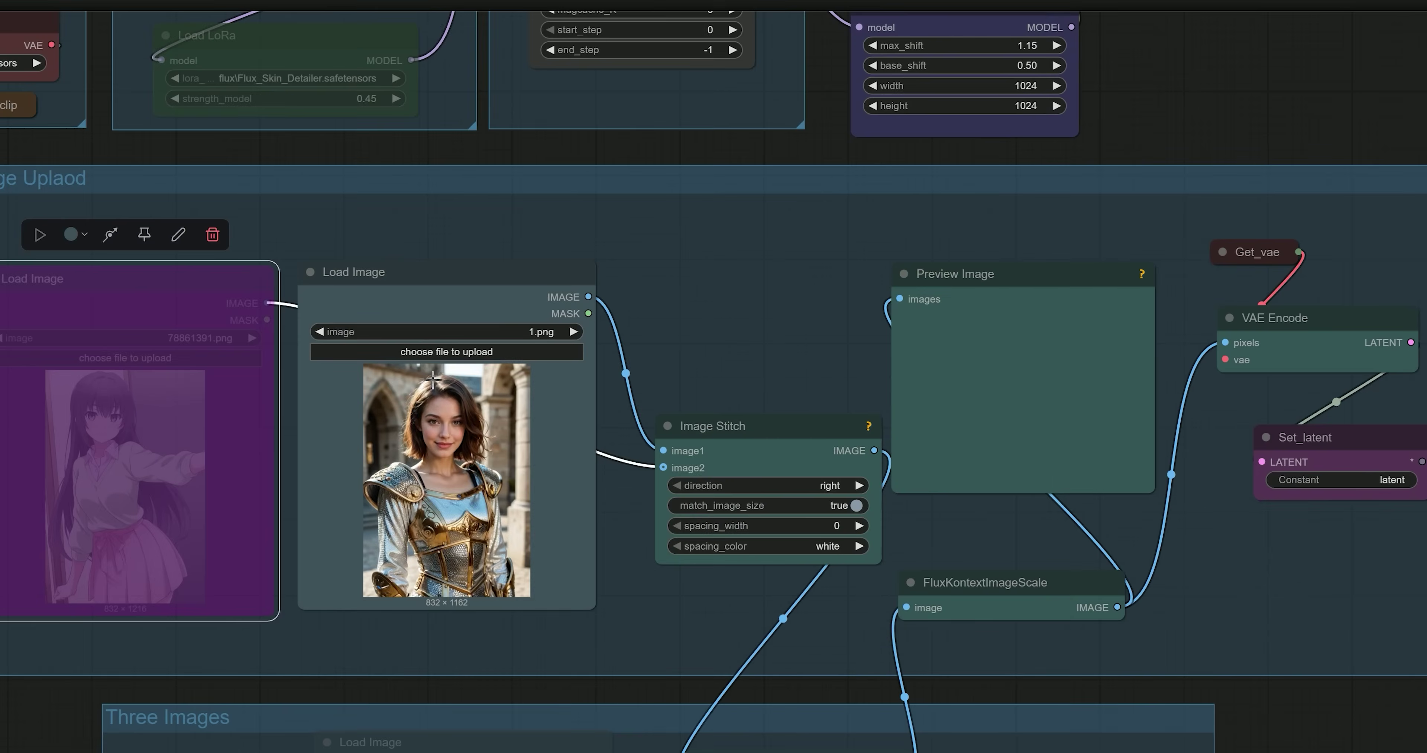
pyautogui.scroll(2, 561, 457)
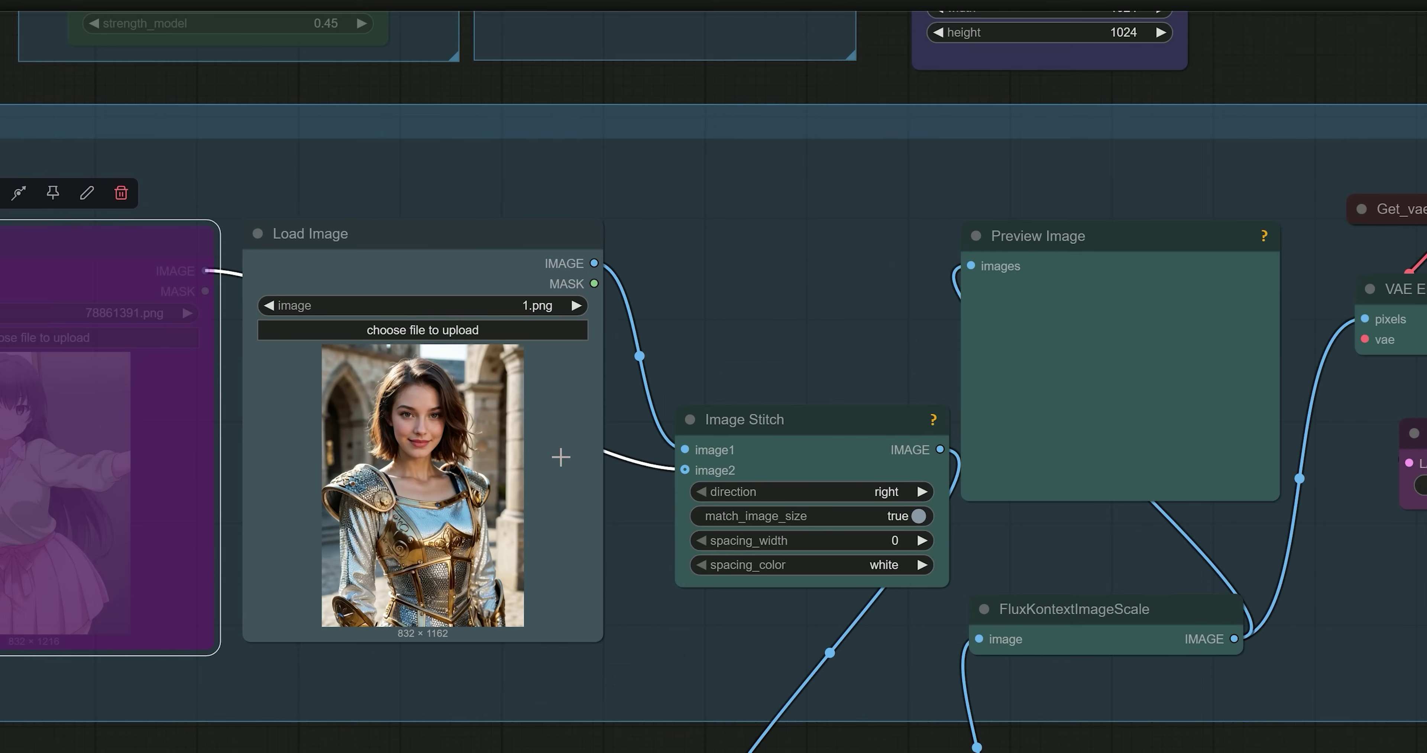
pyautogui.moveTo(471, 241); pyautogui.dragTo(503, 255)
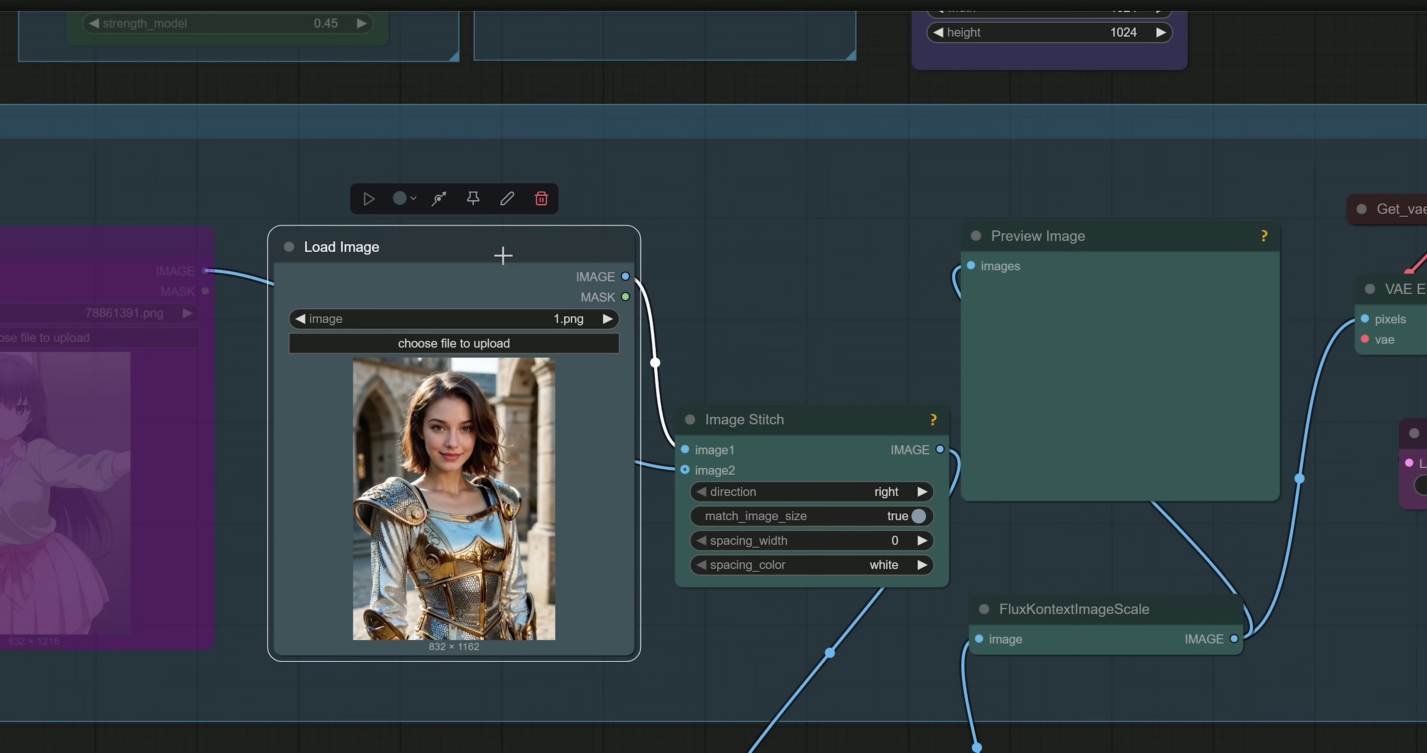
# Review the Load Image nodes feeding Image Stitch and check the positive prompt in the CLIP Text Encode node.
pyautogui.click(69, 259)
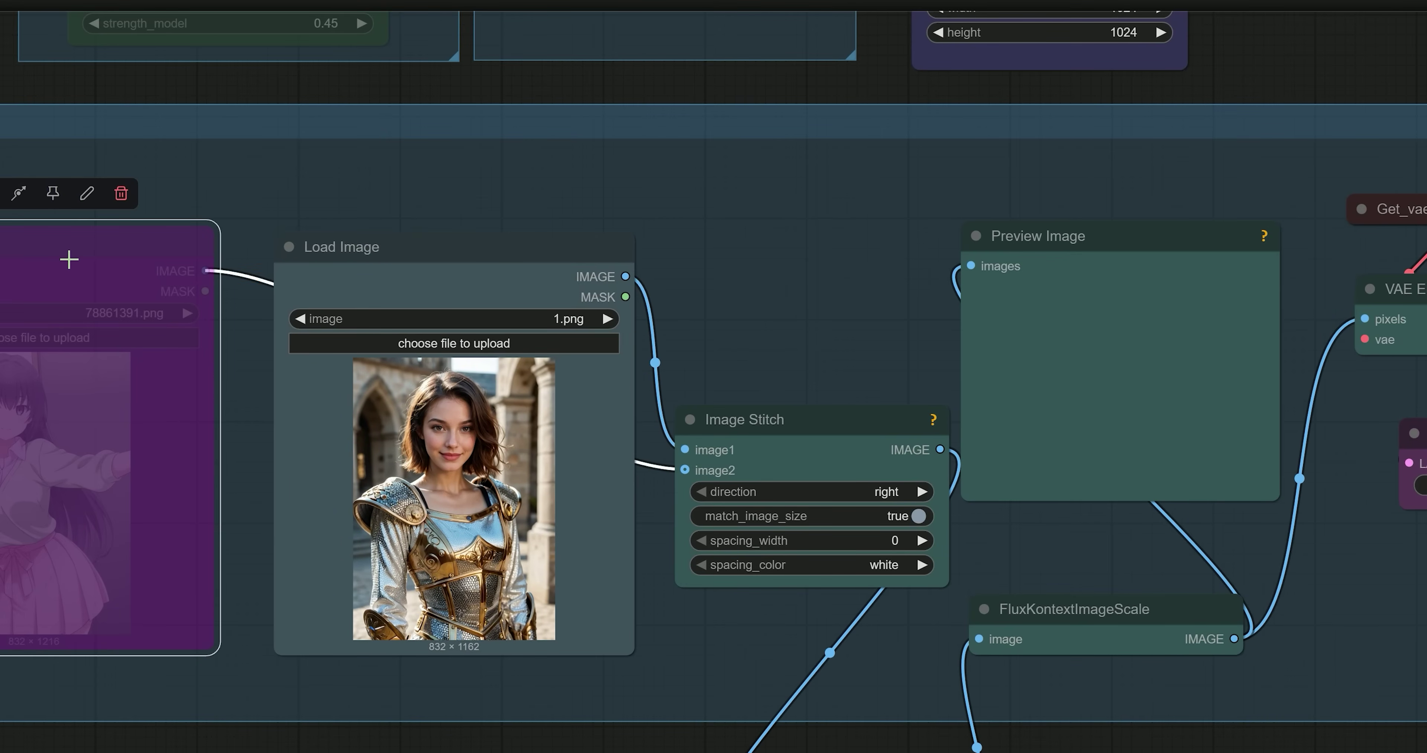
pyautogui.scroll(-3, 69, 259)
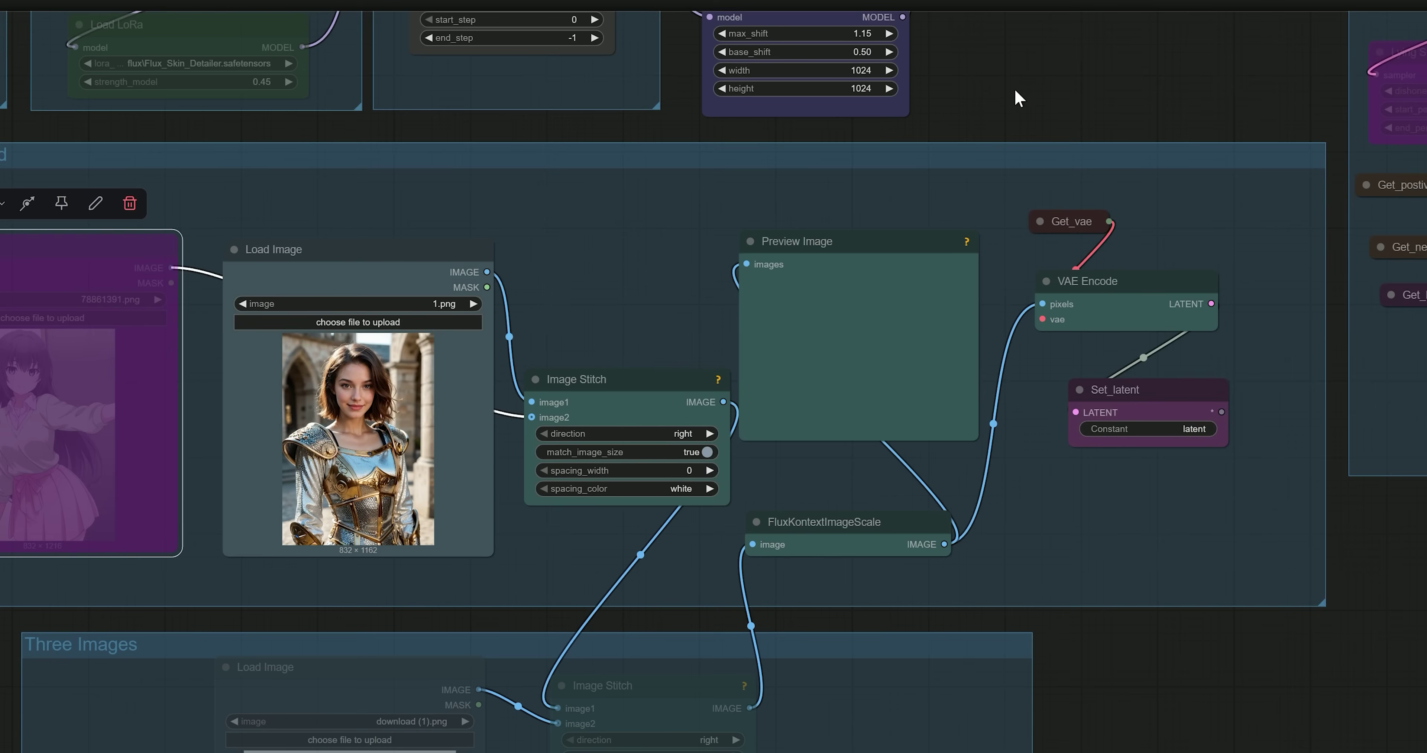
pyautogui.moveTo(1019, 98); pyautogui.dragTo(1155, 150)
pyautogui.scroll(4, 676, 414)
pyautogui.click(486, 462)
pyautogui.scroll(2, 399, 487)
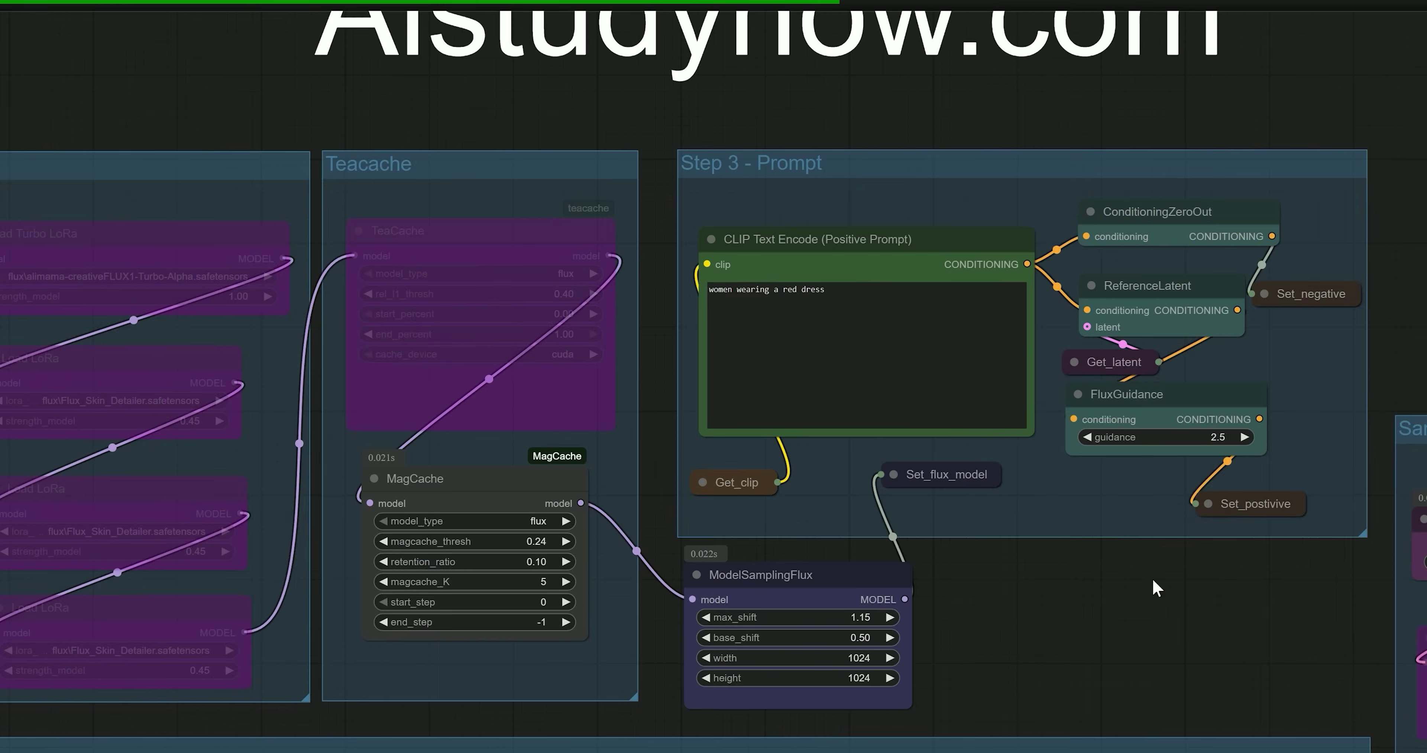
pyautogui.scroll(6, 753, 291)
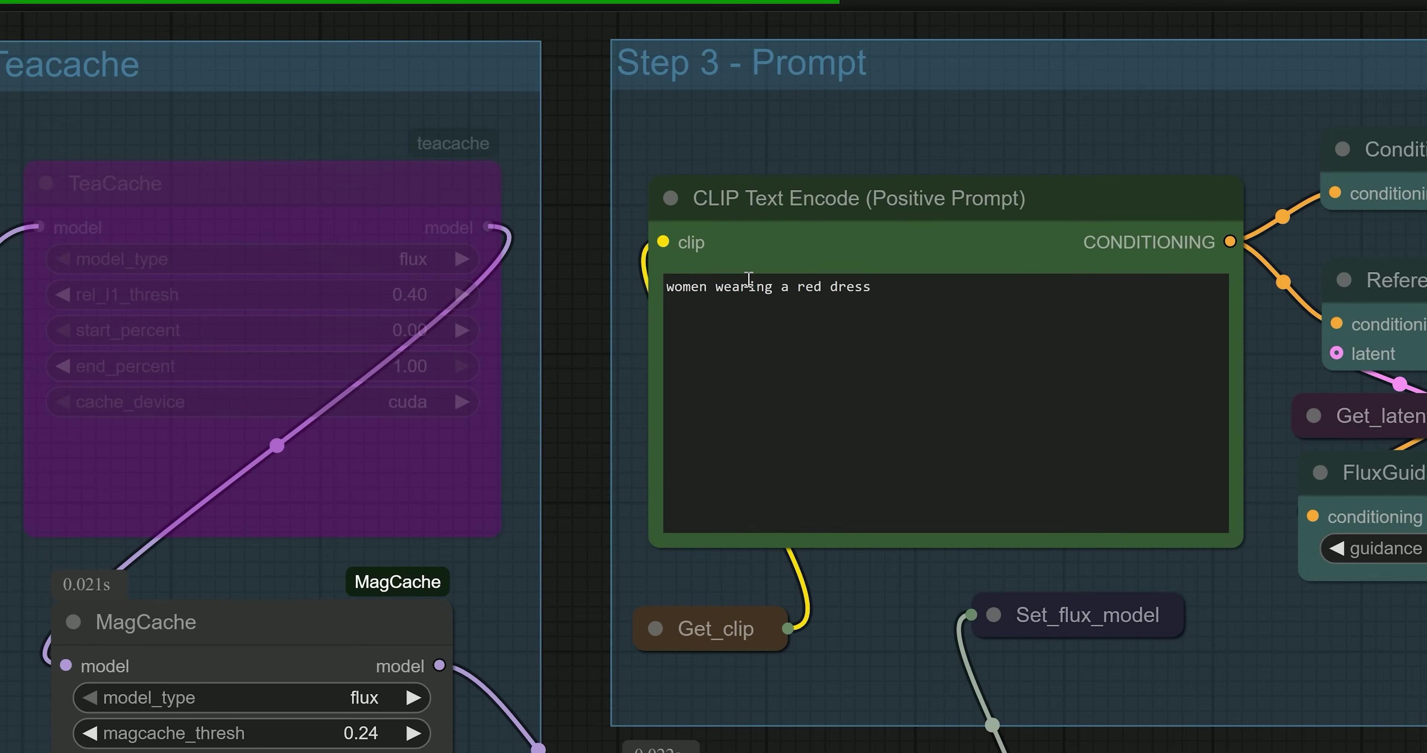
pyautogui.scroll(2, 686, 294)
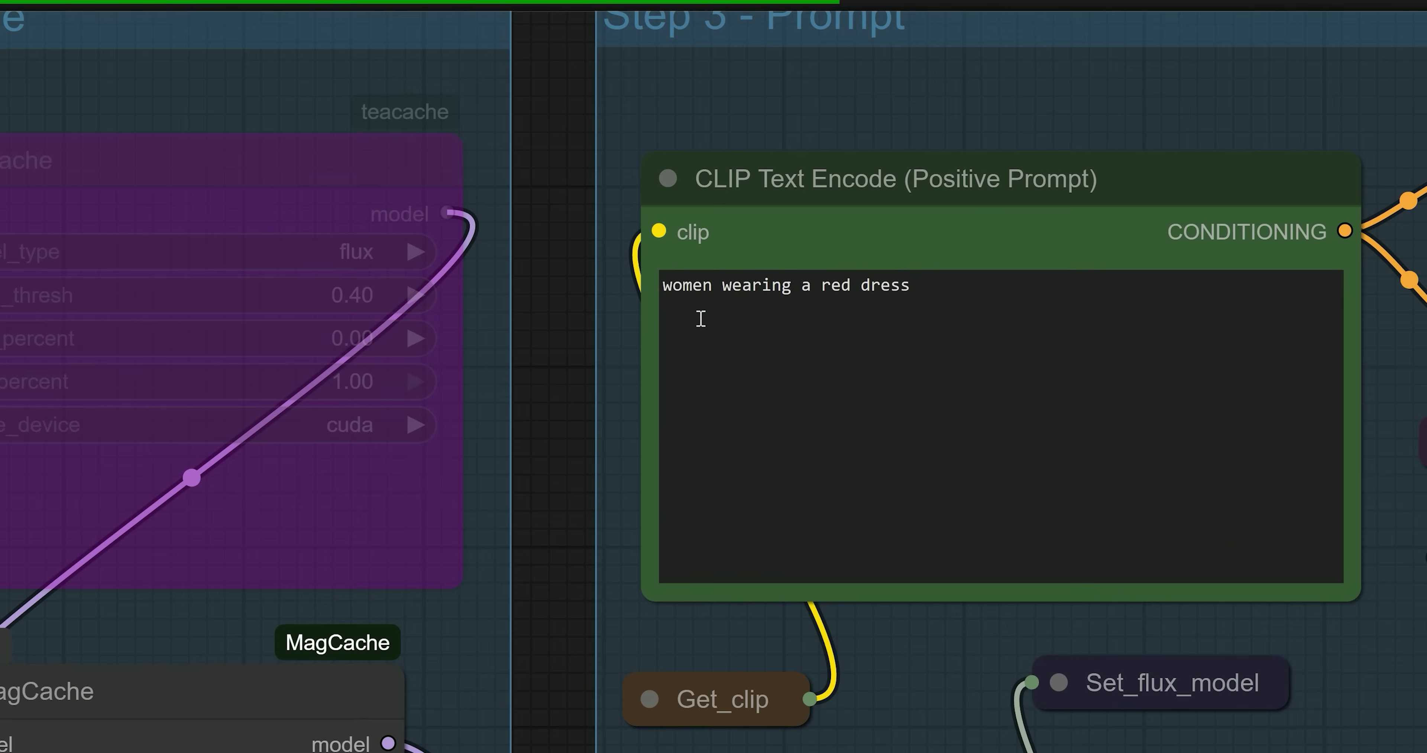
# Review the positive prompt "women wearing a red dress" and the nodes it feeds in the Step 3 - Prompt group.
pyautogui.scroll(-12, 576, 323)
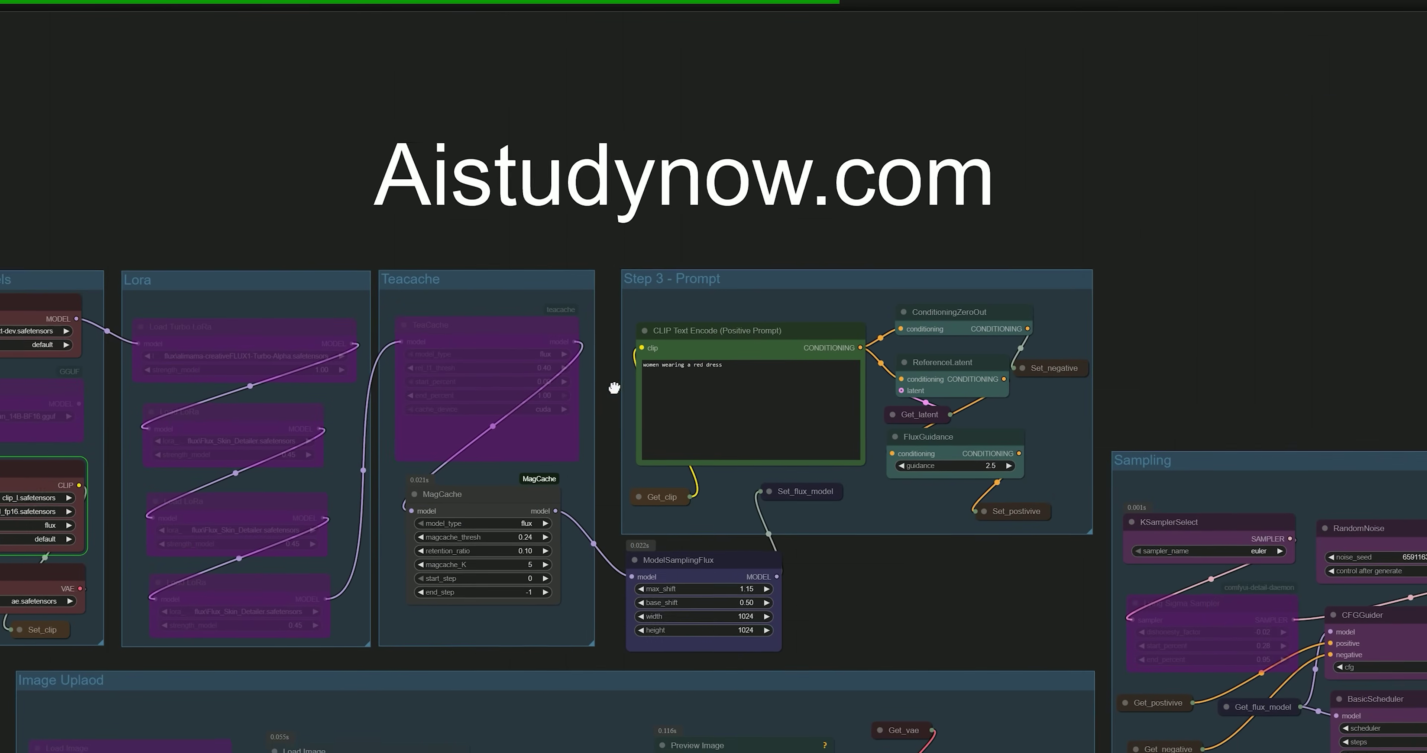
pyautogui.scroll(5, 616, 386)
pyautogui.scroll(7, 616, 387)
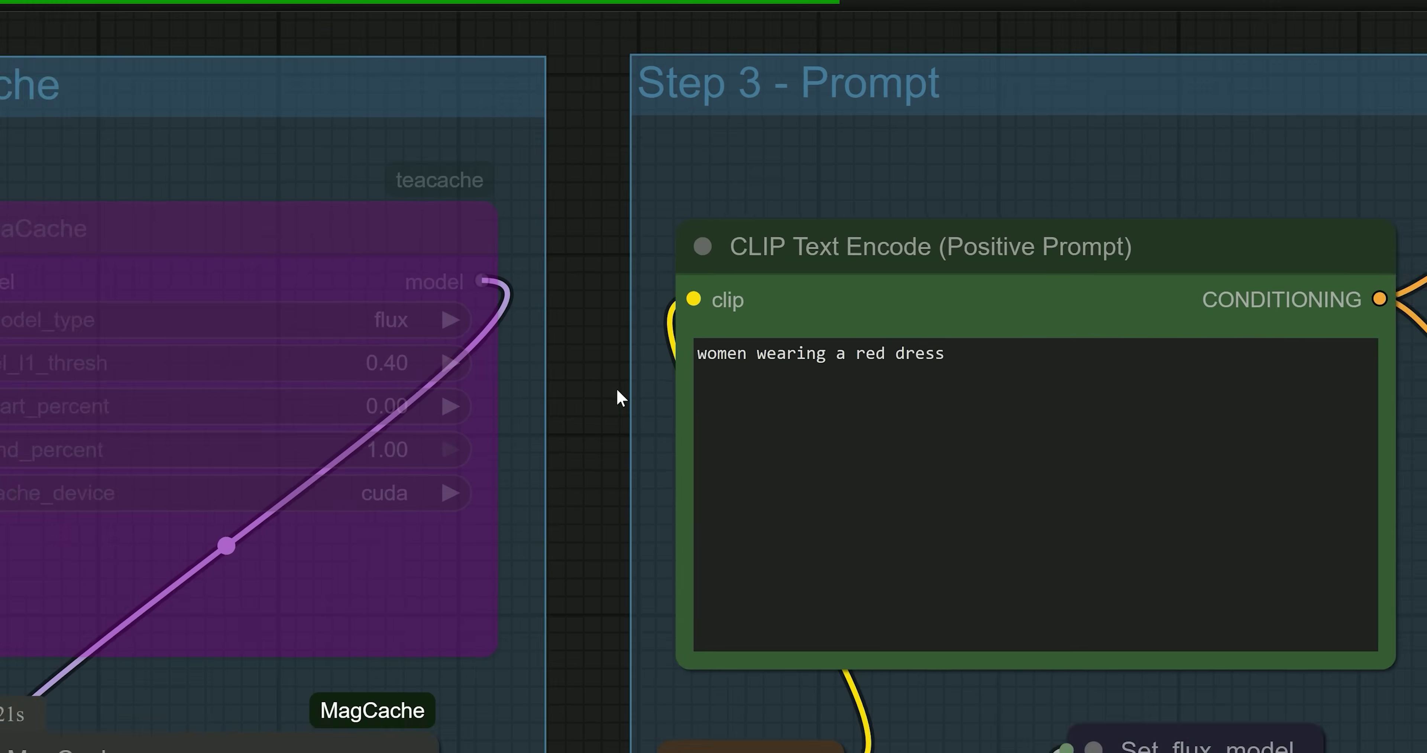
pyautogui.moveTo(707, 351); pyautogui.dragTo(990, 349)
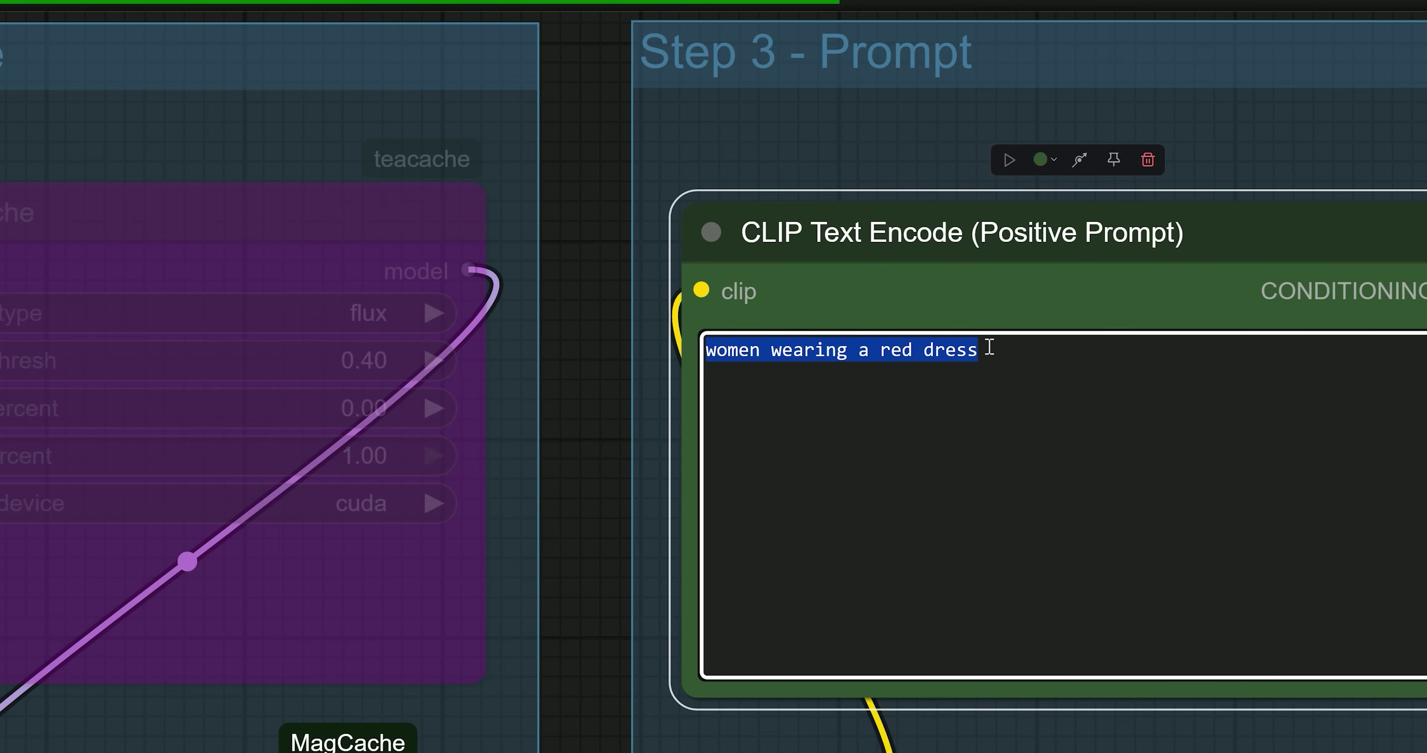
pyautogui.scroll(-8, 657, 390)
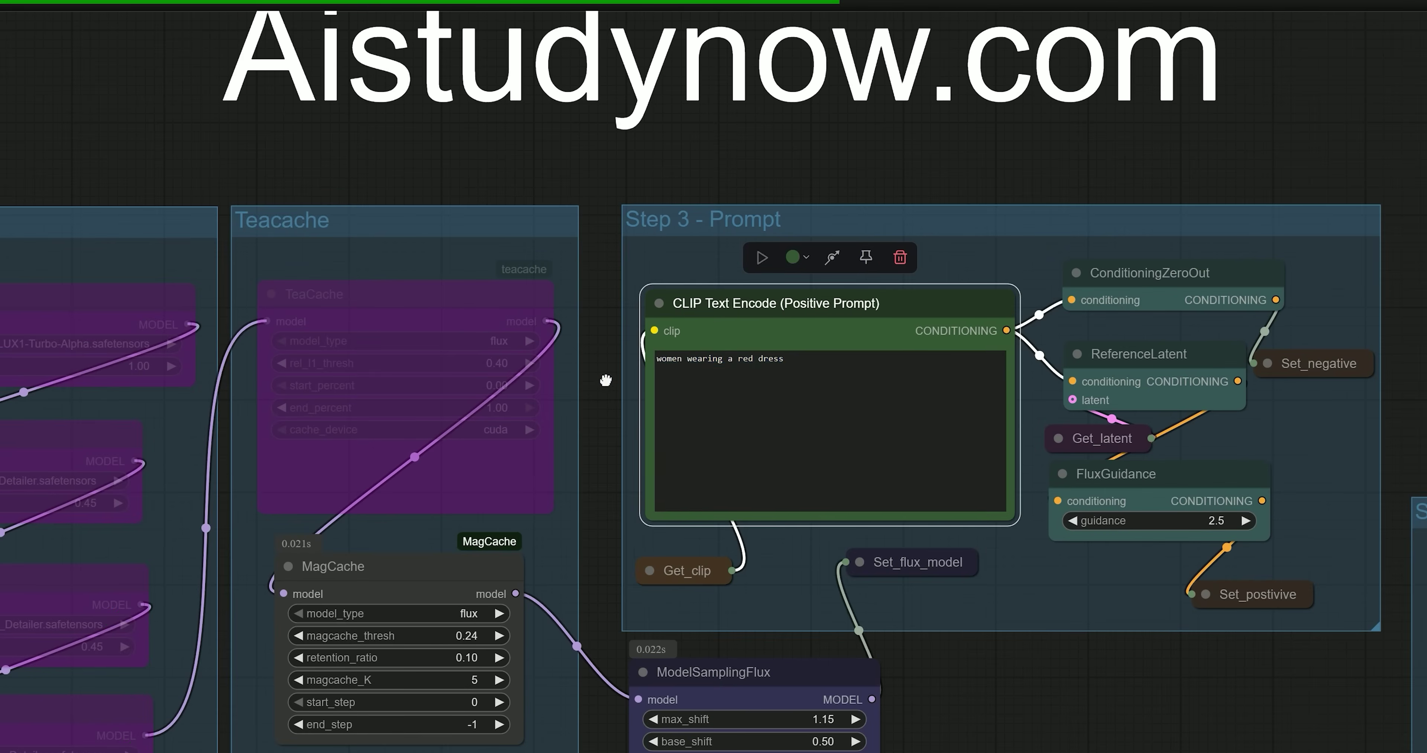
pyautogui.scroll(2, 697, 218)
pyautogui.scroll(-3, 747, 338)
# Examine the generated red-dress image in the Save Image node beside the Sampling group.
pyautogui.moveTo(1079, 526); pyautogui.dragTo(946, 404)
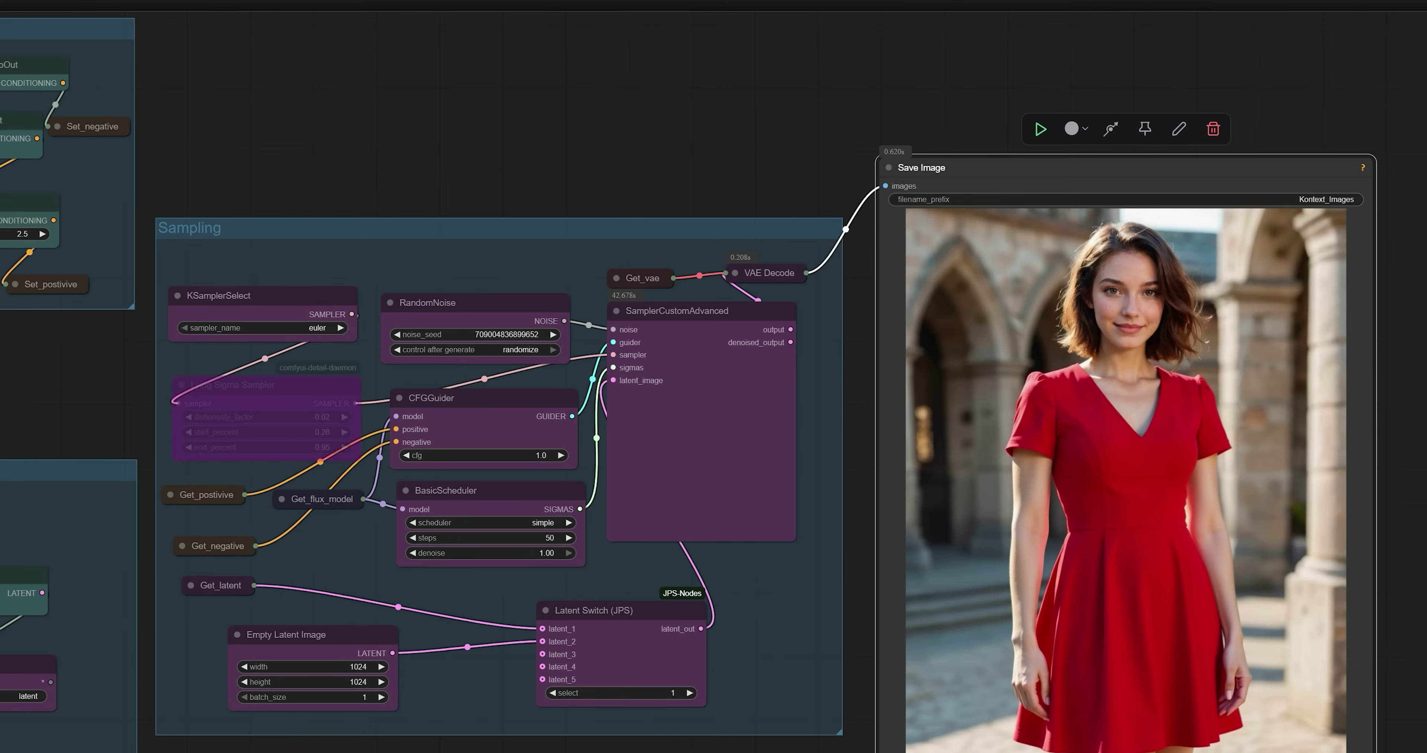
pyautogui.moveTo(1229, 519); pyautogui.dragTo(1361, 418)
pyautogui.scroll(4, 1361, 418)
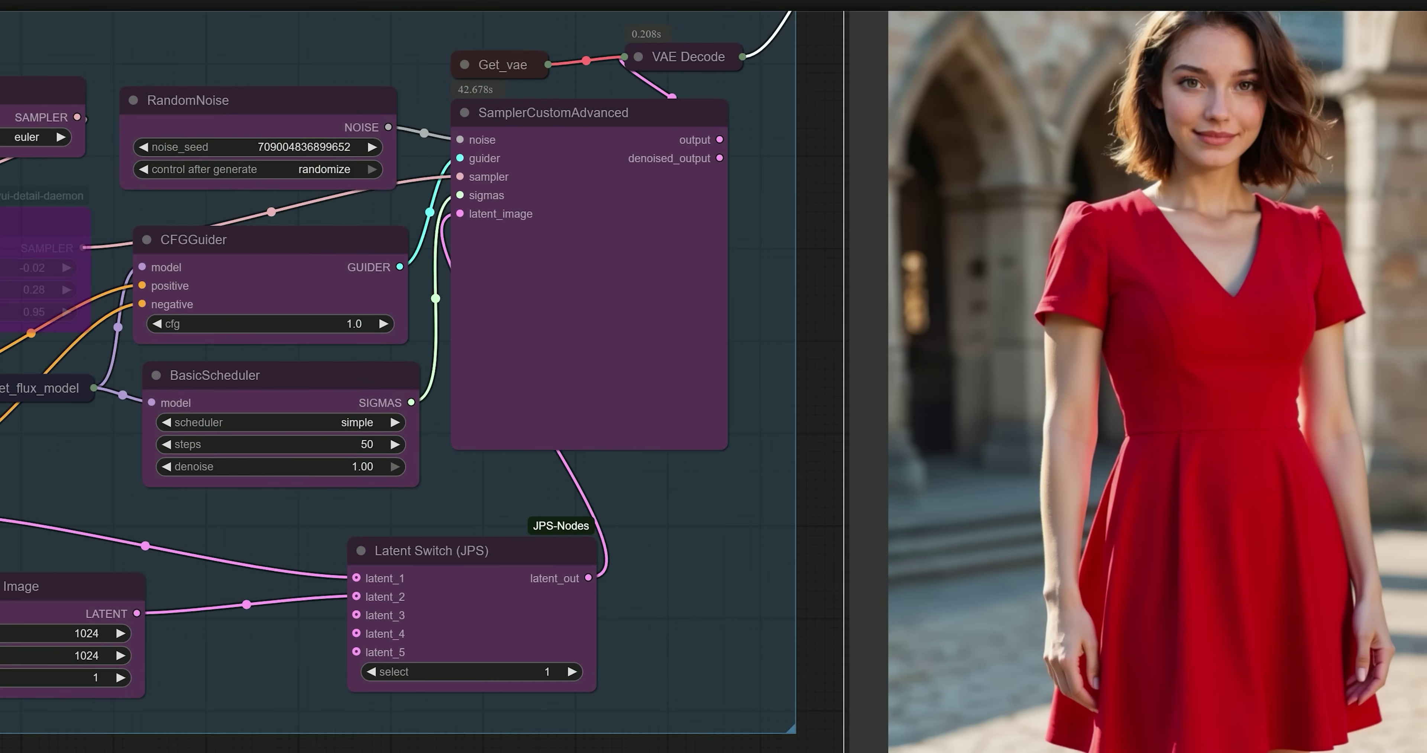
pyautogui.moveTo(1426, 371); pyautogui.dragTo(1329, 423)
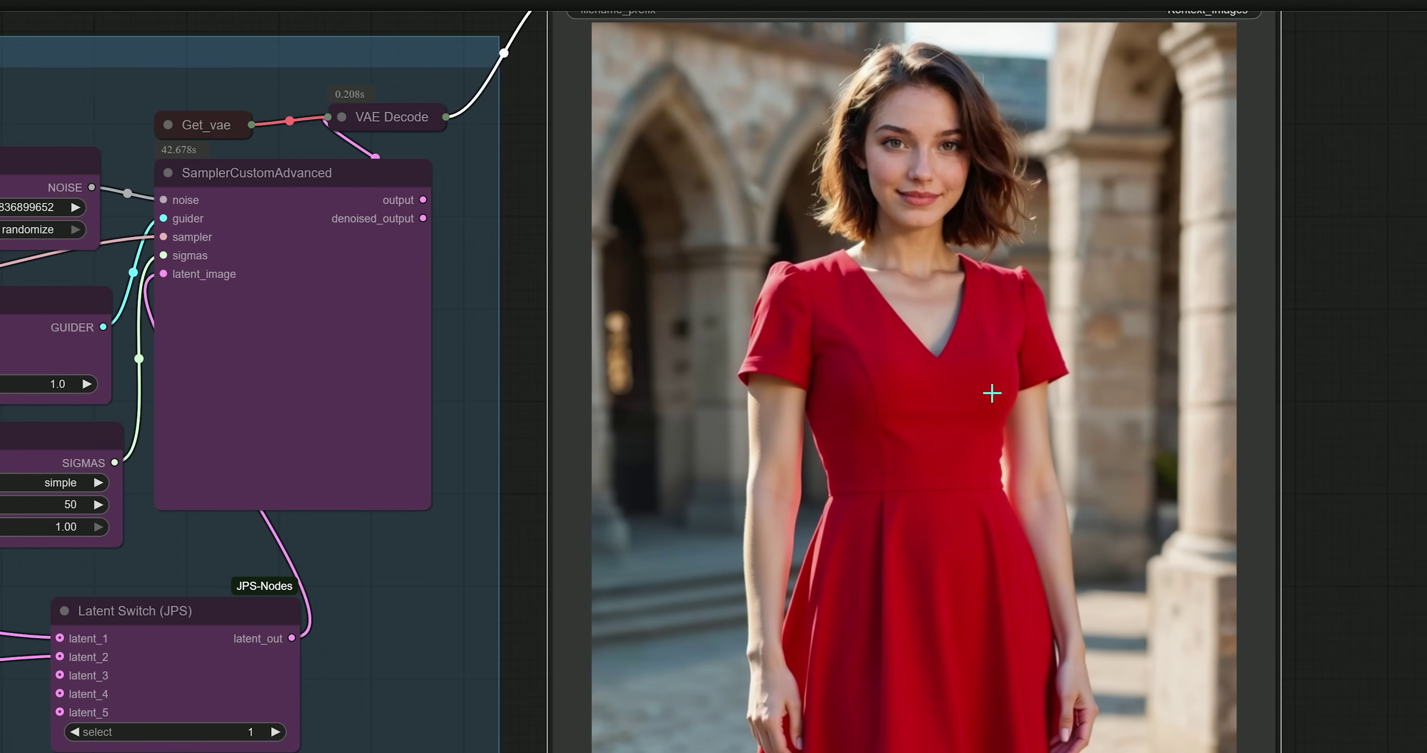
pyautogui.rightClick(924, 392)
pyautogui.scroll(2, 920, 421)
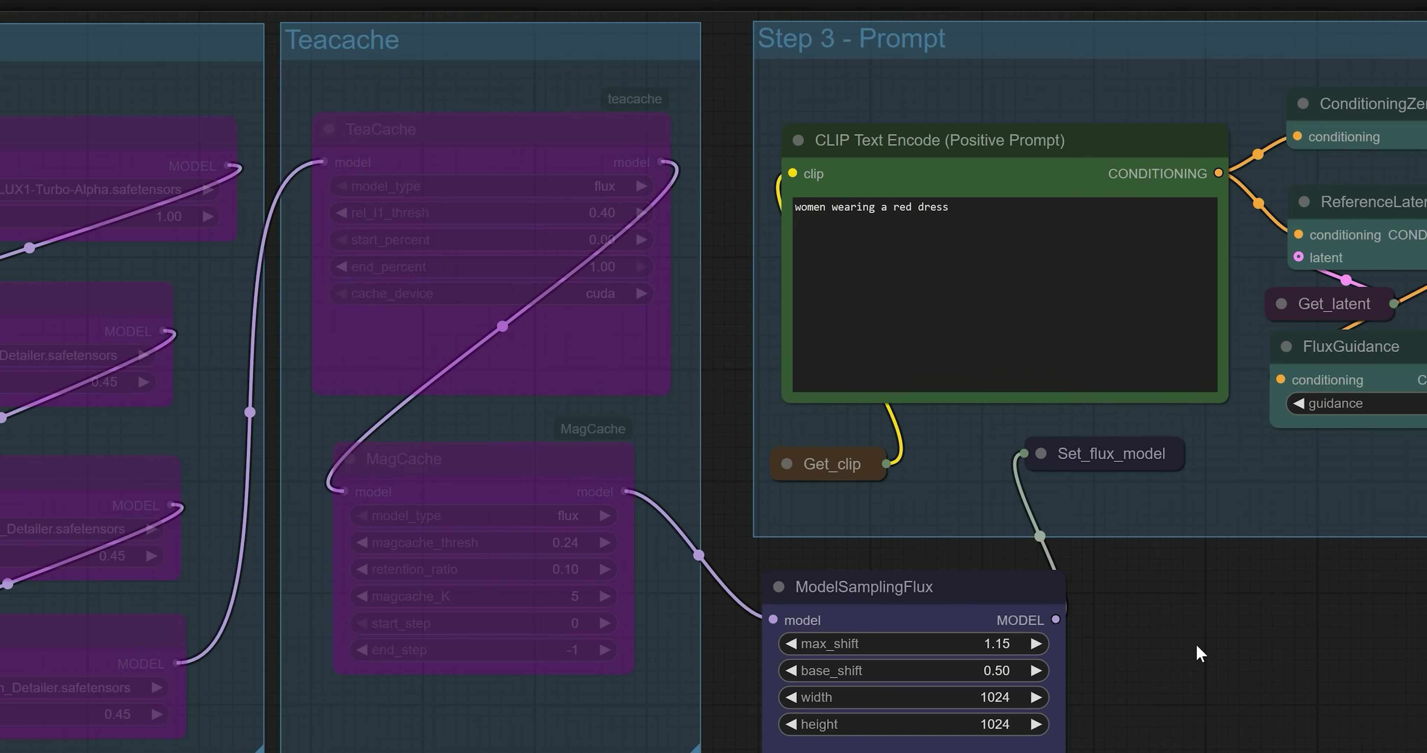
# Replace the positive prompt with "remove the women wearing a armor from the reference image" and read it over.
pyautogui.moveTo(1196, 642); pyautogui.dragTo(1362, 348)
pyautogui.scroll(-3, 1362, 348)
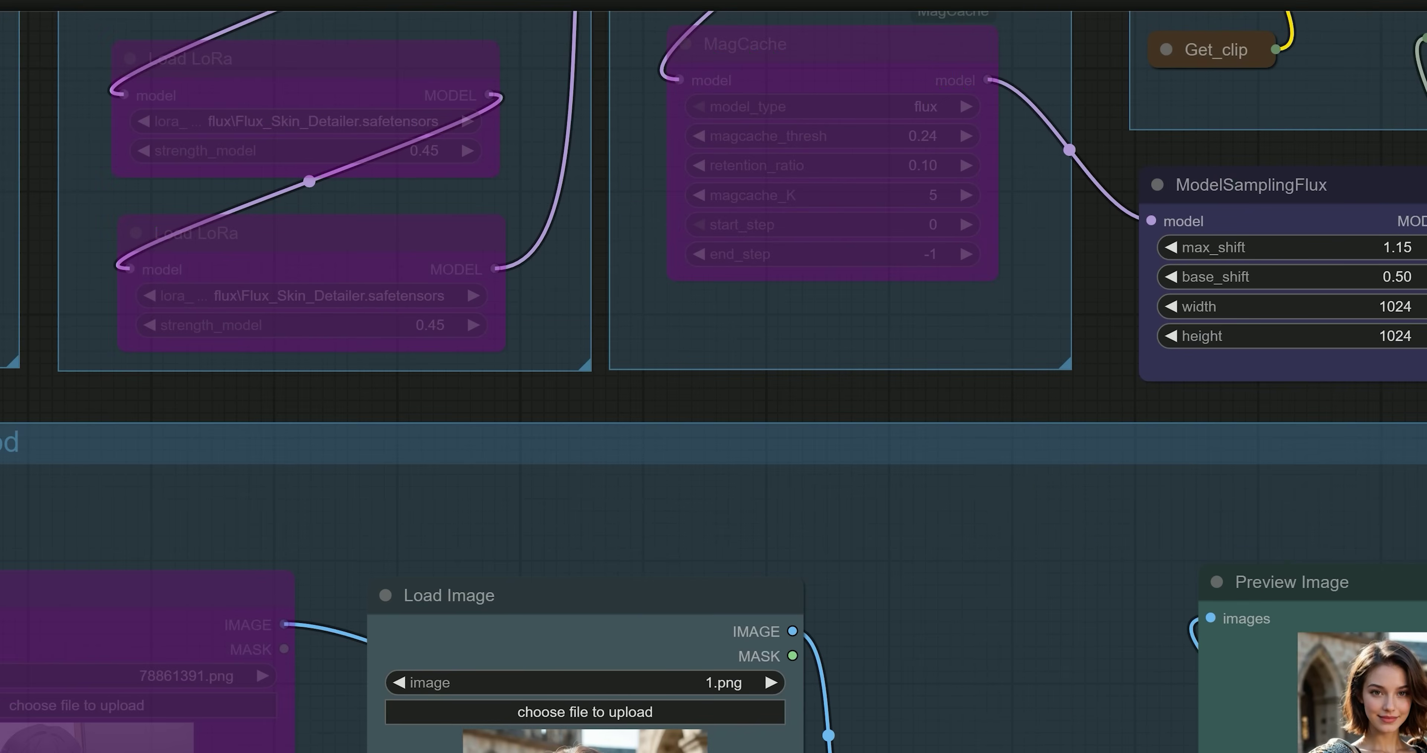
pyautogui.moveTo(1419, 251); pyautogui.dragTo(1273, 751)
pyautogui.scroll(4, 1031, 274)
pyautogui.moveTo(1079, 285); pyautogui.dragTo(807, 284)
pyautogui.rightClick(856, 284)
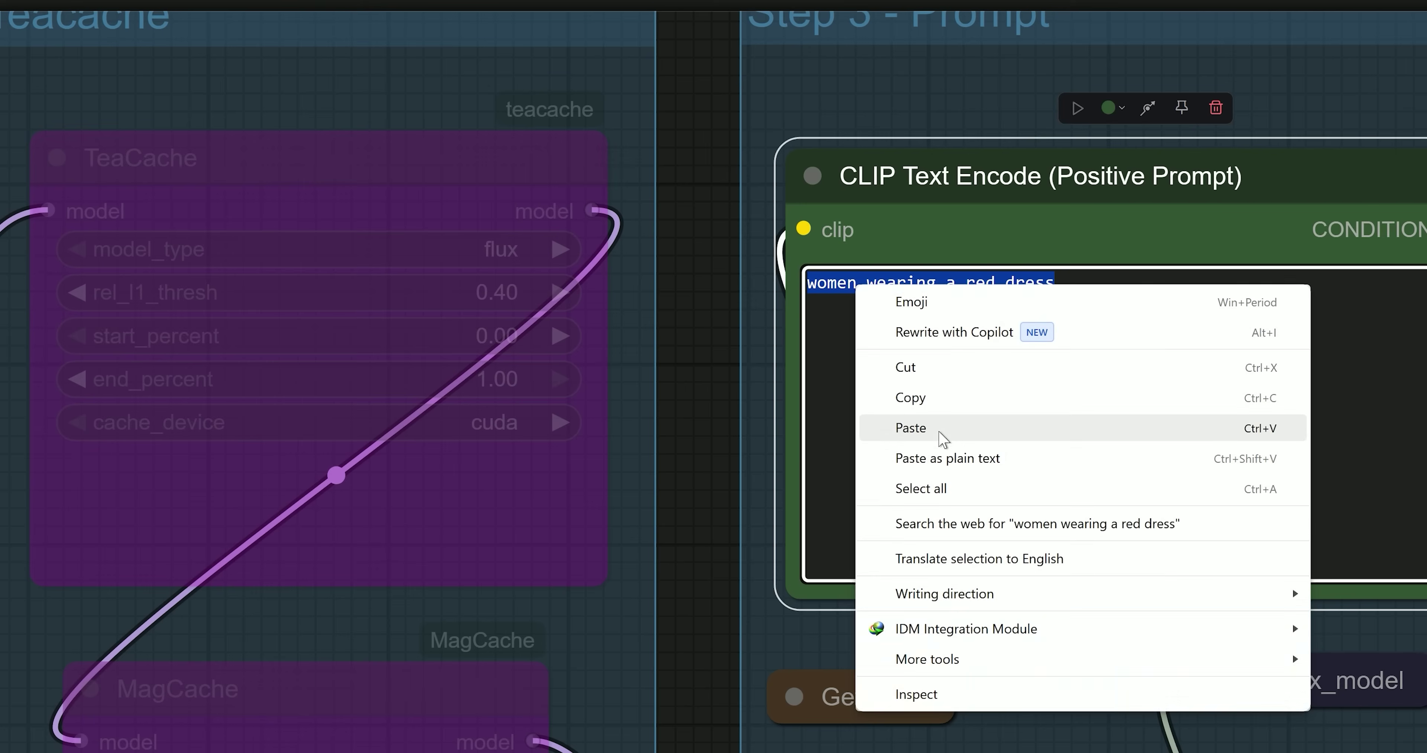
pyautogui.click(940, 435)
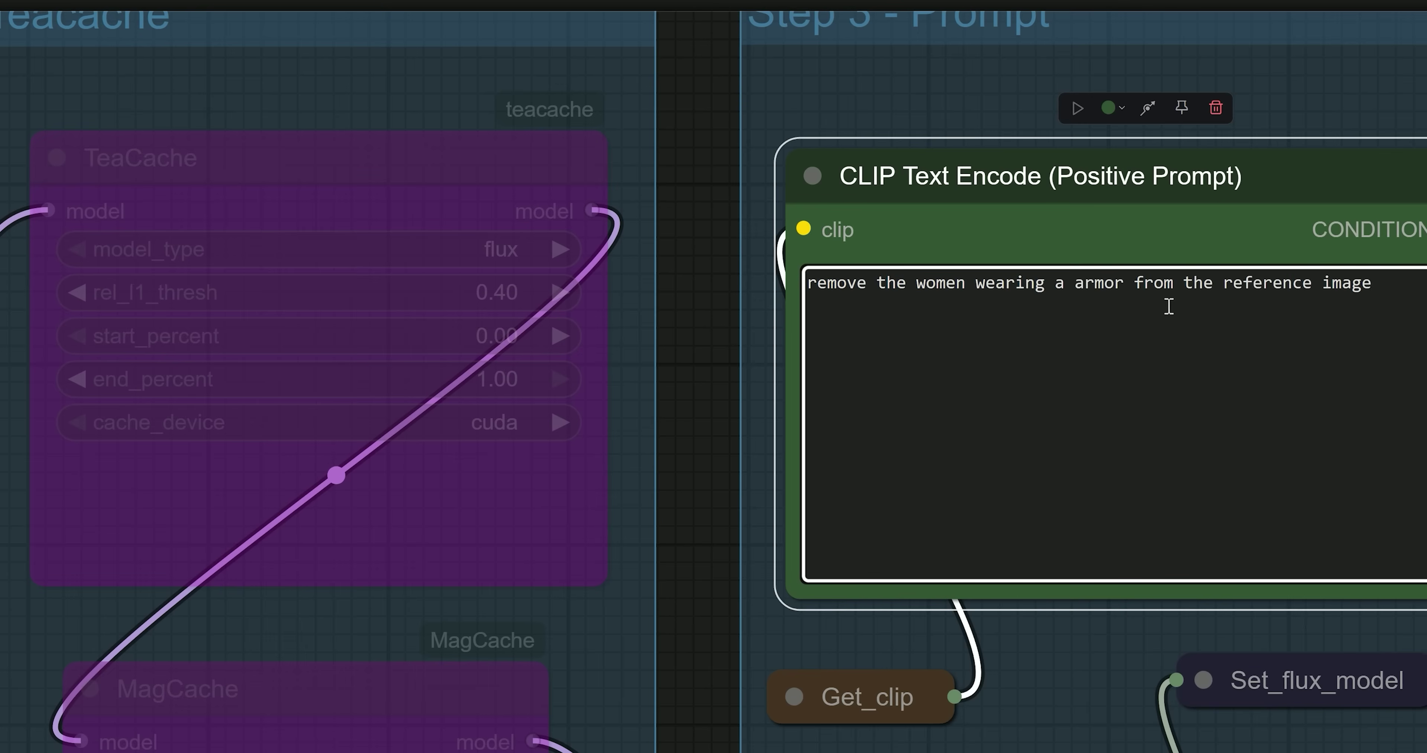
pyautogui.scroll(-3, 679, 318)
pyautogui.scroll(2, 683, 323)
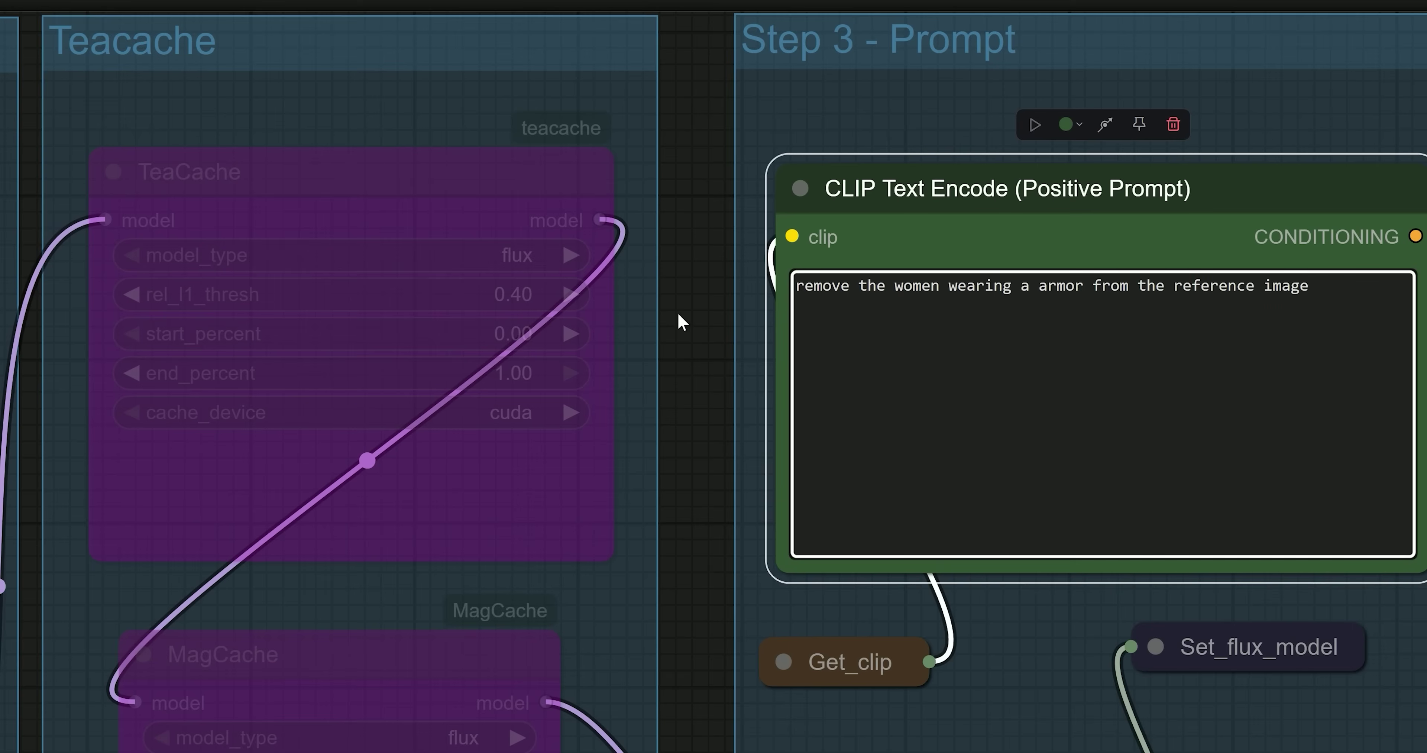
pyautogui.moveTo(683, 322); pyautogui.dragTo(607, 429)
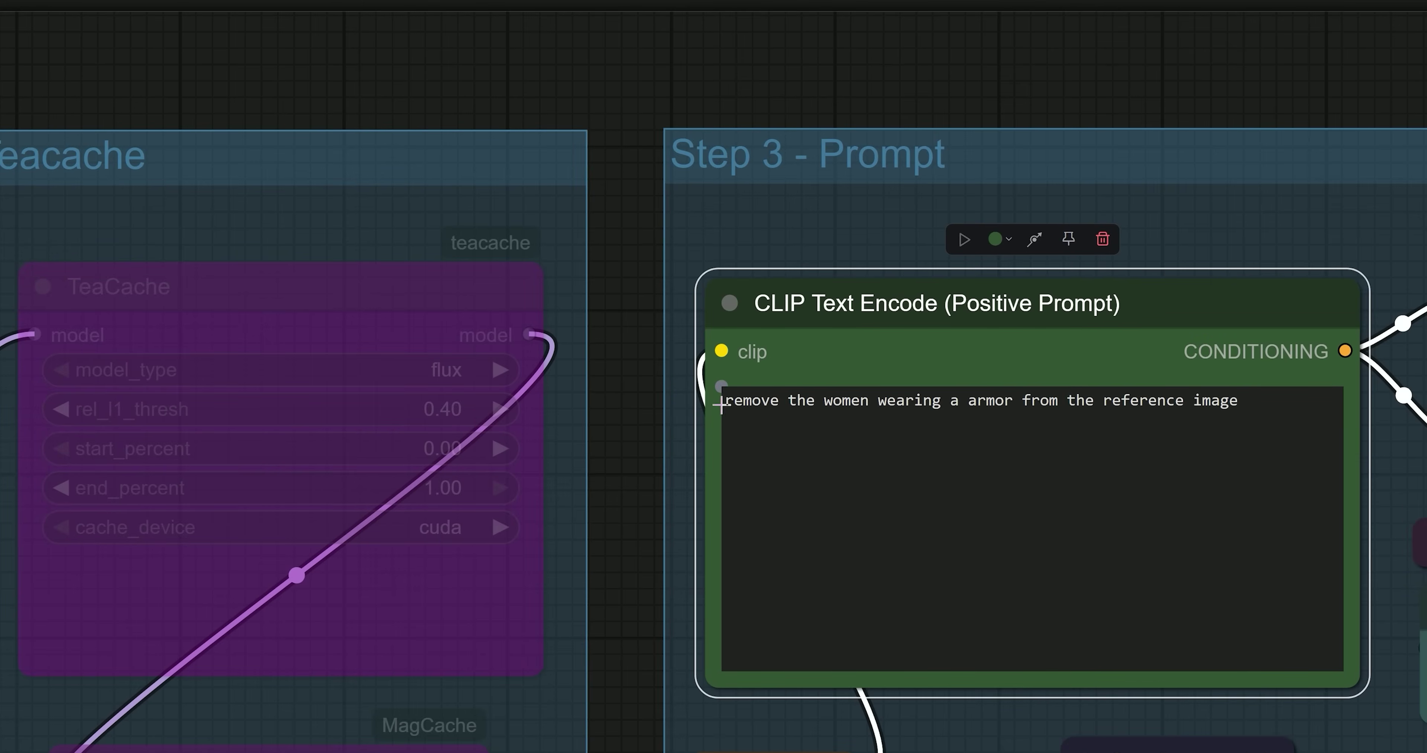
pyautogui.moveTo(733, 400); pyautogui.dragTo(1258, 407)
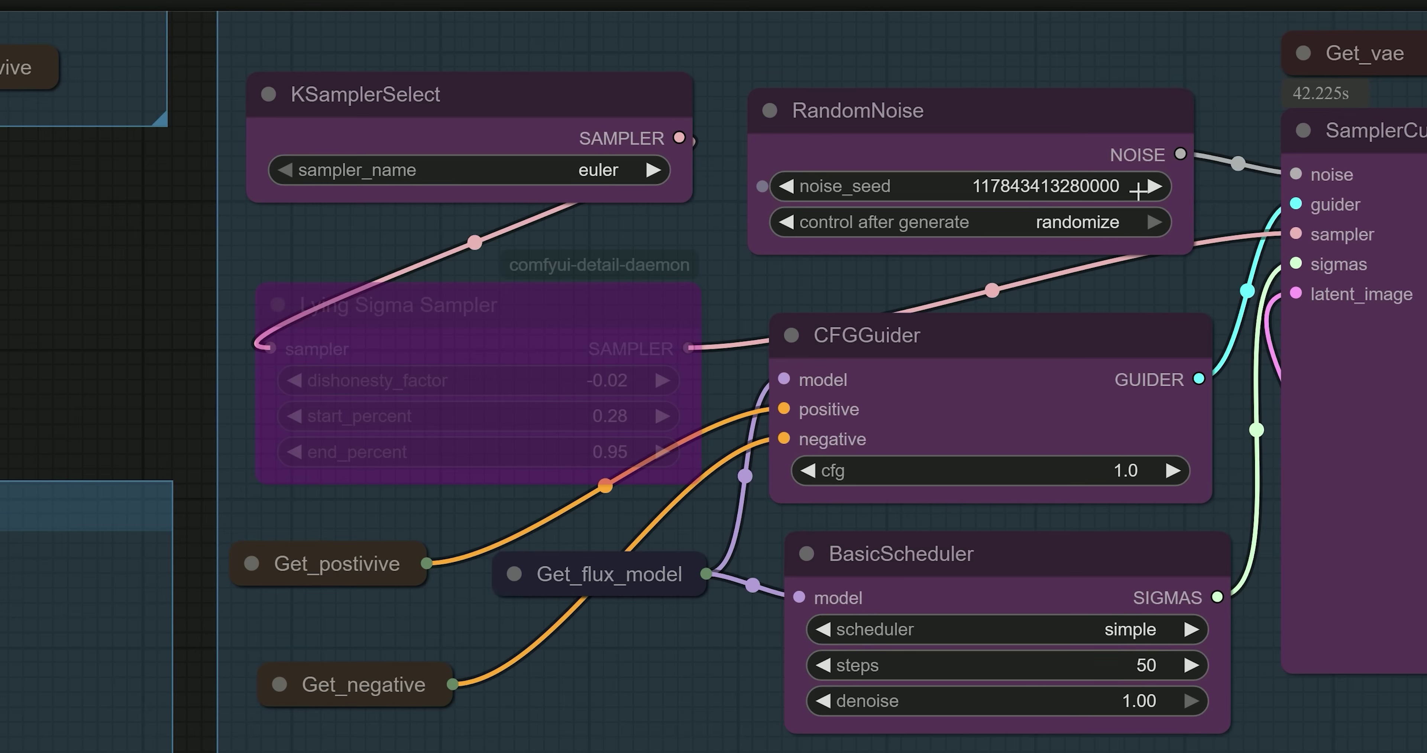
# Check the Sampling nodes and examine the background and details of the generated image in the Save Image node.
pyautogui.scroll(-5, 1137, 191)
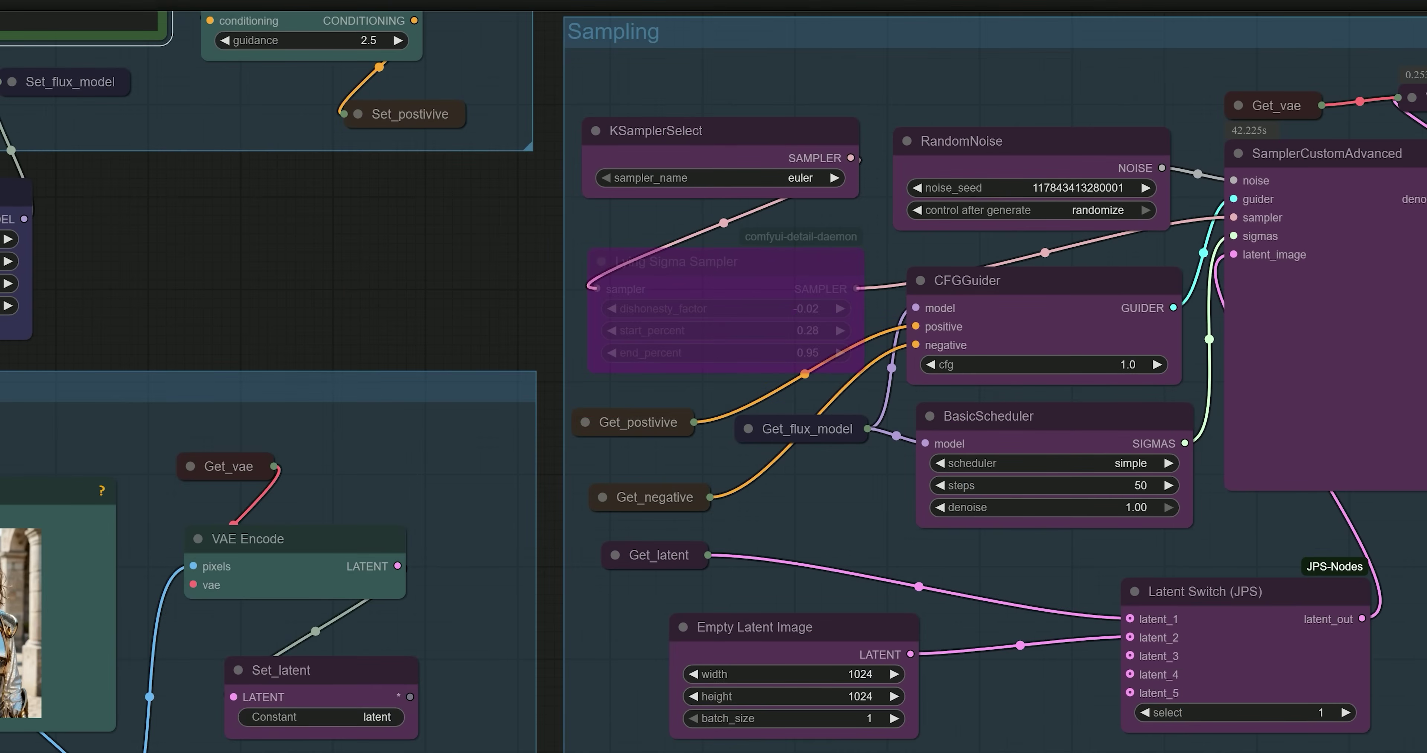
pyautogui.moveTo(1424, 480); pyautogui.dragTo(703, 432)
pyautogui.scroll(-2, 703, 431)
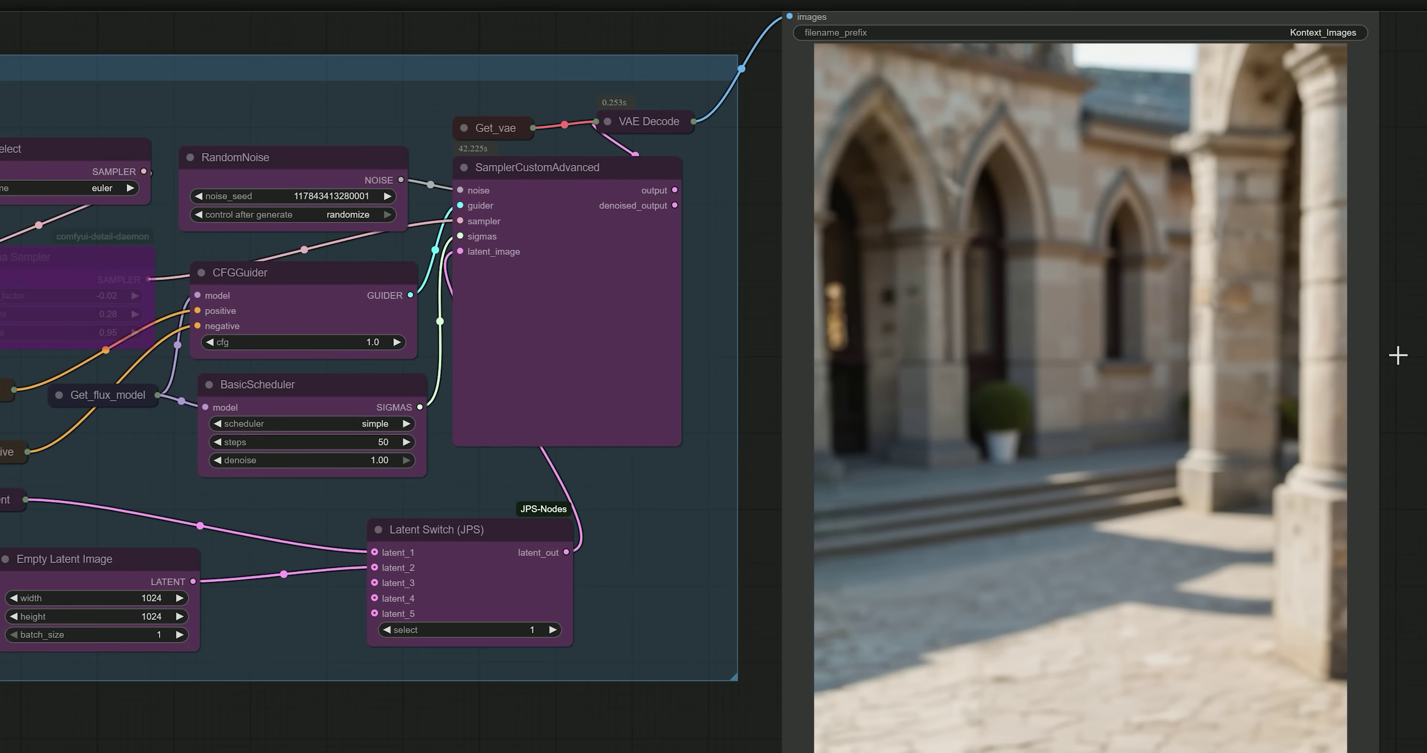
pyautogui.moveTo(1331, 406); pyautogui.dragTo(1237, 433)
pyautogui.moveTo(1419, 328); pyautogui.dragTo(1276, 320)
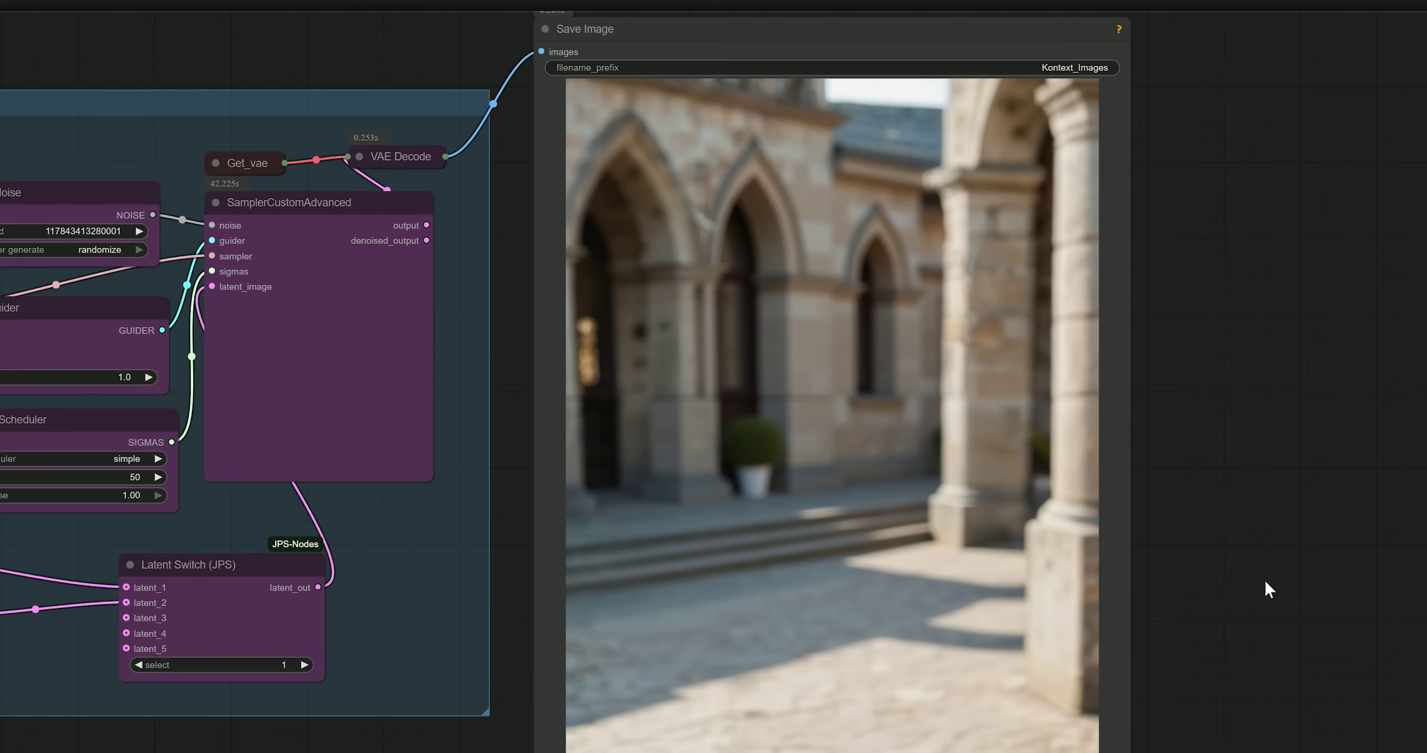
pyautogui.hscroll(-5, 1312, 566)
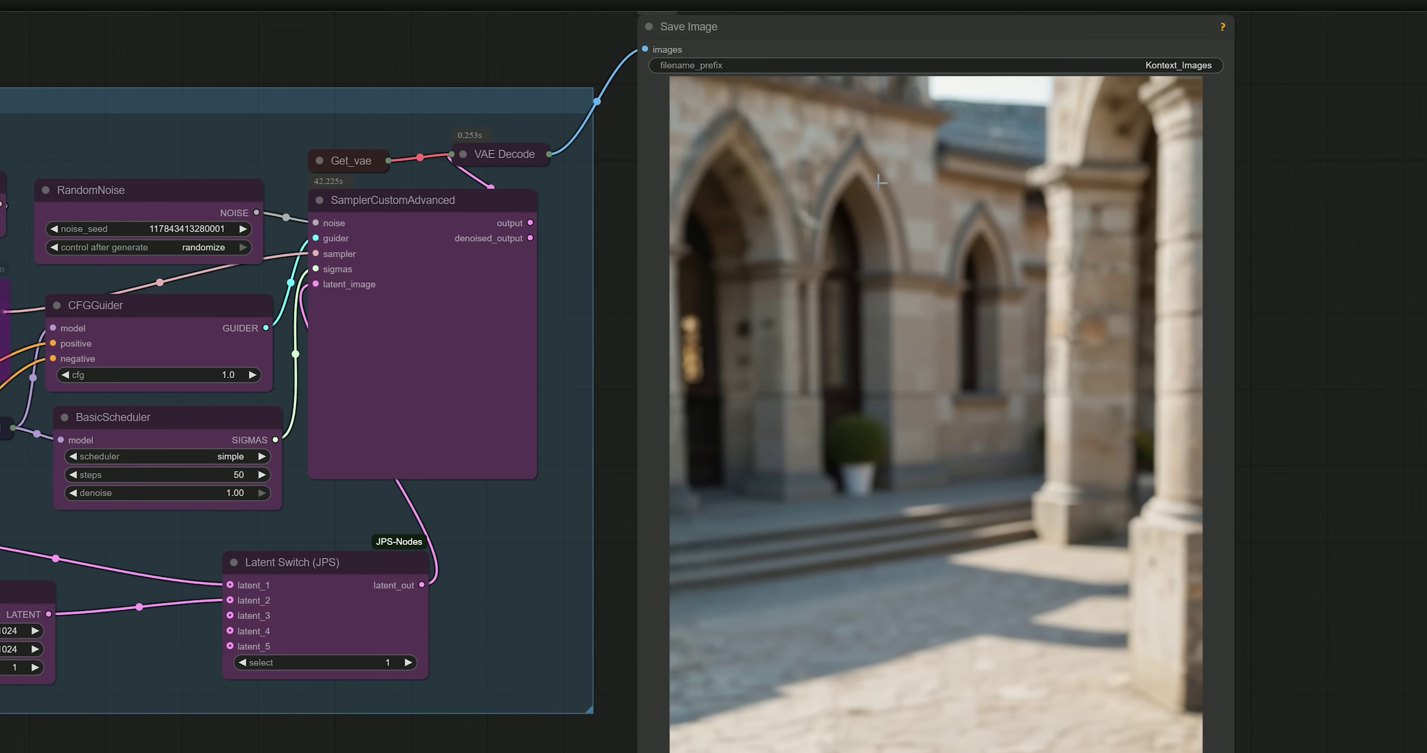
pyautogui.scroll(5, 858, 354)
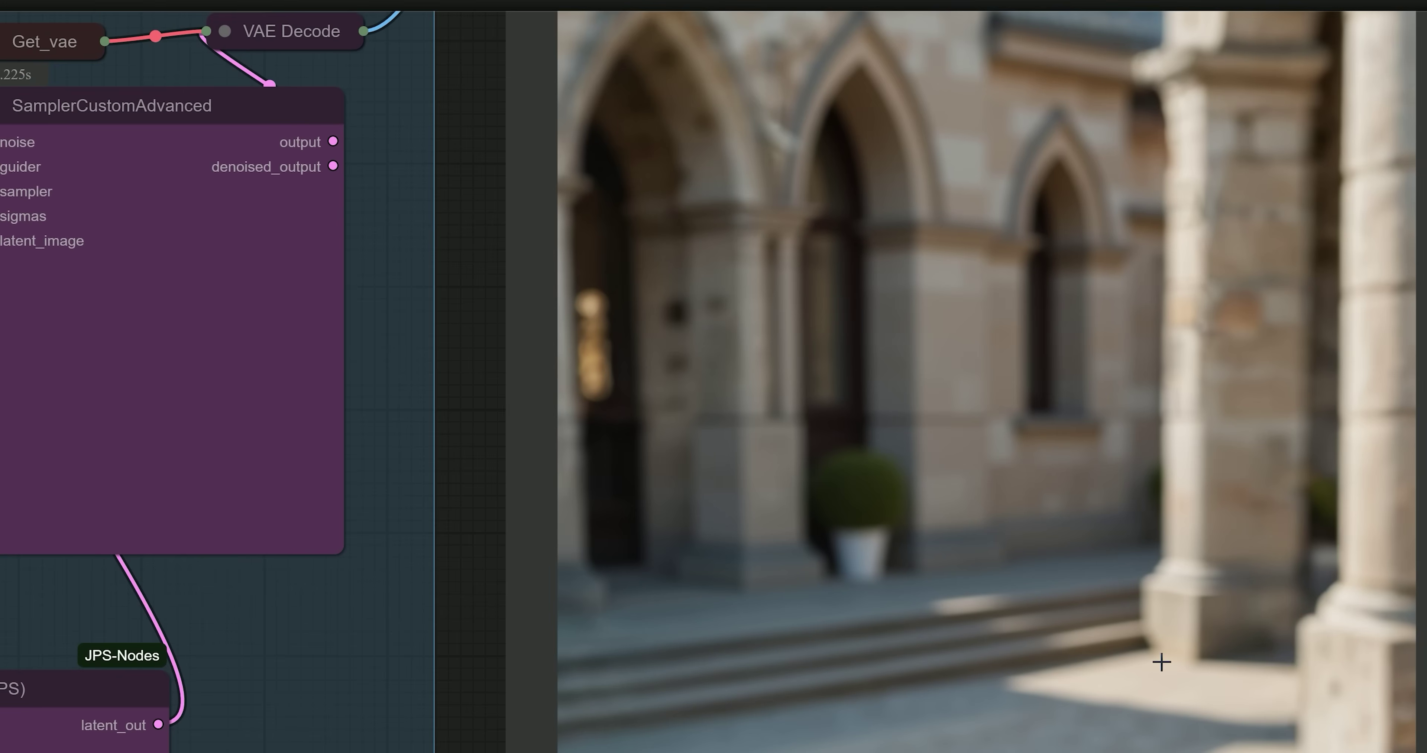
pyautogui.scroll(-5, 1052, 404)
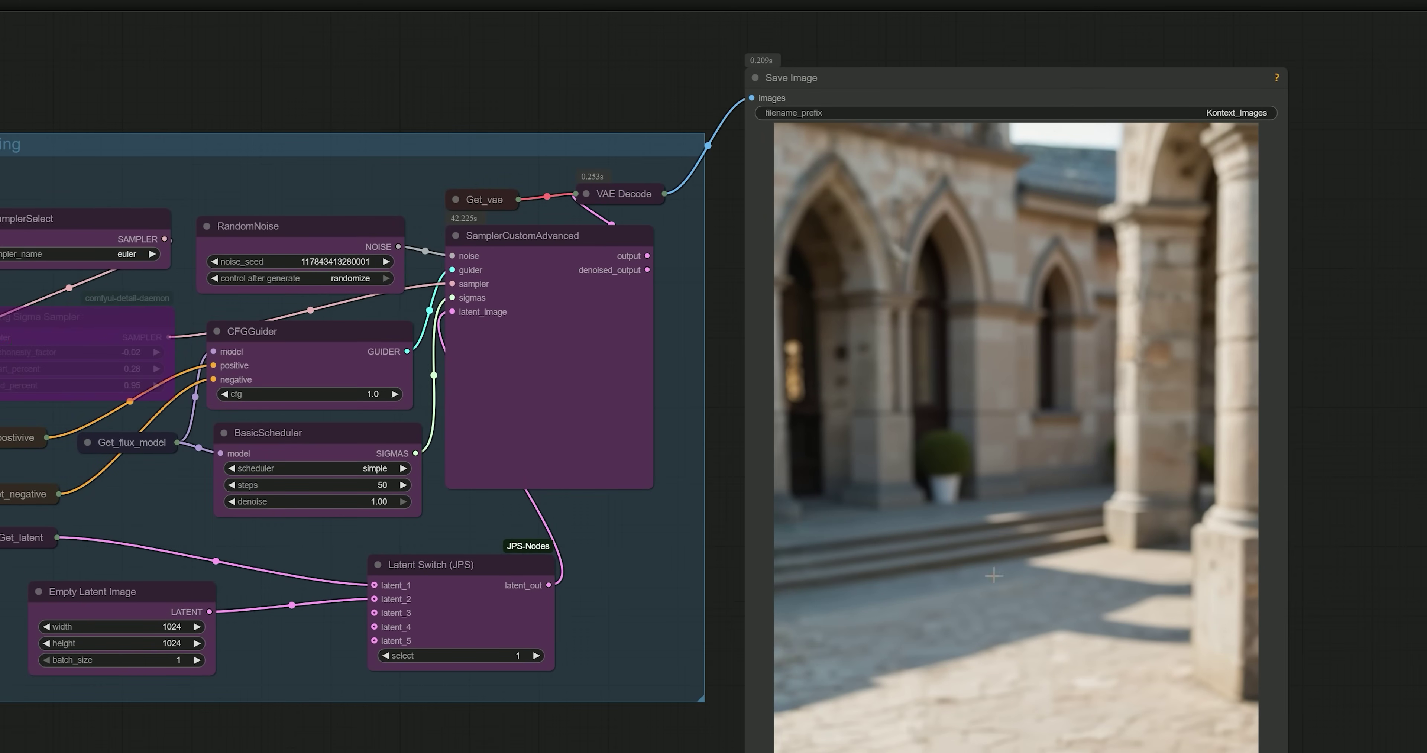
pyautogui.scroll(1, 1044, 655)
pyautogui.scroll(-3, 854, 692)
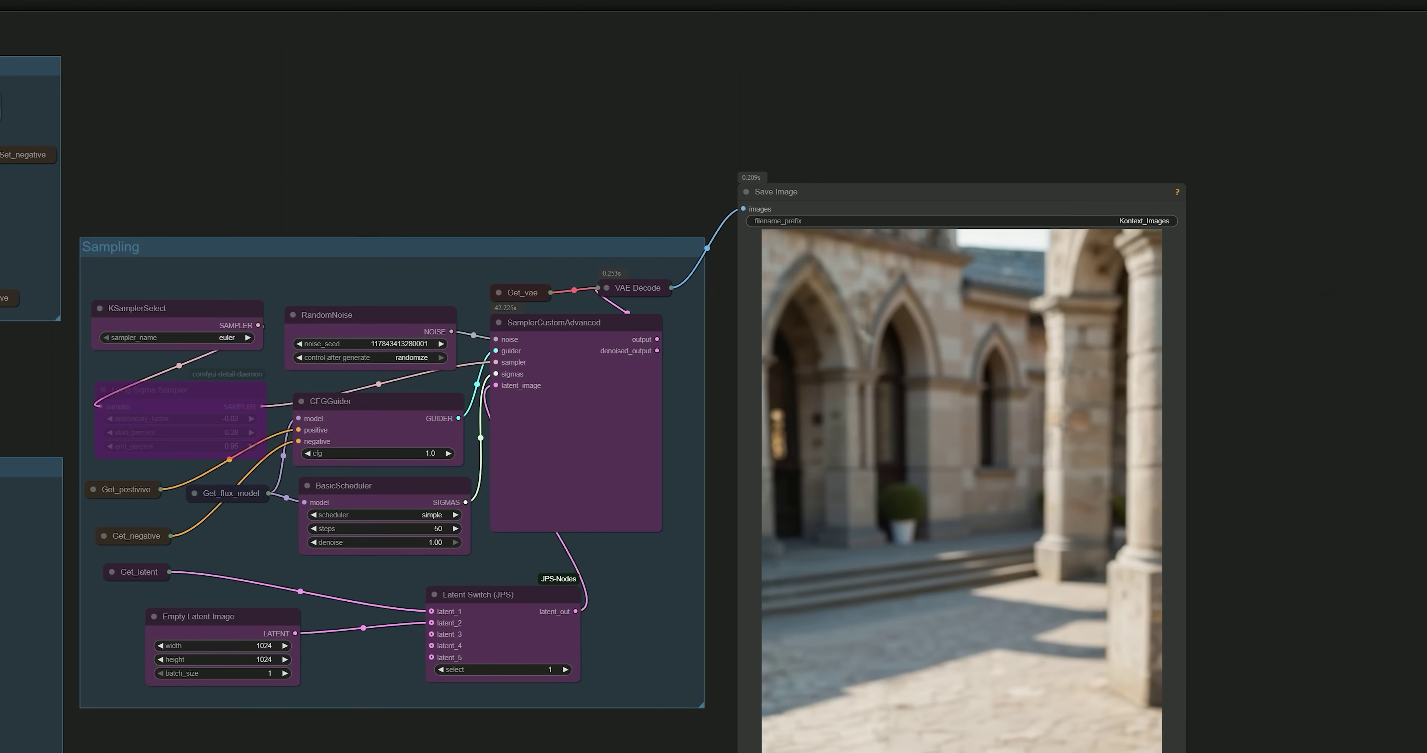
# Set the positive prompt to "everything is covered in snow," and queue the workflow.
pyautogui.moveTo(665, 750); pyautogui.dragTo(1231, 594)
pyautogui.moveTo(949, 662); pyautogui.dragTo(1379, 688)
pyautogui.moveTo(965, 699); pyautogui.dragTo(1042, 696)
pyautogui.scroll(-2, 1161, 670)
pyautogui.hscroll(3, 1162, 670)
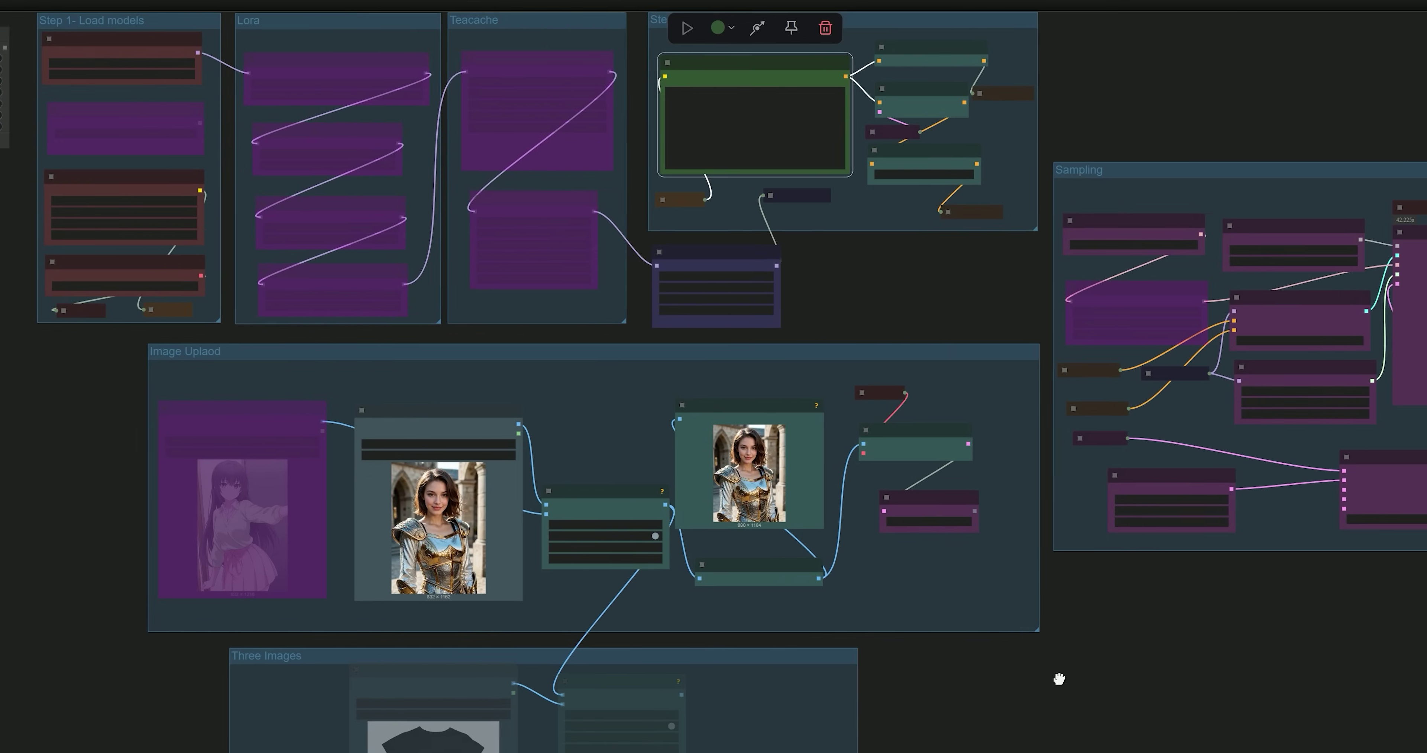
pyautogui.moveTo(1060, 678); pyautogui.dragTo(1424, 679)
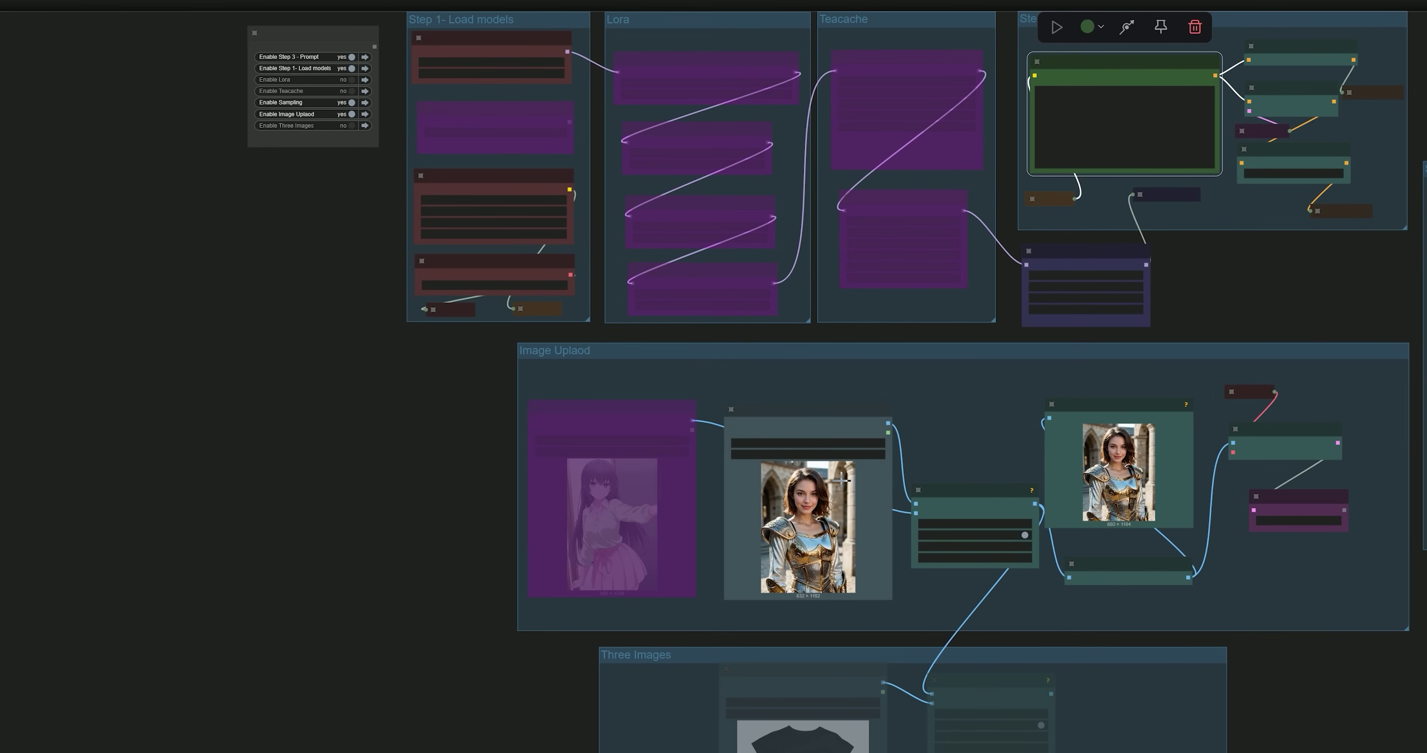
pyautogui.scroll(4, 768, 456)
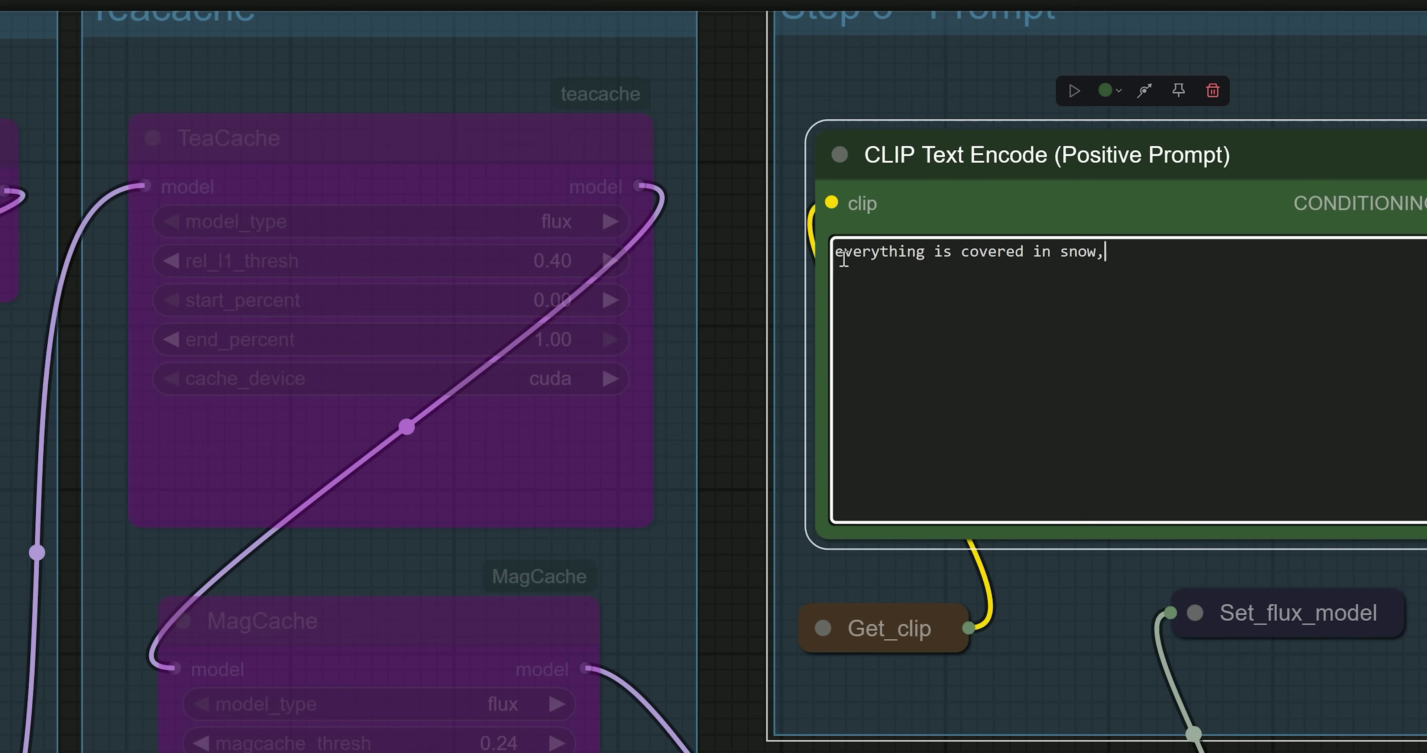
pyautogui.moveTo(844, 258); pyautogui.dragTo(1108, 255)
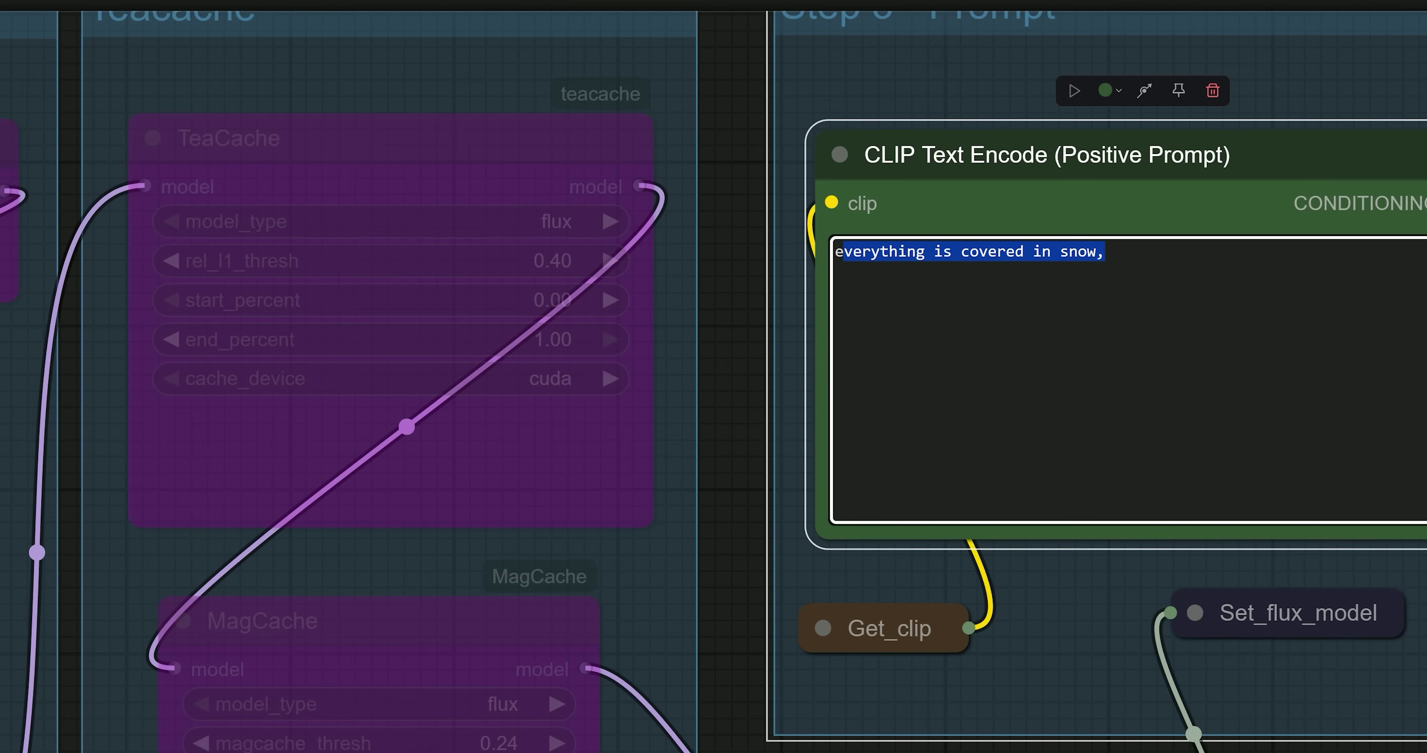
pyautogui.hotkey('ctrl', 'Return')
pyautogui.scroll(-6, 1143, 695)
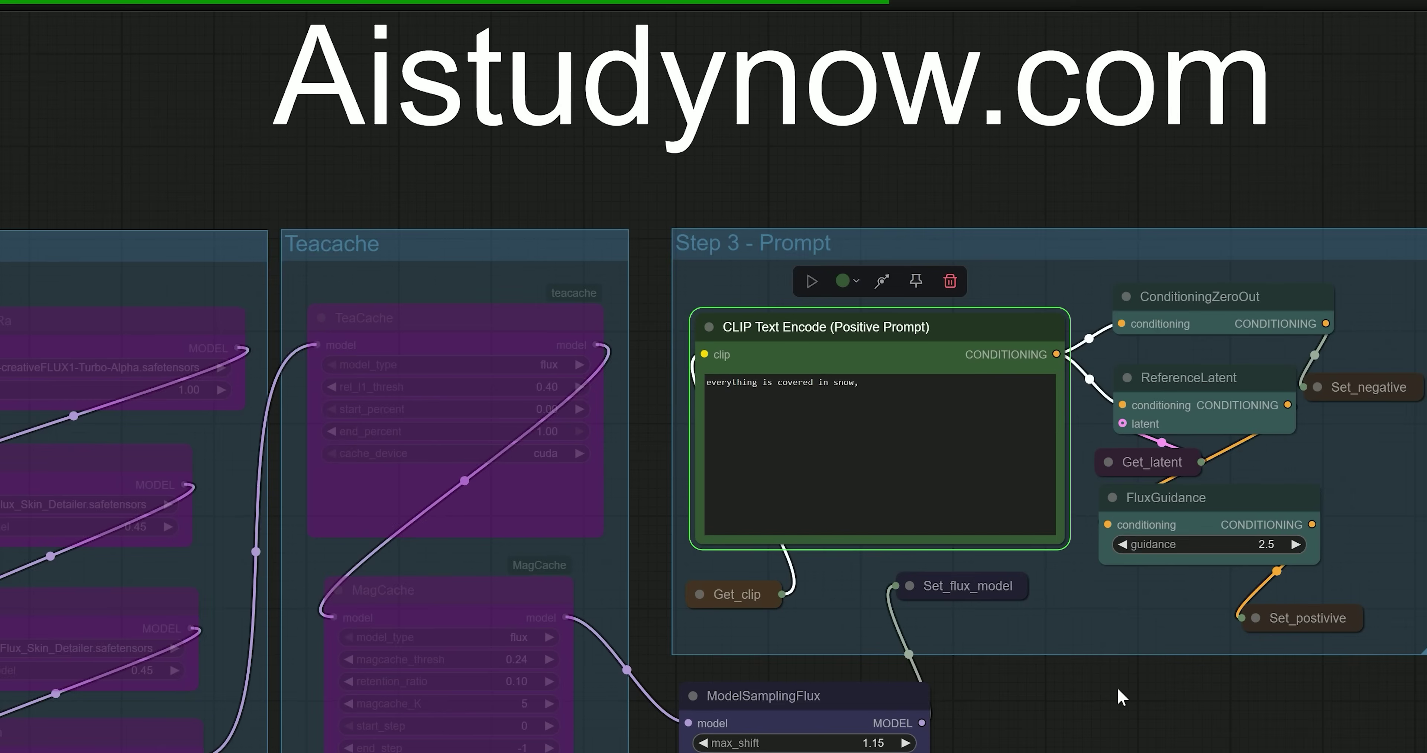
# Examine how the snow edit affects the woman and her surroundings in the Save Image result.
pyautogui.moveTo(1178, 722); pyautogui.dragTo(823, 566)
pyautogui.scroll(-2, 823, 565)
pyautogui.moveTo(914, 621); pyautogui.dragTo(327, 490)
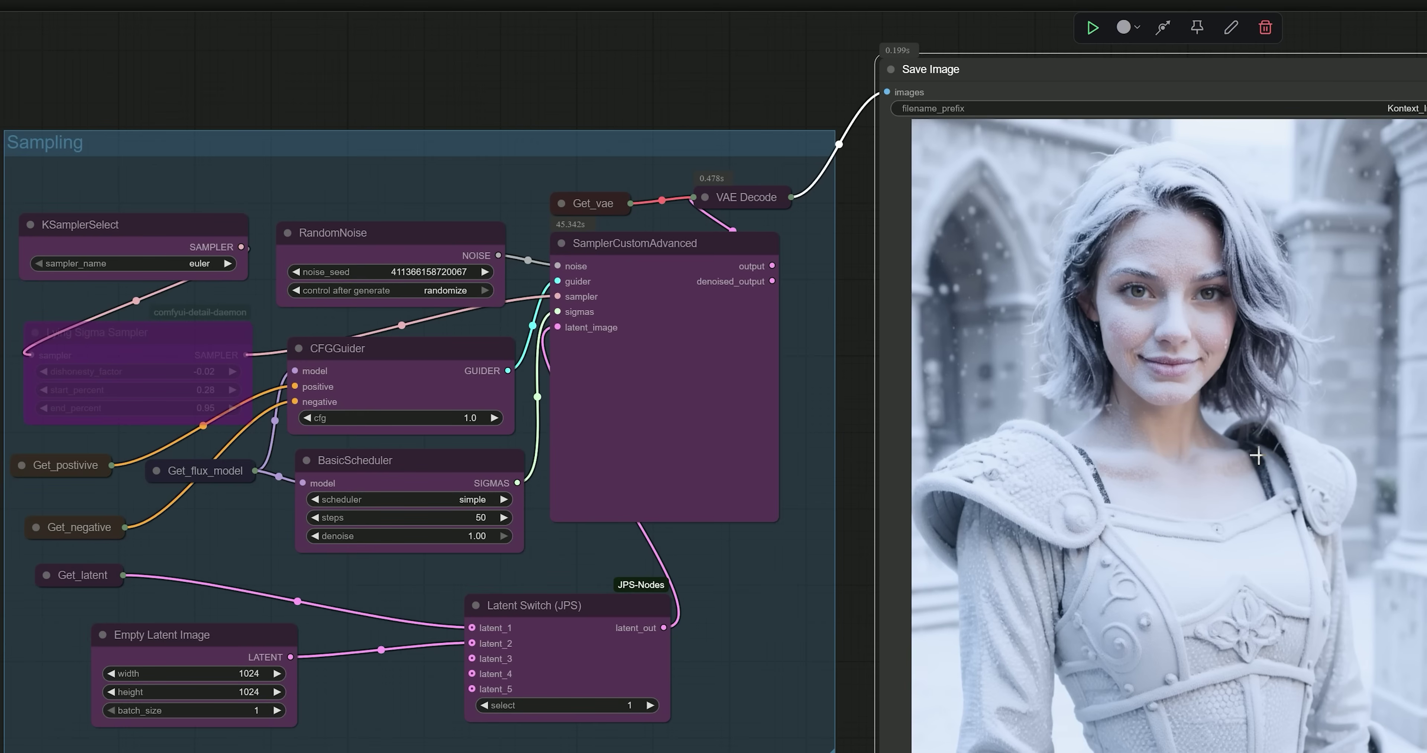
pyautogui.moveTo(1426, 486); pyautogui.dragTo(1278, 442)
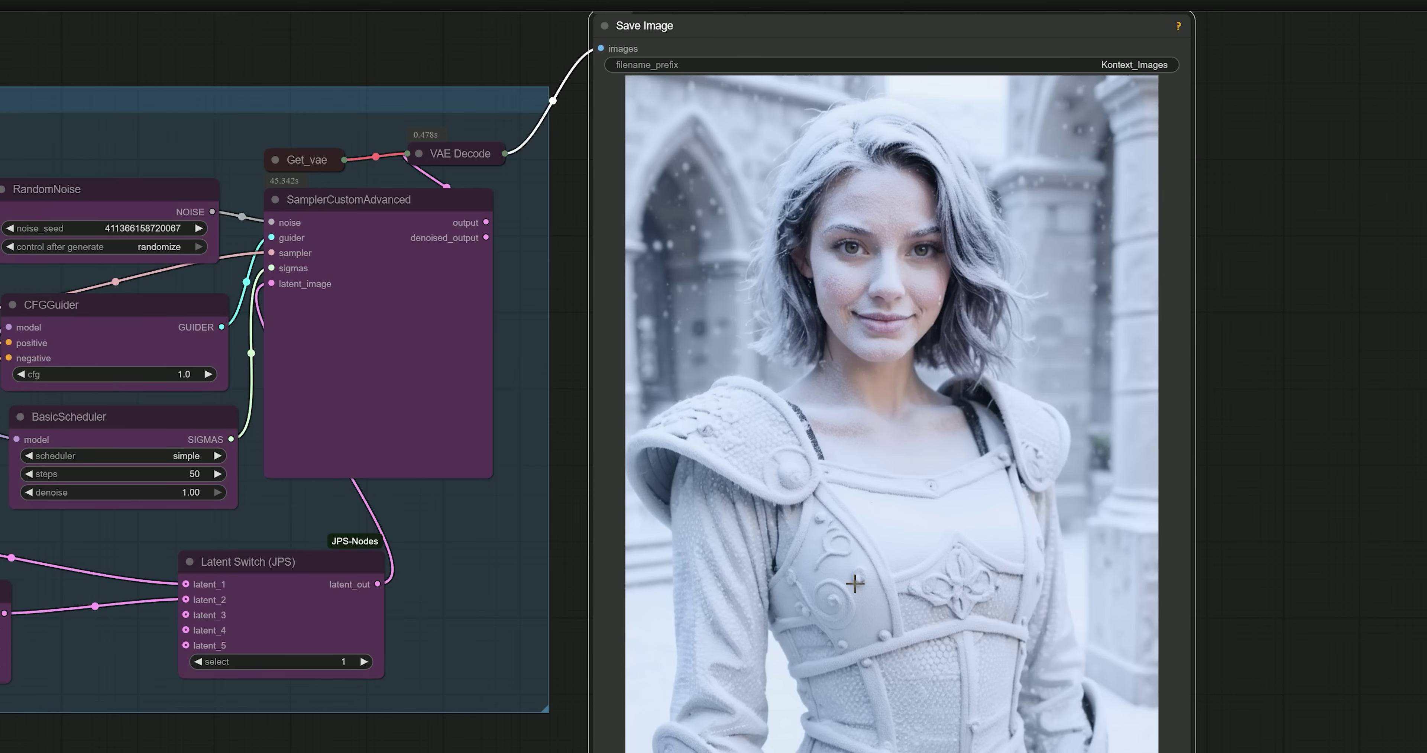
# Set the positive prompt to "A snowy landscape where everything is covered in snow, except for the woman wearing armor.," and check its exception wording.
pyautogui.moveTo(292, 65); pyautogui.dragTo(819, 64)
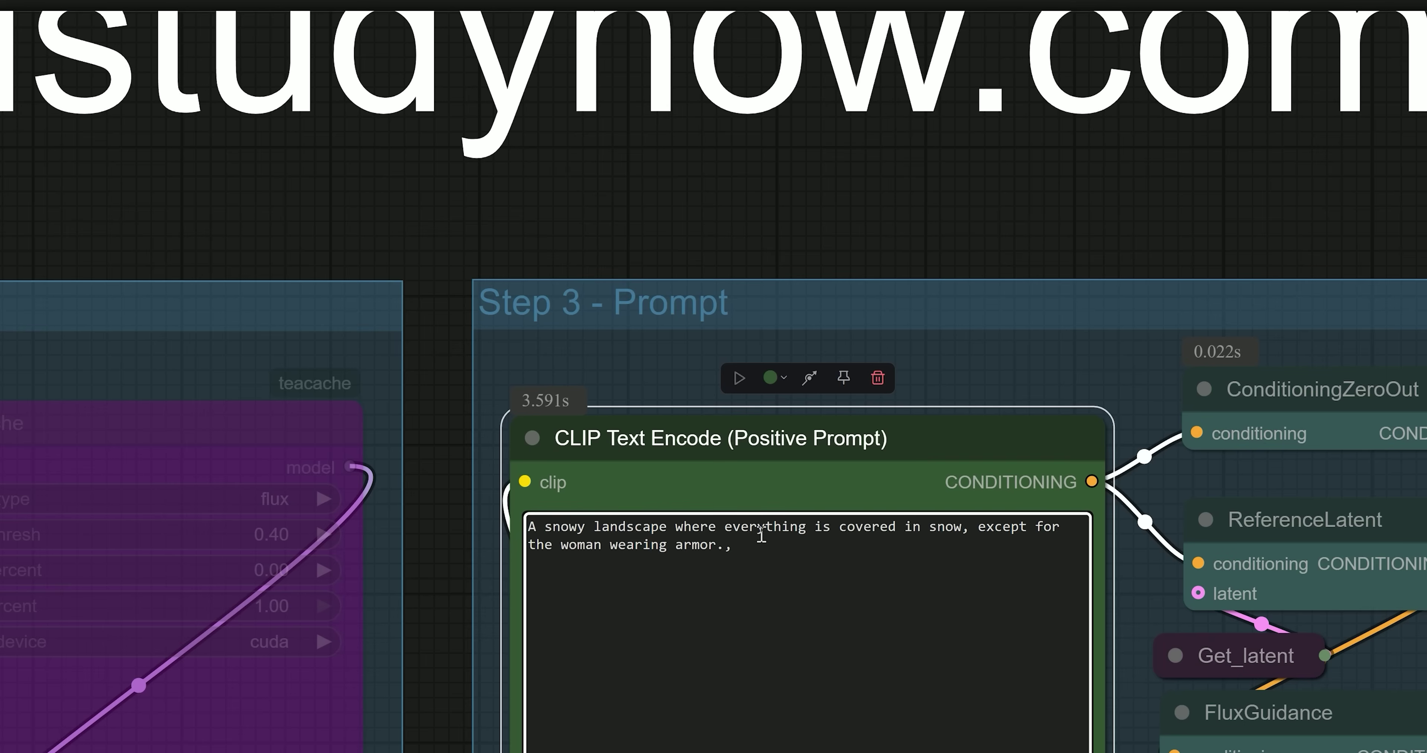
pyautogui.click(965, 530)
pyautogui.moveTo(986, 527); pyautogui.dragTo(1061, 540)
pyautogui.click(809, 568)
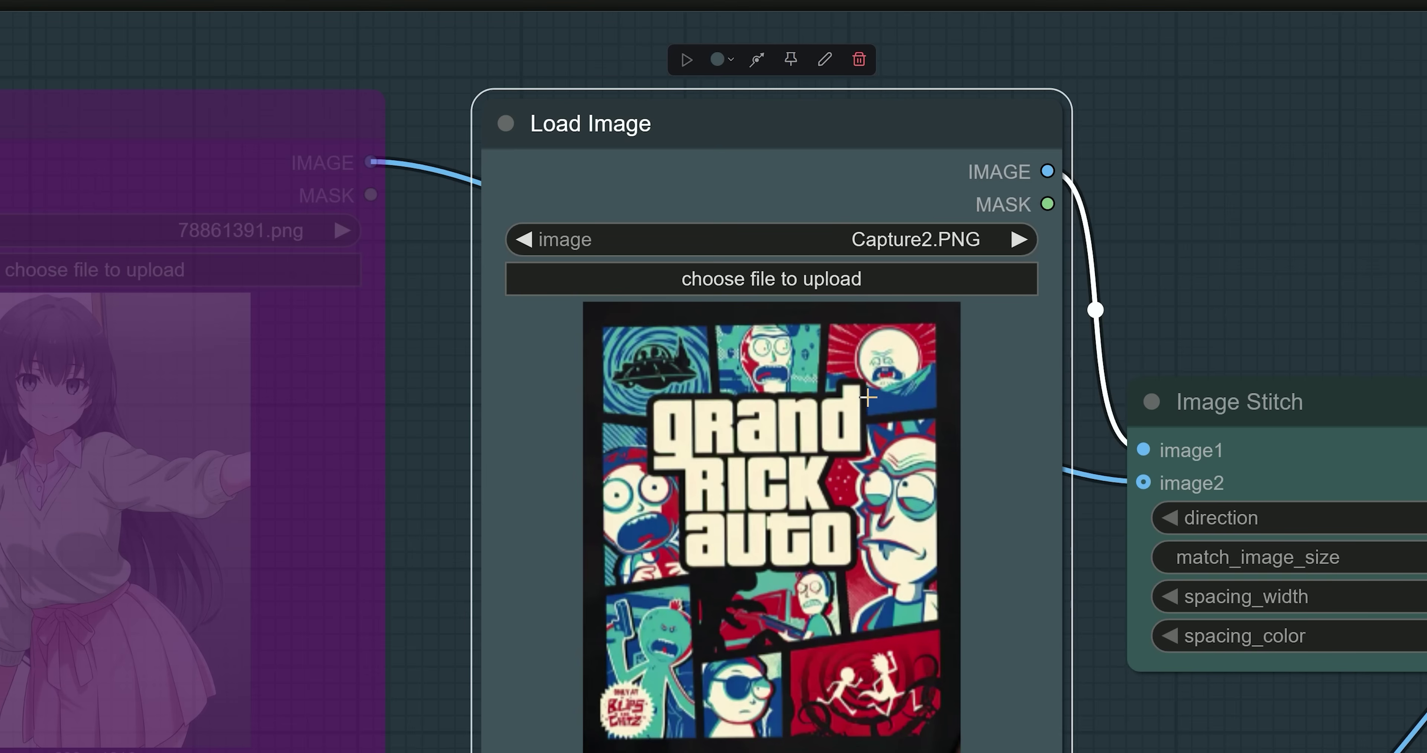
# Examine the title lettering and artwork of the Capture2.PNG poster in the active Load Image node.
pyautogui.scroll(5, 737, 559)
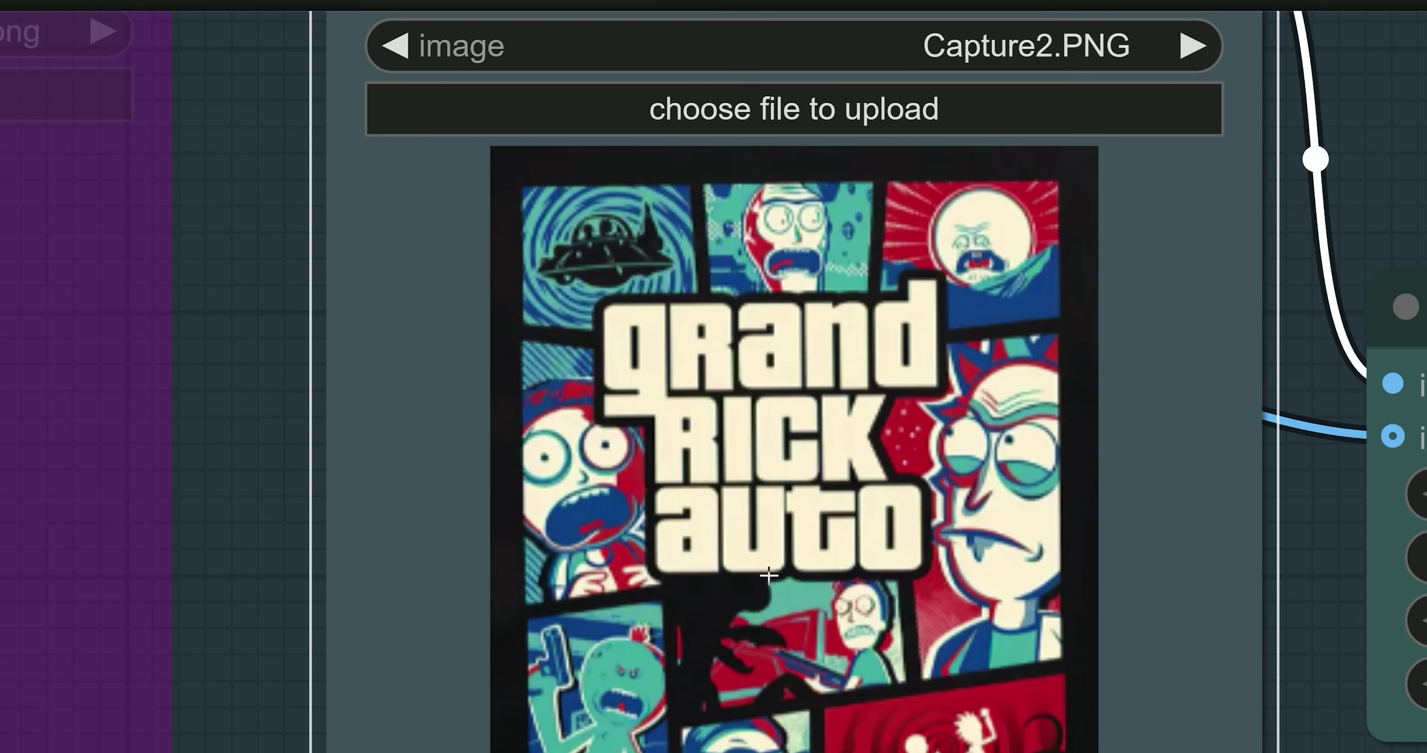
pyautogui.scroll(-2, 814, 567)
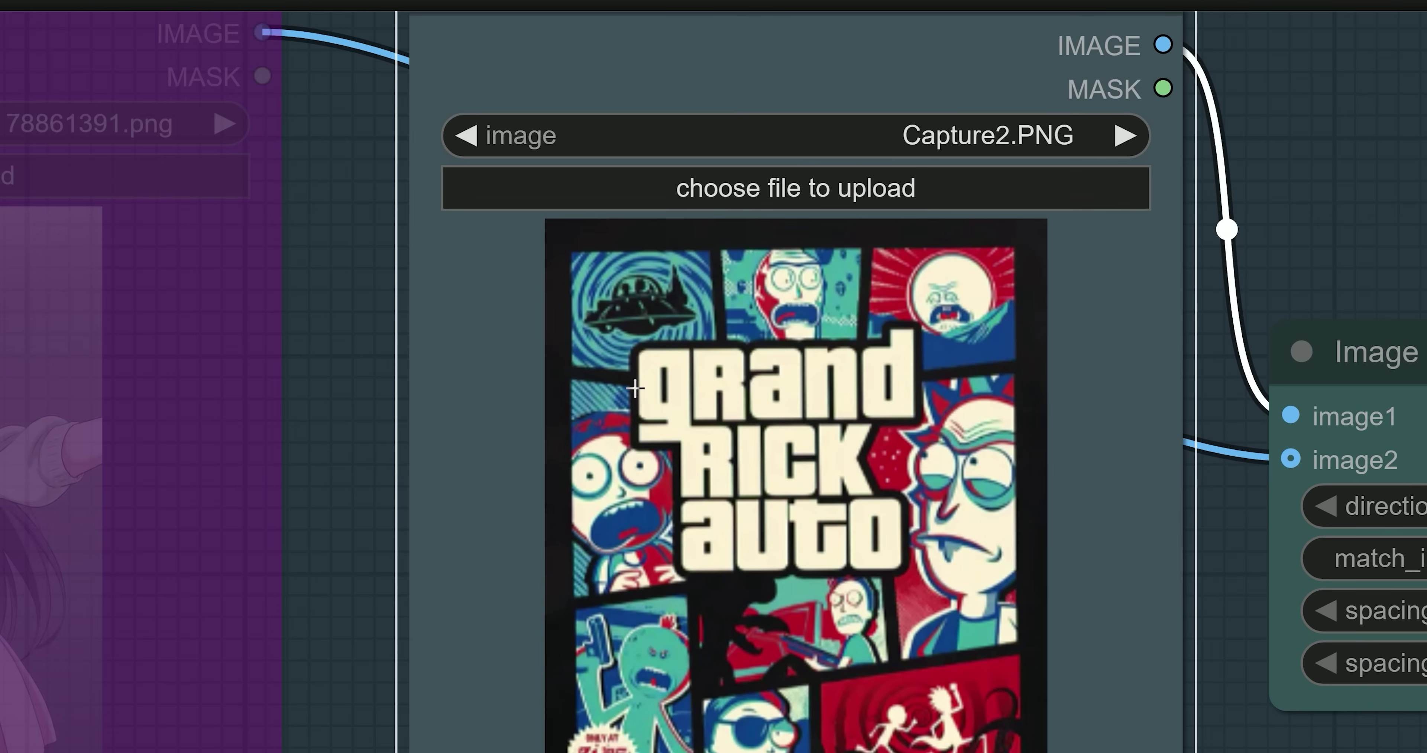
pyautogui.scroll(-1, 729, 518)
pyautogui.scroll(-1, 728, 518)
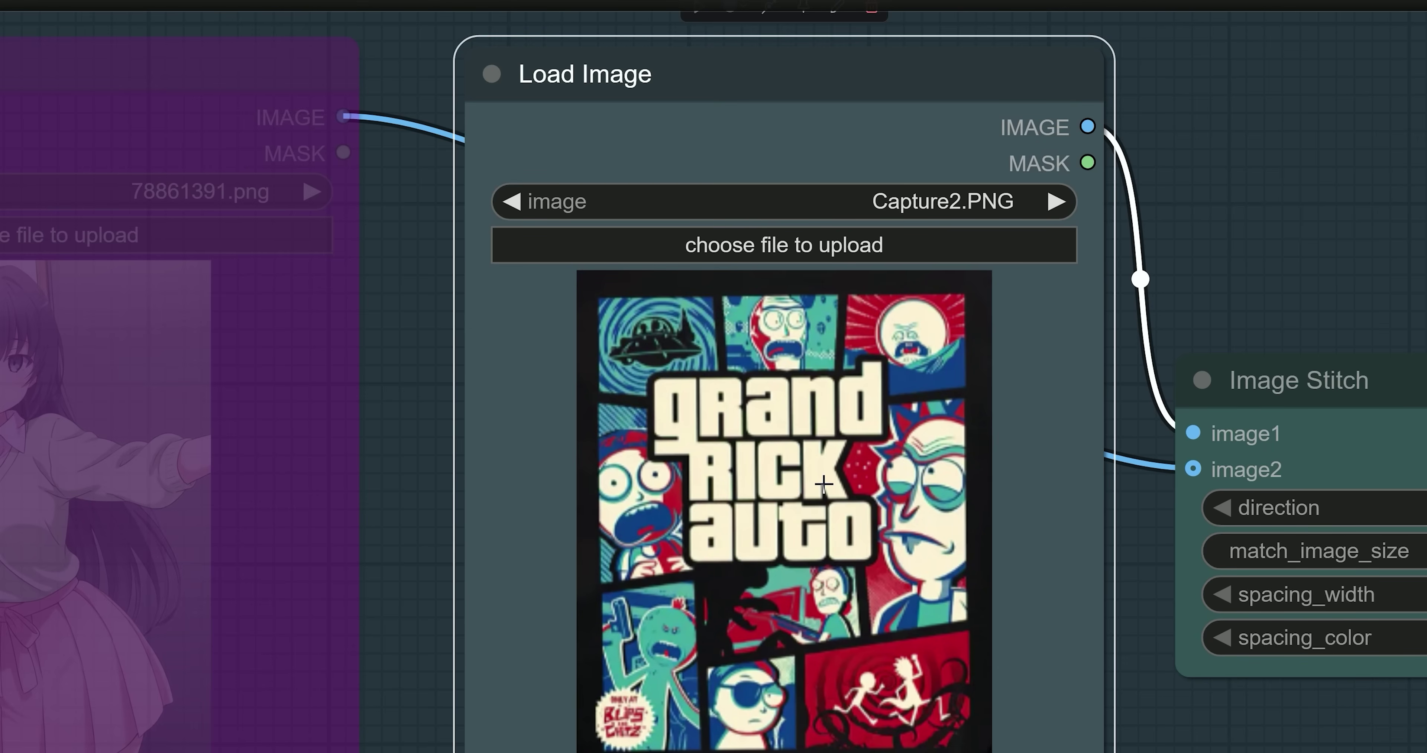
pyautogui.scroll(-1, 1268, 299)
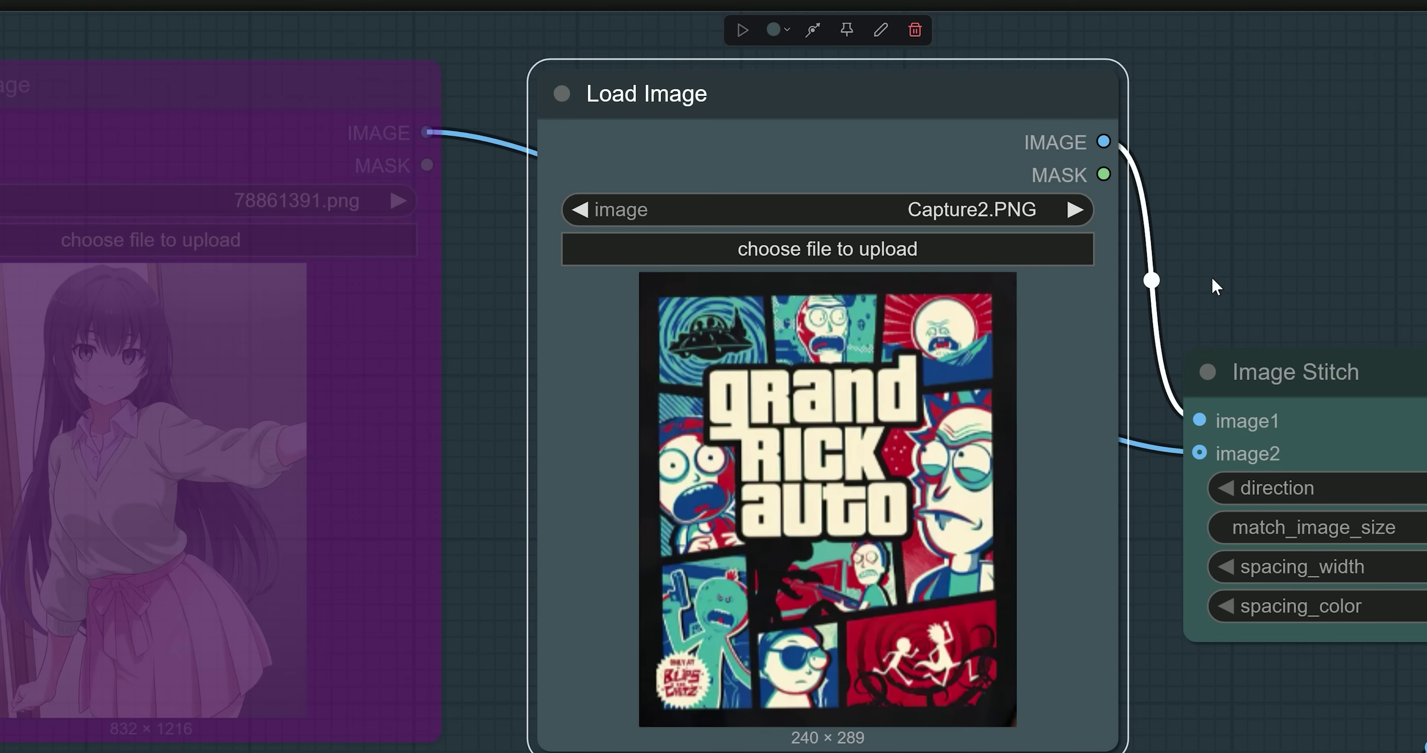
# Replace the snow prompt with the copied poster prompt that begins "using this style, A stylized poster in the layout of a video game cover".
pyautogui.moveTo(1305, 265); pyautogui.dragTo(1080, 270)
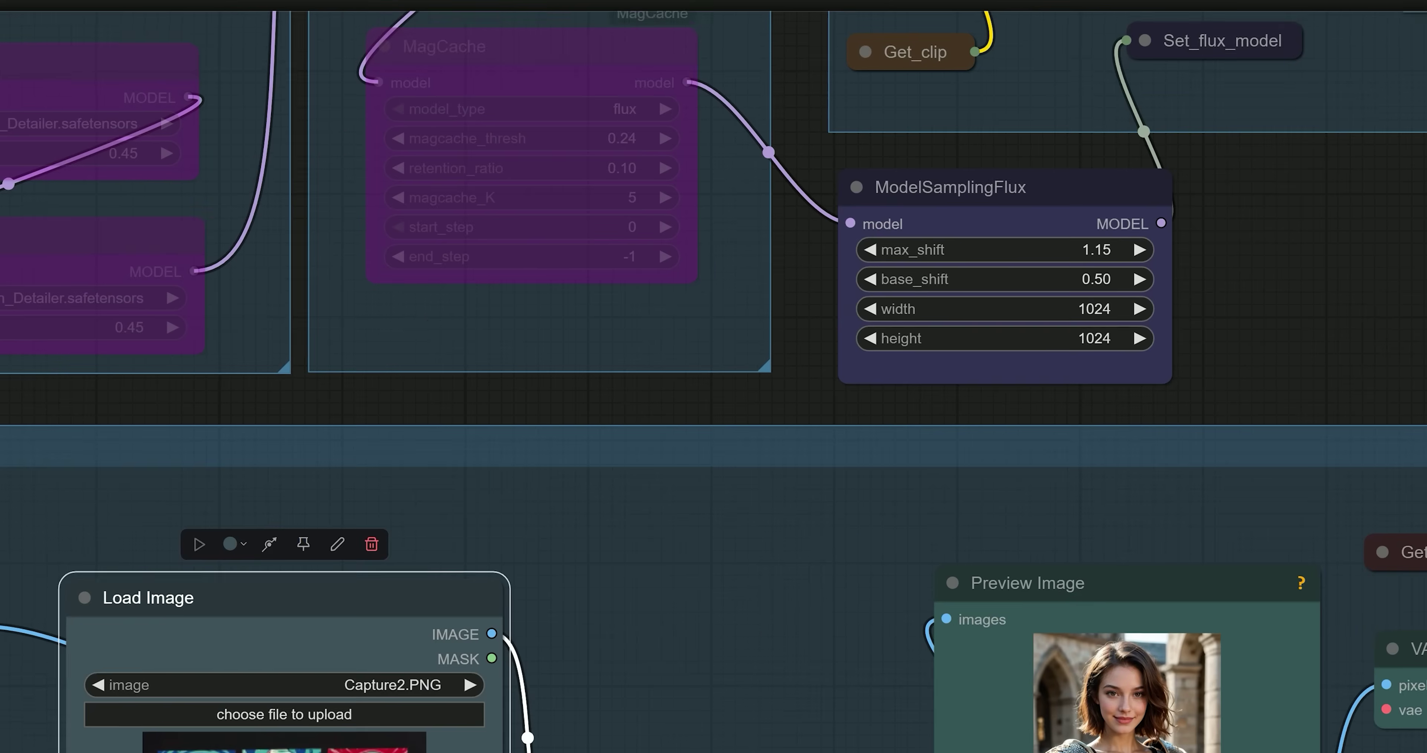
pyautogui.moveTo(1170, 40); pyautogui.dragTo(1187, 582)
pyautogui.scroll(2, 1022, 377)
pyautogui.moveTo(1013, 328); pyautogui.dragTo(883, 287)
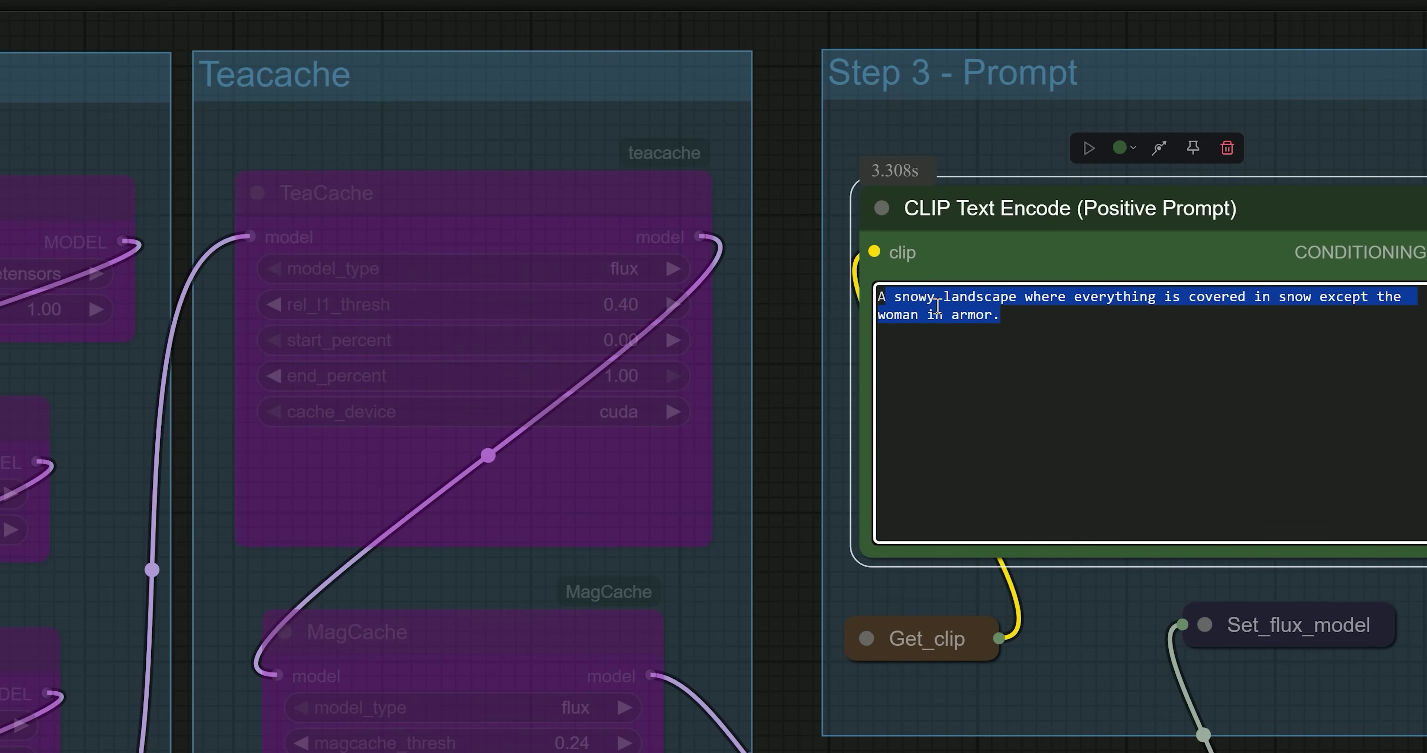
pyautogui.click(989, 314)
pyautogui.moveTo(1019, 320); pyautogui.dragTo(819, 280)
pyautogui.rightClick(922, 302)
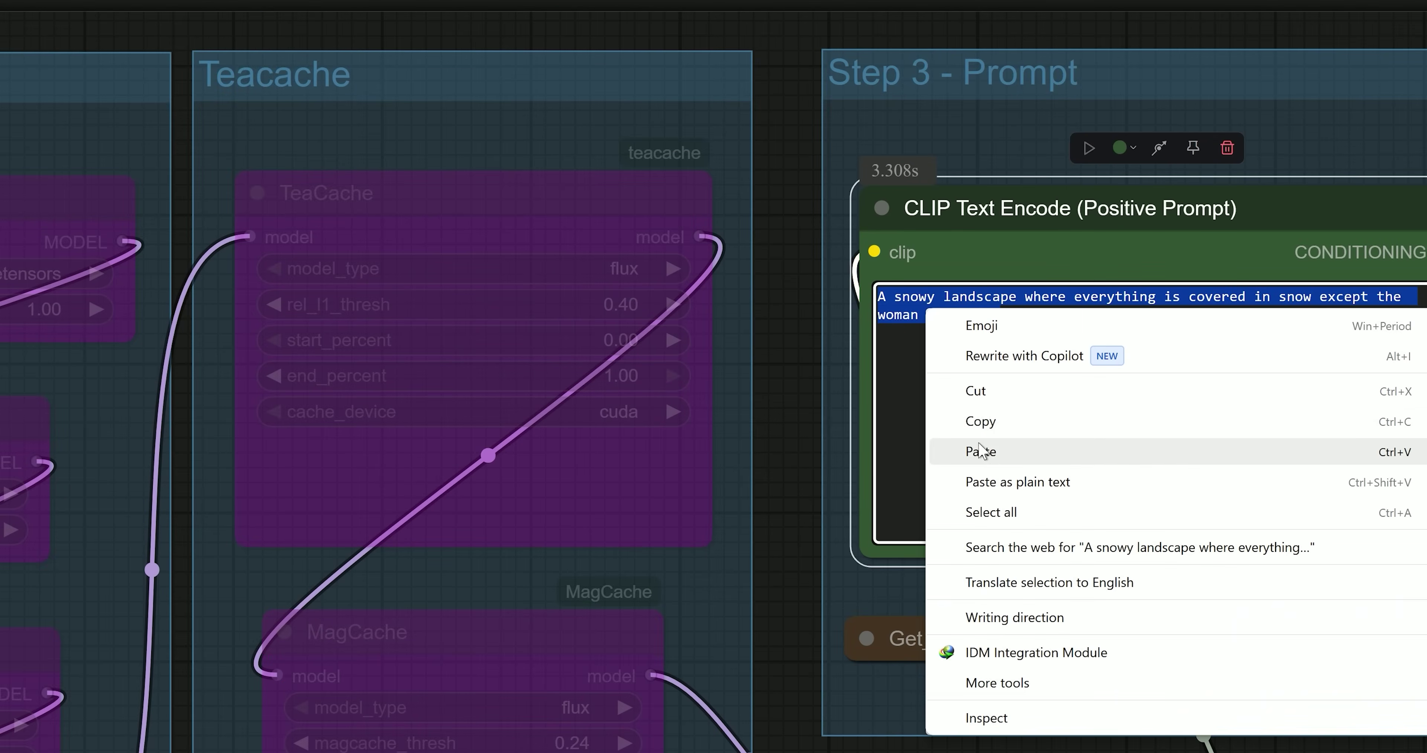
pyautogui.click(967, 540)
pyautogui.scroll(2, 941, 398)
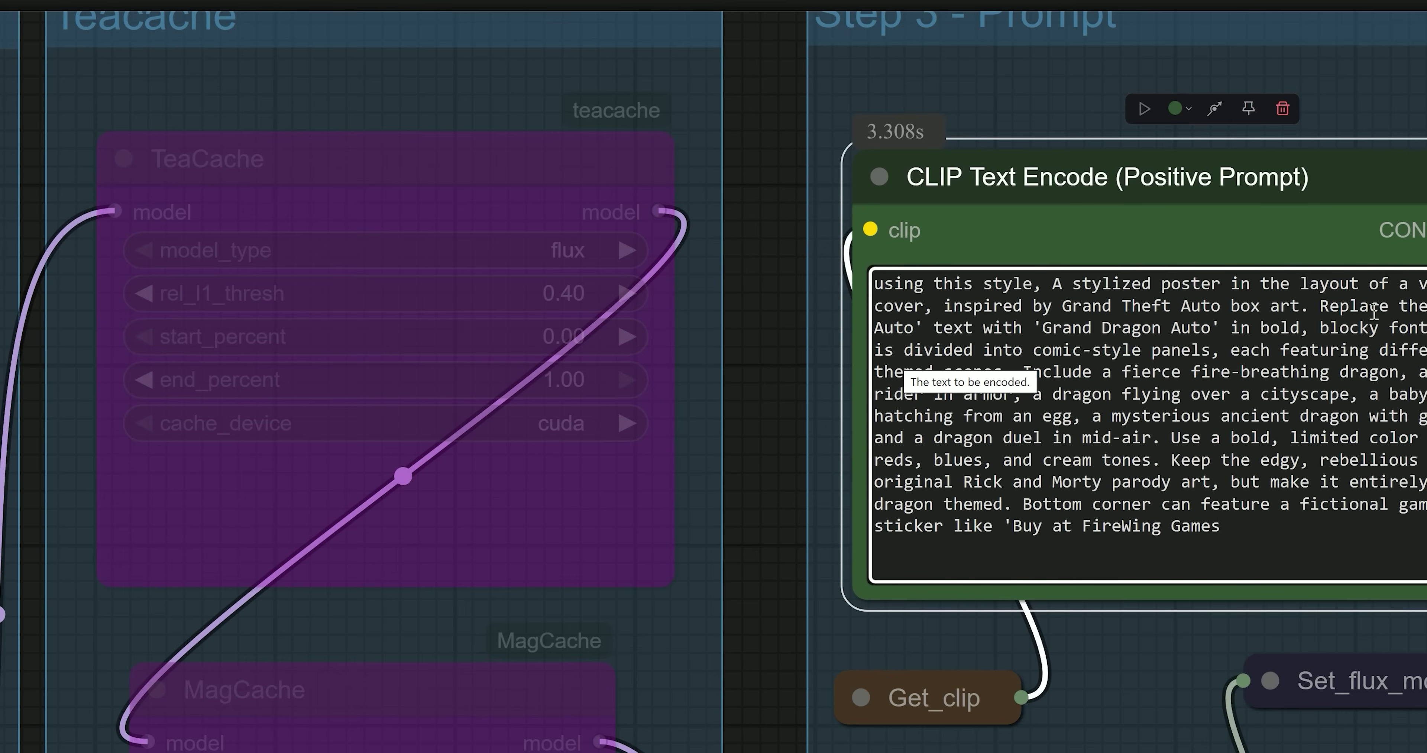
# Check the poster prompt's opening wording on the video game cover layout, the 'Grand Dragon Auto' title replacement, blocky font and comic-style panels.
pyautogui.click(1329, 327)
pyautogui.moveTo(1213, 328); pyautogui.dragTo(1081, 327)
pyautogui.click(1083, 328)
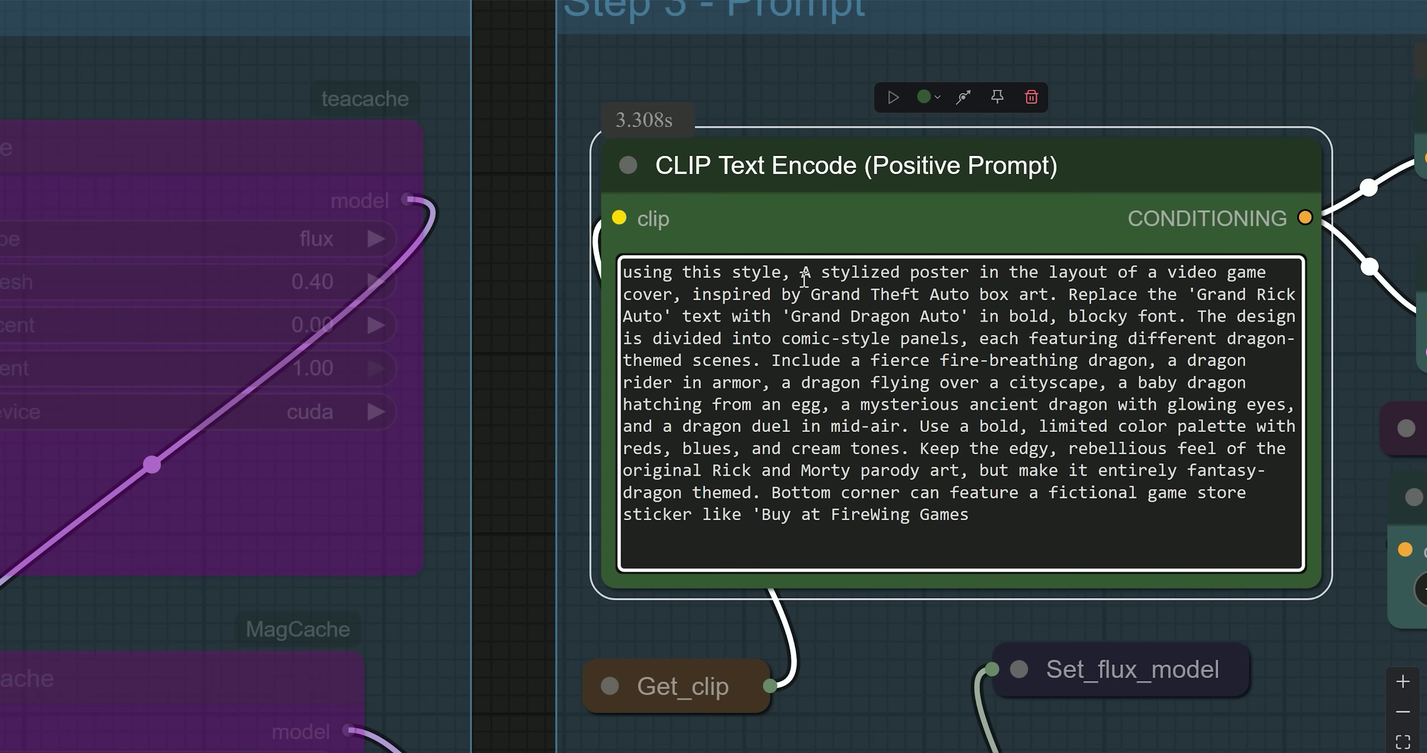
pyautogui.moveTo(800, 273); pyautogui.dragTo(735, 295)
pyautogui.click(736, 295)
pyautogui.moveTo(810, 294); pyautogui.dragTo(1049, 297)
pyautogui.click(1174, 298)
pyautogui.moveTo(1068, 294); pyautogui.dragTo(971, 318)
pyautogui.click(1004, 323)
pyautogui.moveTo(1198, 317); pyautogui.dragTo(1007, 336)
pyautogui.click(989, 338)
pyautogui.moveTo(726, 339); pyautogui.dragTo(794, 366)
pyautogui.click(793, 367)
pyautogui.scroll(-1, 935, 370)
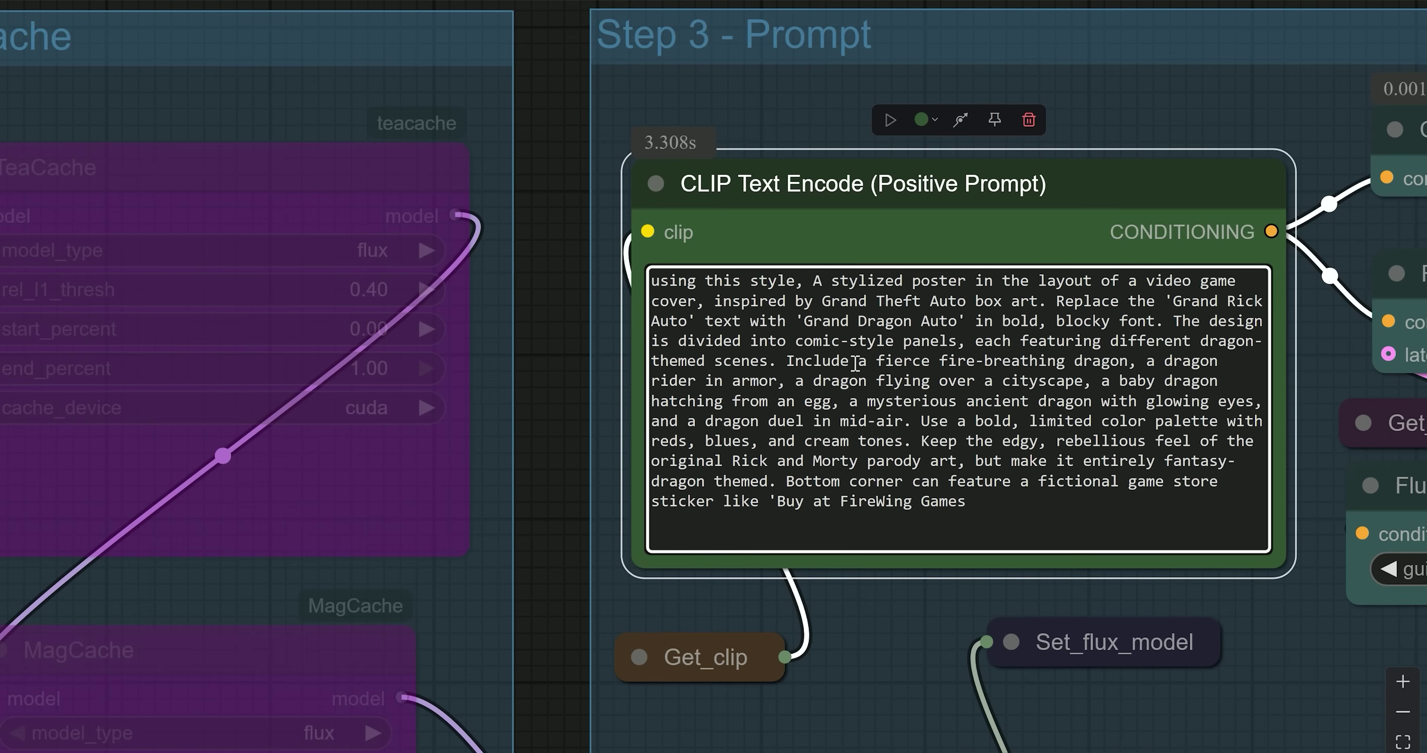
# Check the prompt's dragon scenes, from the fire-breathing dragon to the mid-air duel, and queue the workflow.
pyautogui.moveTo(856, 363); pyautogui.dragTo(1128, 365)
pyautogui.click(939, 401)
pyautogui.moveTo(781, 380); pyautogui.dragTo(647, 380)
pyautogui.click(823, 381)
pyautogui.moveTo(796, 381); pyautogui.dragTo(1082, 381)
pyautogui.click(1101, 381)
pyautogui.moveTo(850, 402); pyautogui.dragTo(1254, 403)
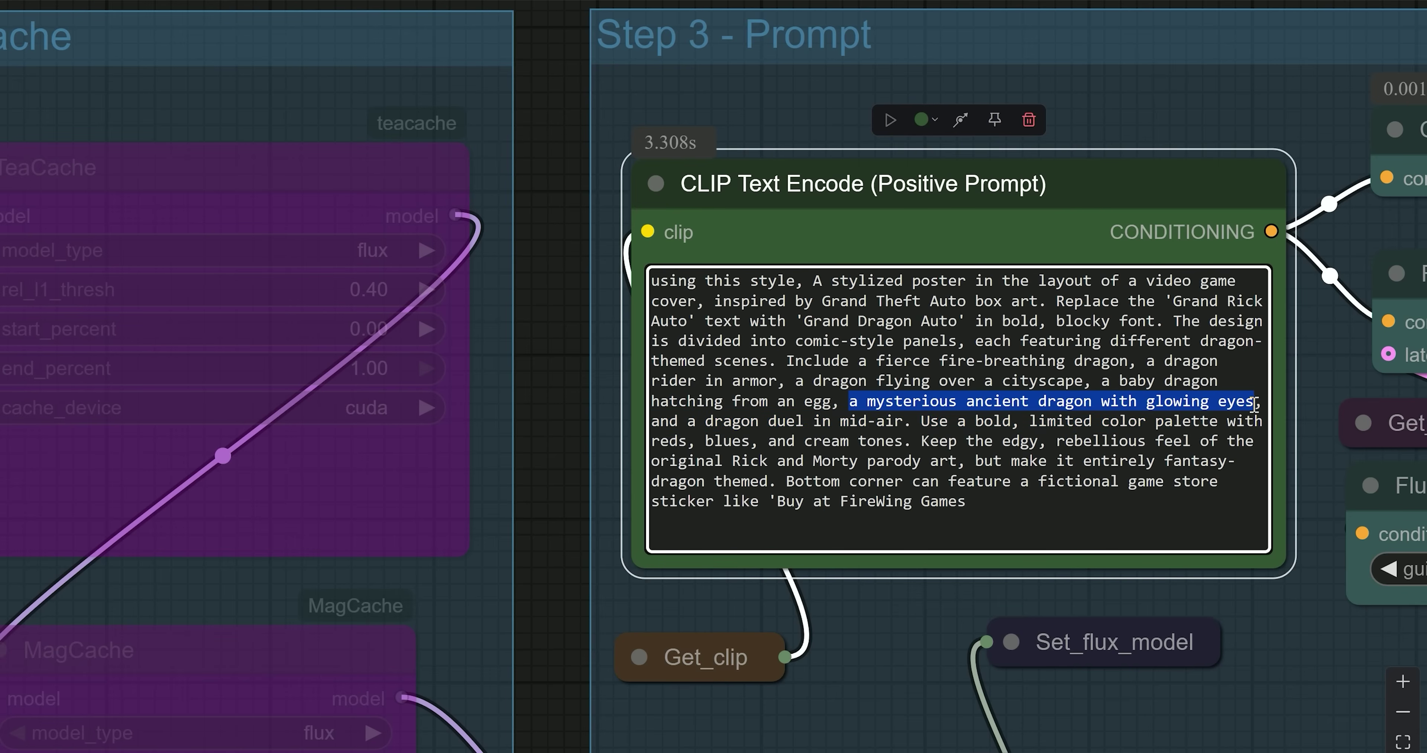
pyautogui.click(743, 441)
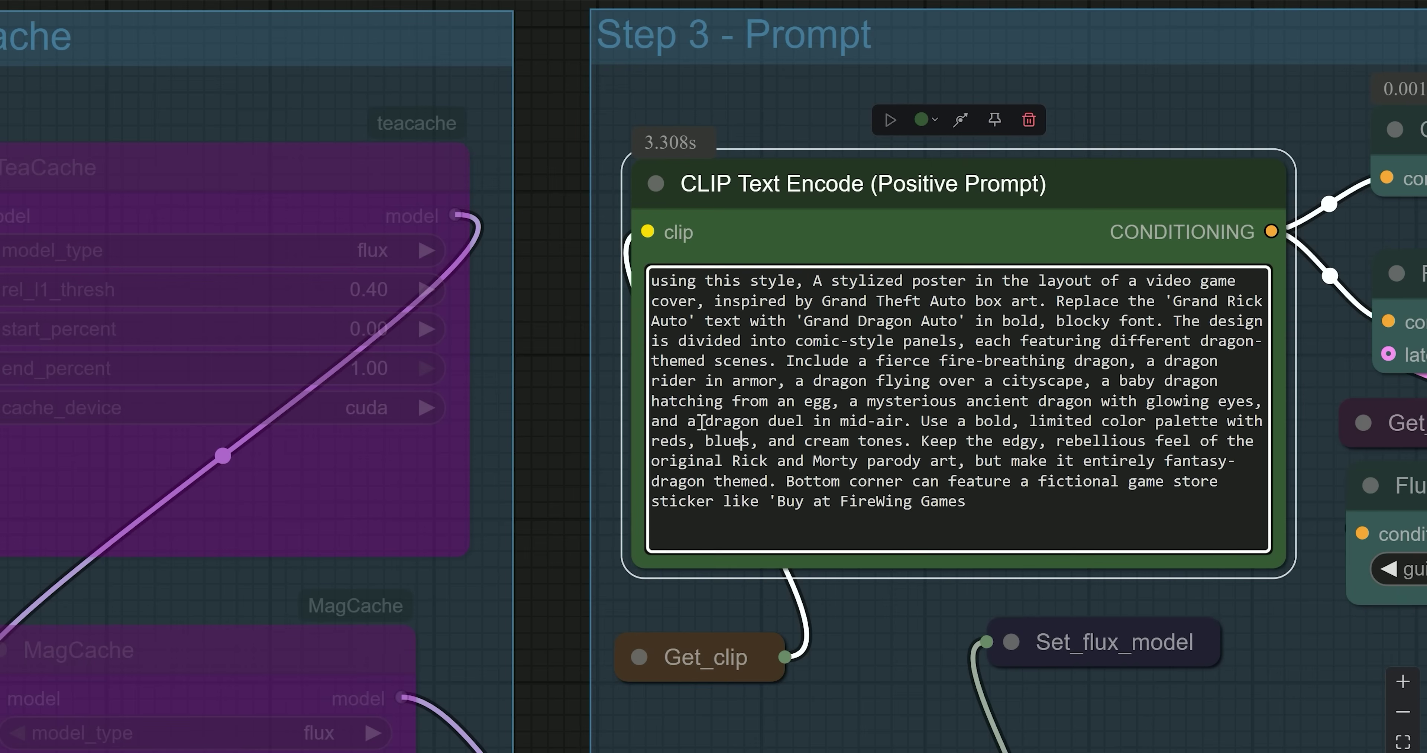
pyautogui.moveTo(678, 419); pyautogui.dragTo(908, 421)
pyautogui.click(920, 421)
pyautogui.scroll(-2, 1018, 422)
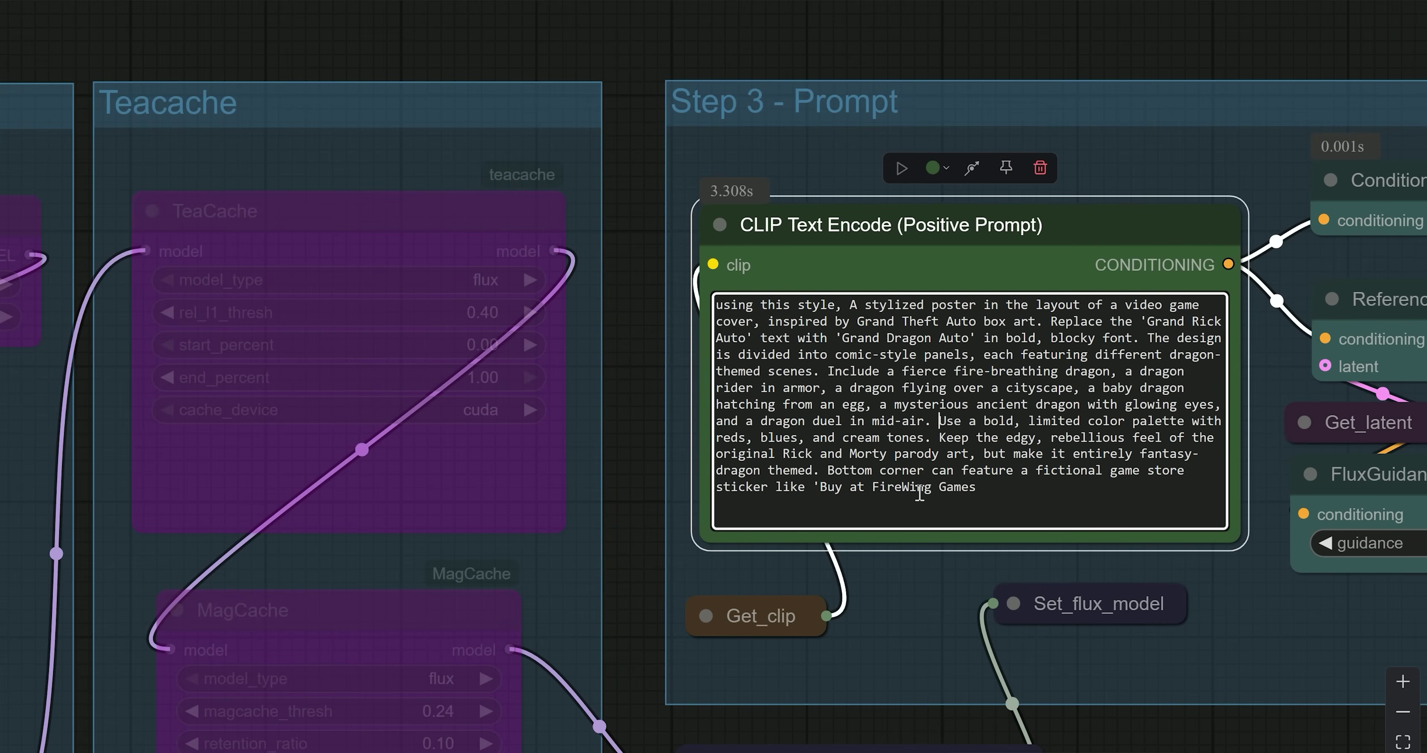
pyautogui.hotkey('ctrl', 'Return')
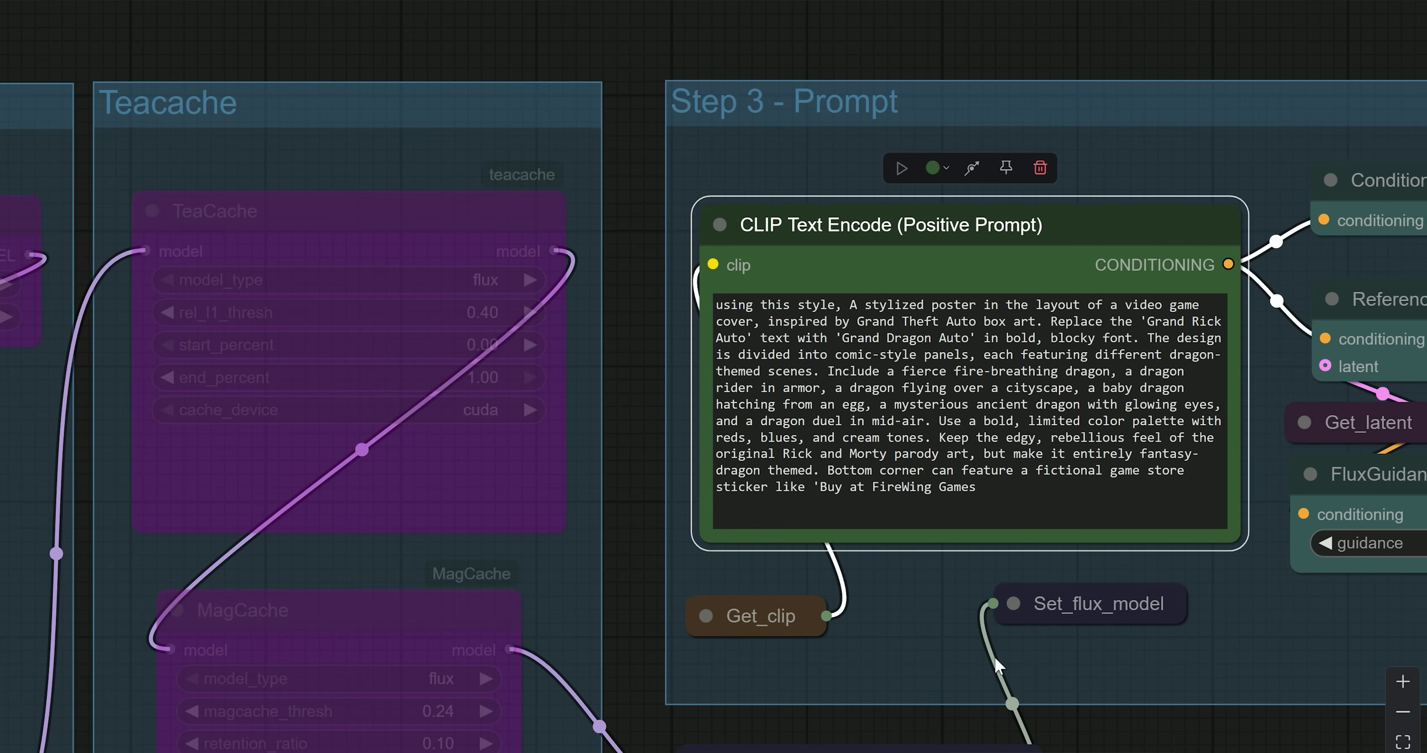
# Check the prompt's closing wording on the dragon theme and the 'Buy at FireWing Games' store sticker.
pyautogui.scroll(3, 1046, 467)
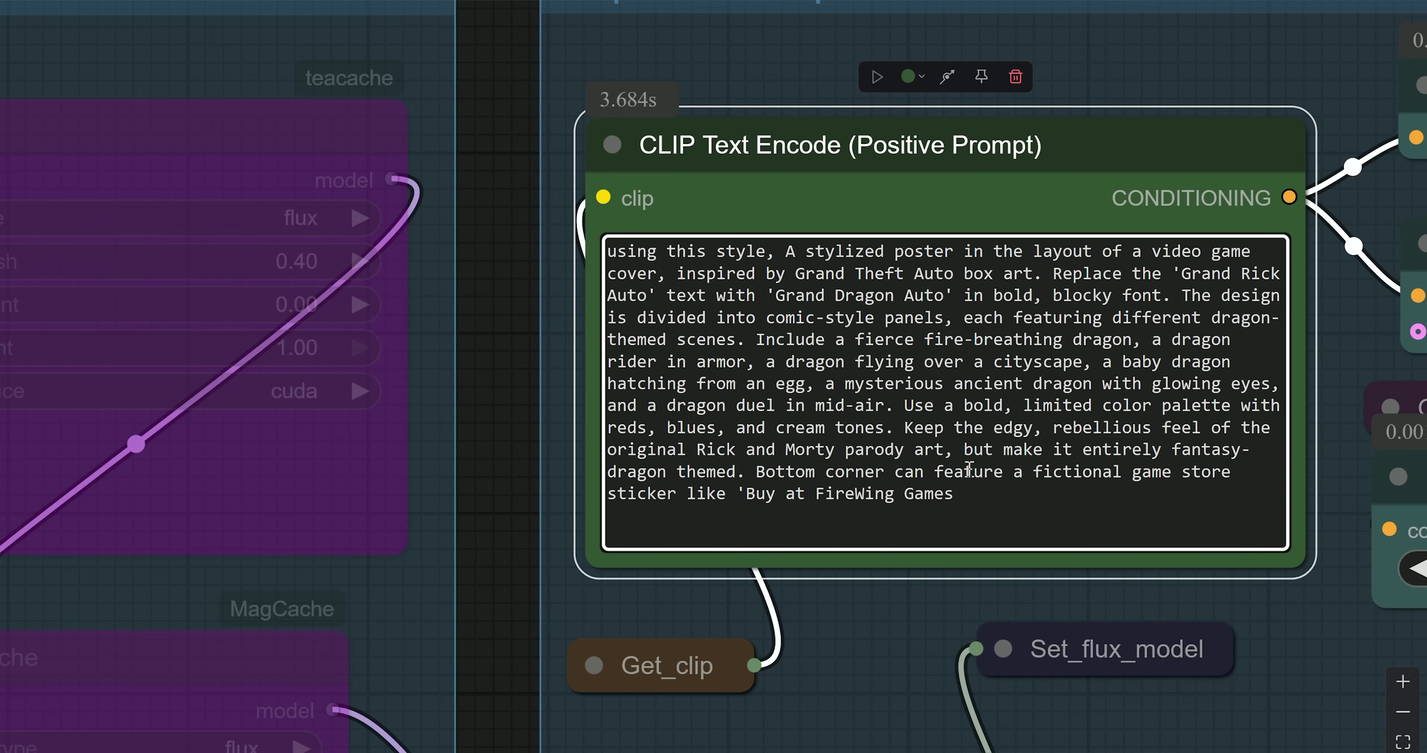
pyautogui.moveTo(745, 475); pyautogui.dragTo(609, 475)
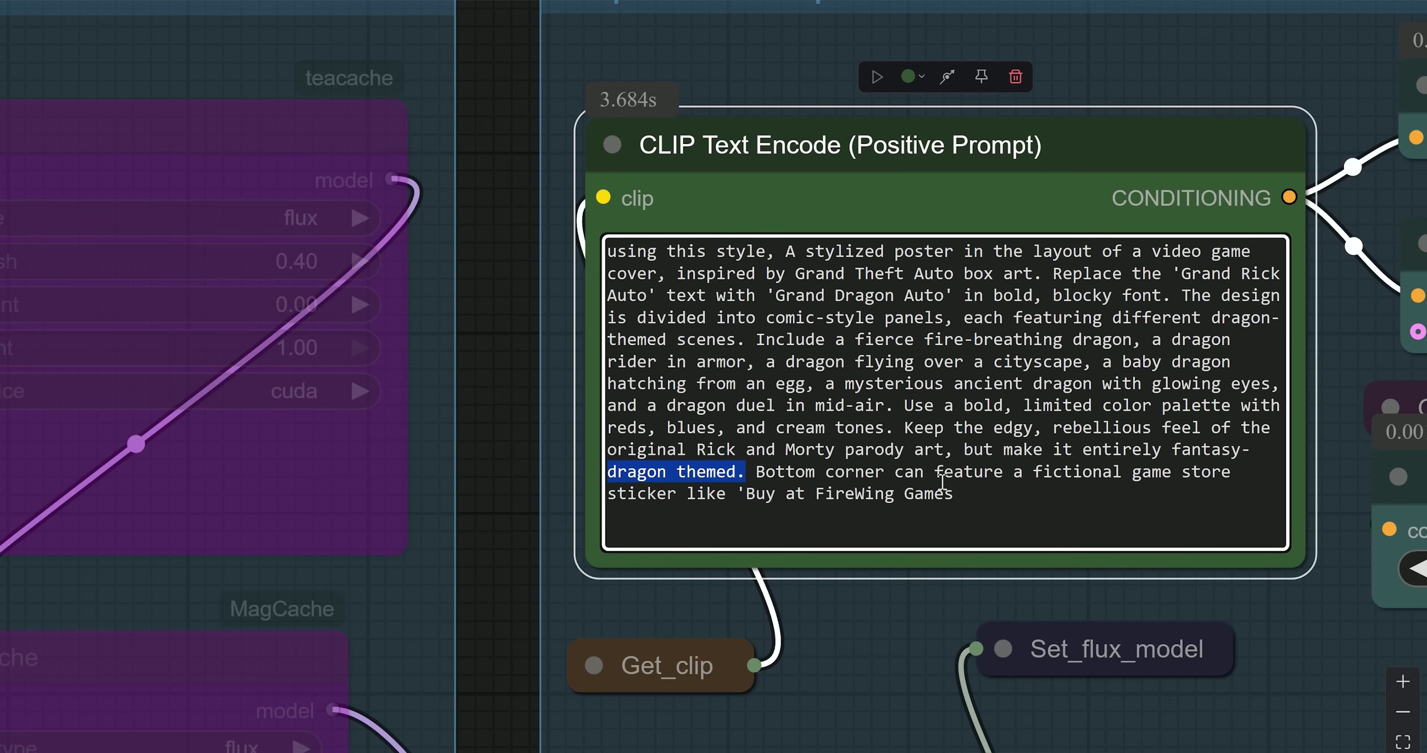
pyautogui.moveTo(936, 472); pyautogui.dragTo(1206, 486)
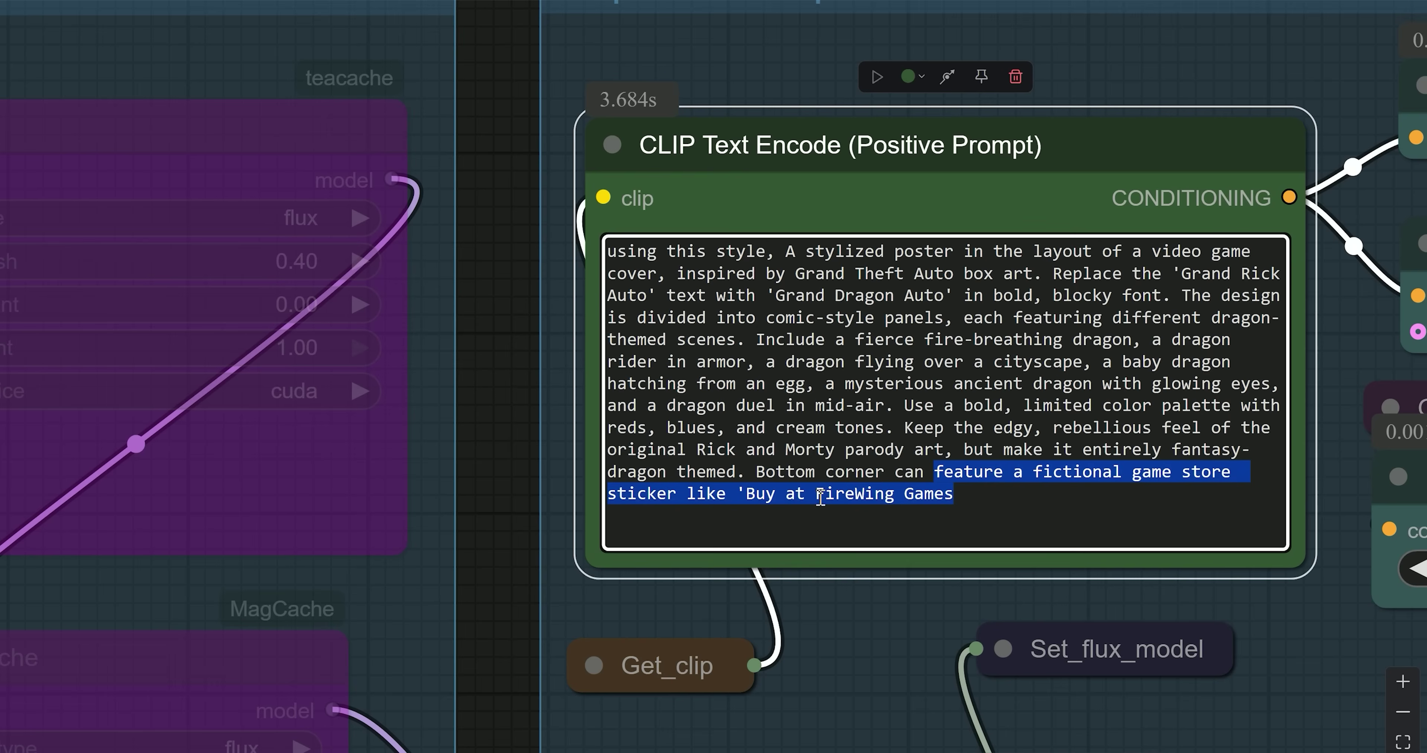
pyautogui.moveTo(737, 494); pyautogui.dragTo(987, 493)
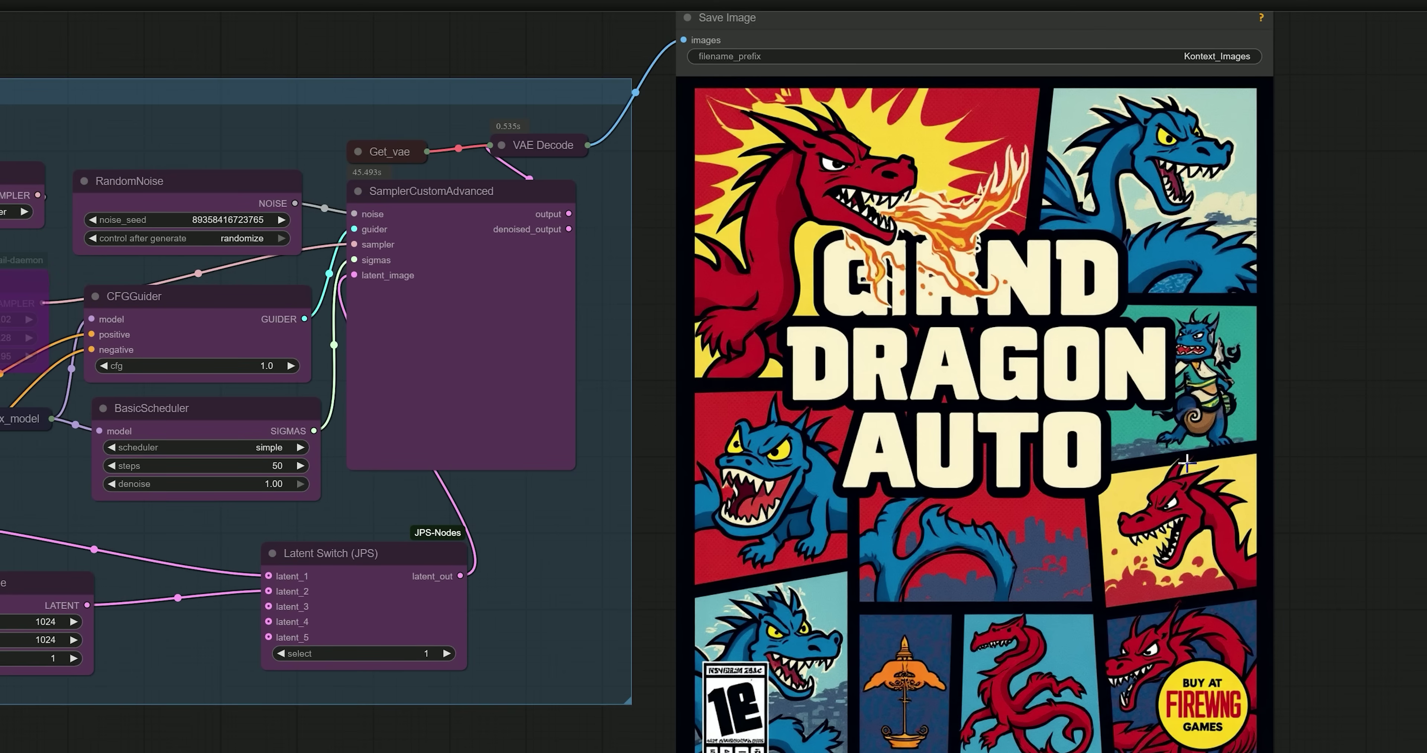
# Examine the title lettering, dragon panels and corner sticker of the generated poster in the Save Image result.
pyautogui.scroll(-2, 1353, 461)
pyautogui.moveTo(486, 750); pyautogui.dragTo(1098, 642)
pyautogui.hscroll(10, 1101, 649)
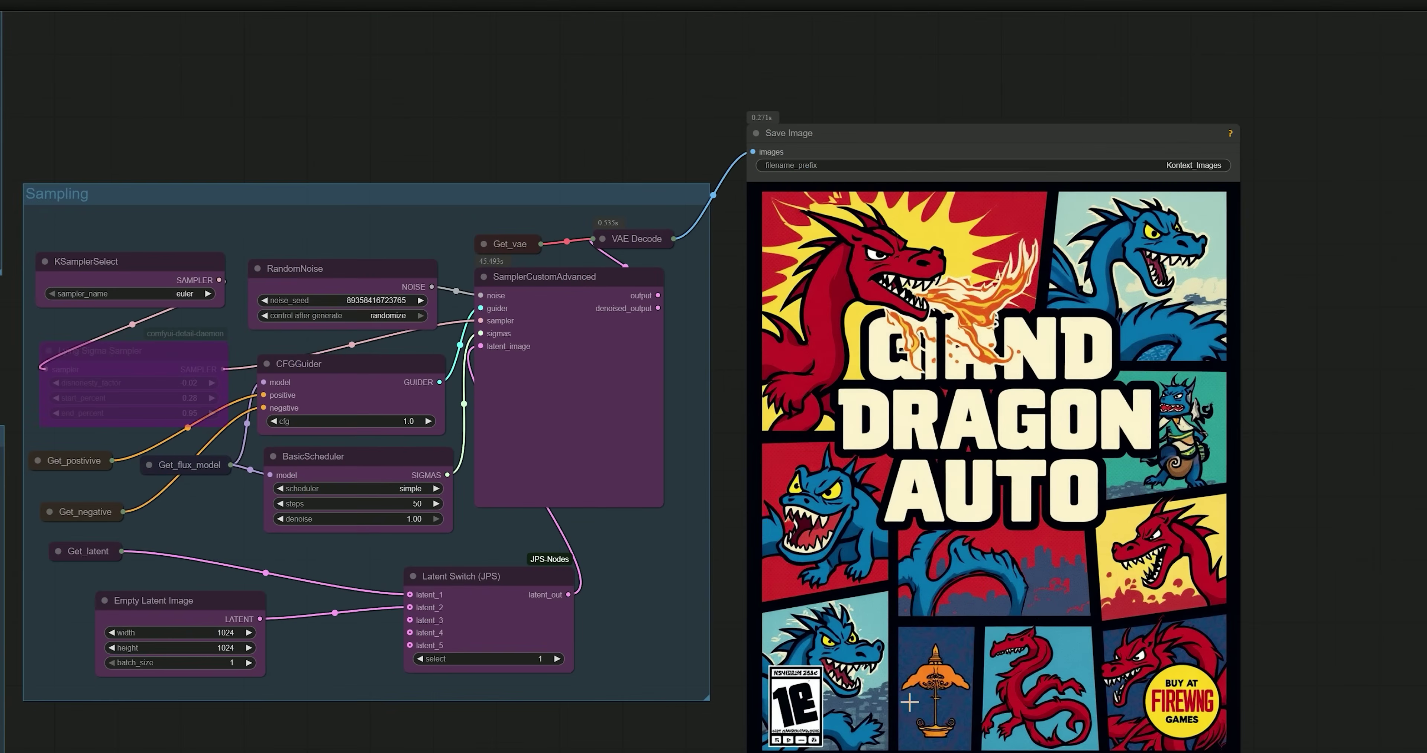
pyautogui.scroll(3, 1026, 597)
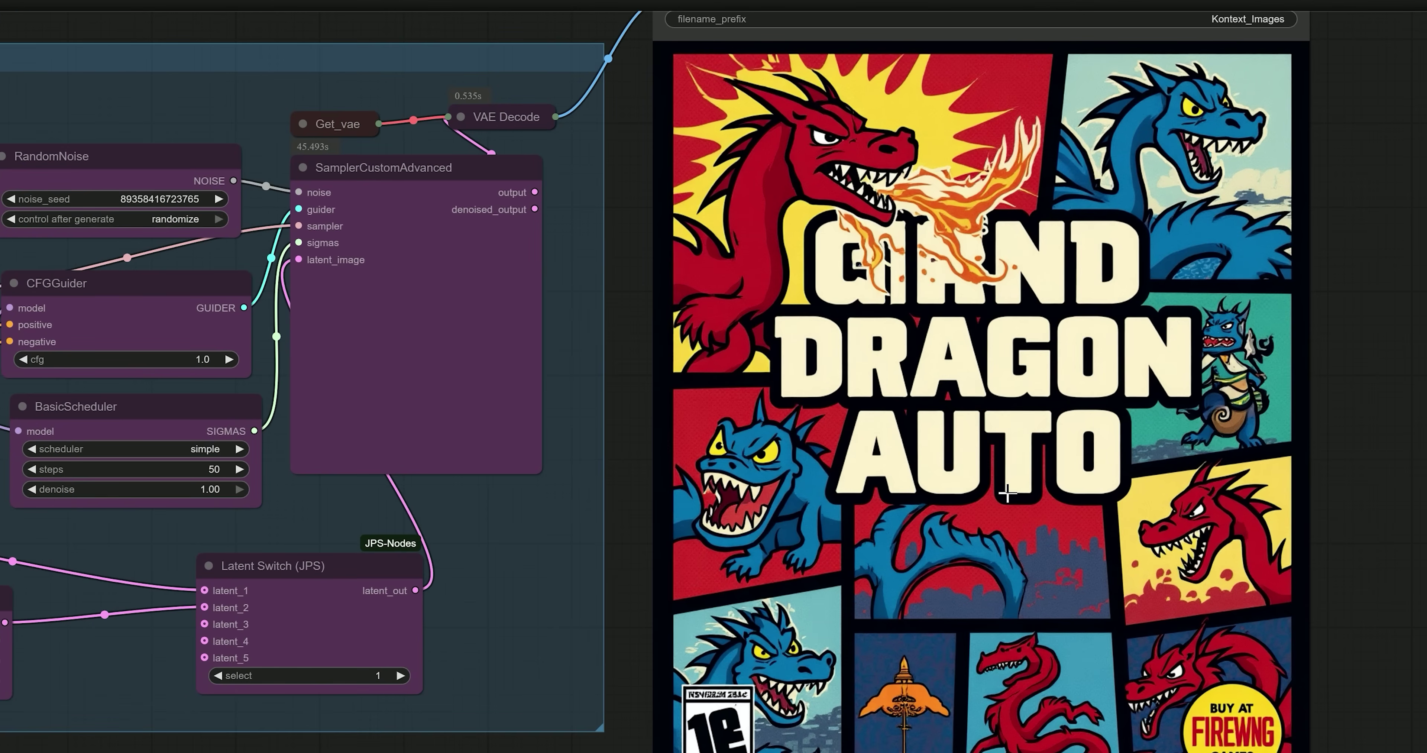
pyautogui.click(934, 476)
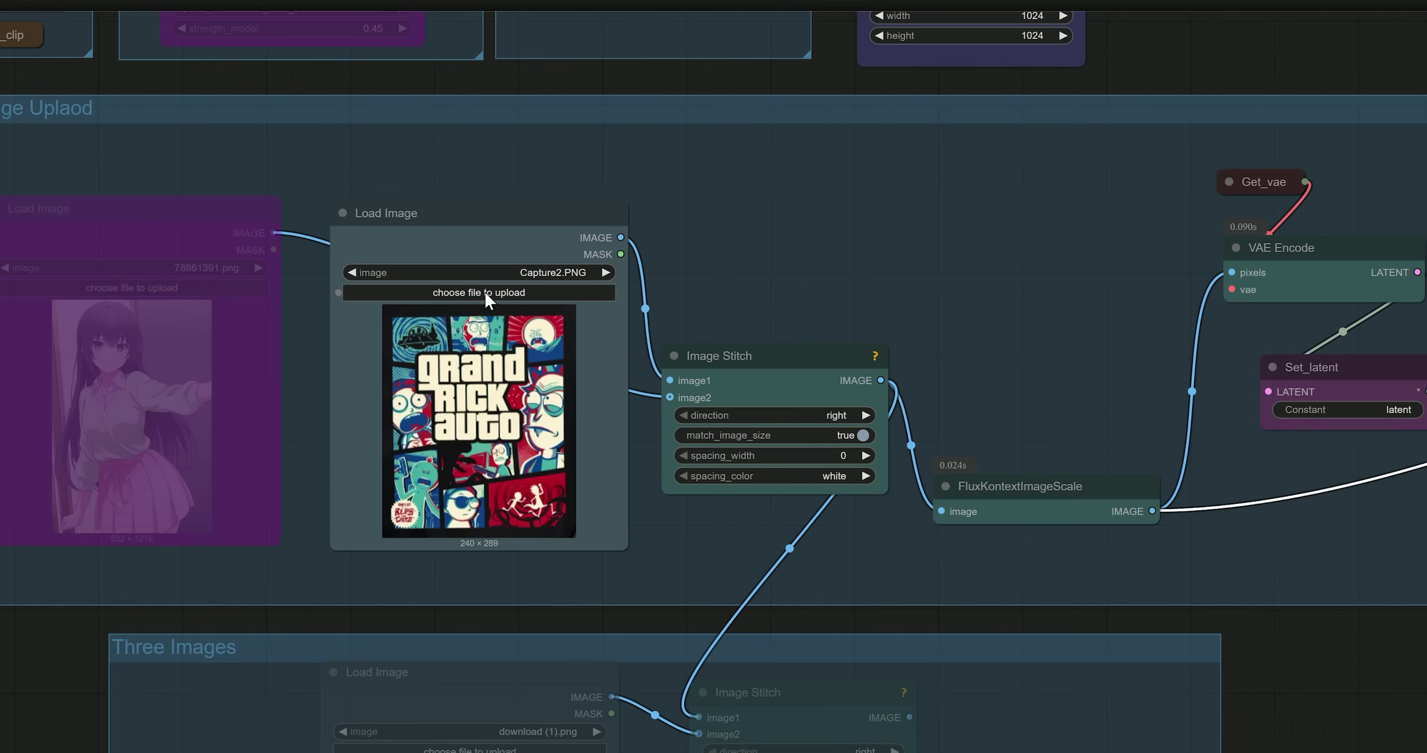
# Load albert_einstein.webp into the active Load Image node.
pyautogui.click(486, 299)
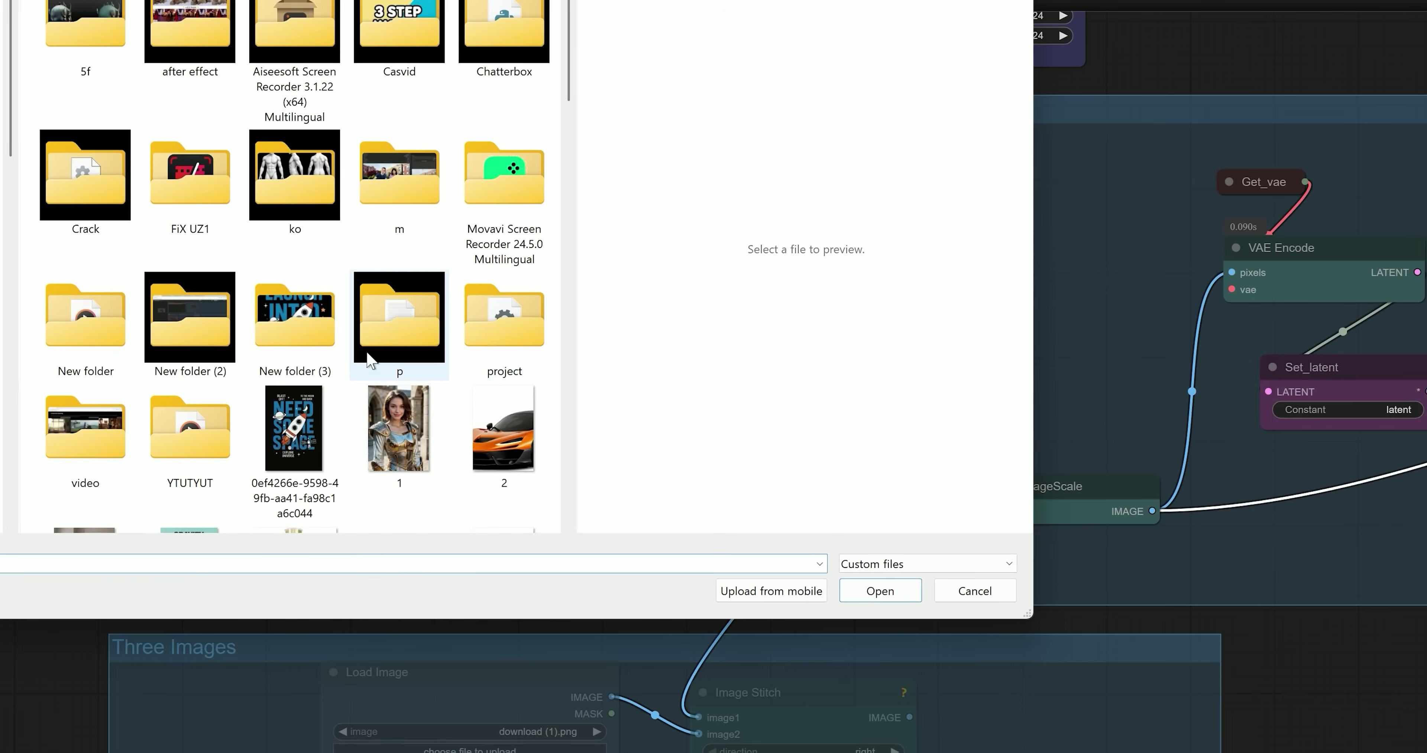
pyautogui.scroll(-5, 348, 363)
pyautogui.doubleClick(215, 471)
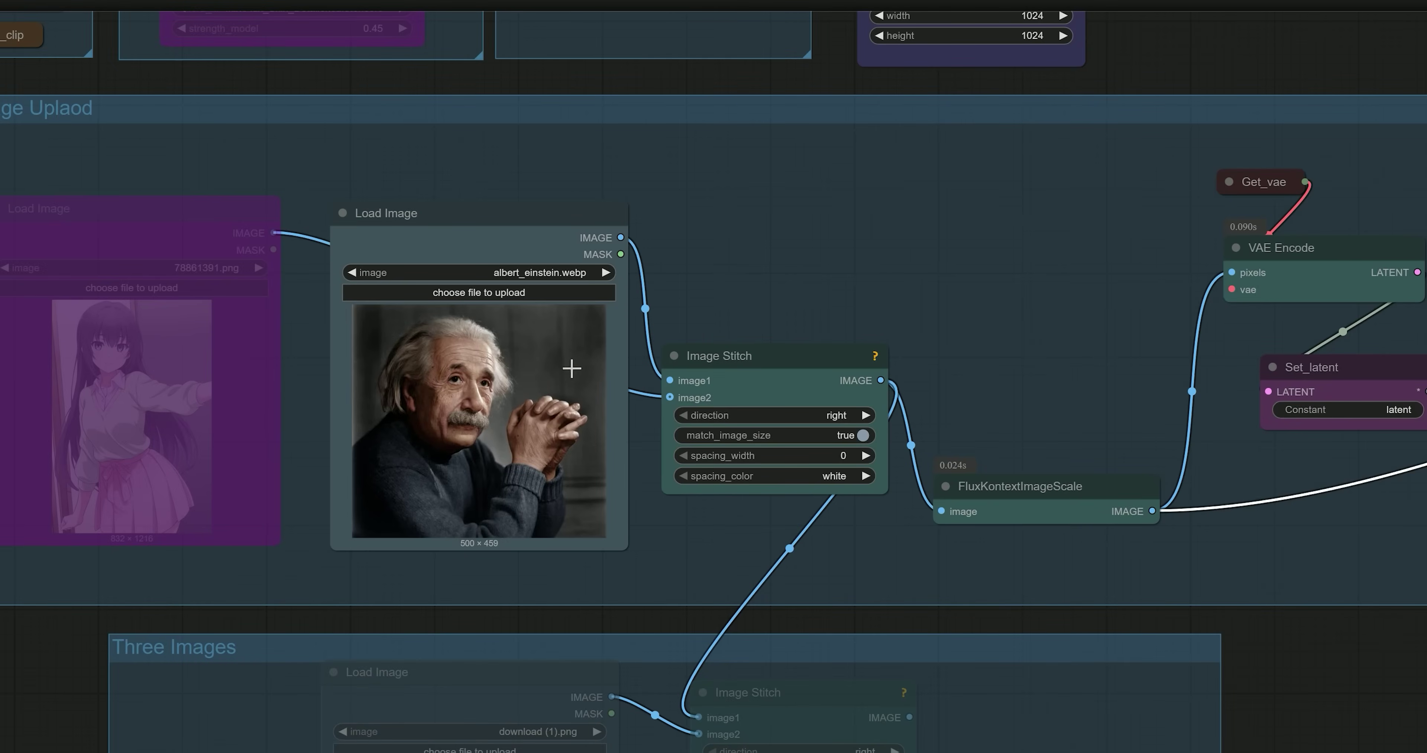
pyautogui.click(484, 255)
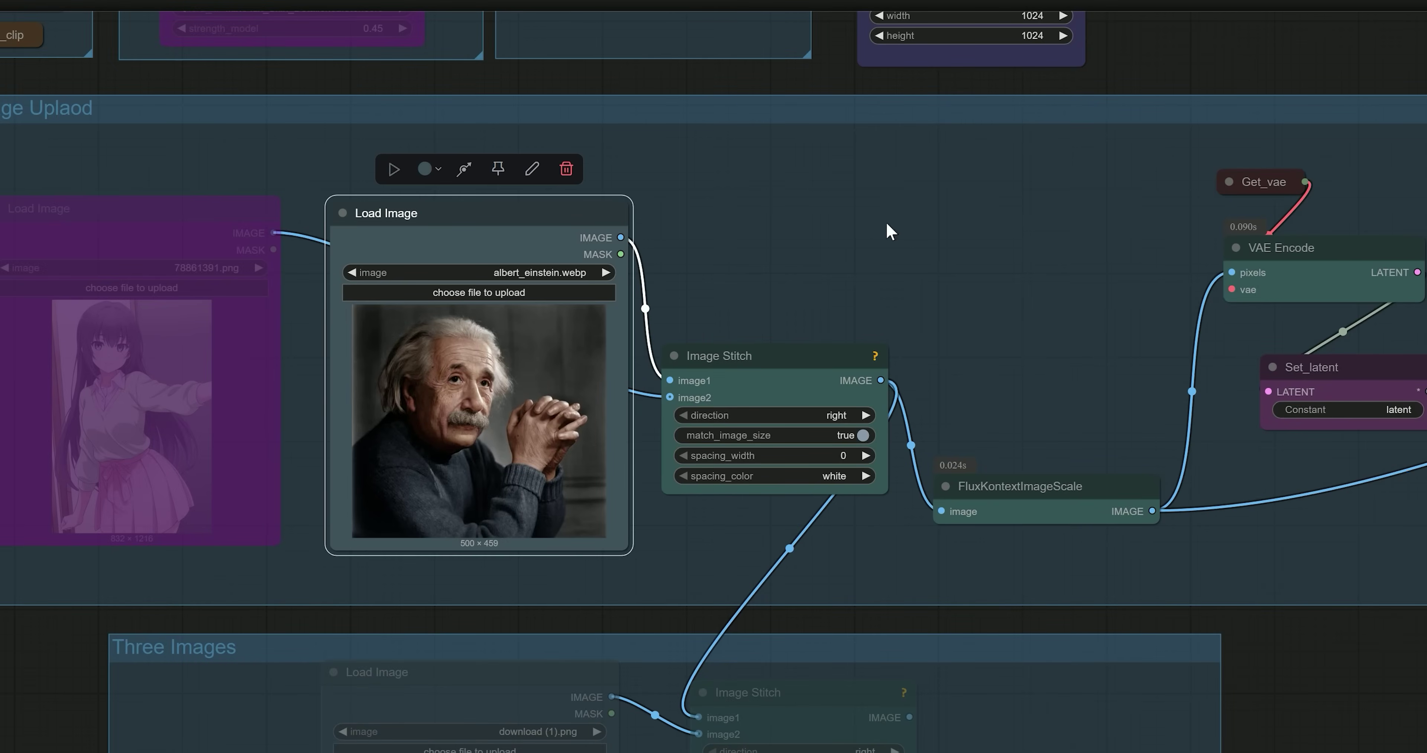
# Replace the whole poster prompt in the positive prompt node with the copied prompt for the portrait and check its wording.
pyautogui.moveTo(1278, 42); pyautogui.dragTo(1426, 220)
pyautogui.scroll(1, 945, 526)
pyautogui.scroll(3, 947, 531)
pyautogui.scroll(-4, 1194, 382)
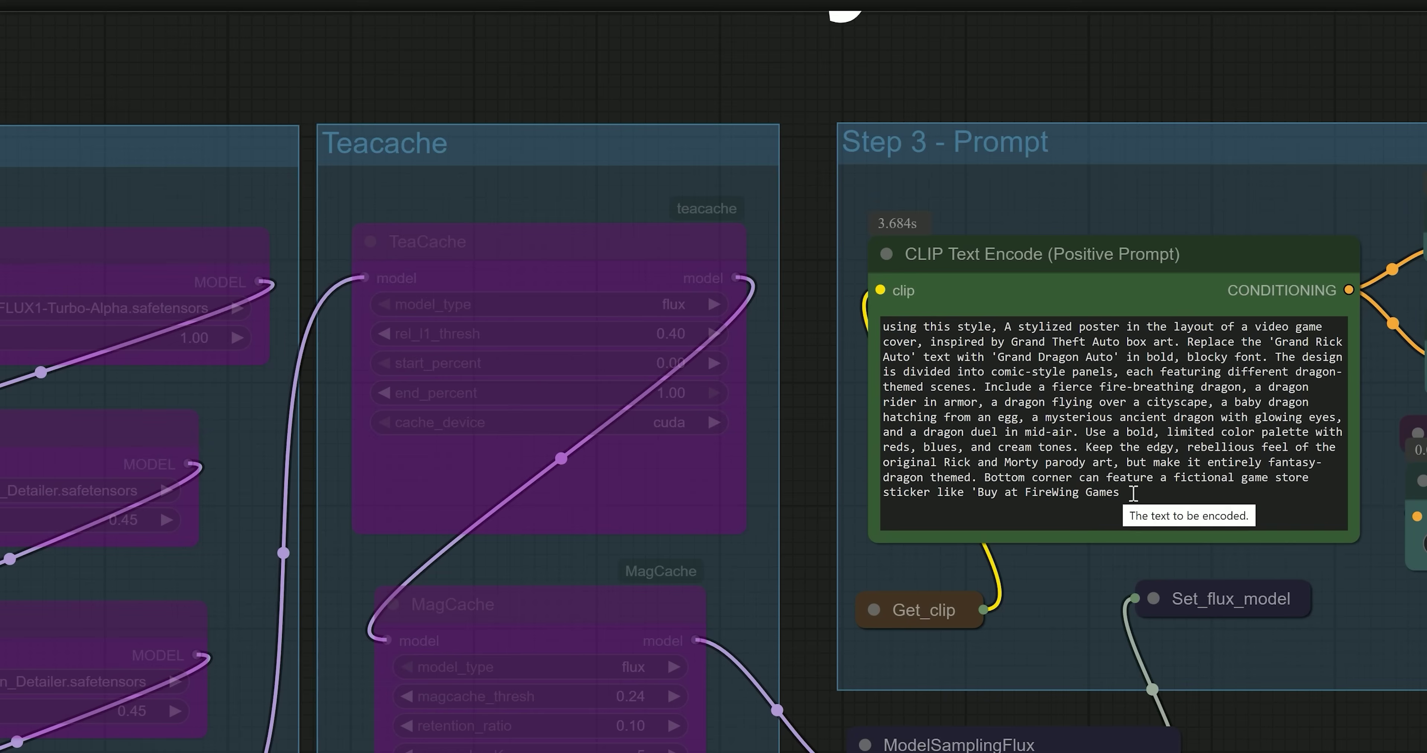
pyautogui.moveTo(1119, 491); pyautogui.dragTo(971, 492)
pyautogui.moveTo(997, 491); pyautogui.dragTo(829, 309)
pyautogui.click(1056, 456)
pyautogui.moveTo(1149, 507); pyautogui.dragTo(853, 296)
pyautogui.rightClick(982, 376)
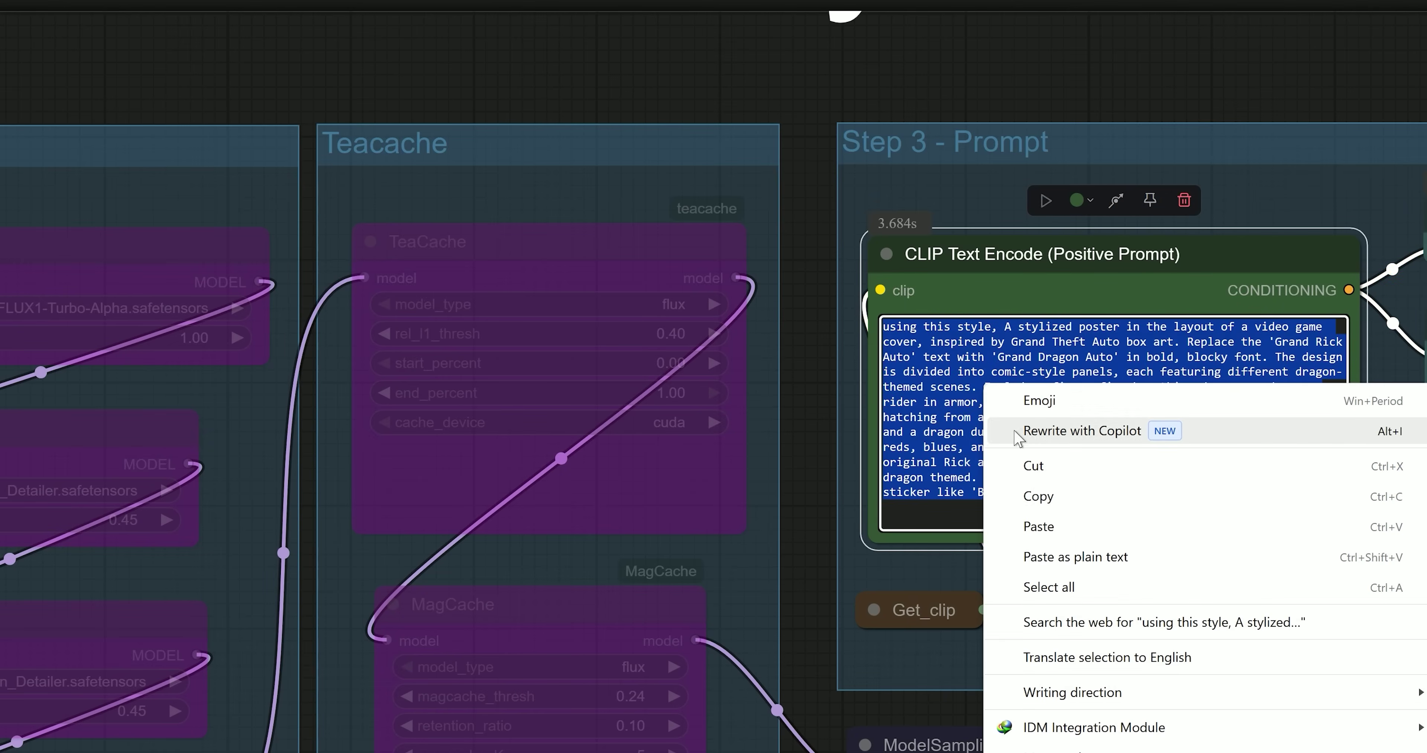
pyautogui.click(1042, 527)
pyautogui.scroll(1, 857, 321)
pyautogui.moveTo(811, 370); pyautogui.dragTo(585, 381)
pyautogui.moveTo(715, 346); pyautogui.dragTo(1130, 349)
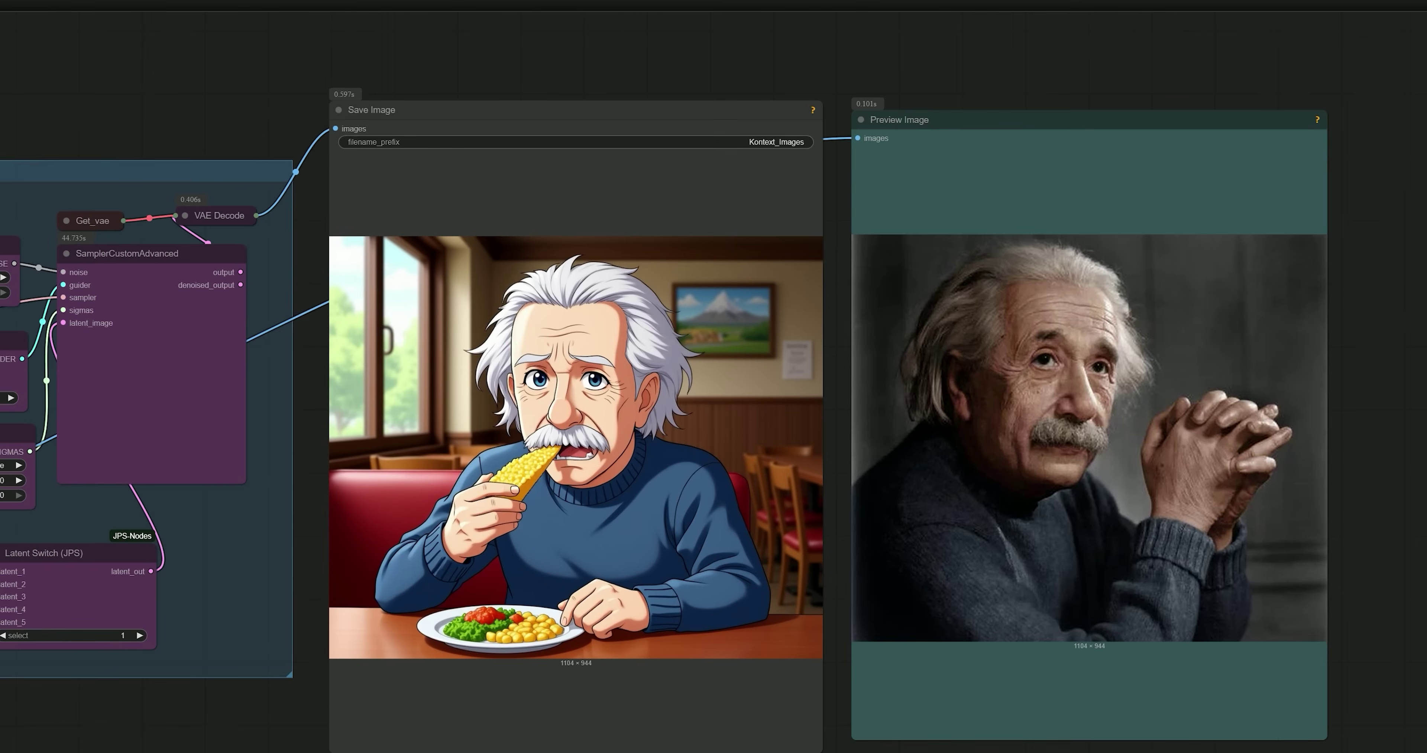
# Compare the Save Image result with the original portrait, and check the prompt "convert the reference image into the line art".
pyautogui.scroll(1, 714, 397)
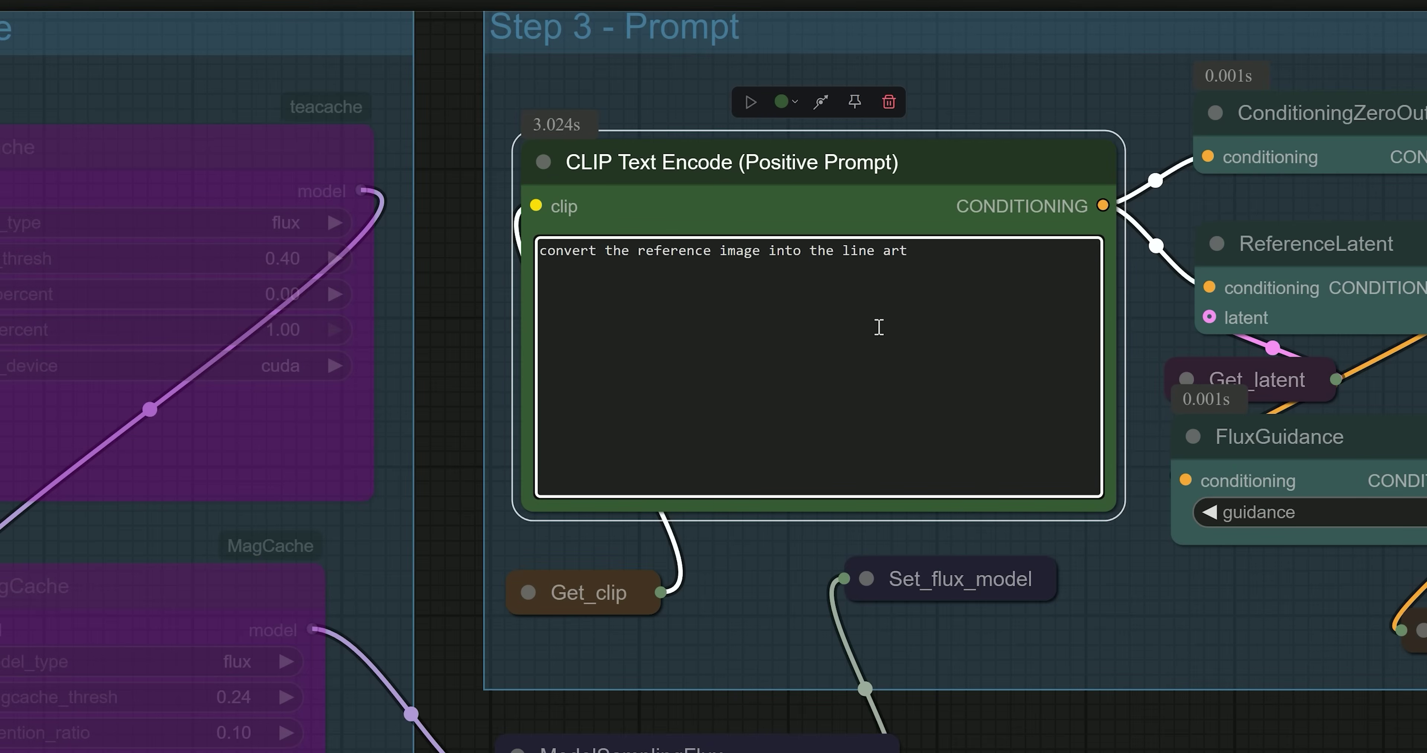
pyautogui.scroll(-2, 875, 323)
pyautogui.moveTo(622, 262); pyautogui.dragTo(905, 266)
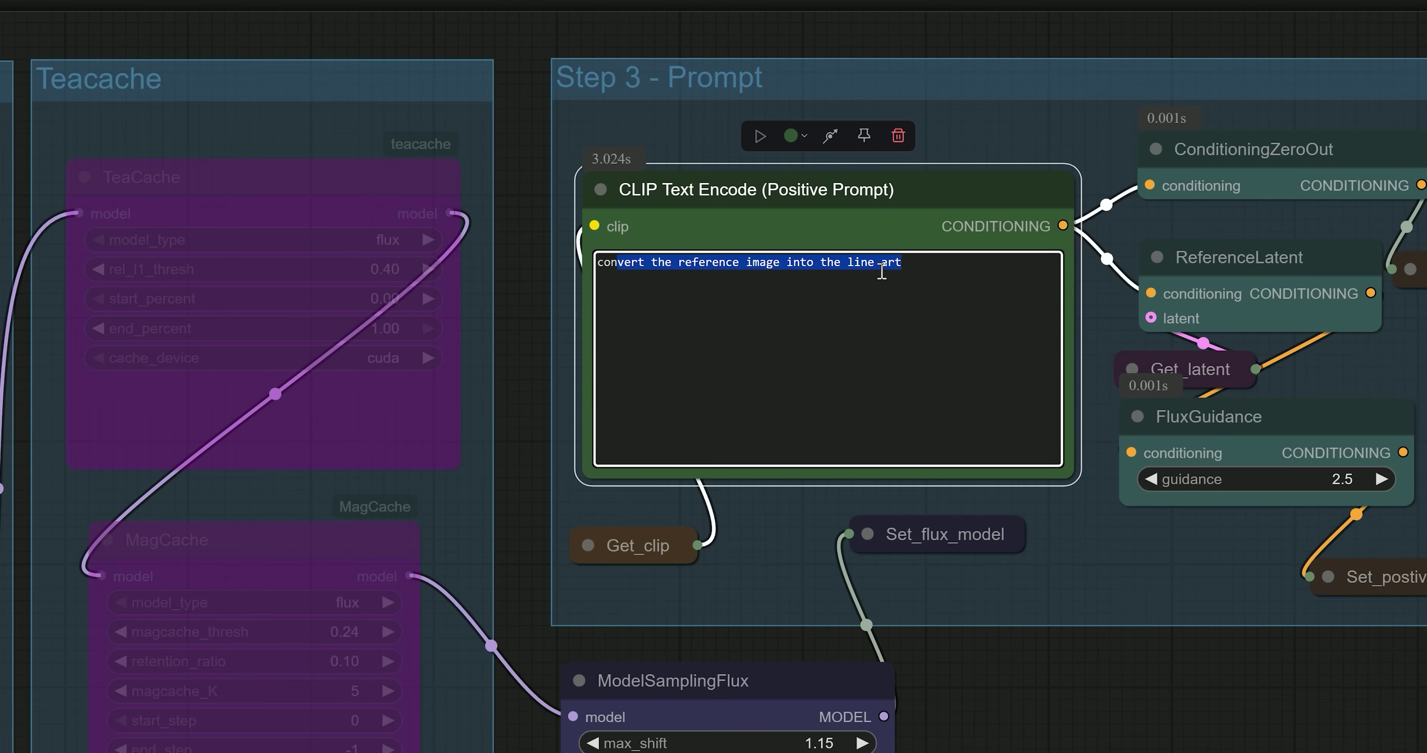
pyautogui.click(779, 261)
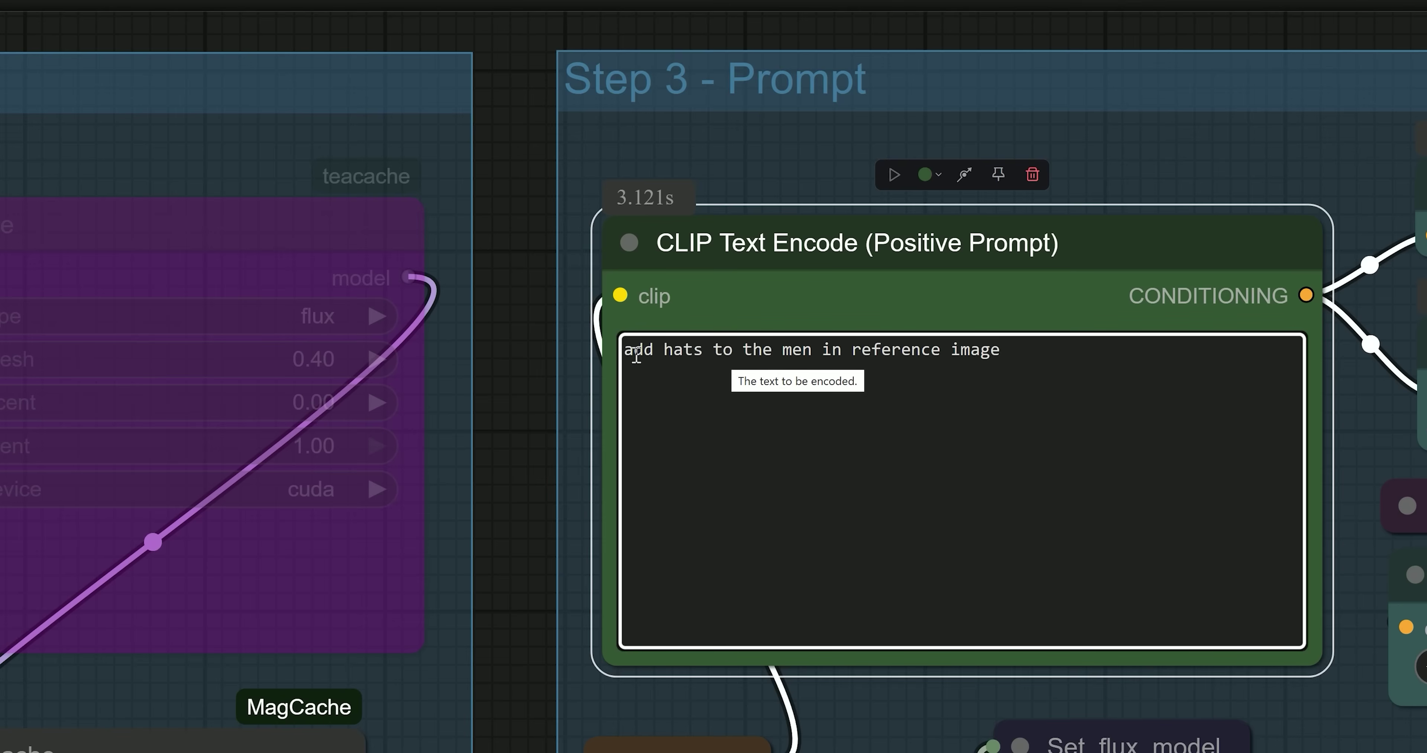
# Check the wording of the positive prompt "add hats to the men in reference image".
pyautogui.moveTo(626, 346); pyautogui.dragTo(1003, 359)
pyautogui.scroll(-6, 1073, 451)
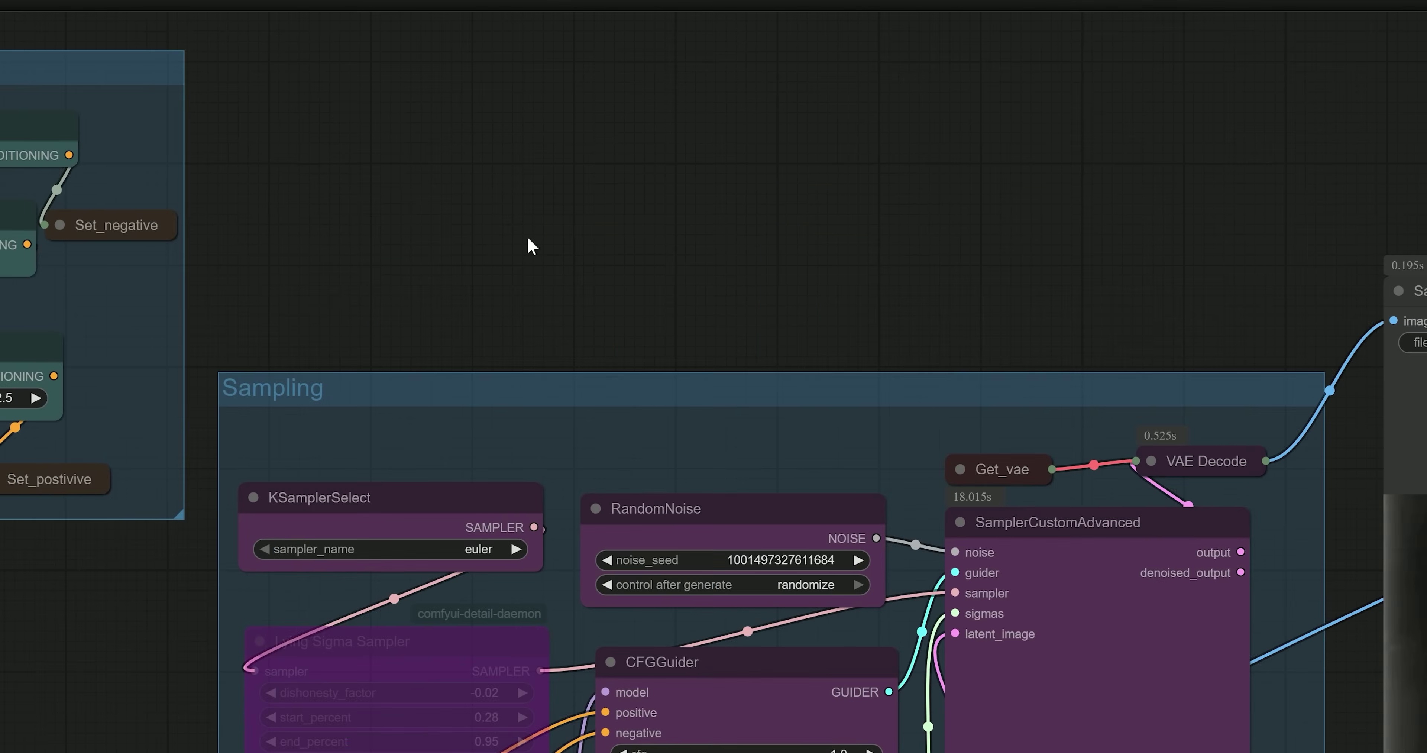
pyautogui.scroll(3, 619, 380)
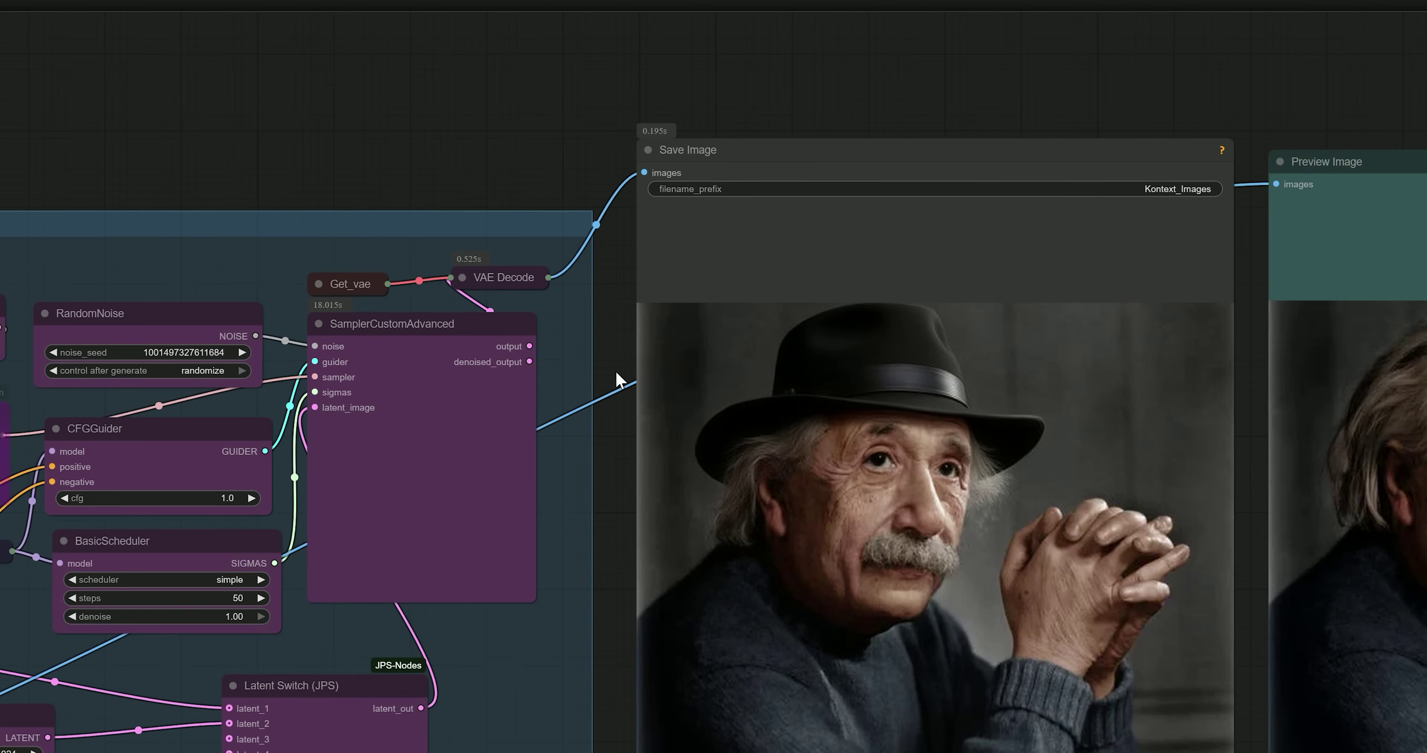
# Examine the hat edit in the Save Image result against the original portrait, and look over the Sampling group's settings.
pyautogui.moveTo(617, 372); pyautogui.dragTo(476, 271)
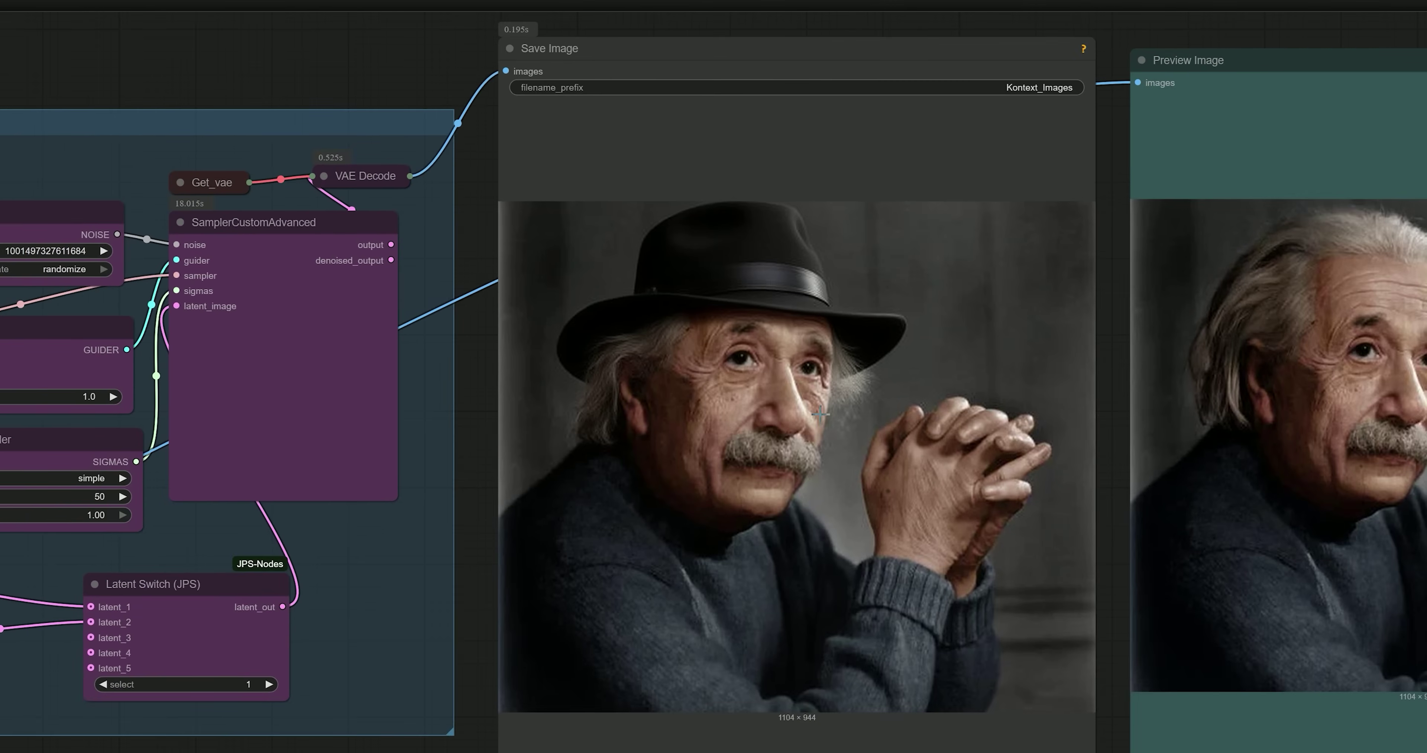
pyautogui.scroll(1, 823, 416)
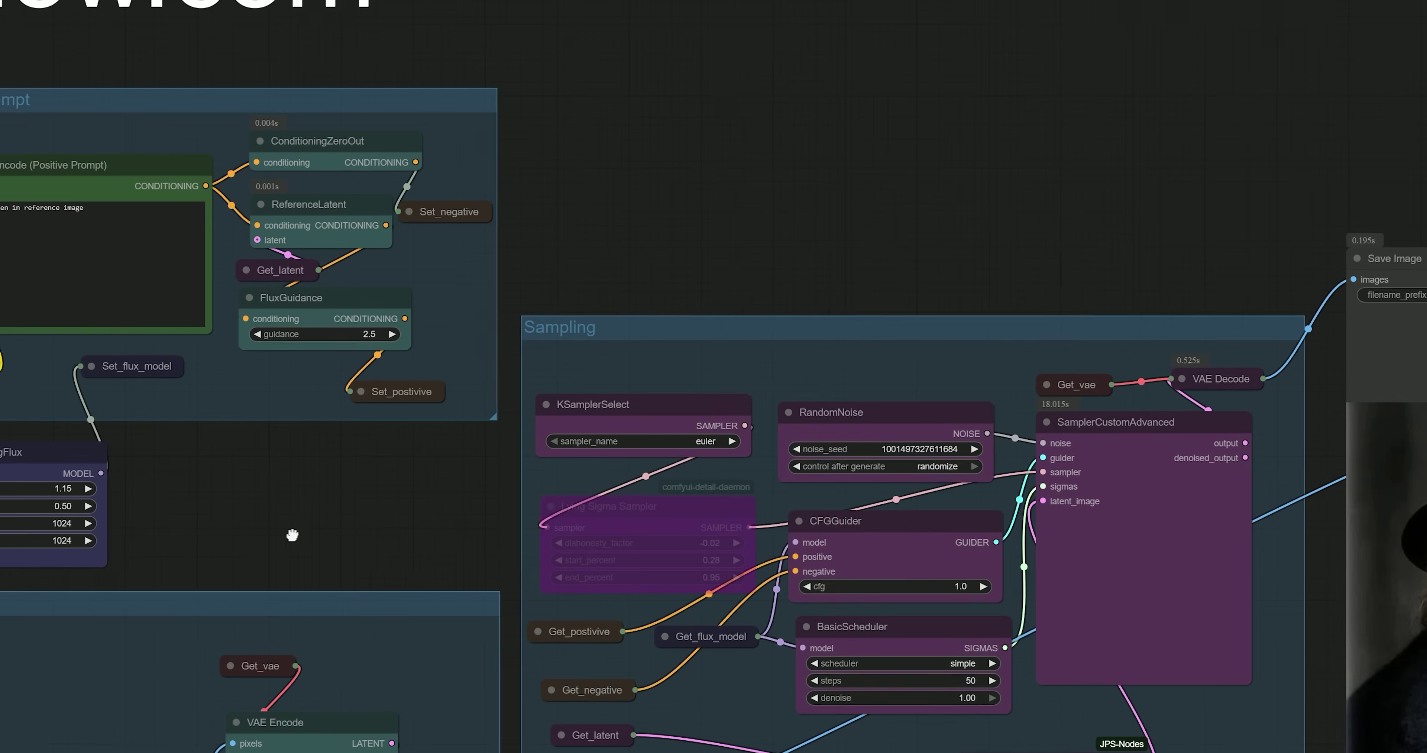
pyautogui.hscroll(10, 605, 140)
pyautogui.scroll(-3, 605, 141)
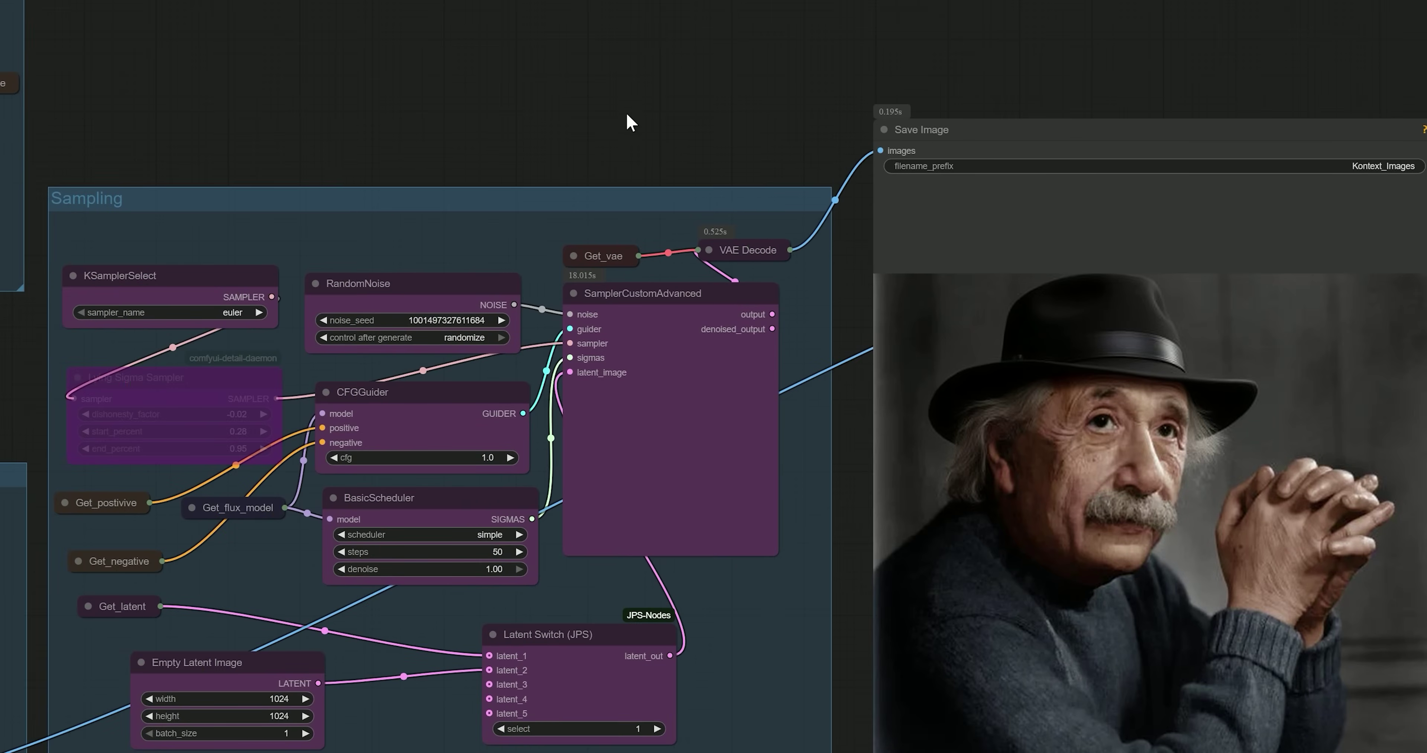
pyautogui.scroll(-1, 627, 104)
pyautogui.click(939, 297)
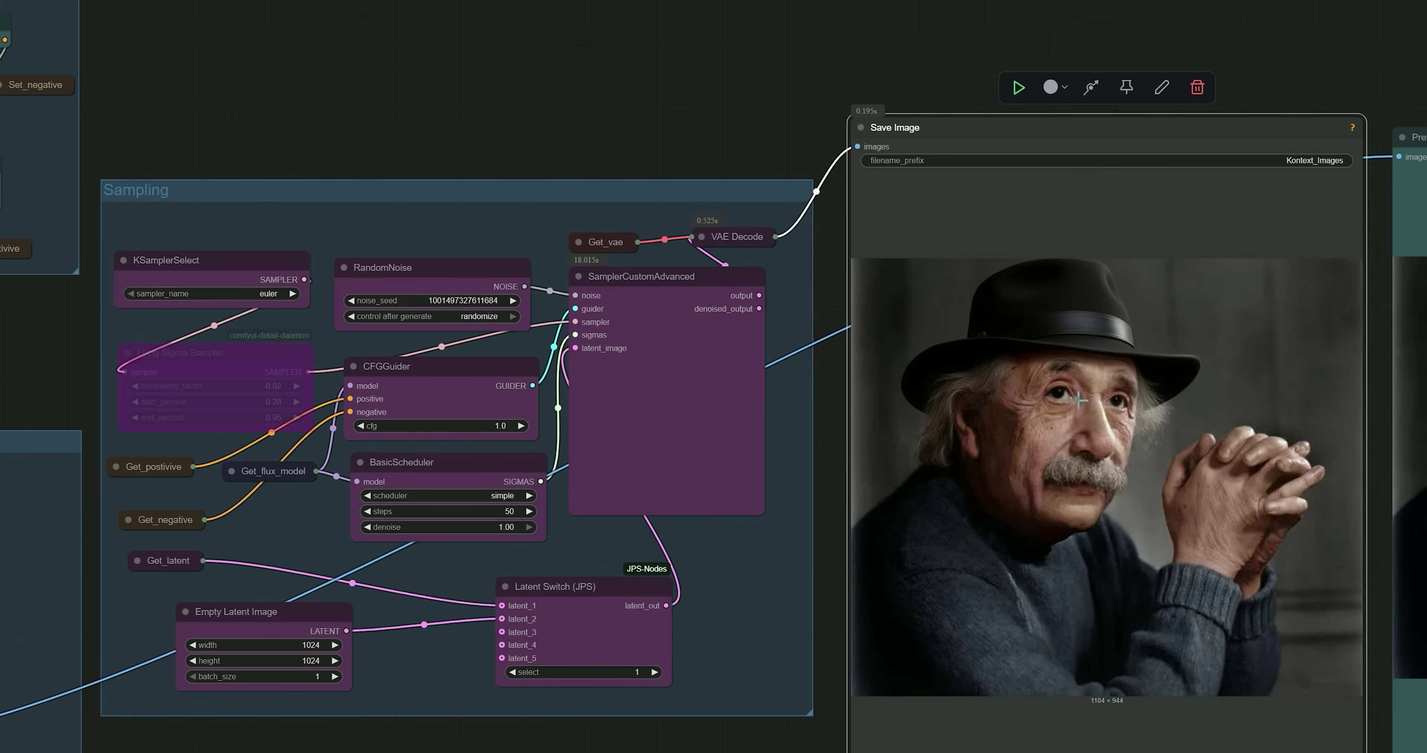
pyautogui.scroll(-2, 1081, 397)
# Nudge the Save Image and Preview Image nodes slightly beside the Sampling group.
pyautogui.moveTo(1121, 367)
pyautogui.mouseDown()
pyautogui.moveTo(1094, 383)
pyautogui.moveTo(1133, 375)
pyautogui.mouseUp()
pyautogui.moveTo(1413, 182); pyautogui.dragTo(1405, 196)
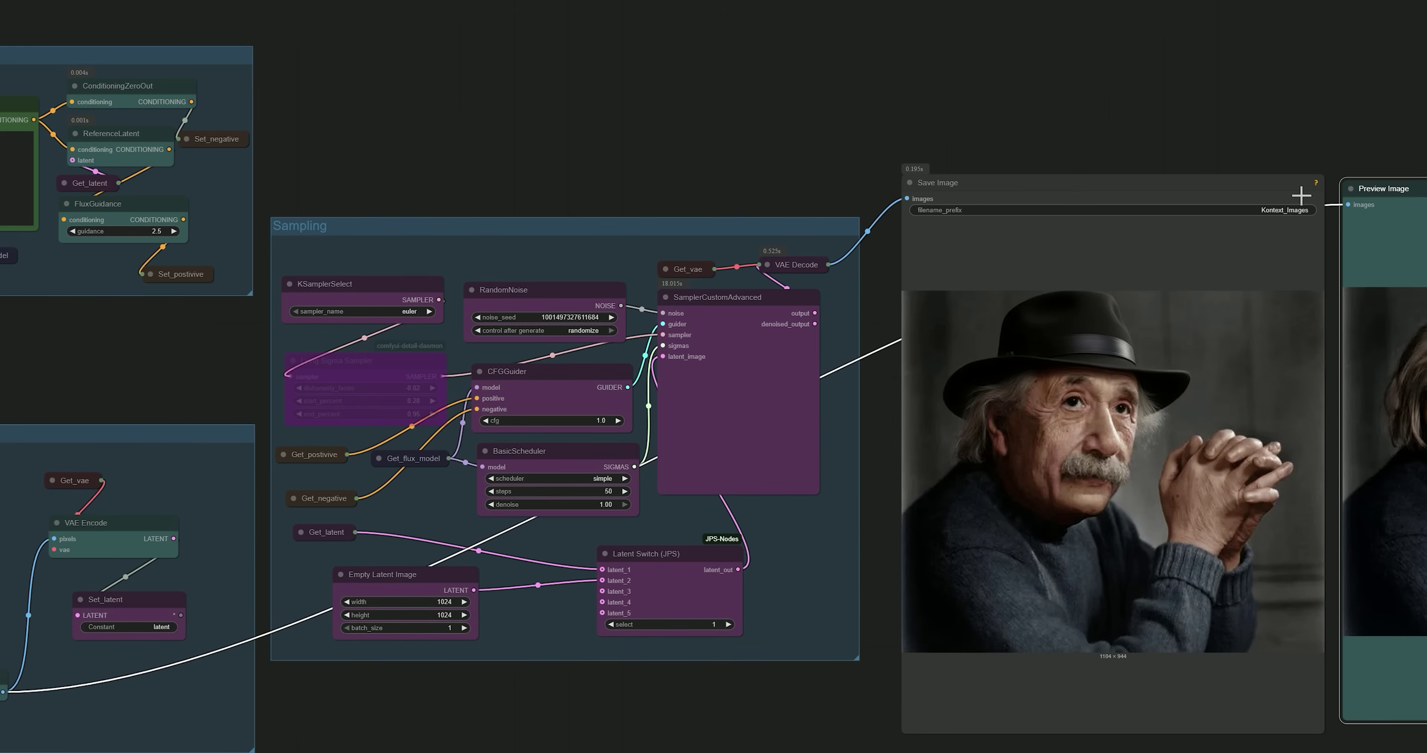
pyautogui.moveTo(567, 145); pyautogui.dragTo(667, 142)
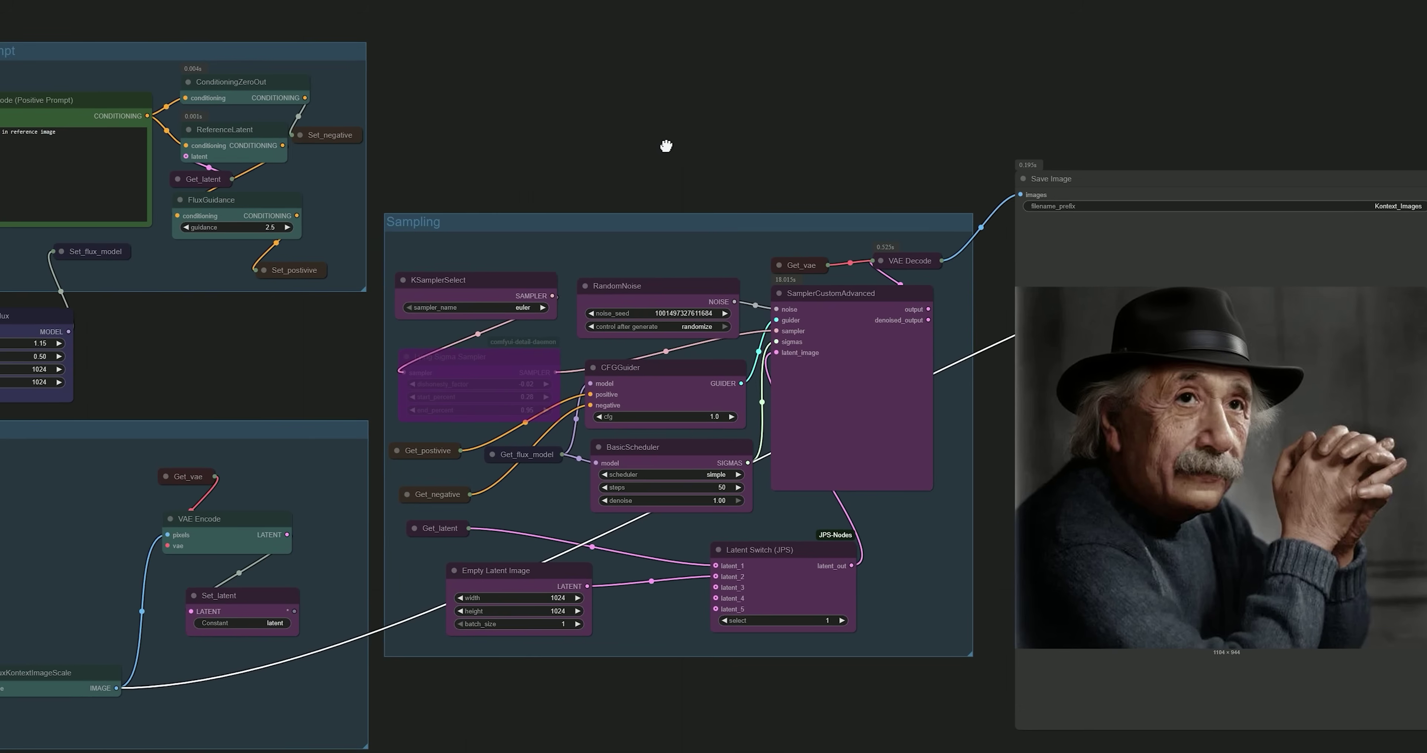
pyautogui.moveTo(1075, 178); pyautogui.dragTo(1067, 178)
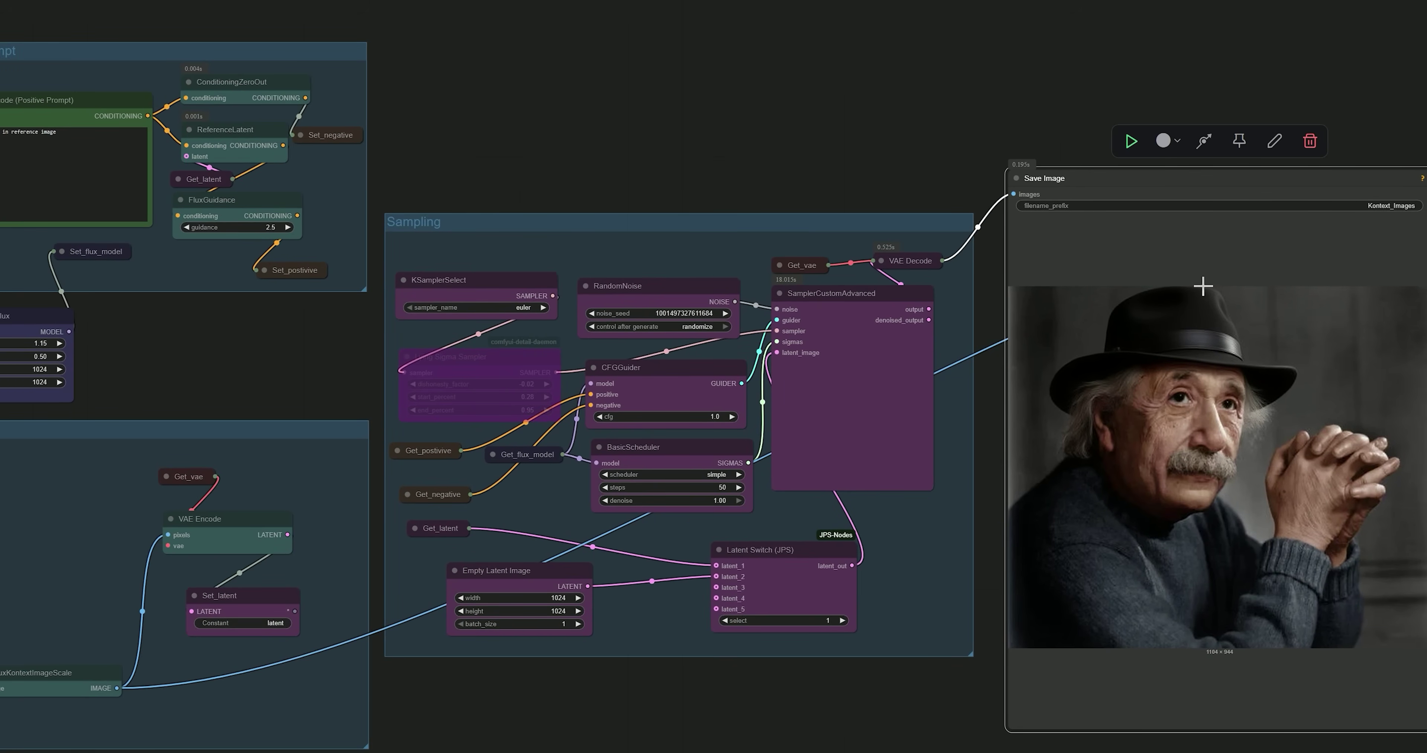
# Load the portrait of the dark-haired woman, 80293772.png, into the first Load Image node of the image upload group.
pyautogui.scroll(-3, 1201, 287)
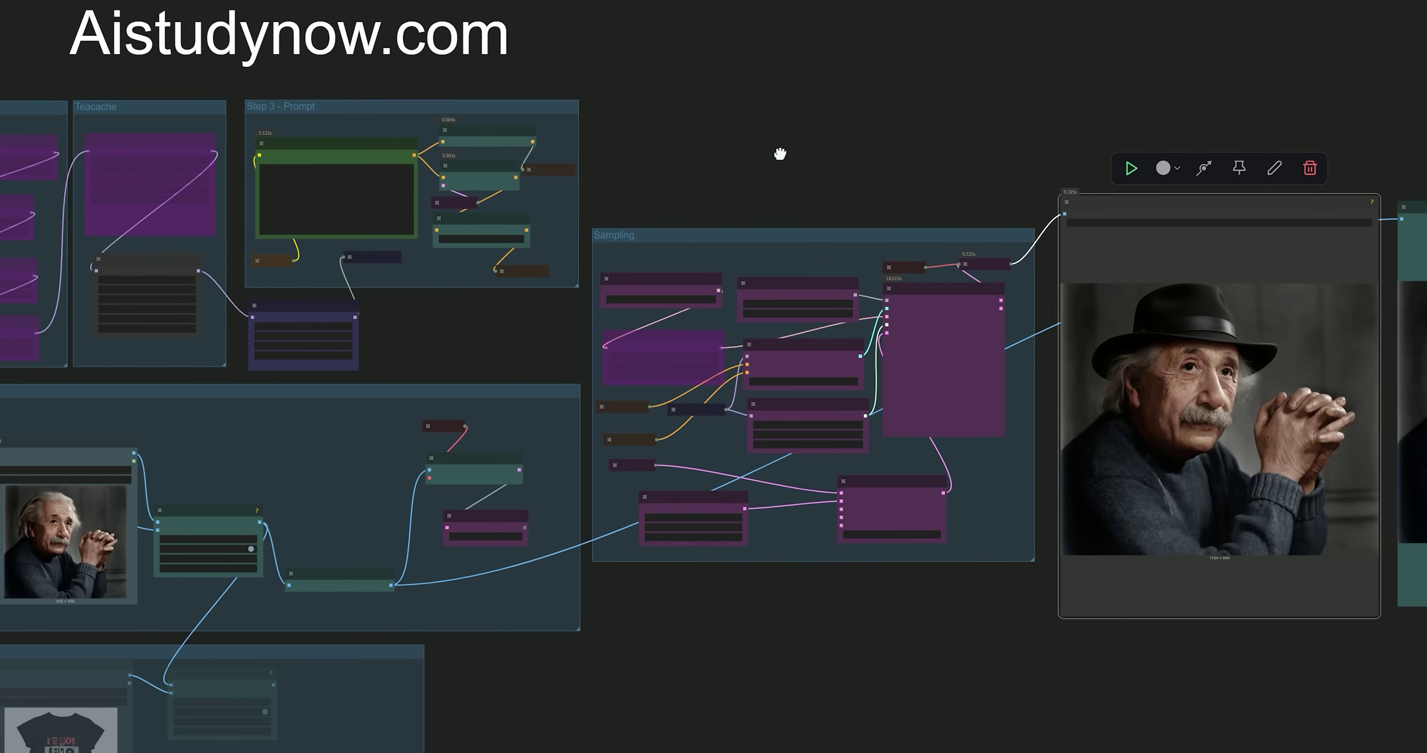
pyautogui.moveTo(781, 149); pyautogui.dragTo(991, 194)
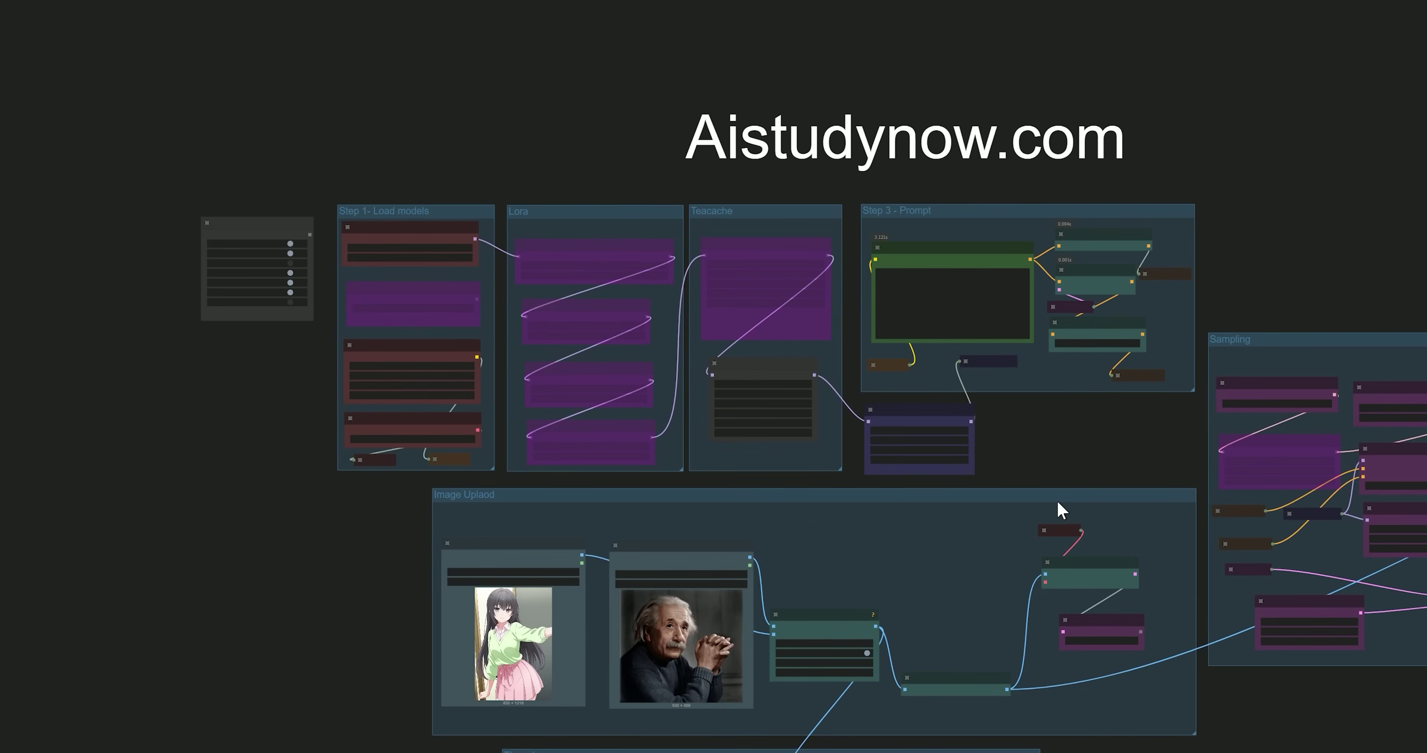
pyautogui.scroll(12, 904, 511)
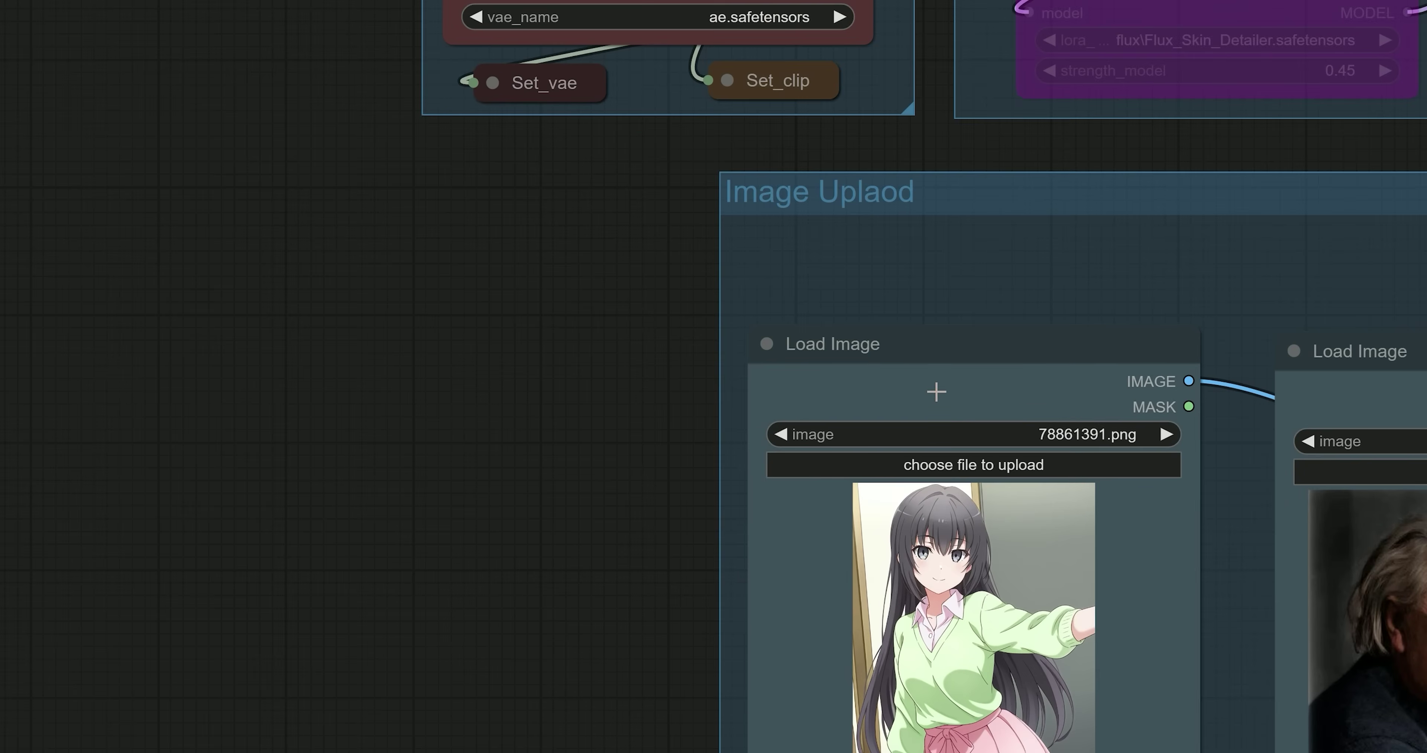
pyautogui.click(936, 391)
pyautogui.scroll(-2, 520, 395)
pyautogui.moveTo(519, 394); pyautogui.dragTo(252, 303)
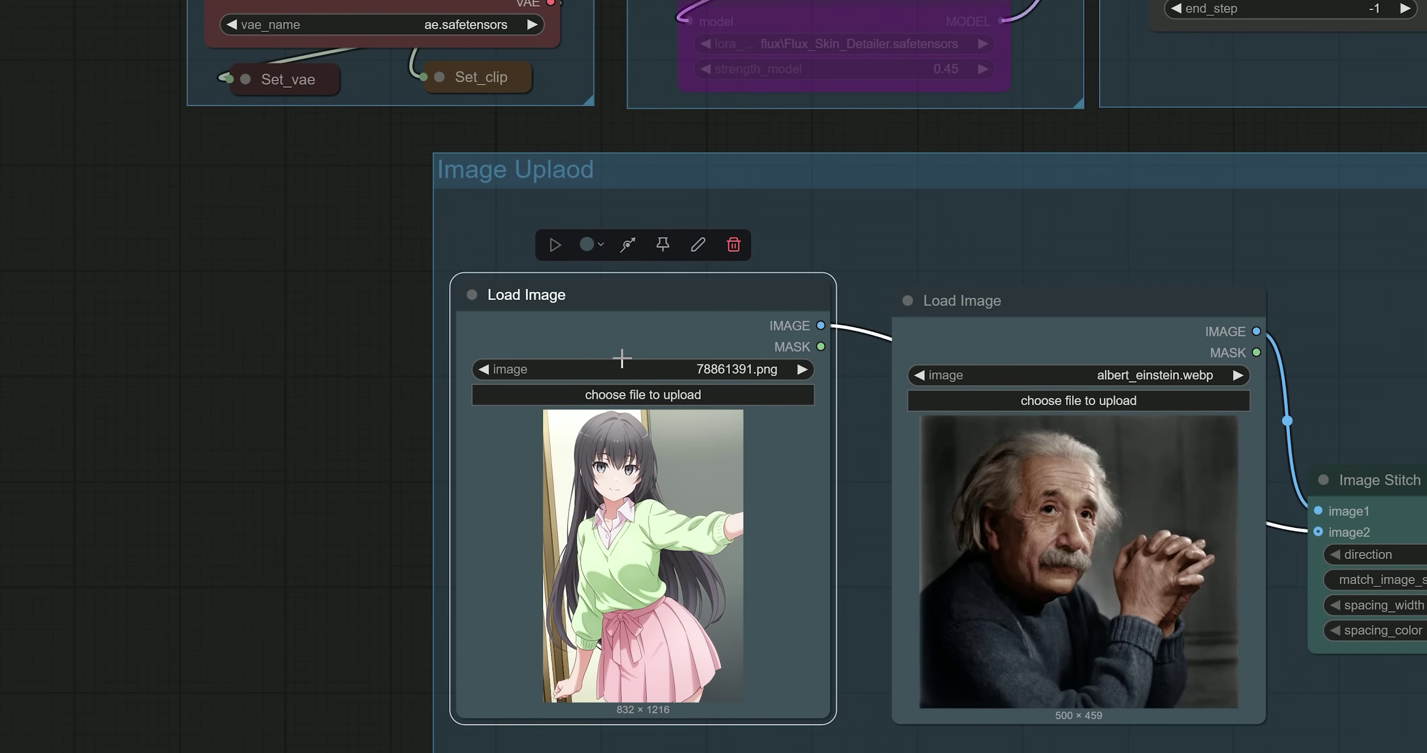
pyautogui.click(654, 395)
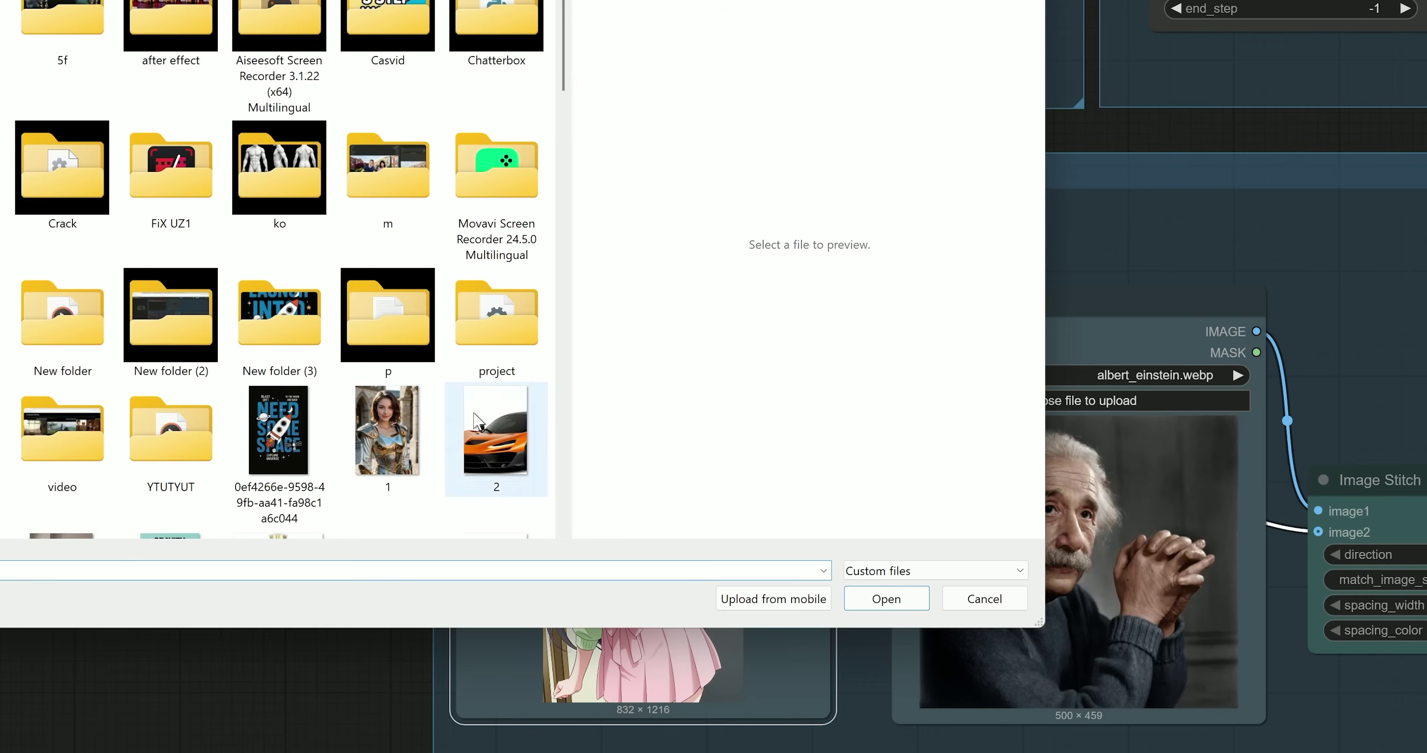
pyautogui.scroll(-5, 436, 411)
pyautogui.doubleClick(386, 307)
pyautogui.scroll(-2, 954, 432)
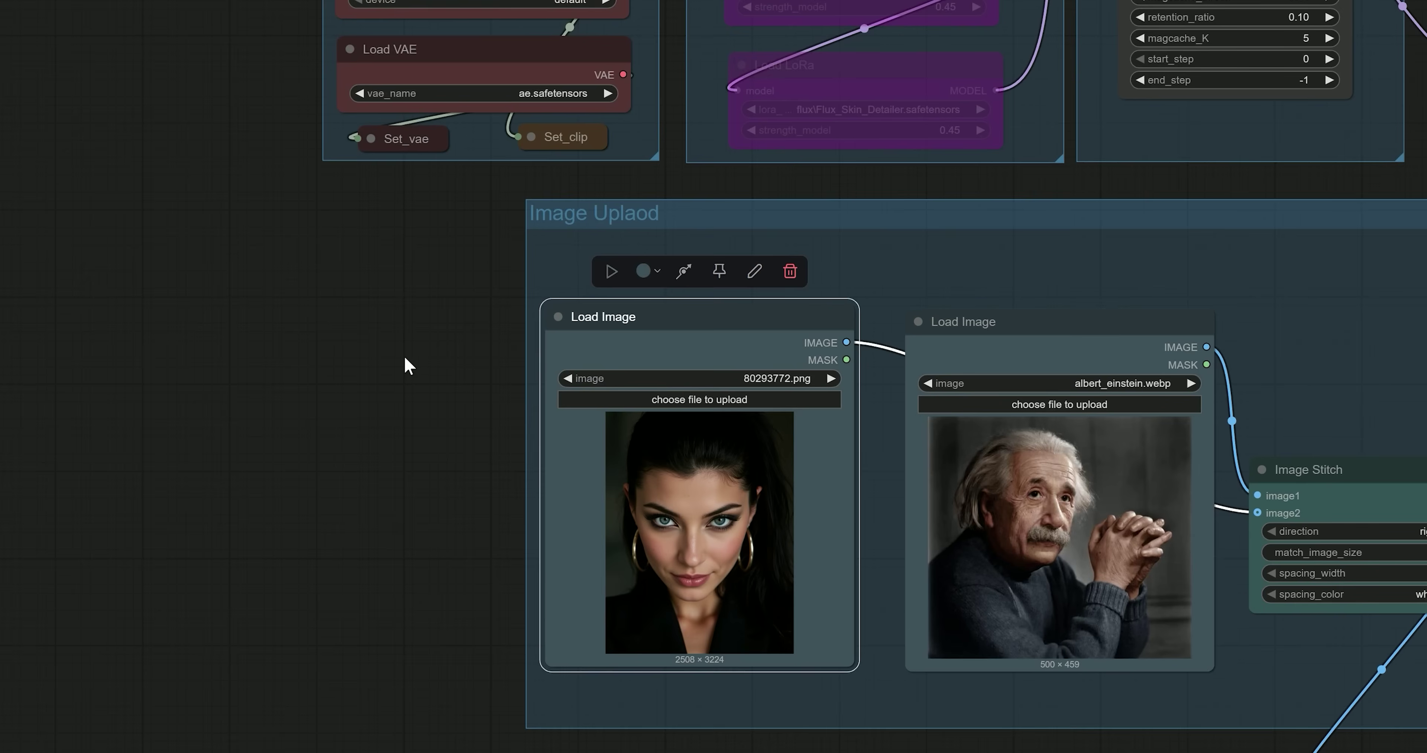
# Nudge the Load Image node with albert_einstein.webp slightly and check both input images feeding the Image Stitch node.
pyautogui.moveTo(404, 367); pyautogui.dragTo(323, 461)
pyautogui.scroll(1, 686, 515)
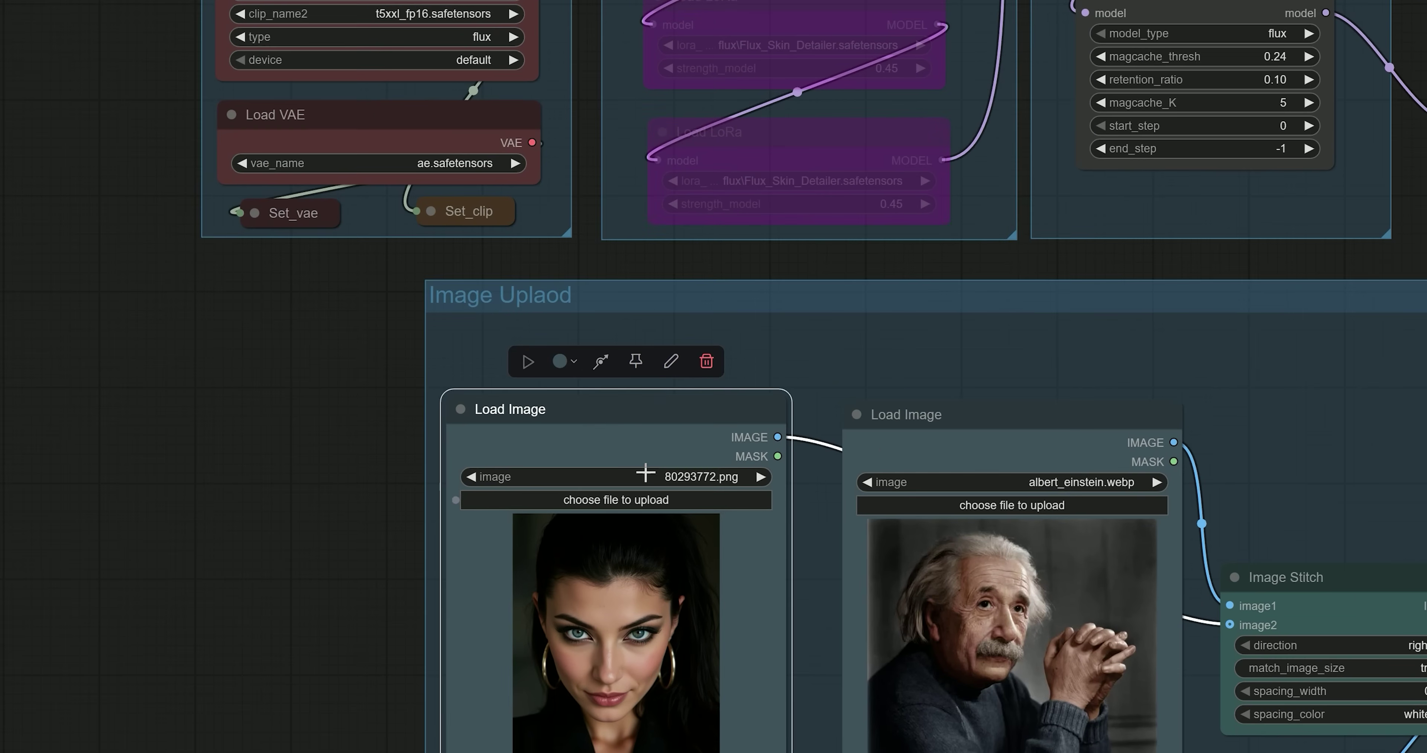
pyautogui.click(928, 447)
pyautogui.moveTo(939, 411); pyautogui.dragTo(934, 403)
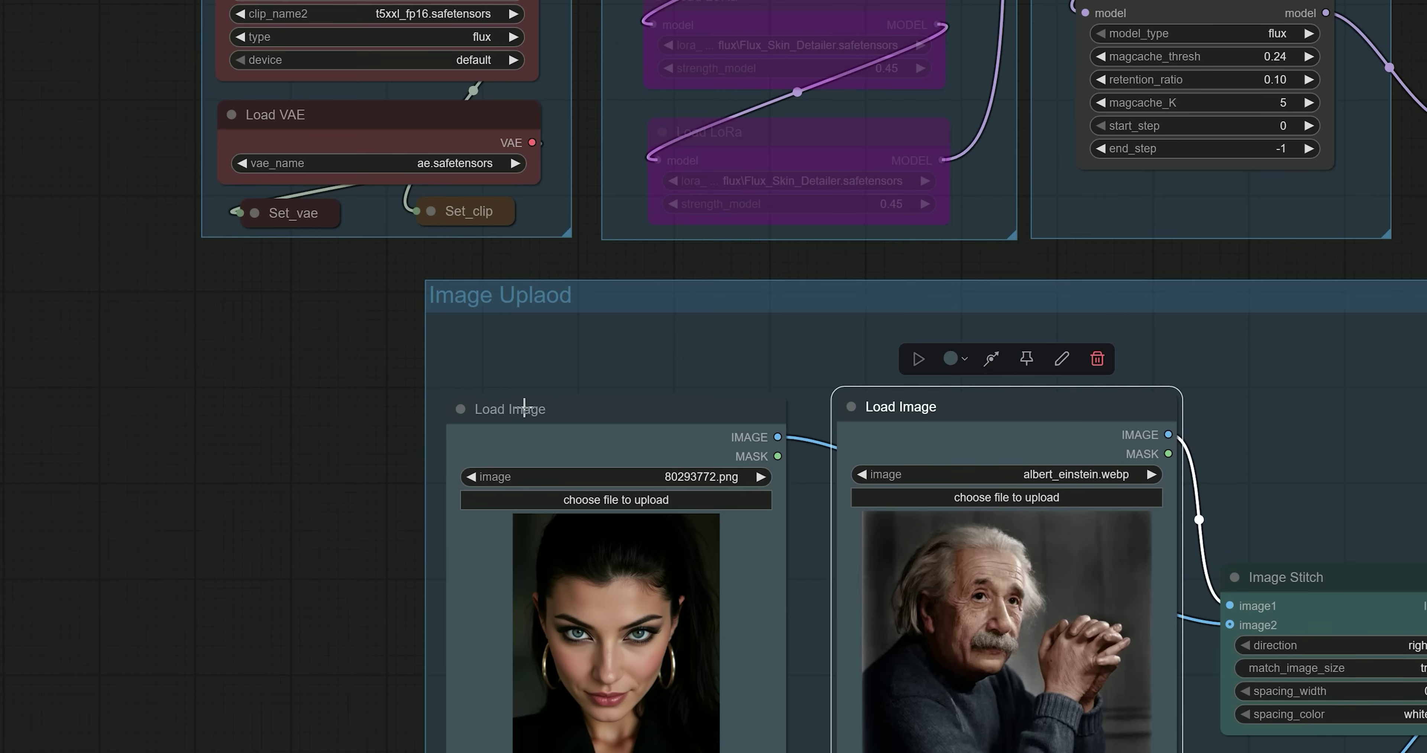
pyautogui.click(548, 413)
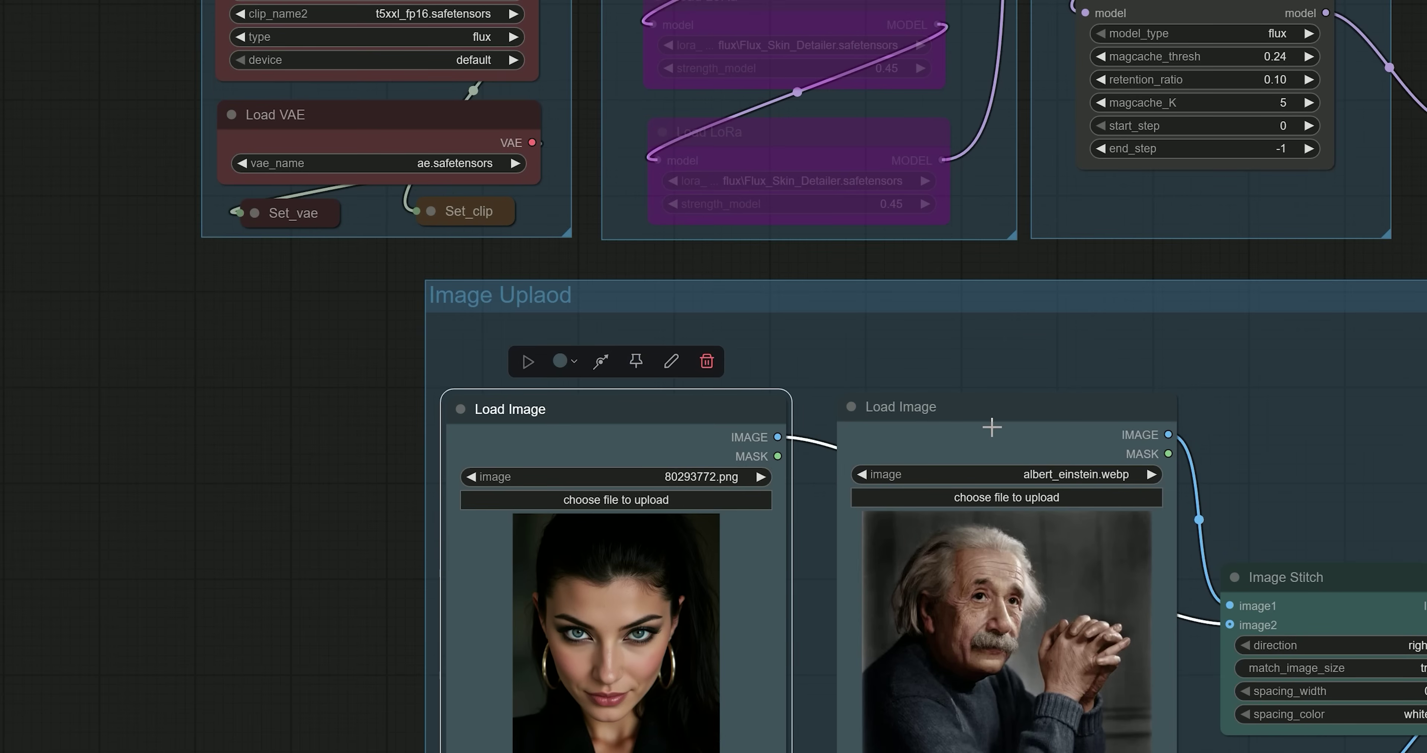
pyautogui.click(992, 427)
pyautogui.scroll(-2, 274, 443)
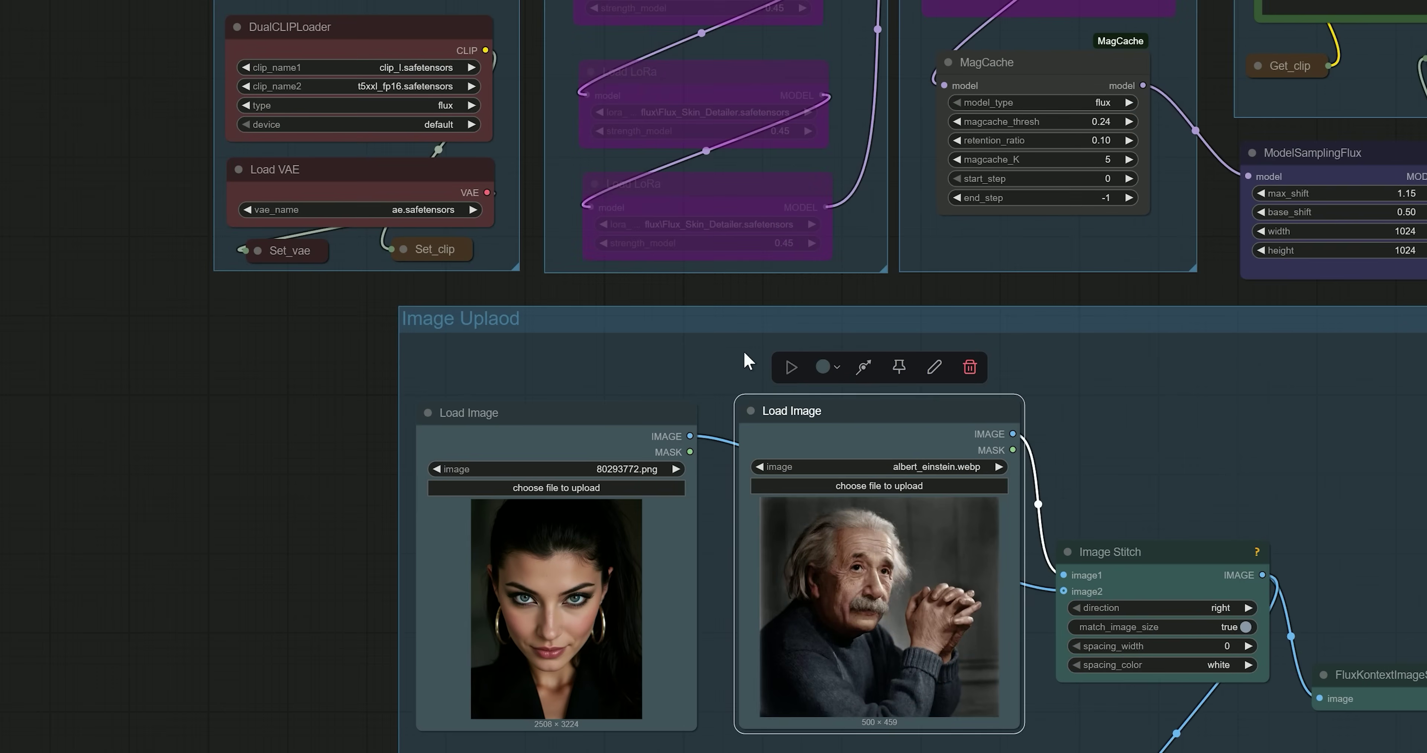
# Replace the positive prompt with "both walk together on the street of dubai".
pyautogui.moveTo(1419, 281); pyautogui.dragTo(991, 605)
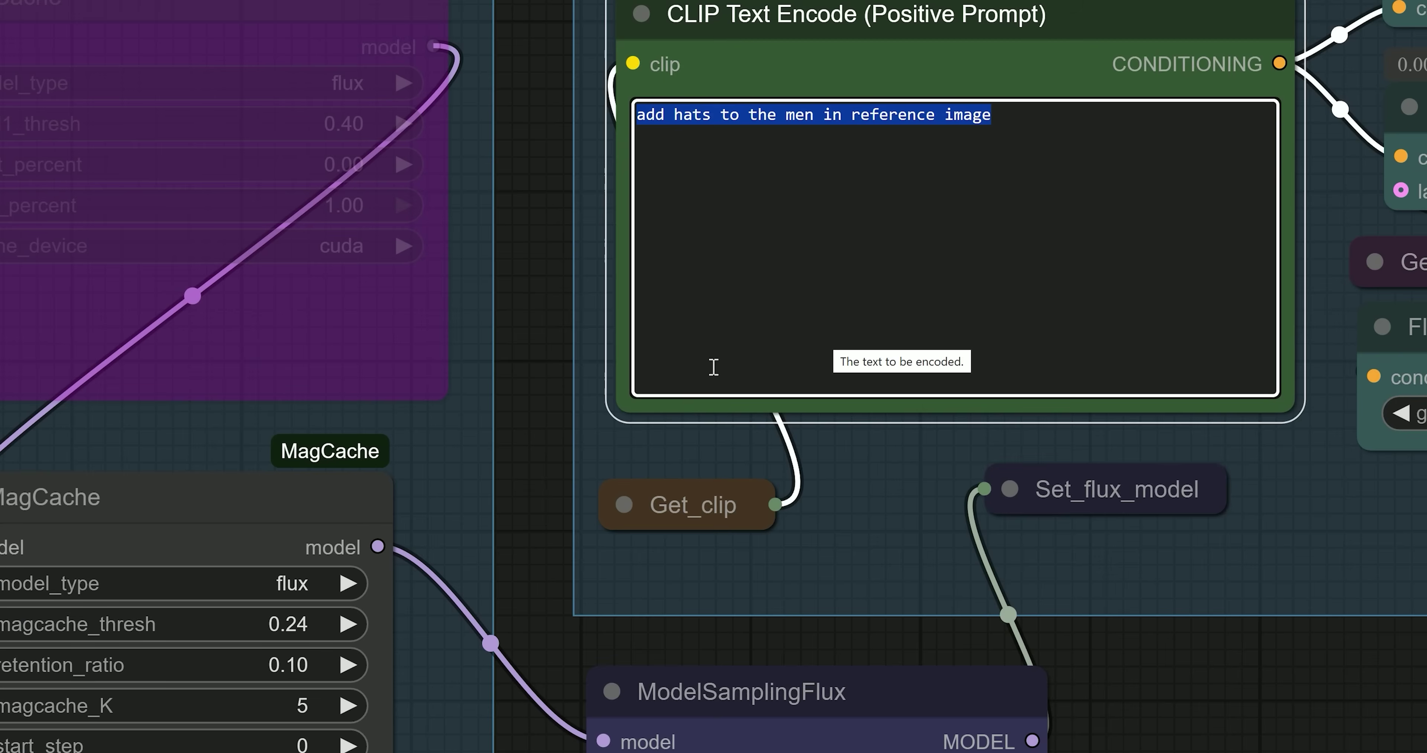
pyautogui.moveTo(556, 238); pyautogui.dragTo(579, 548)
pyautogui.moveTo(1074, 425); pyautogui.dragTo(532, 564)
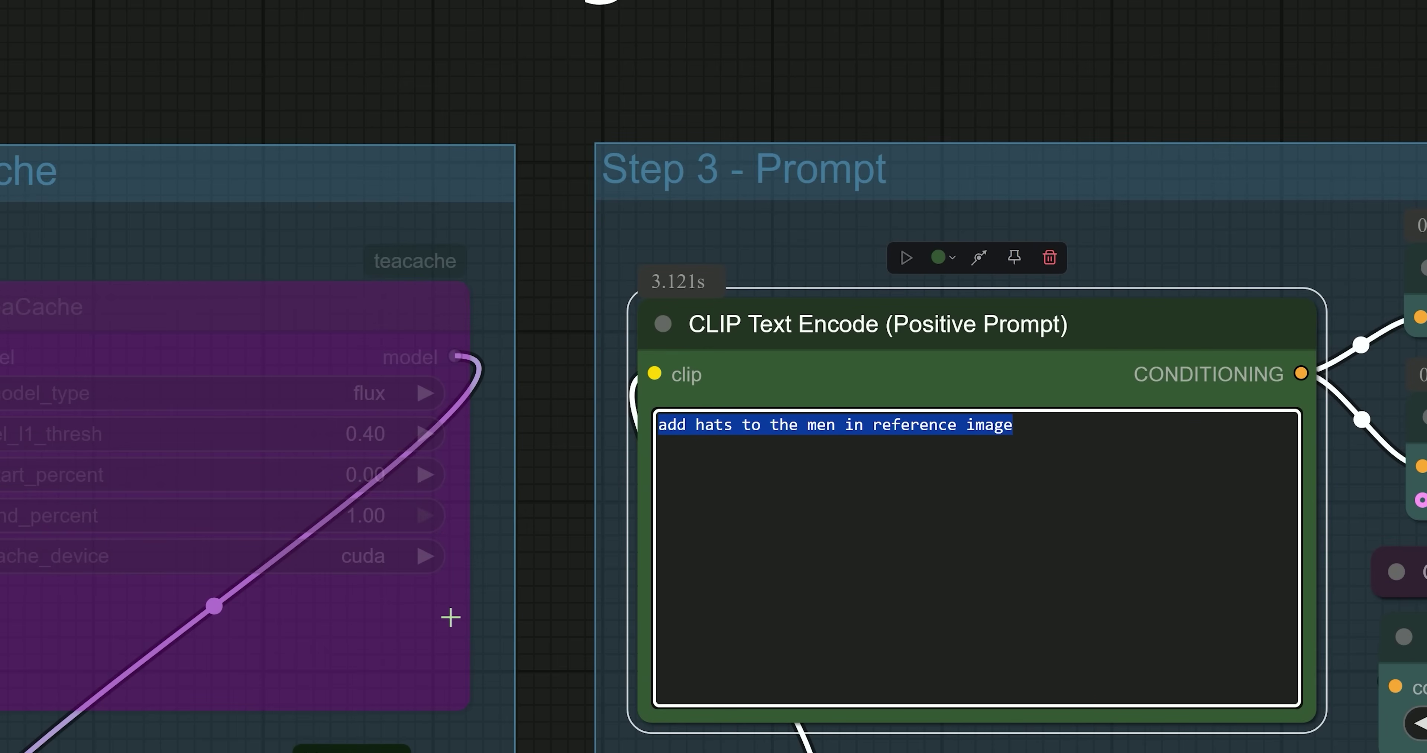
pyautogui.write('both wa')
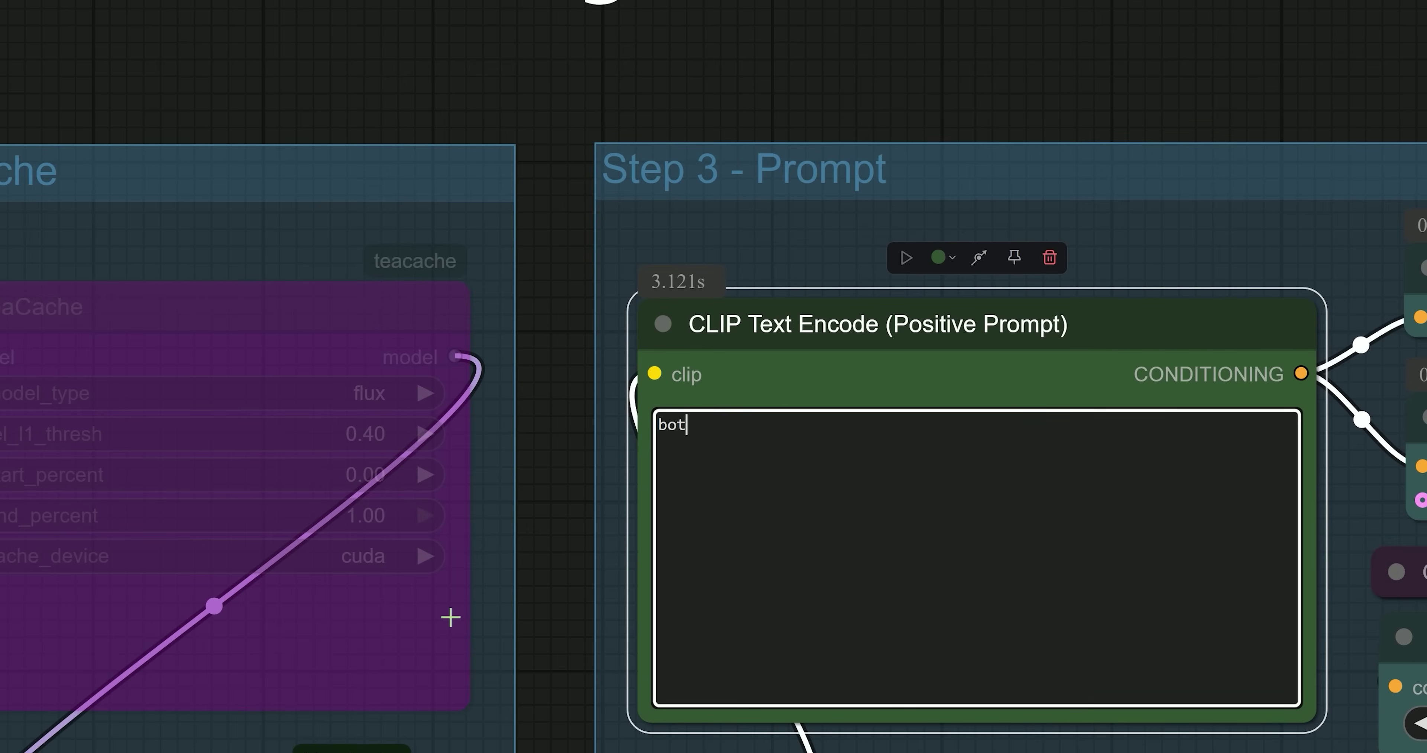
pyautogui.write('lk togeth')
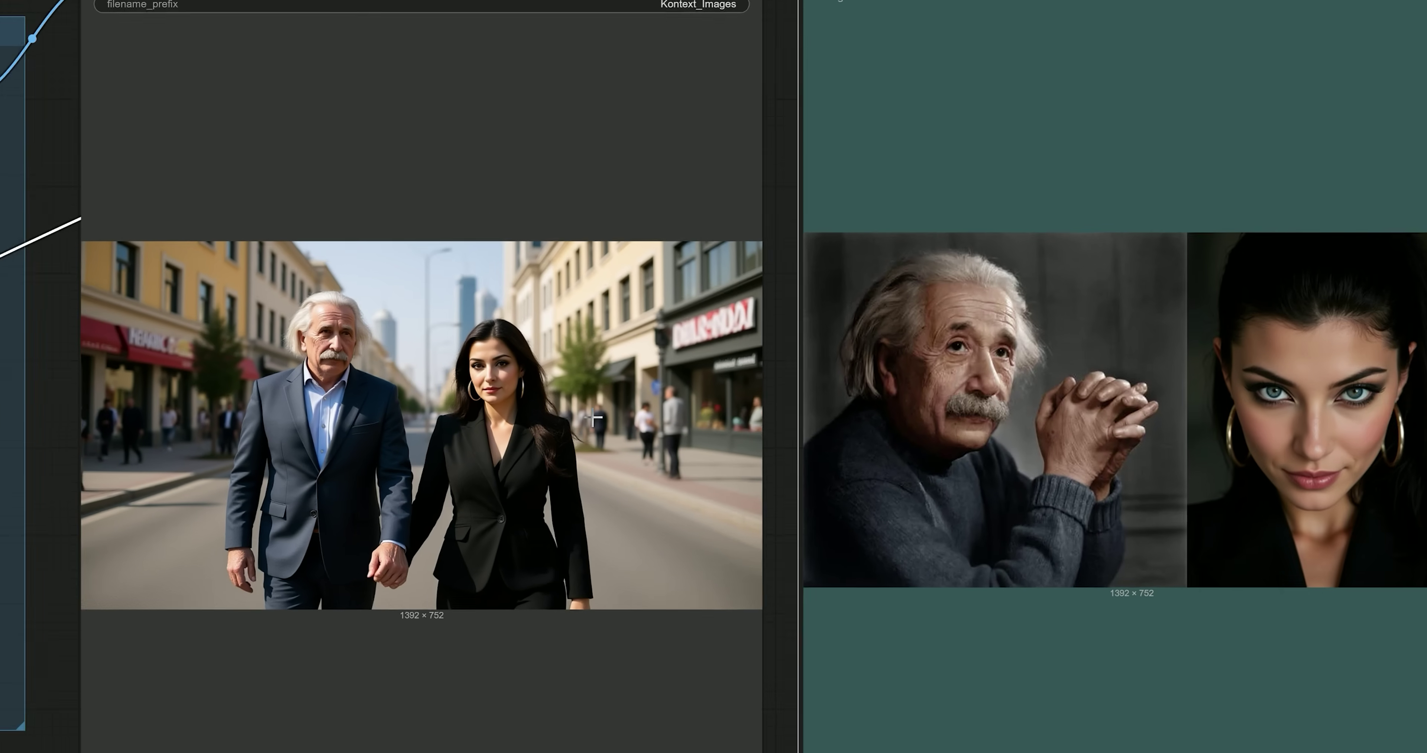
# Append clothing details to the Dubai street prompt, beginning with ", women in black" and ending with "wearing a white t shirt".
pyautogui.moveTo(36, 747); pyautogui.dragTo(1128, 696)
pyautogui.moveTo(438, 722); pyautogui.dragTo(794, 615)
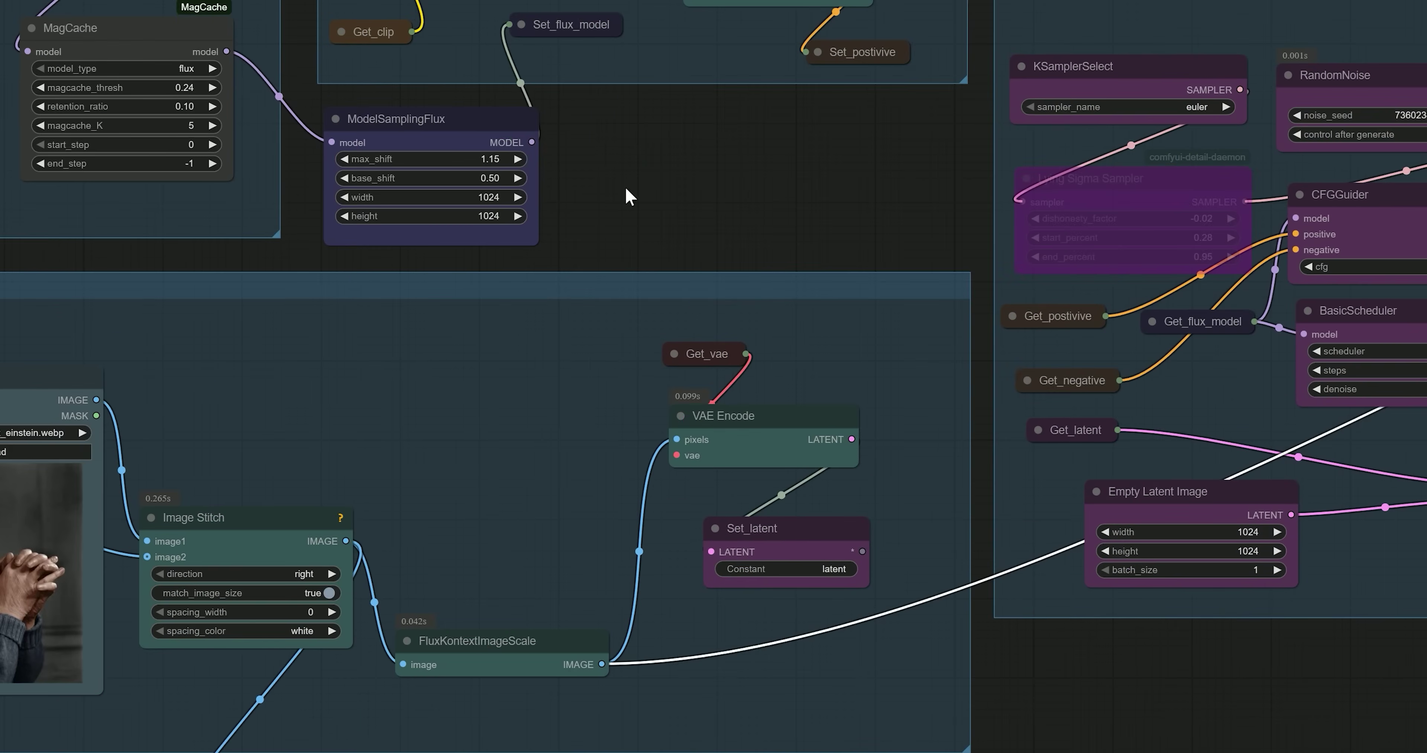
pyautogui.moveTo(628, 198); pyautogui.dragTo(1275, 750)
pyautogui.scroll(10, 1236, 463)
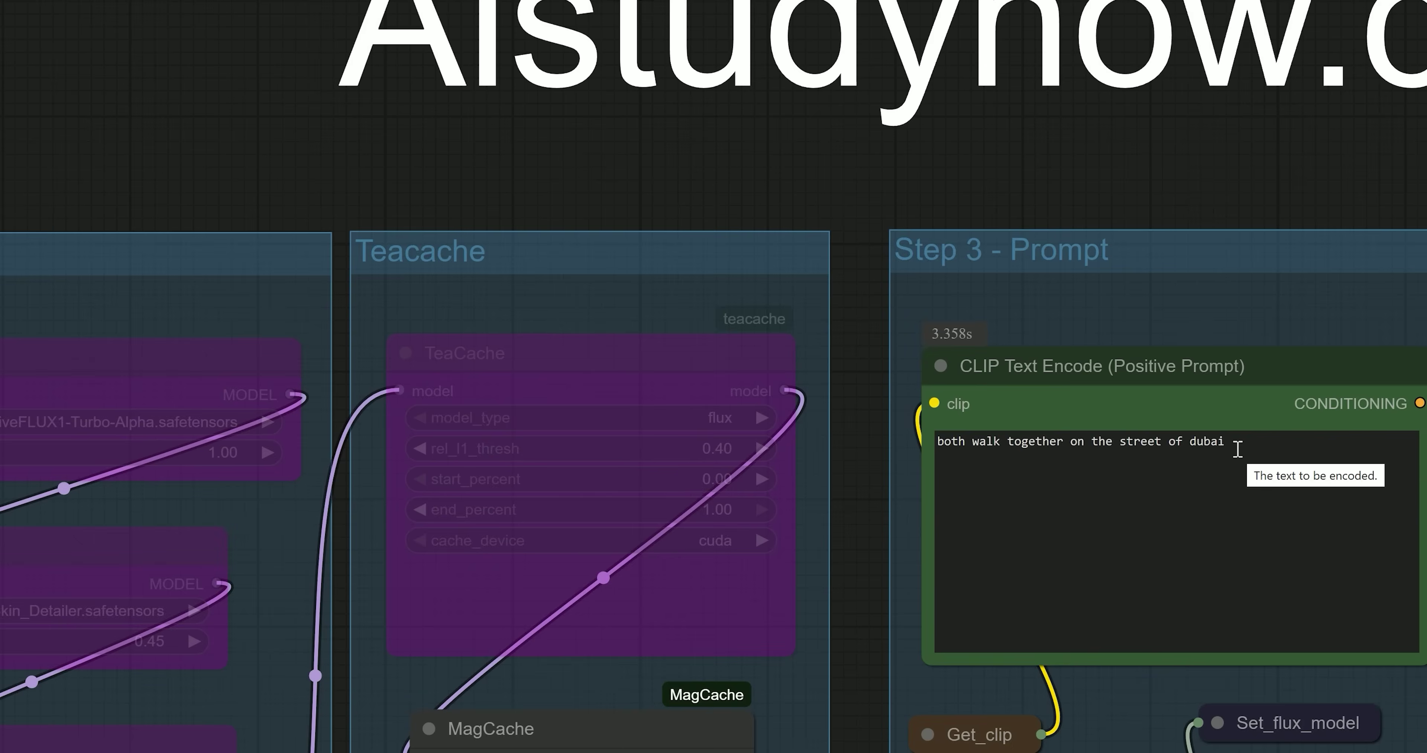
pyautogui.scroll(2, 1237, 448)
pyautogui.click(1237, 449)
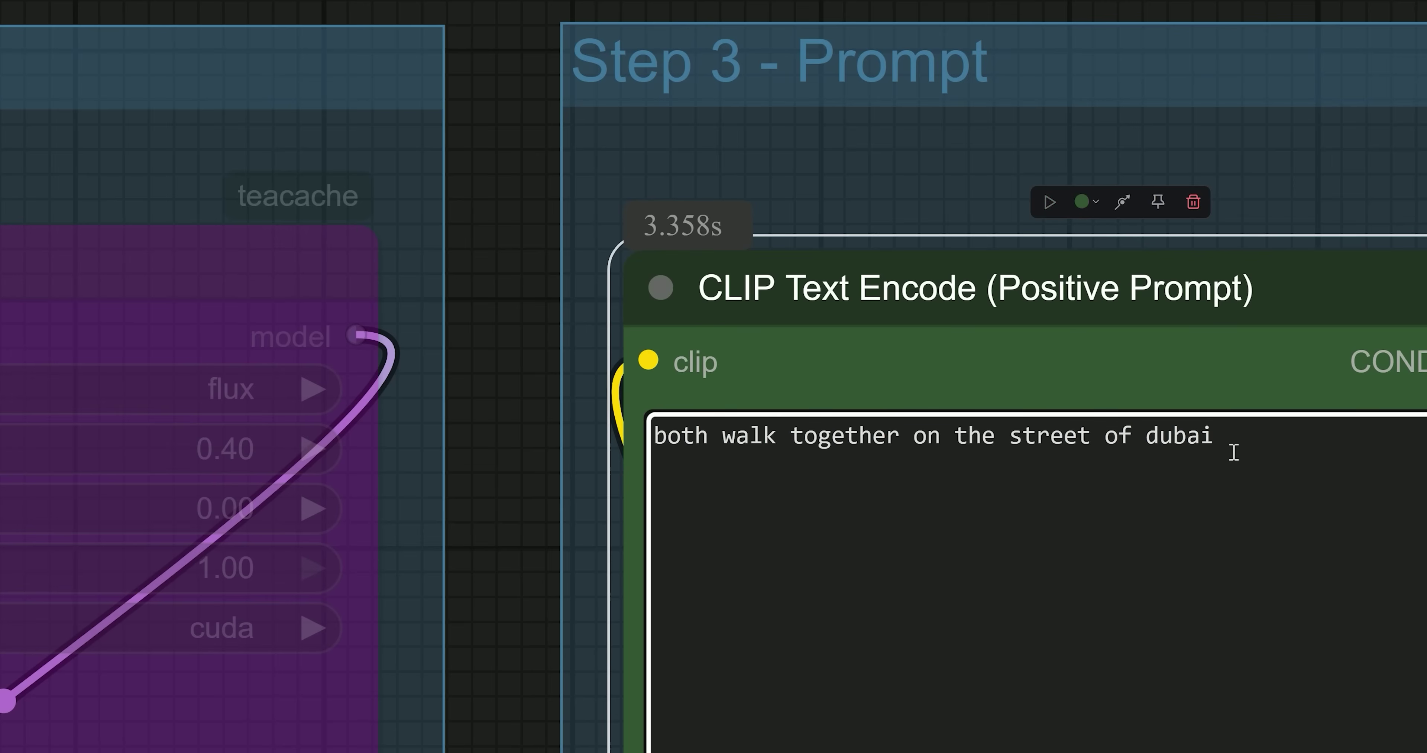
pyautogui.write(', women ')
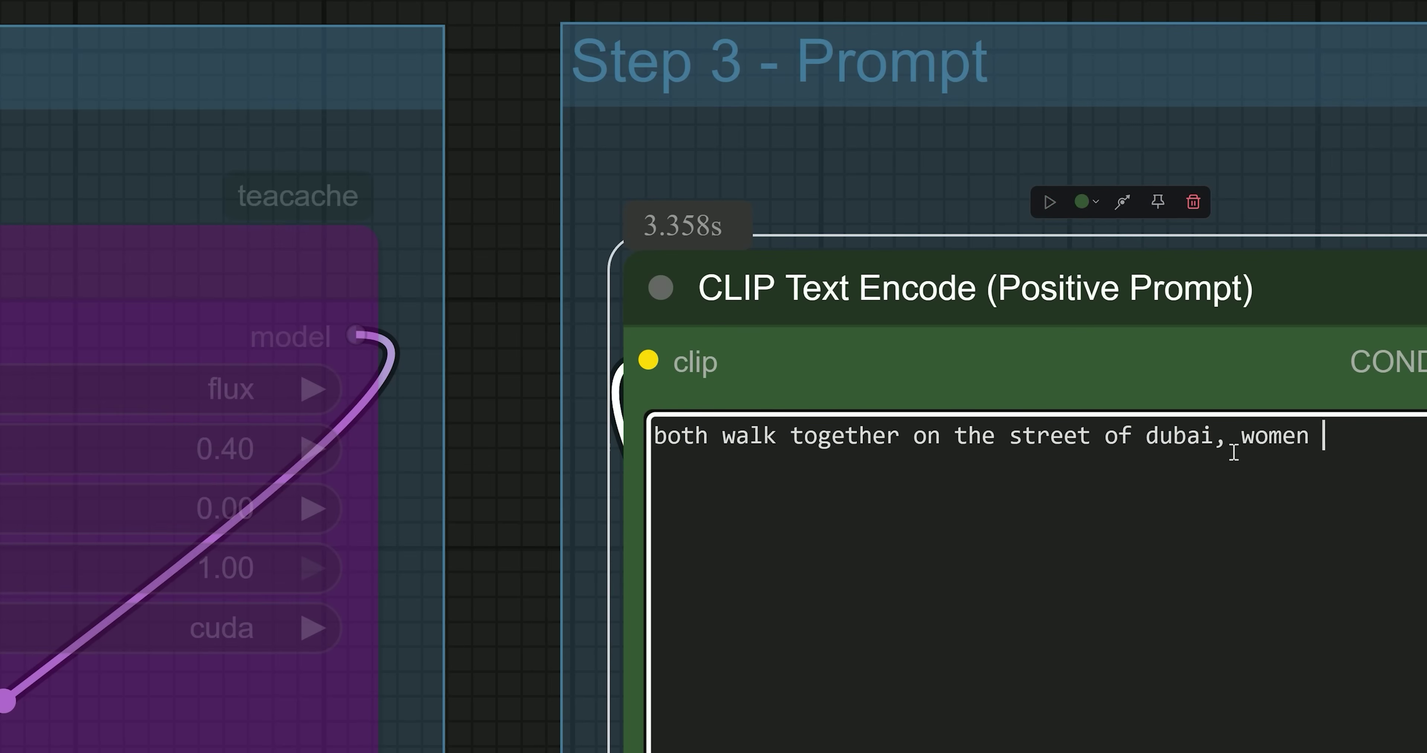
pyautogui.write('in black wear')
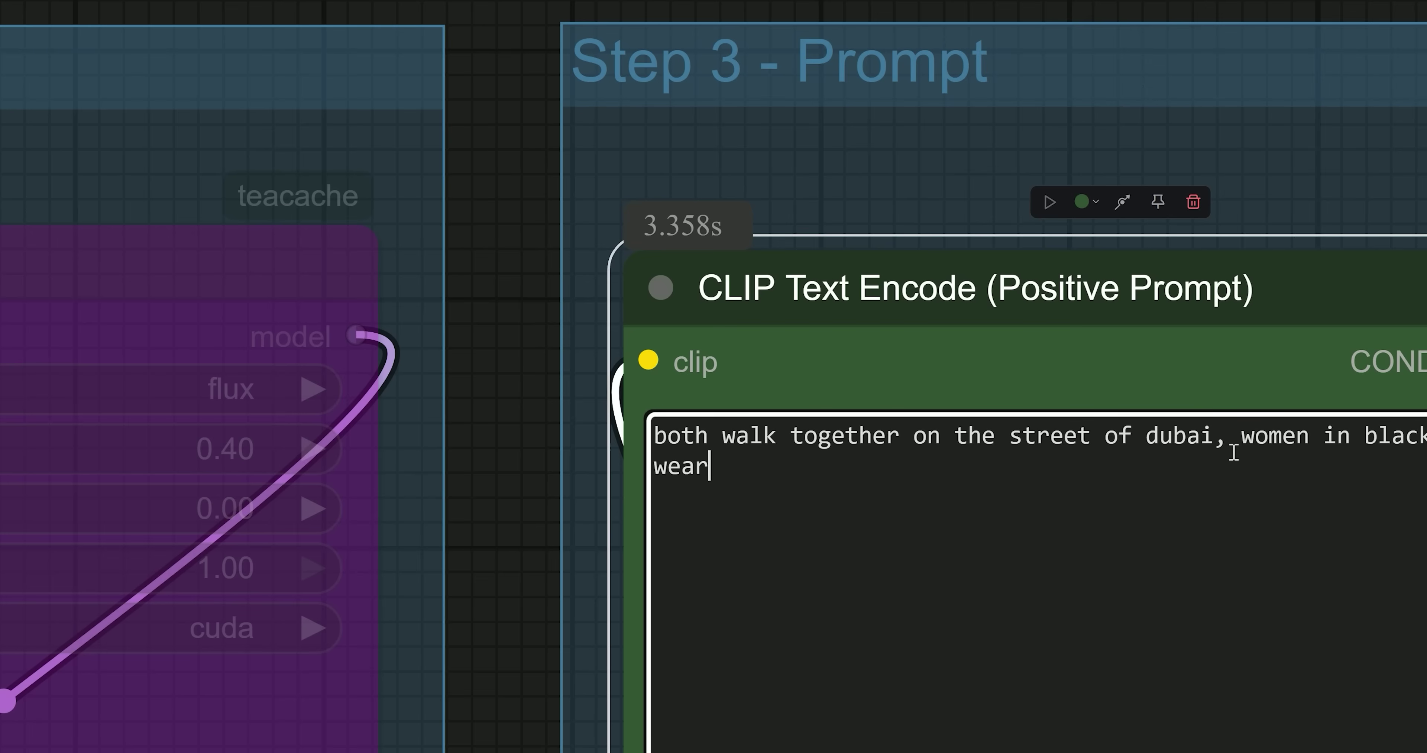
pyautogui.write('ing a white t sh')
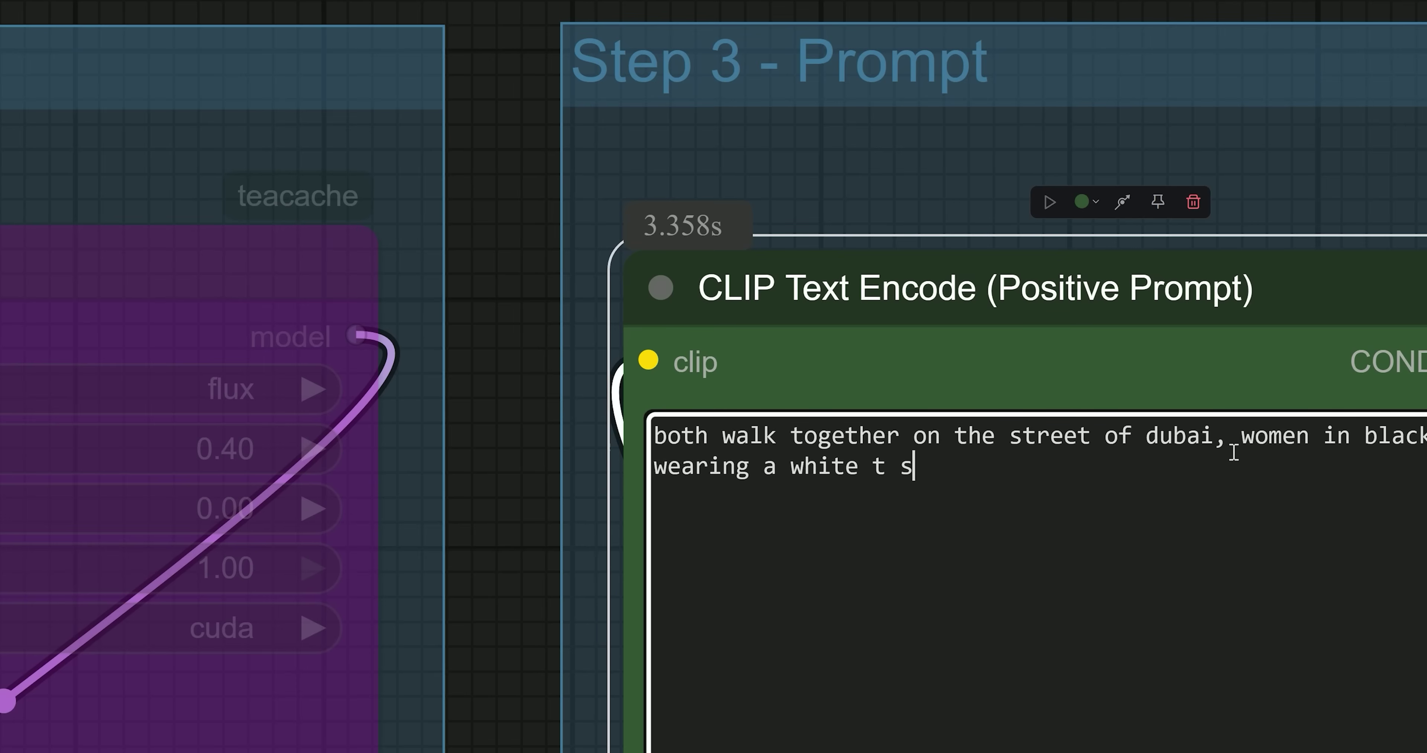
pyautogui.write('irt')
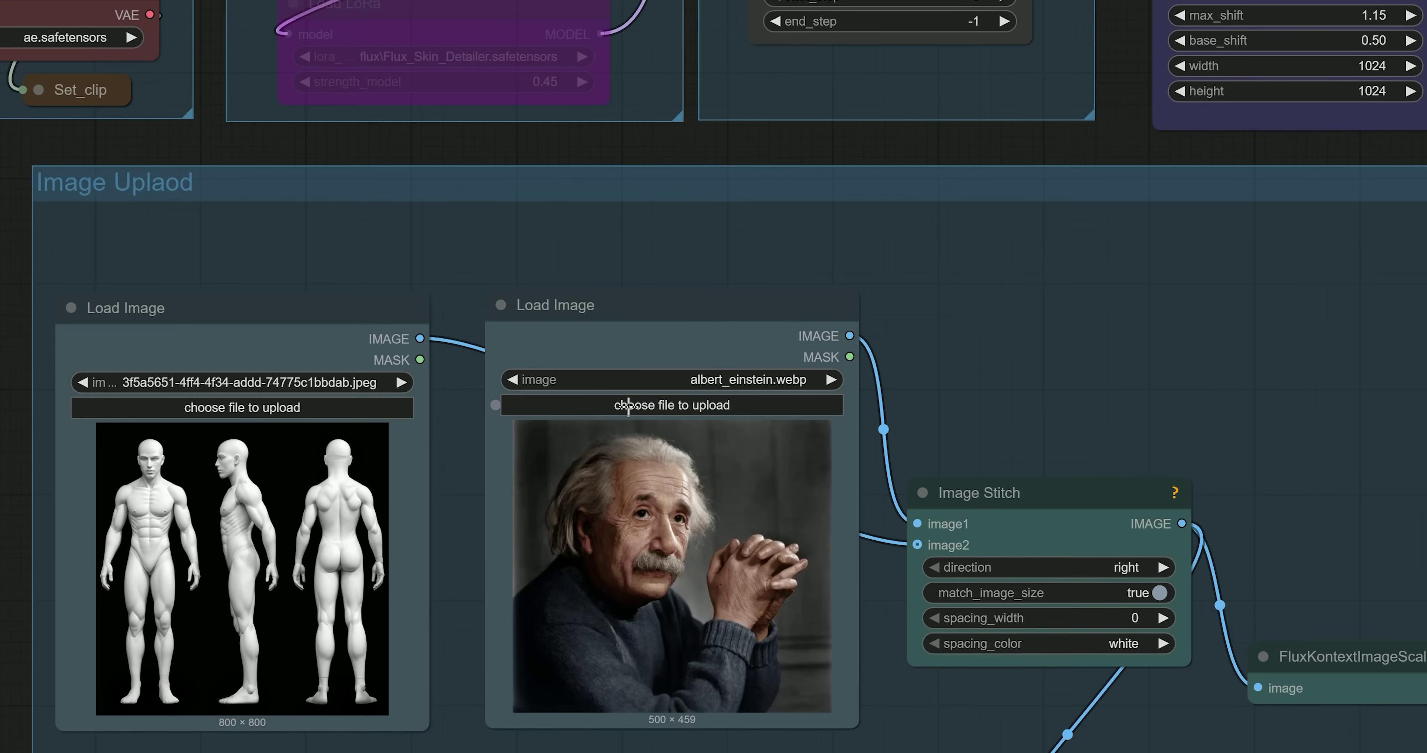
# Load 78861391.png into the second Load Image node, beside the three-view body reference, and check both inputs.
pyautogui.click(626, 407)
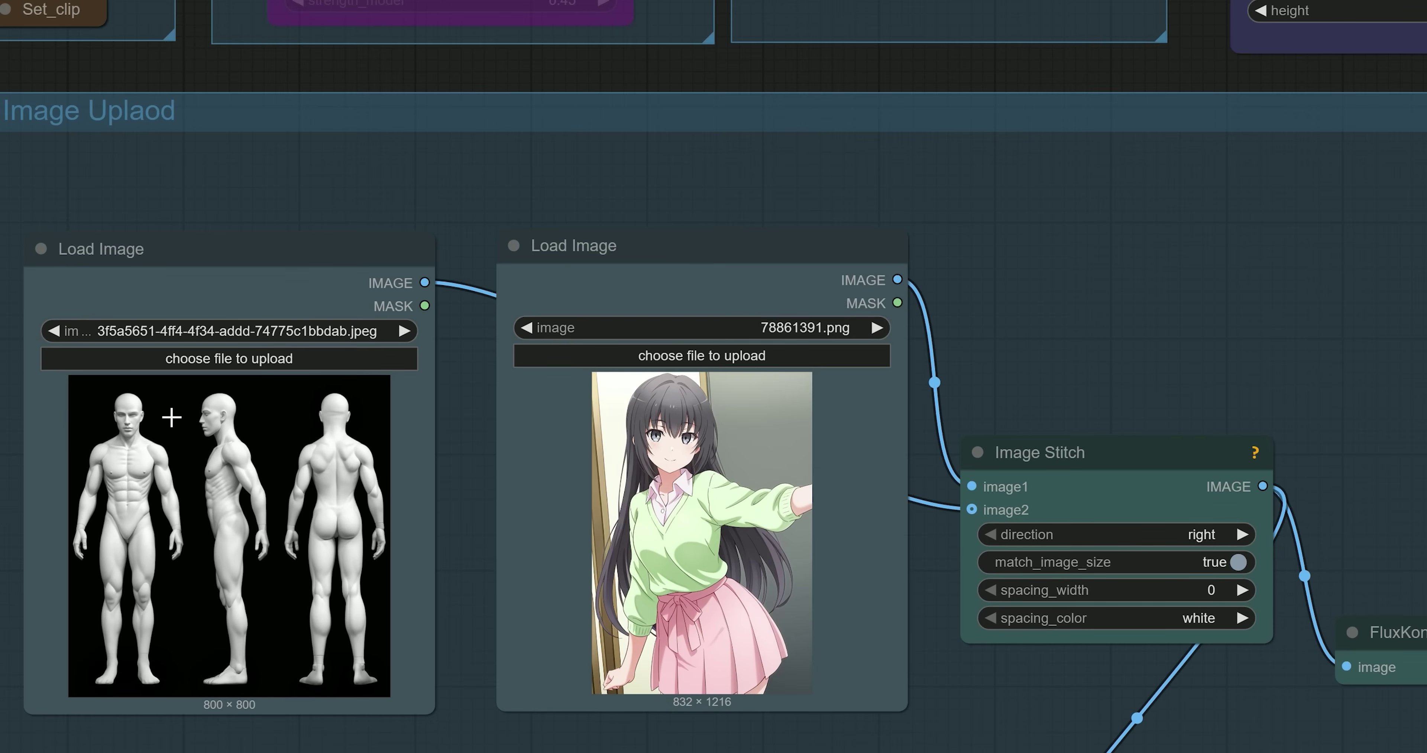
pyautogui.click(172, 420)
pyautogui.click(610, 448)
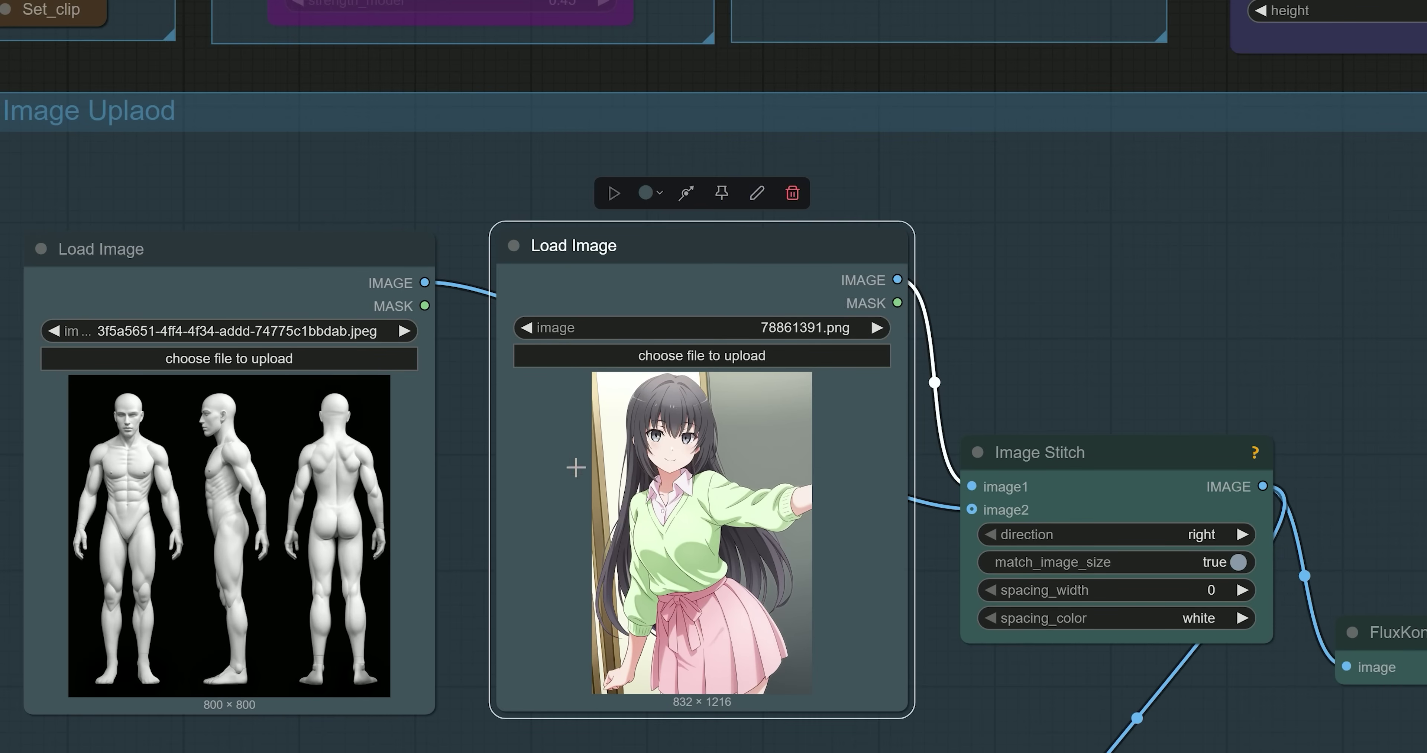
pyautogui.click(197, 484)
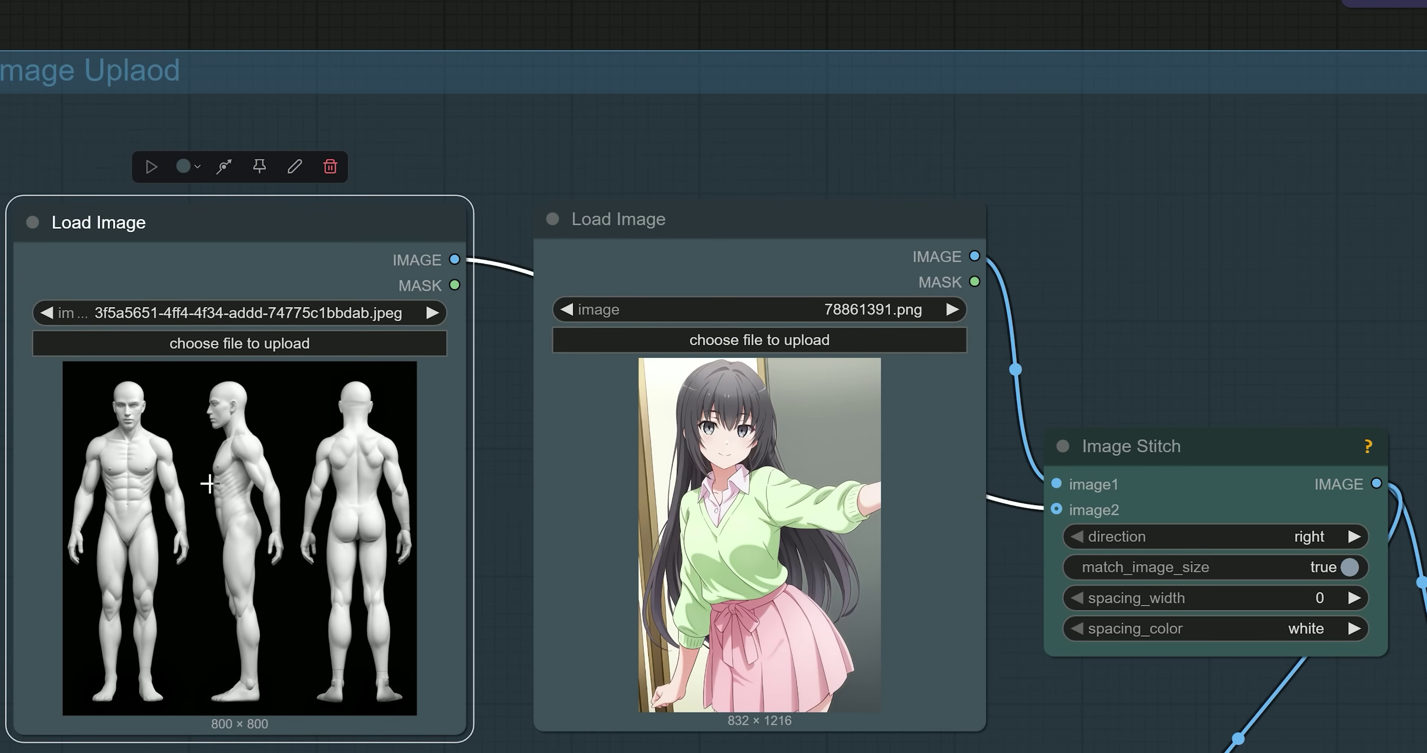
pyautogui.scroll(-2, 318, 499)
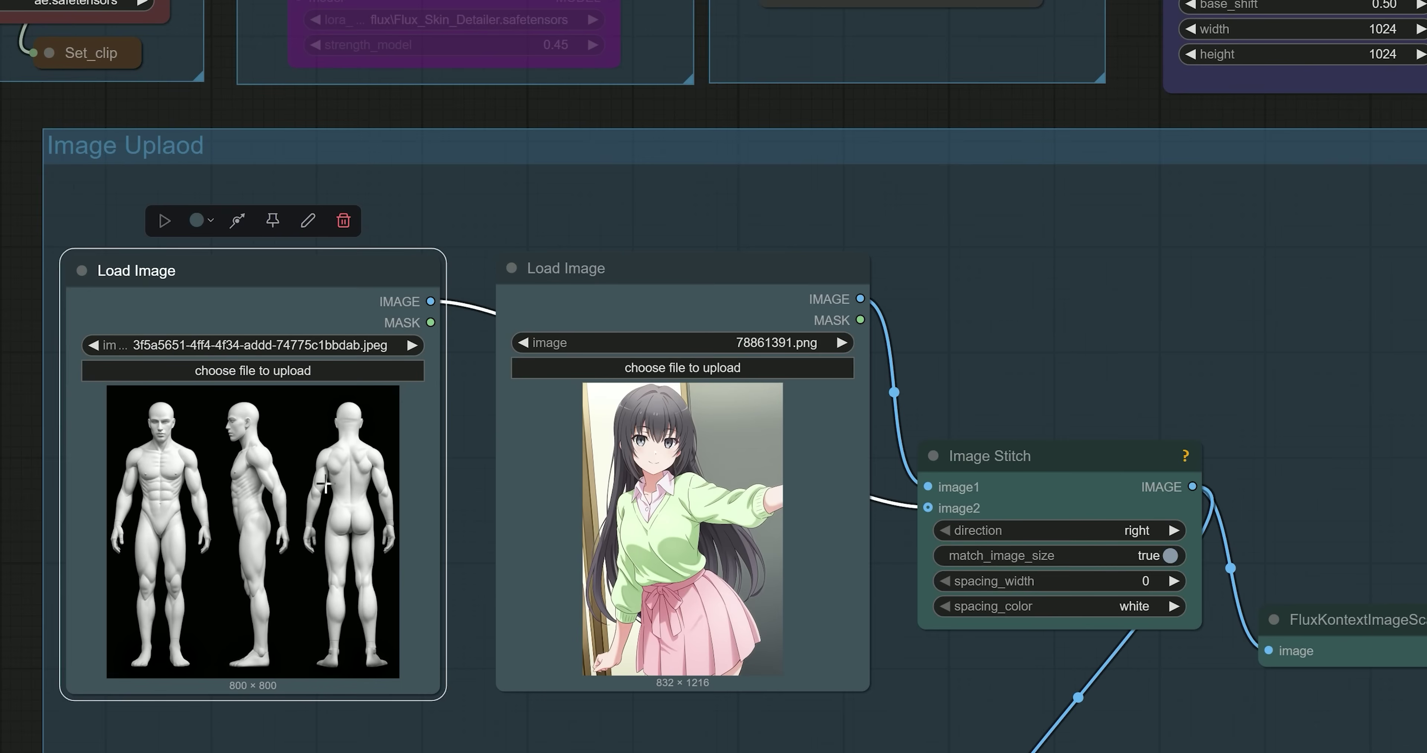
# Read through the positive prompt about recreating the second image with the first image's character in front, side and back positions.
pyautogui.scroll(-4, 660, 445)
pyautogui.moveTo(1355, 152); pyautogui.dragTo(780, 751)
pyautogui.scroll(12, 510, 487)
pyautogui.click(521, 507)
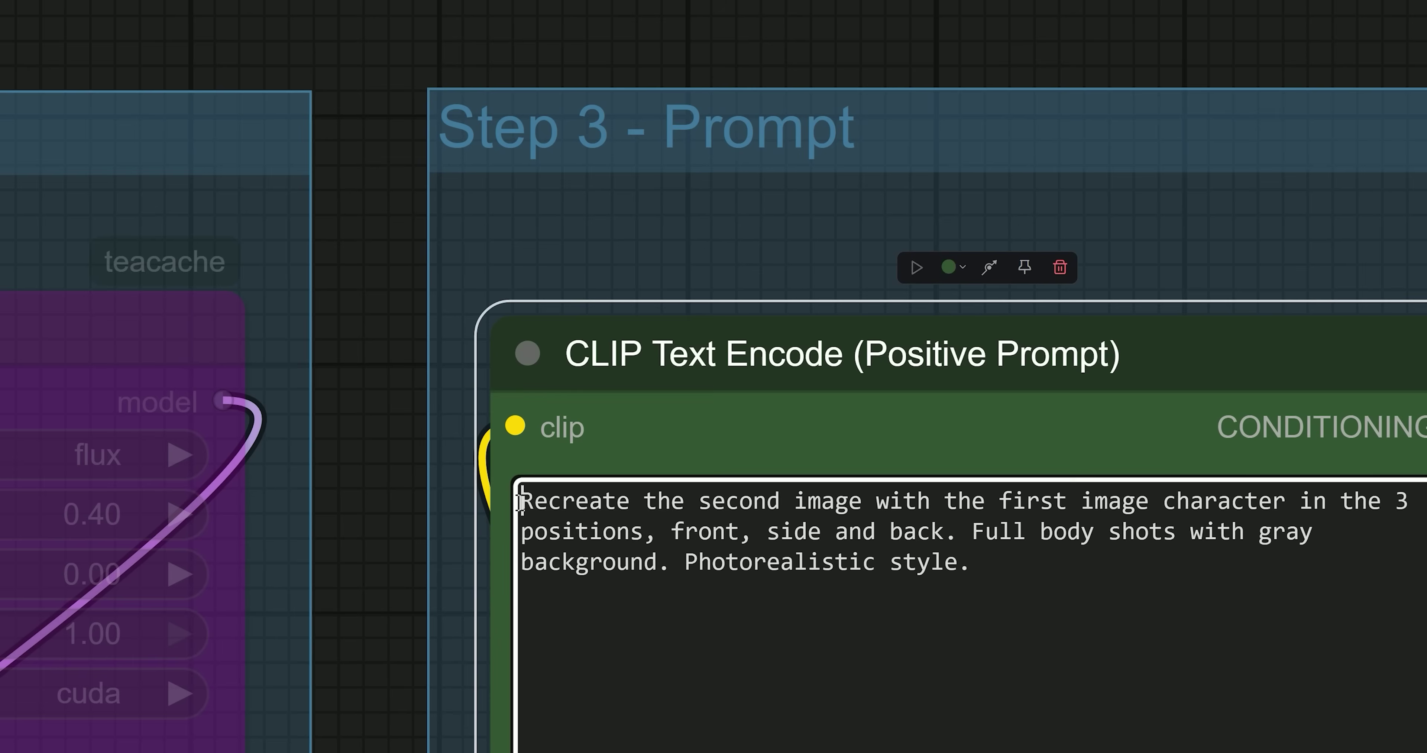
pyautogui.moveTo(521, 507); pyautogui.dragTo(1371, 515)
pyautogui.click(996, 565)
pyautogui.moveTo(671, 532); pyautogui.dragTo(959, 529)
pyautogui.click(972, 531)
pyautogui.scroll(-4, 382, 535)
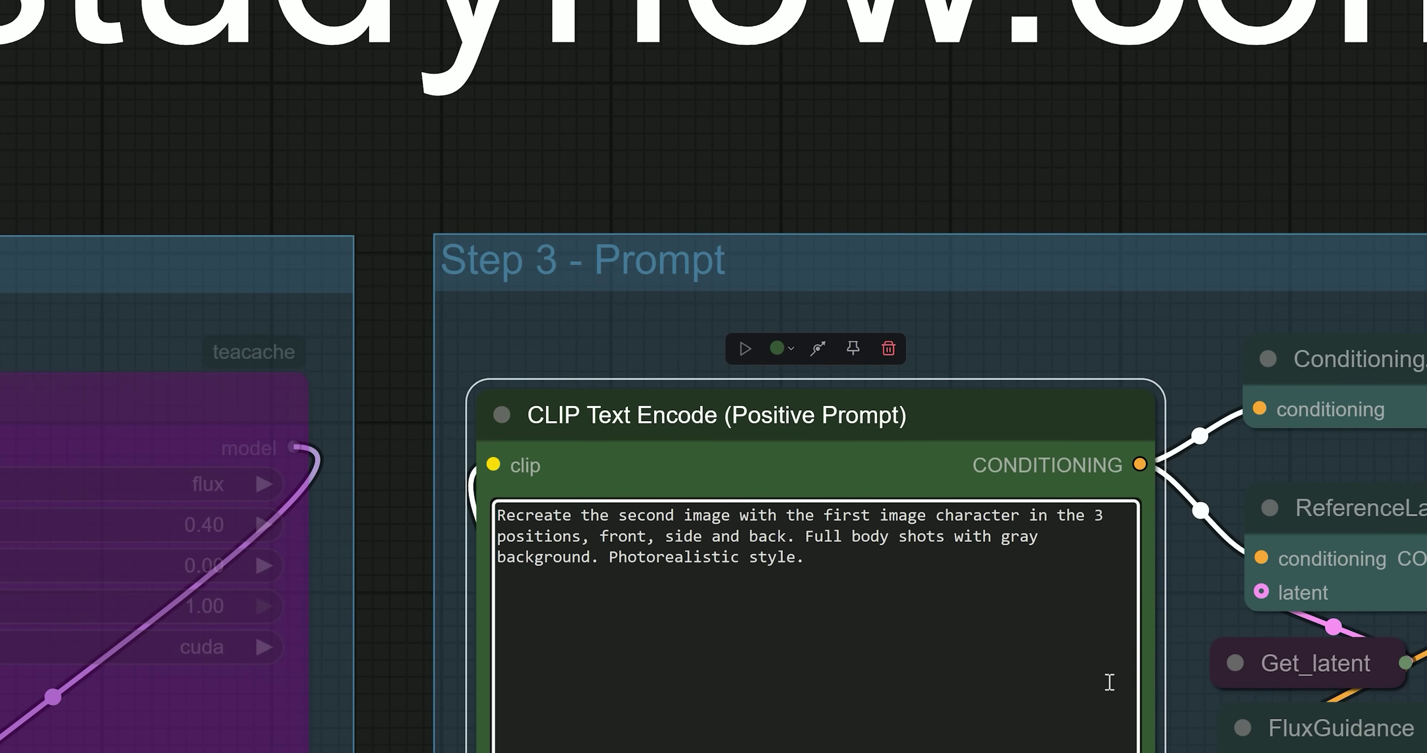
pyautogui.scroll(-2, 681, 636)
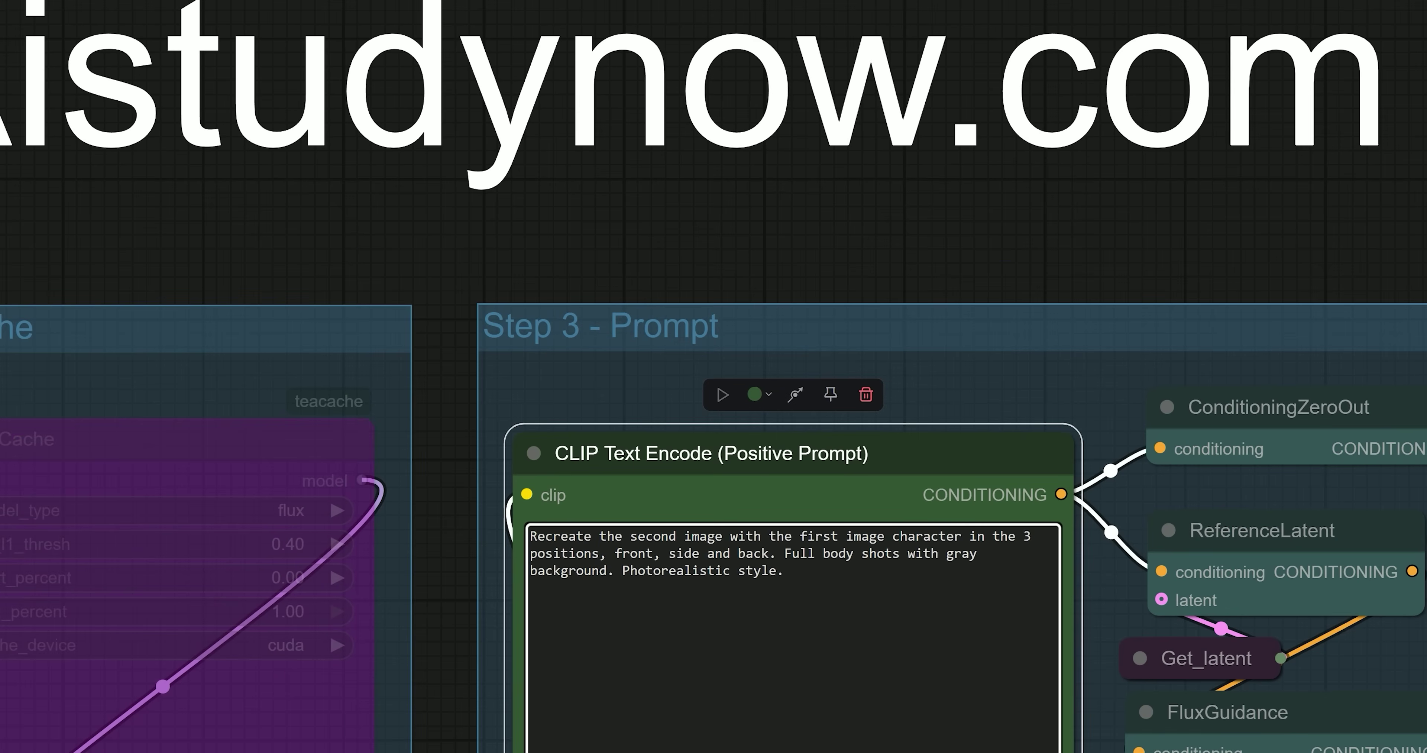
pyautogui.scroll(-3, 713, 377)
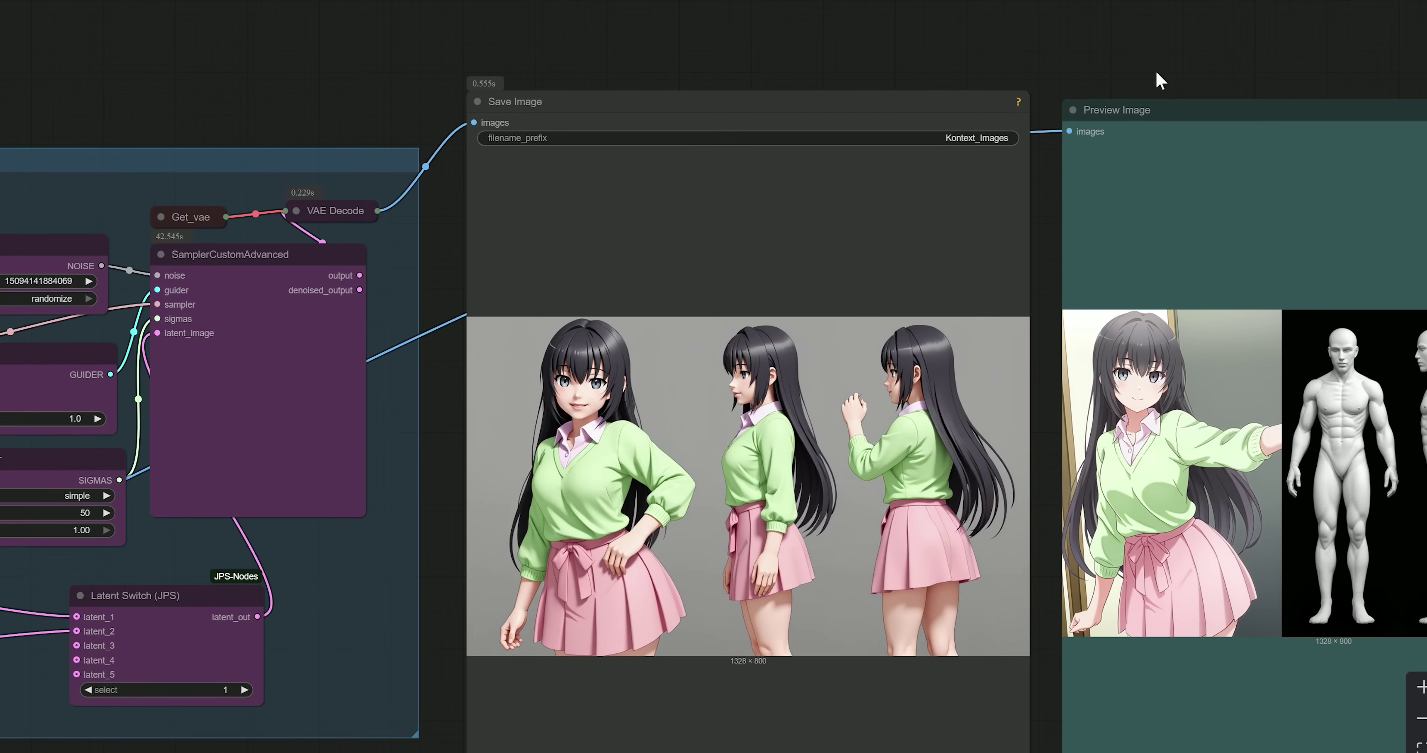
# Examine the three poses of the generated character in the Save Image node.
pyautogui.moveTo(1081, 117); pyautogui.dragTo(1426, 114)
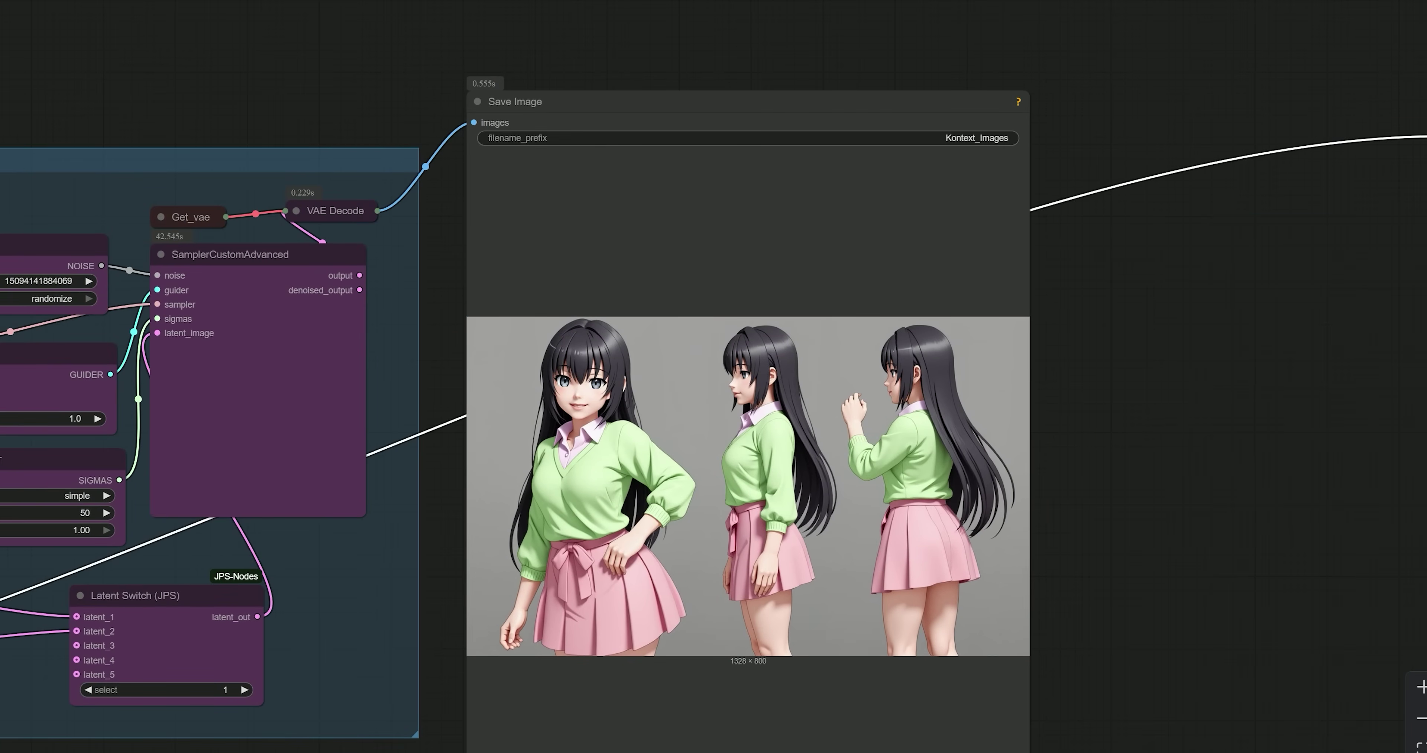
pyautogui.moveTo(1108, 415); pyautogui.dragTo(1426, 344)
pyautogui.scroll(2, 1248, 387)
pyautogui.scroll(1, 1145, 398)
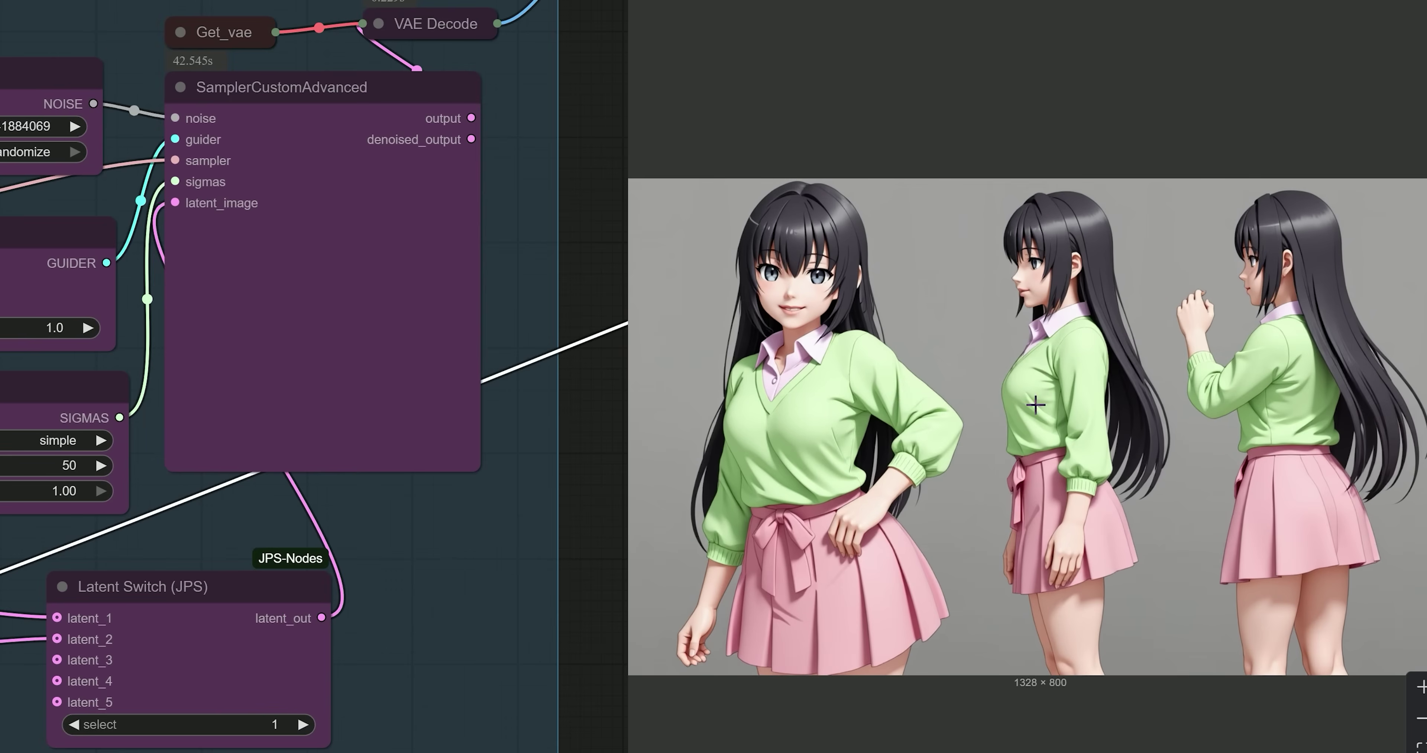
pyautogui.scroll(-3, 853, 378)
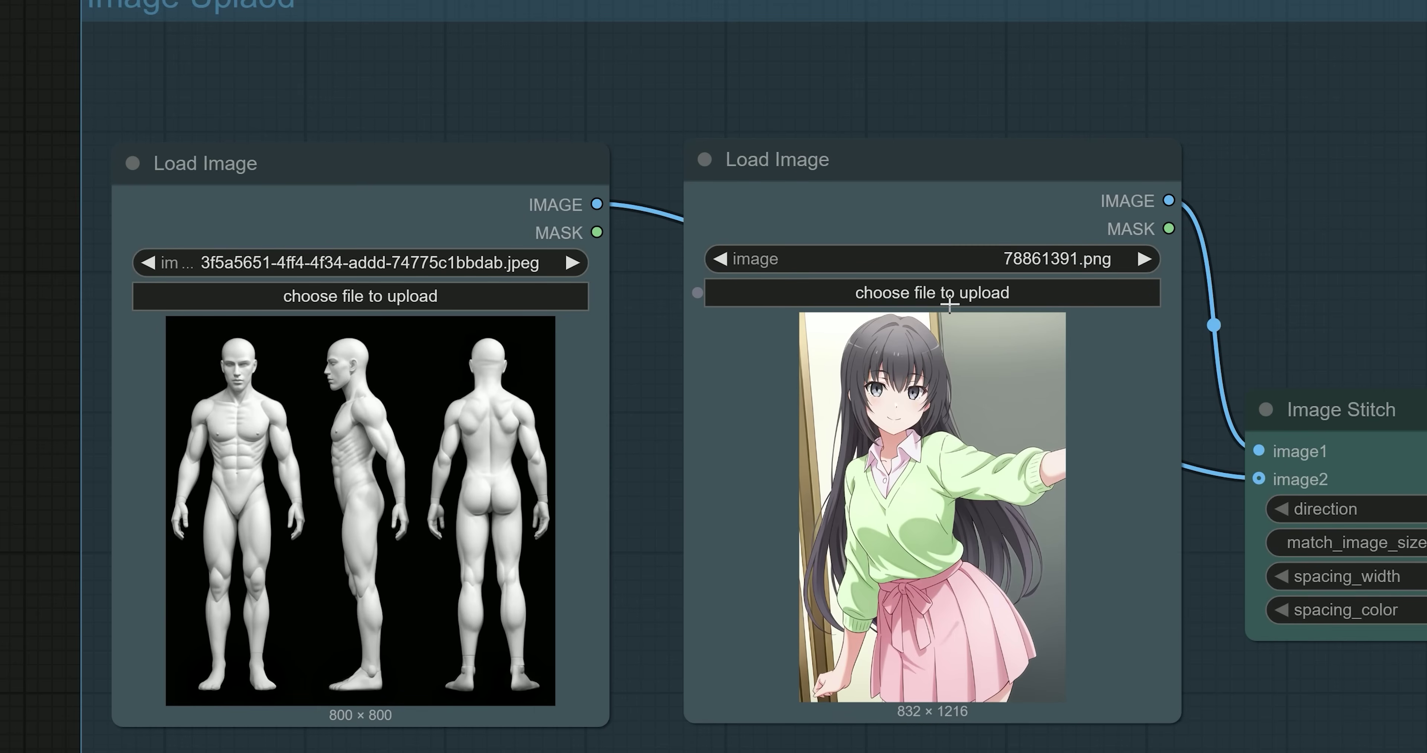
# Load 78861391.png into the first Load Image node and the pink perfume bottle image into the second.
pyautogui.click(947, 404)
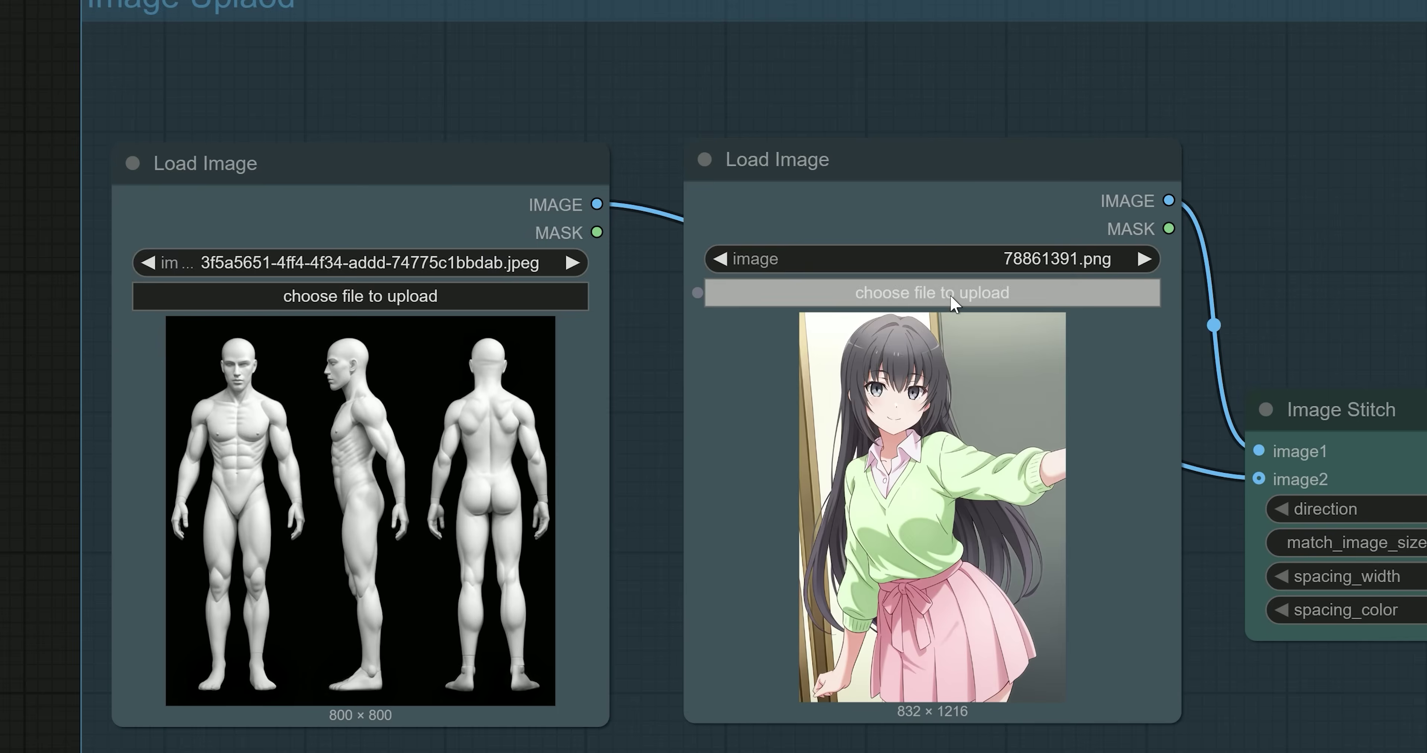
pyautogui.scroll(-10, 346, 426)
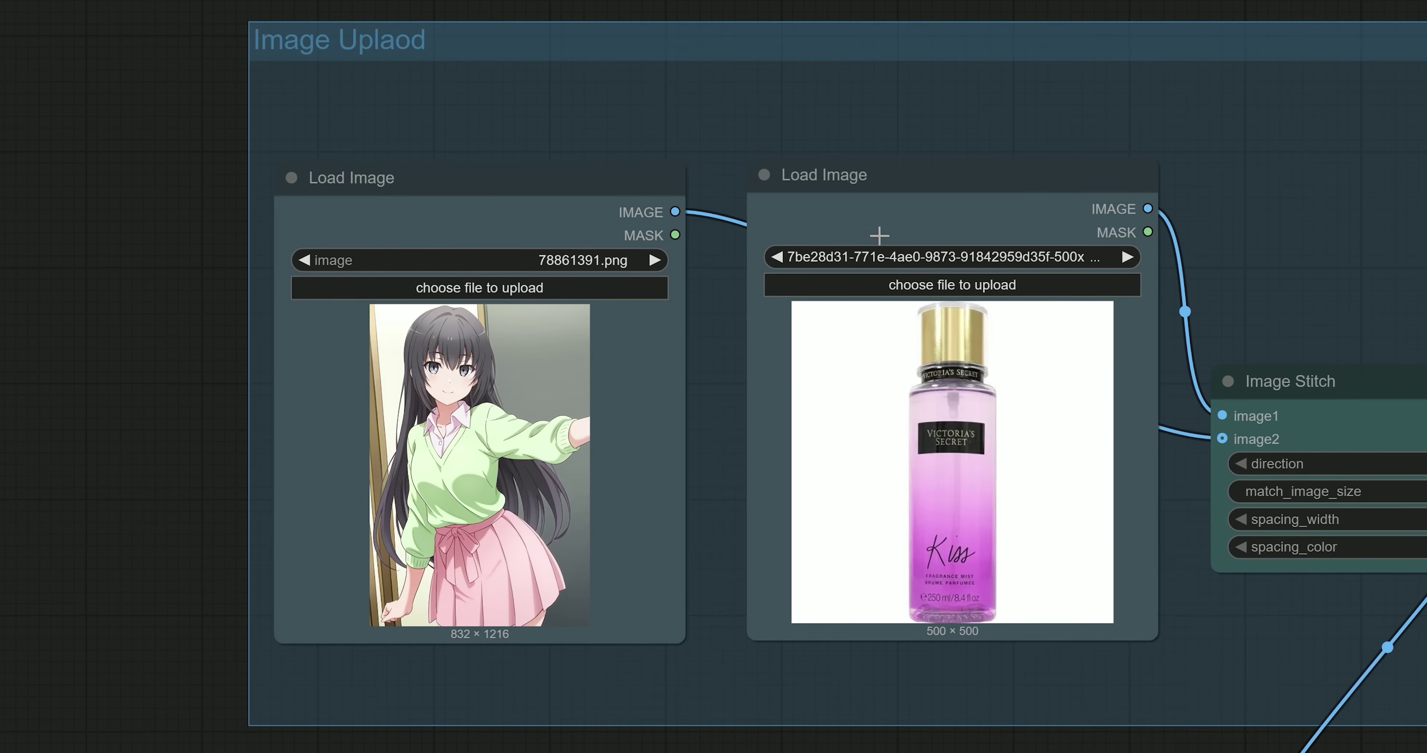
pyautogui.click(891, 213)
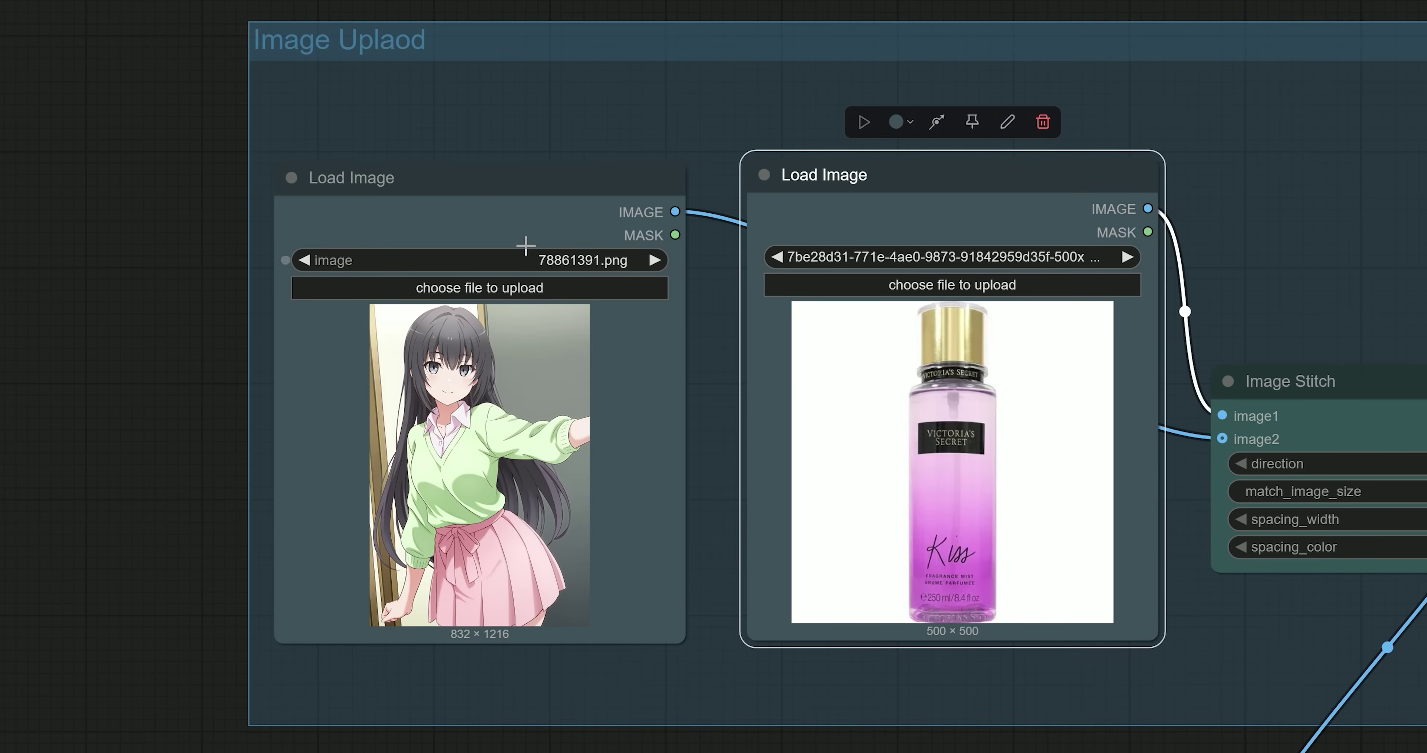
# Read the positive prompt about a young woman holding the perfume and introducing it to the audience.
pyautogui.click(438, 194)
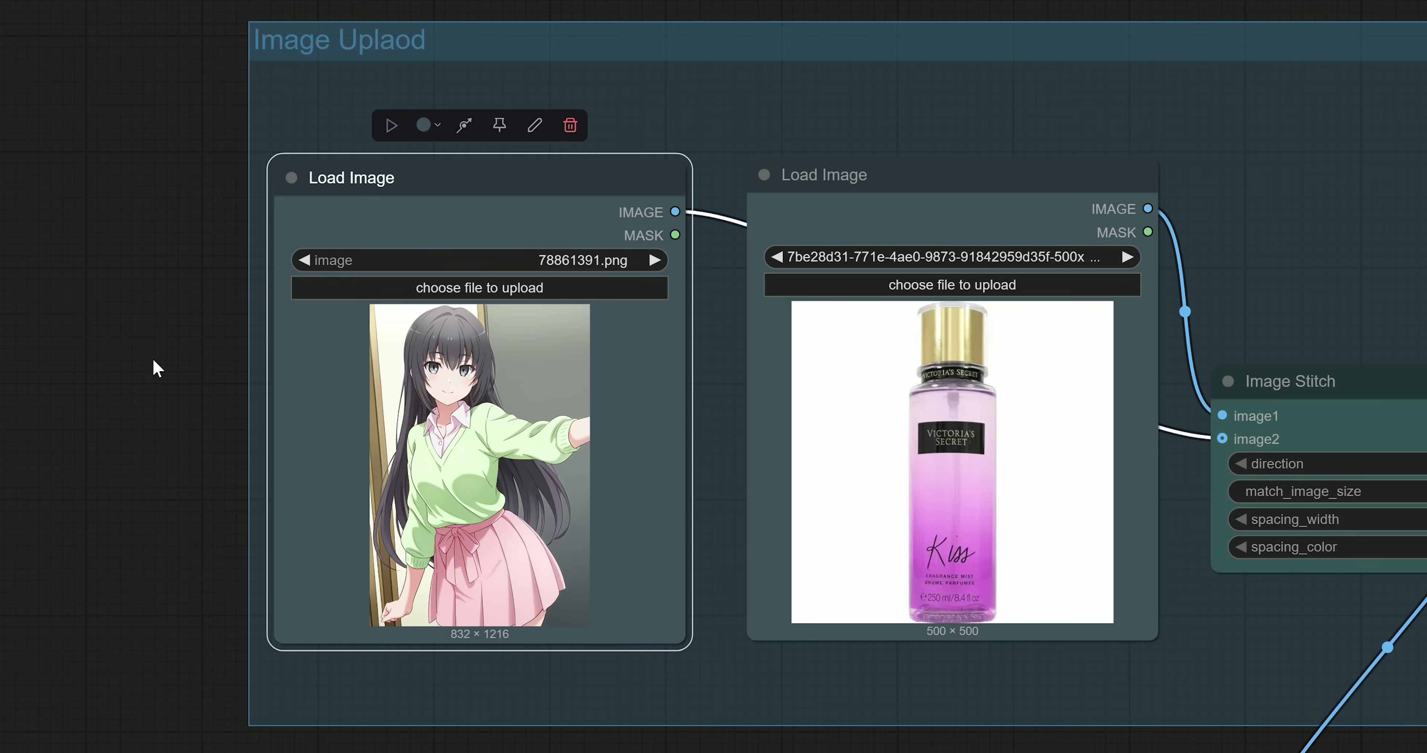
pyautogui.scroll(-5, 86, 356)
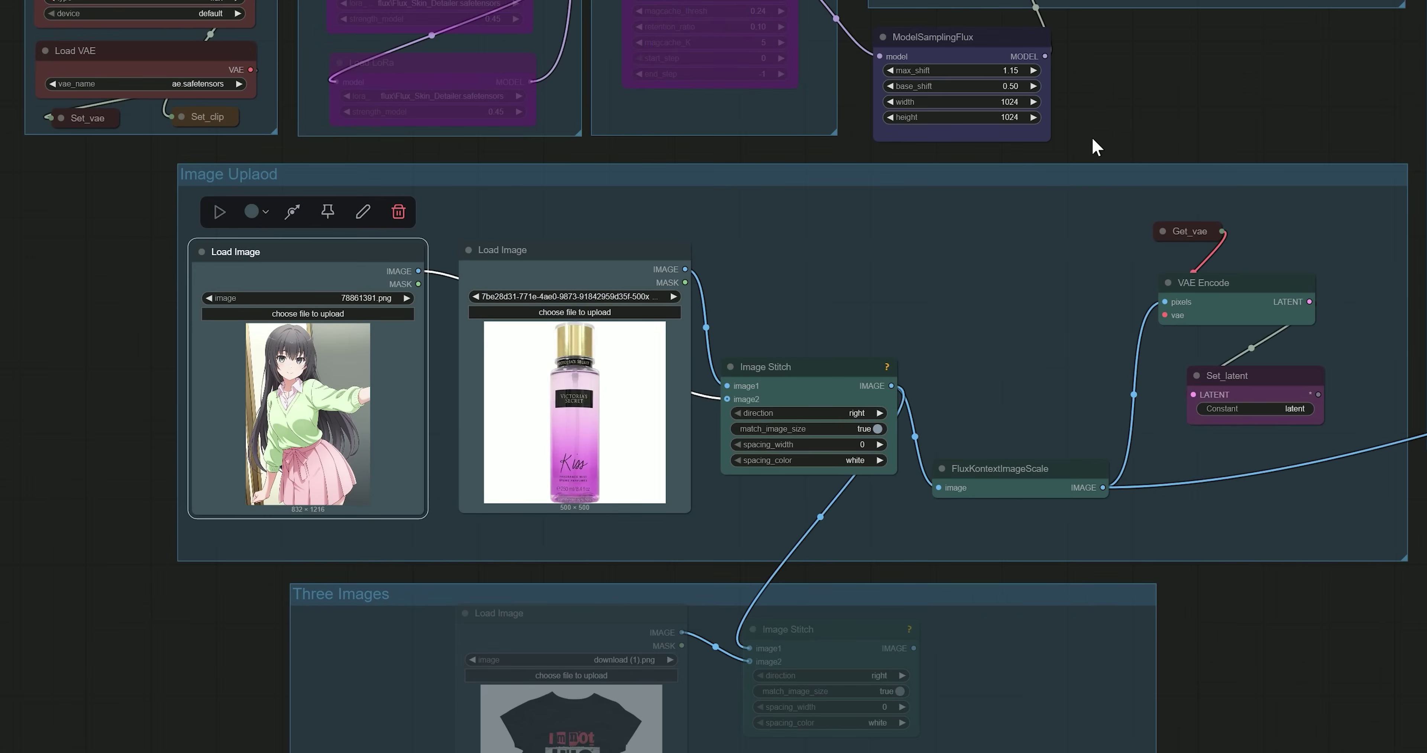
pyautogui.moveTo(1115, 98); pyautogui.dragTo(1188, 544)
pyautogui.scroll(4, 931, 238)
pyautogui.scroll(4, 964, 266)
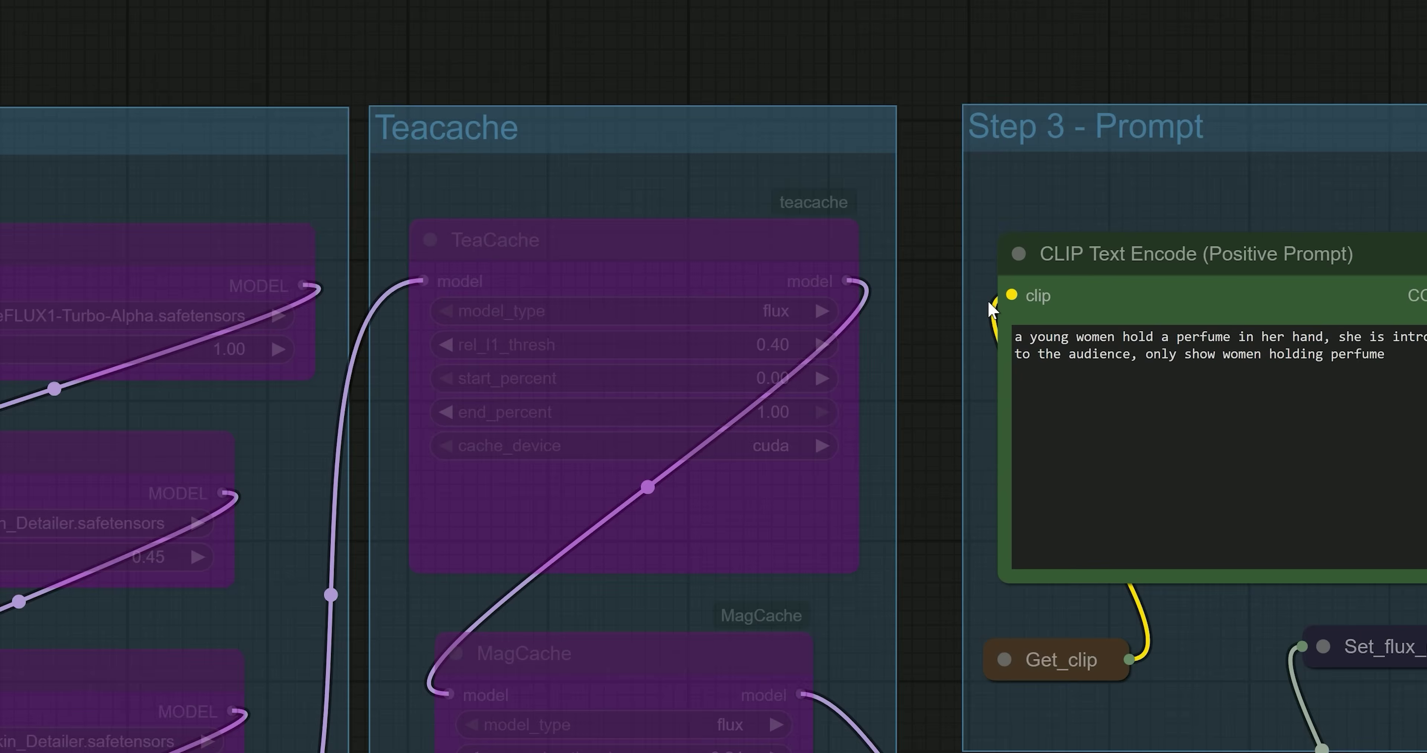
pyautogui.scroll(4, 991, 310)
pyautogui.scroll(-2, 875, 359)
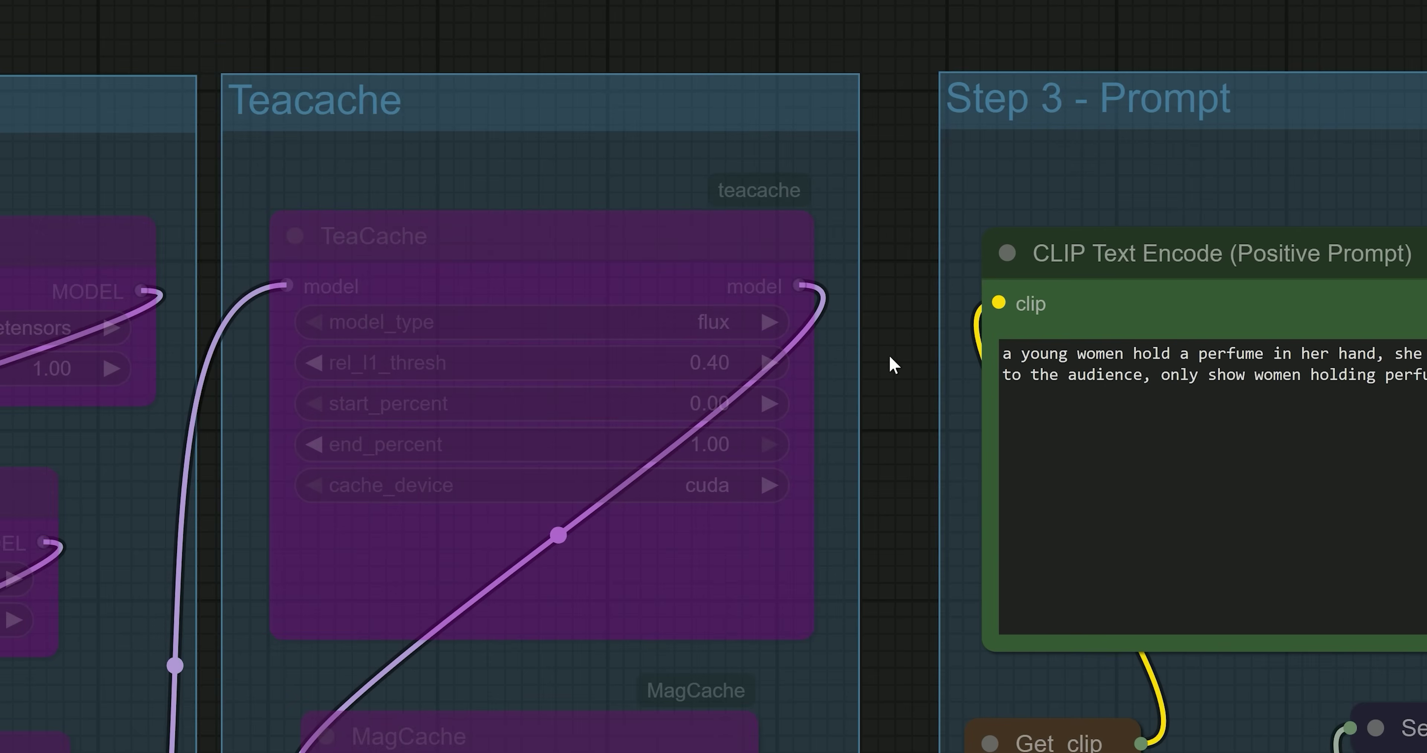
pyautogui.moveTo(886, 363); pyautogui.dragTo(689, 361)
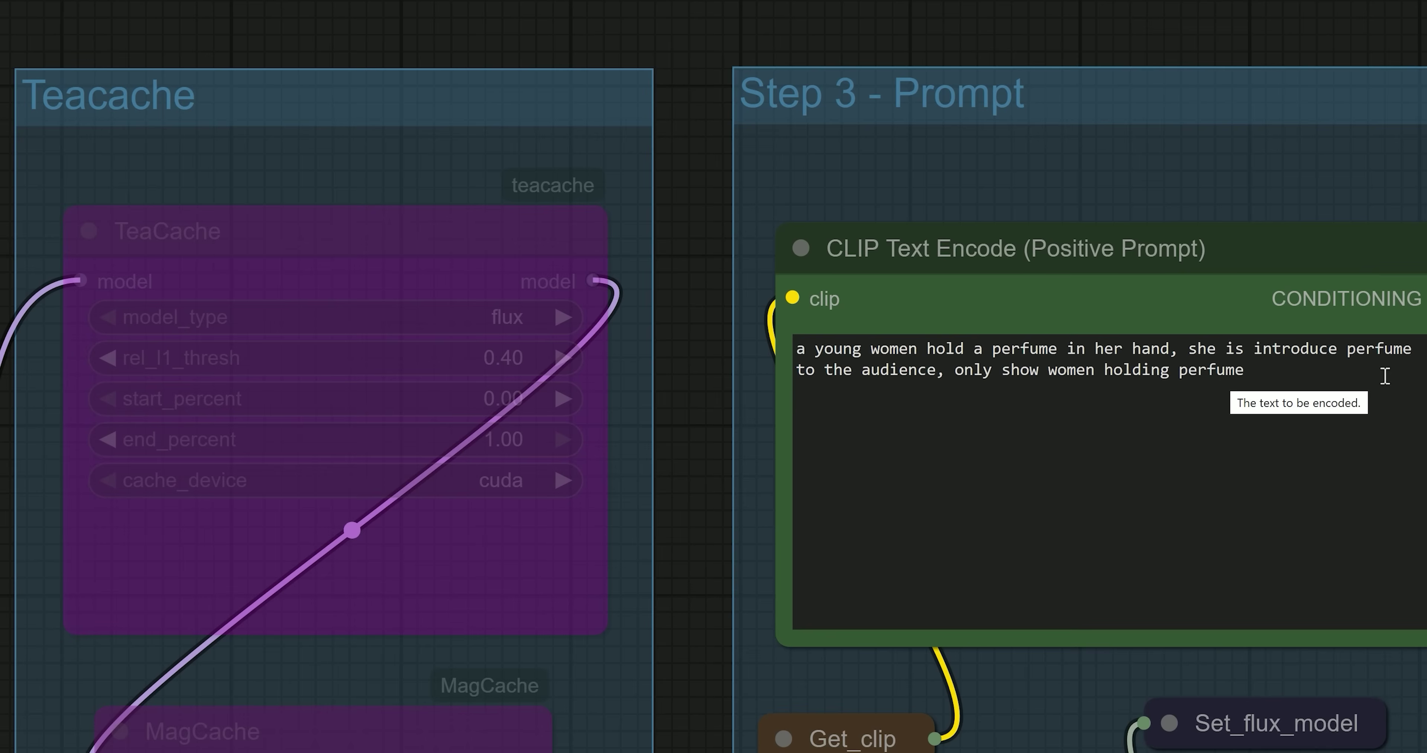
pyautogui.moveTo(797, 370); pyautogui.dragTo(1169, 385)
pyautogui.click(1035, 386)
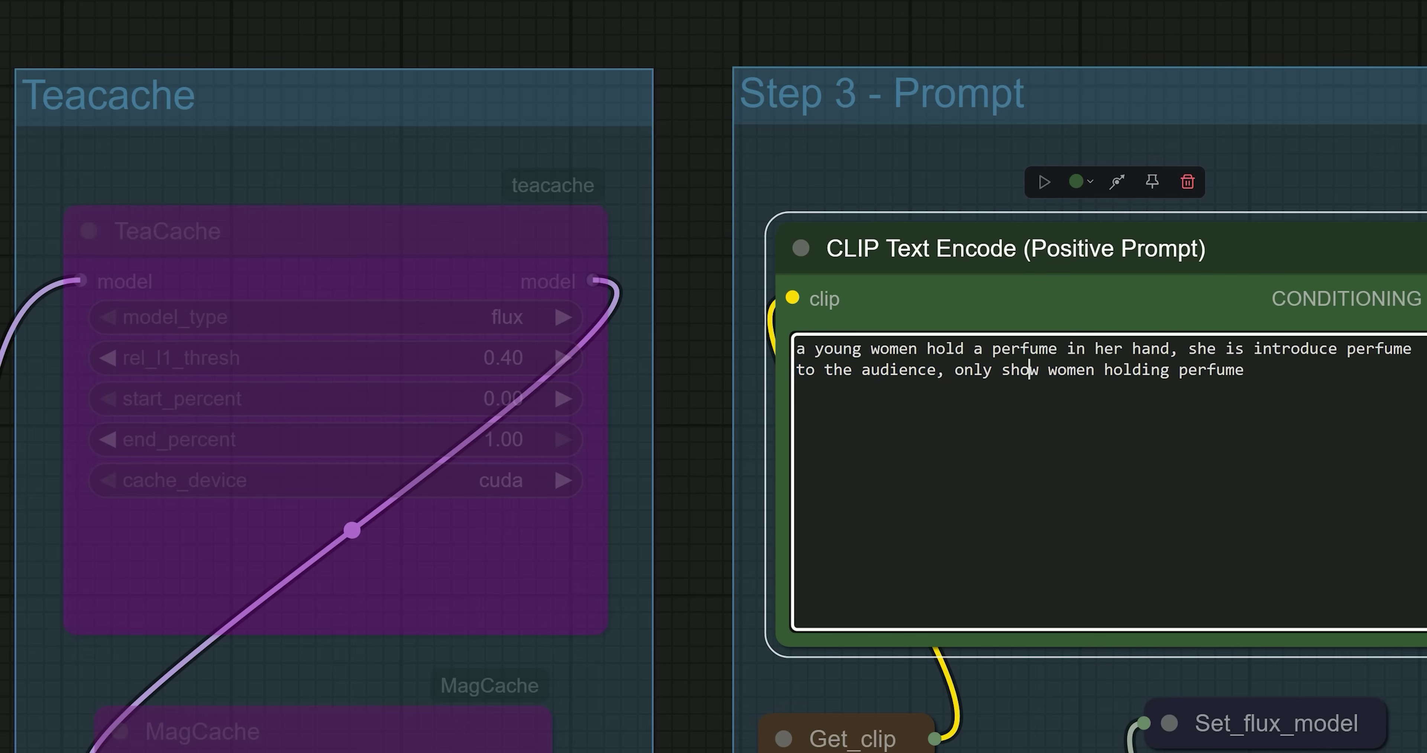
pyautogui.scroll(-5, 721, 579)
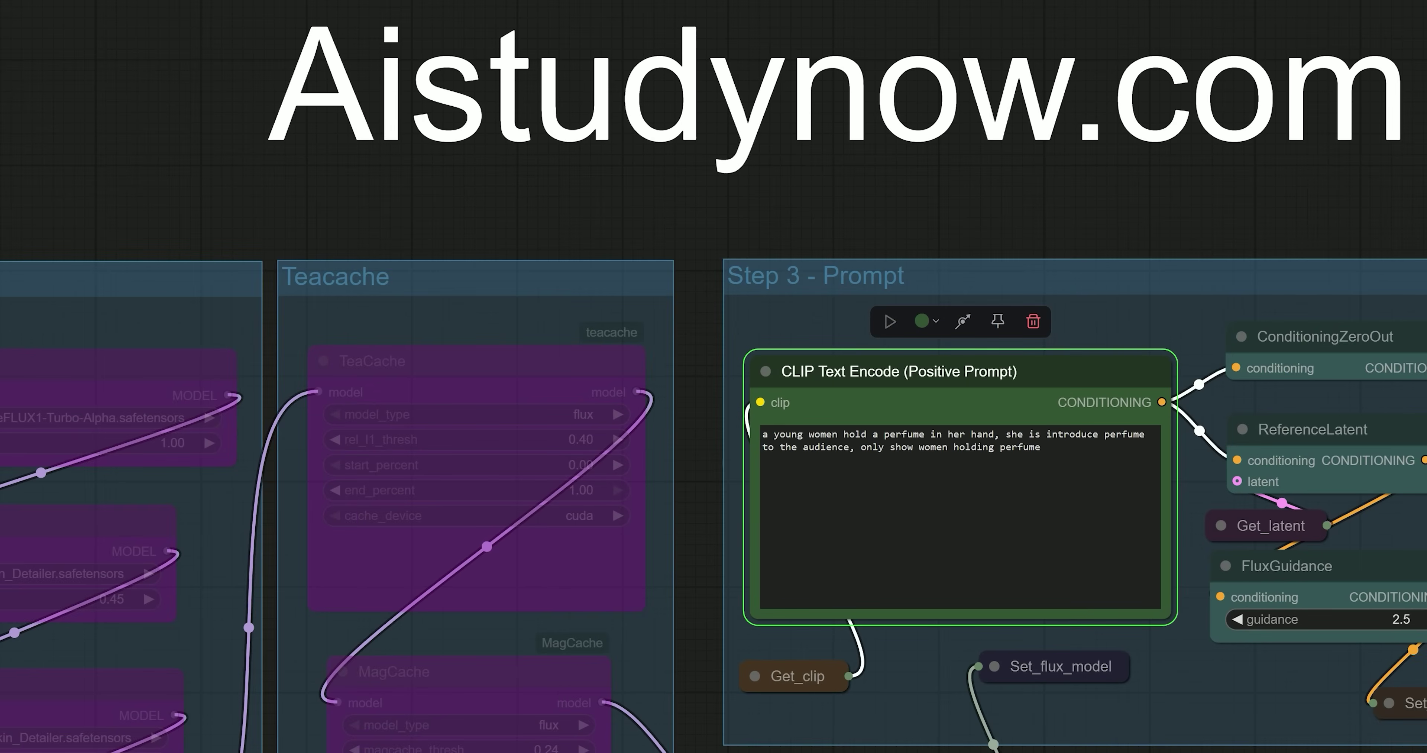
# Examine the generated anime girl with the perfume bottle in the Save Image node.
pyautogui.moveTo(1424, 372); pyautogui.dragTo(917, 207)
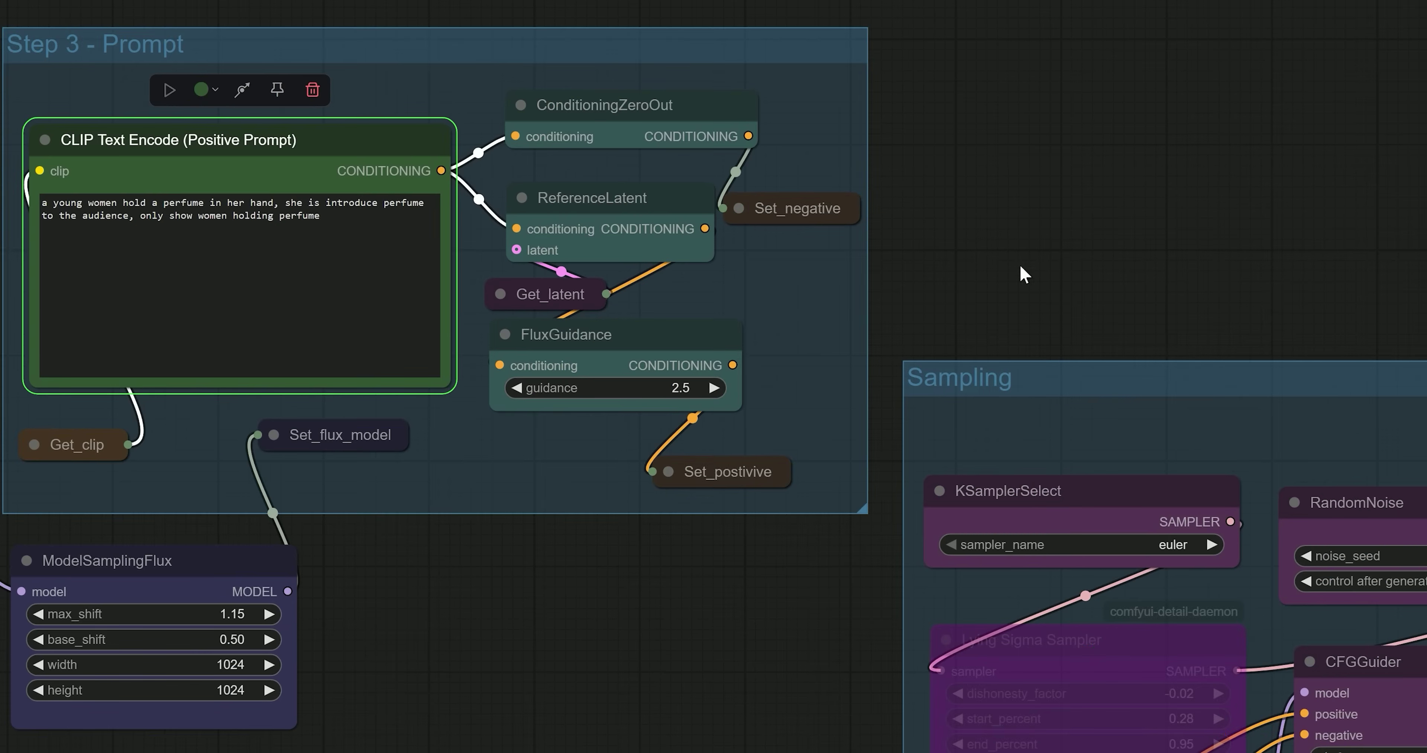
pyautogui.moveTo(1128, 243); pyautogui.dragTo(965, 176)
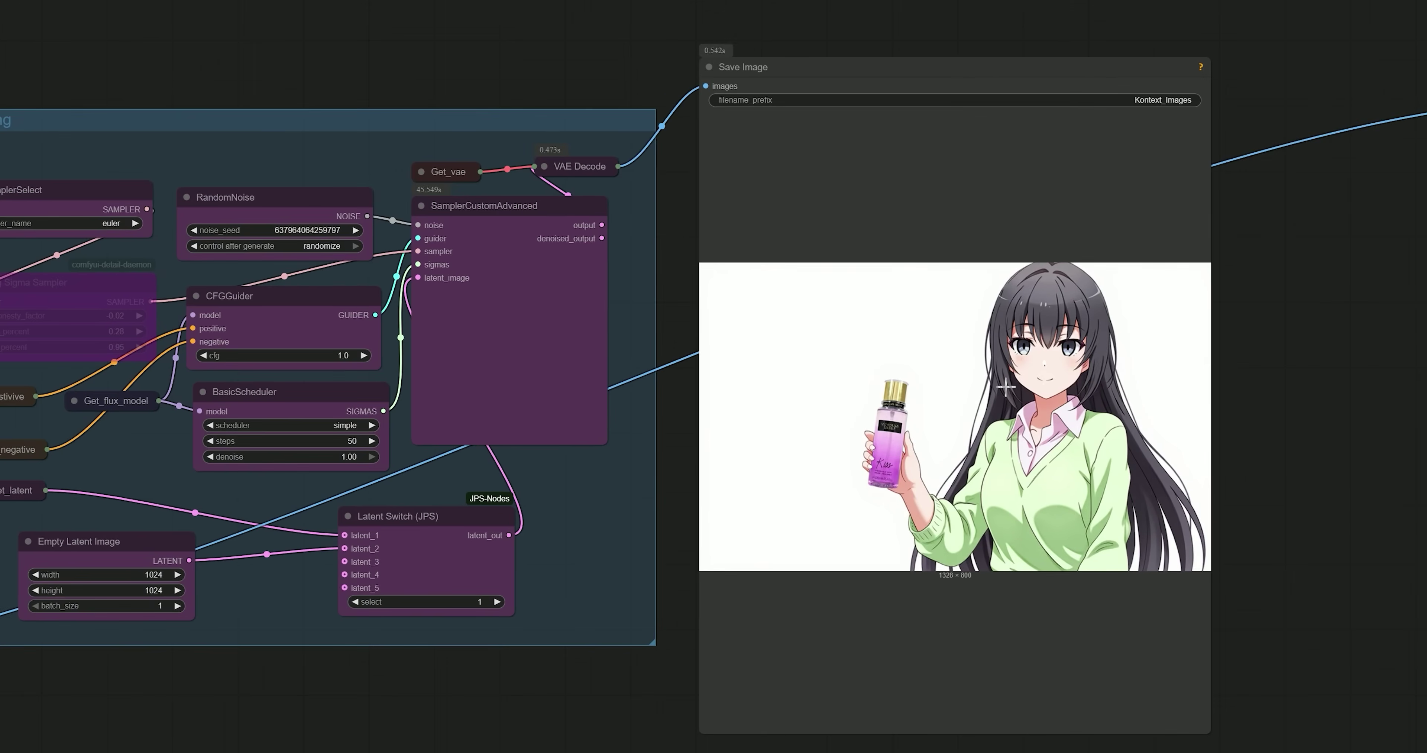
pyautogui.scroll(2, 1045, 430)
pyautogui.scroll(4, 808, 530)
pyautogui.scroll(-2, 798, 470)
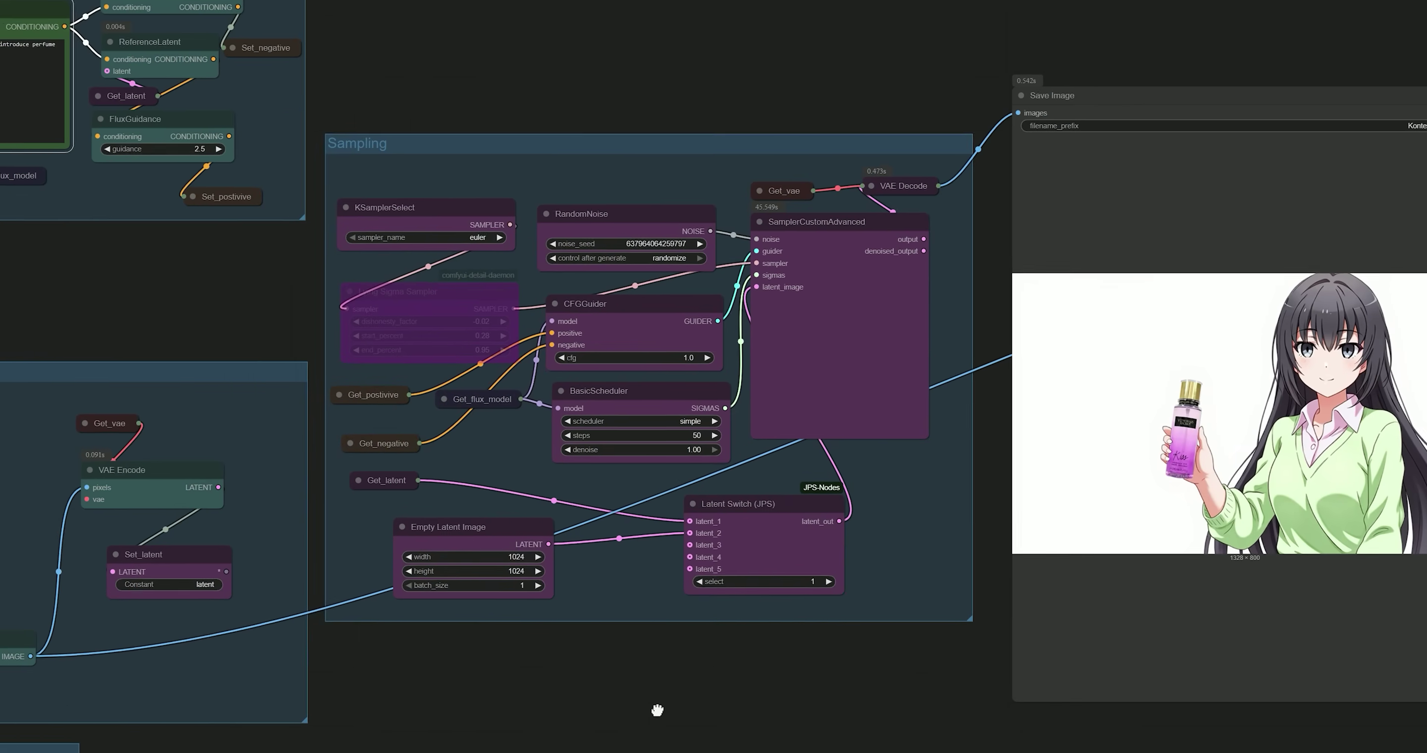
# Load the black T-shirt image download (1).png into the second Load Image node and check it beside the anime girl input.
pyautogui.scroll(4, 914, 520)
pyautogui.scroll(-2, 930, 515)
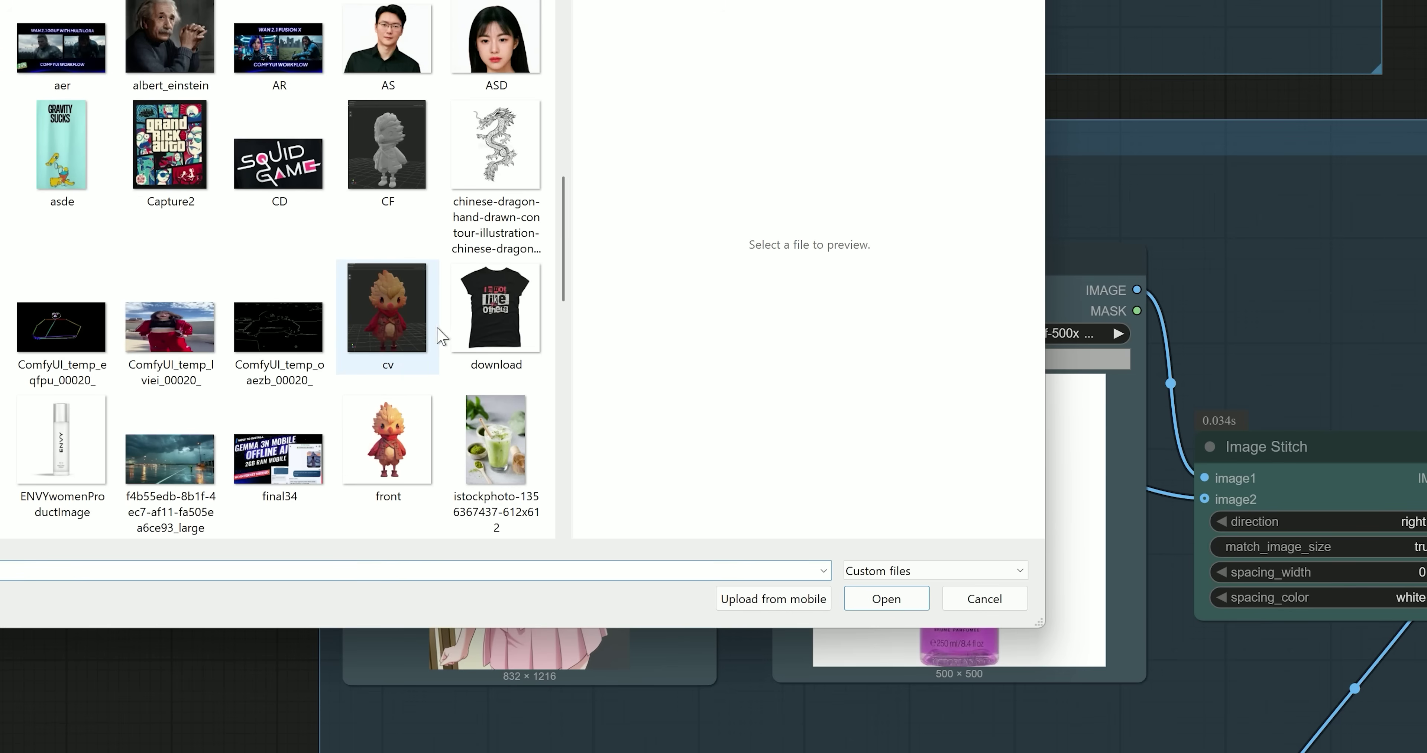
pyautogui.click(490, 345)
pyautogui.doubleClick(489, 344)
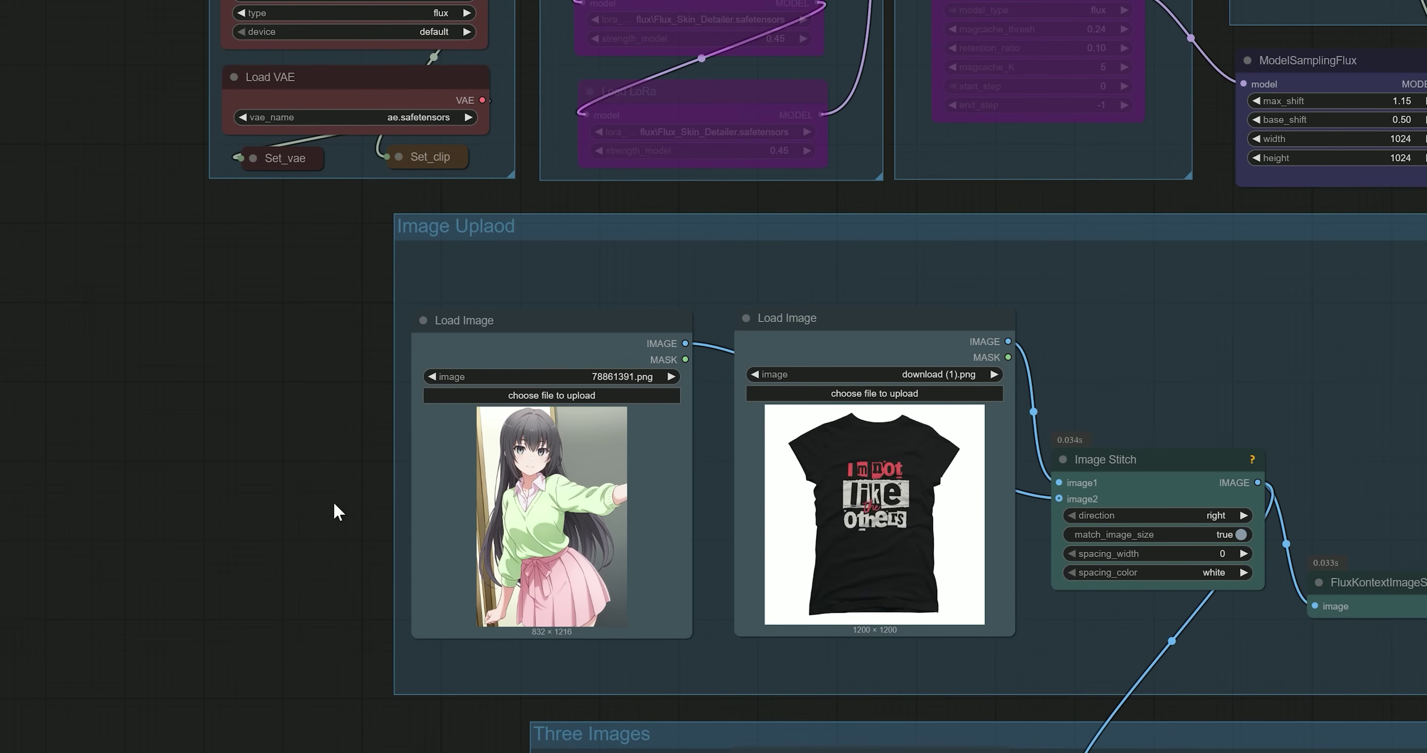
pyautogui.scroll(2, 337, 450)
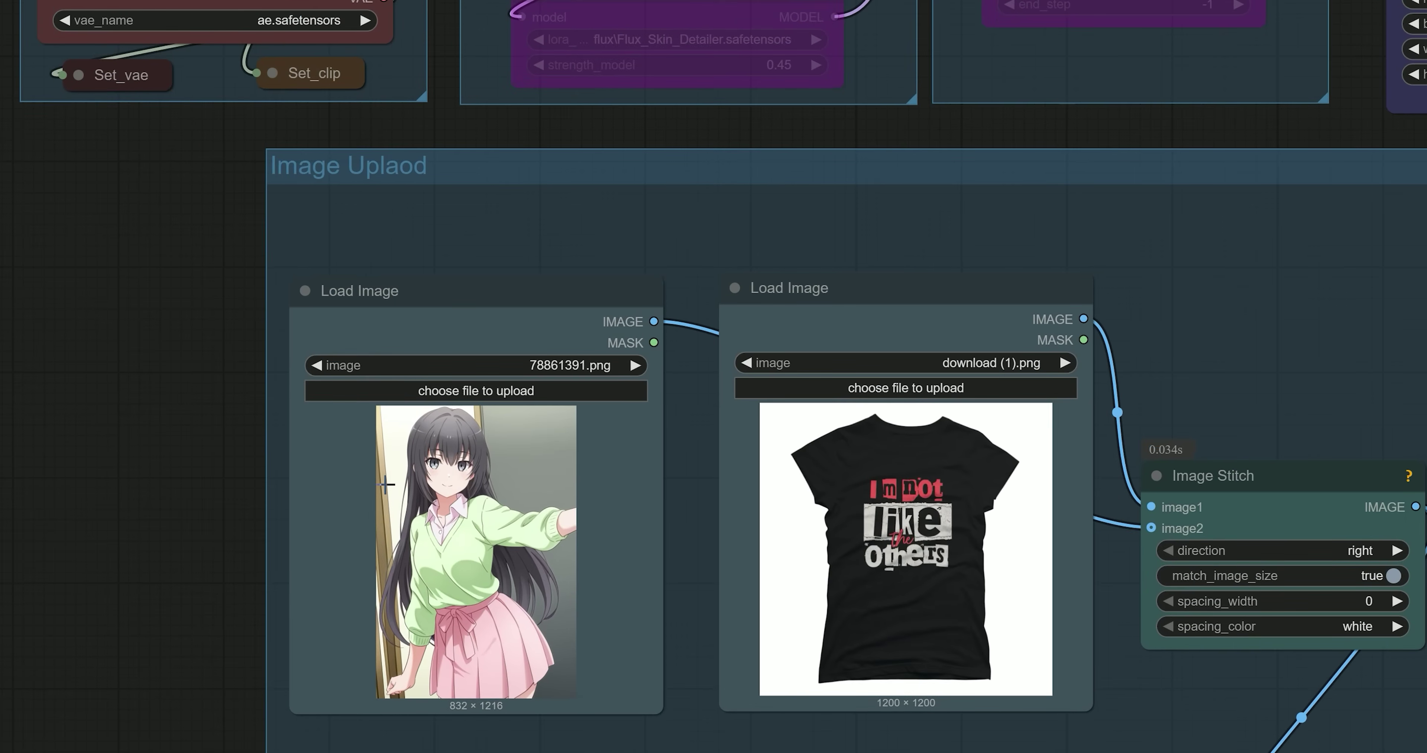
pyautogui.click(521, 472)
pyautogui.click(787, 468)
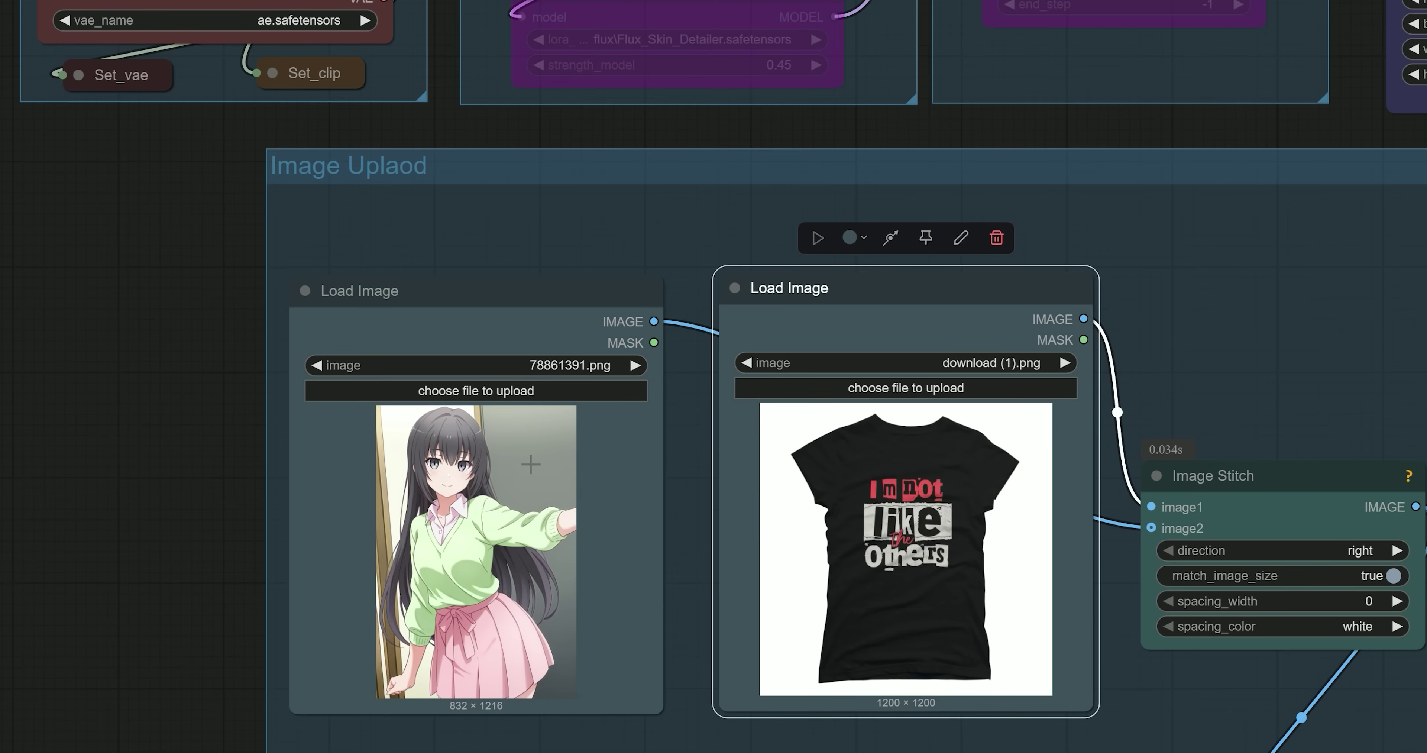
pyautogui.click(530, 462)
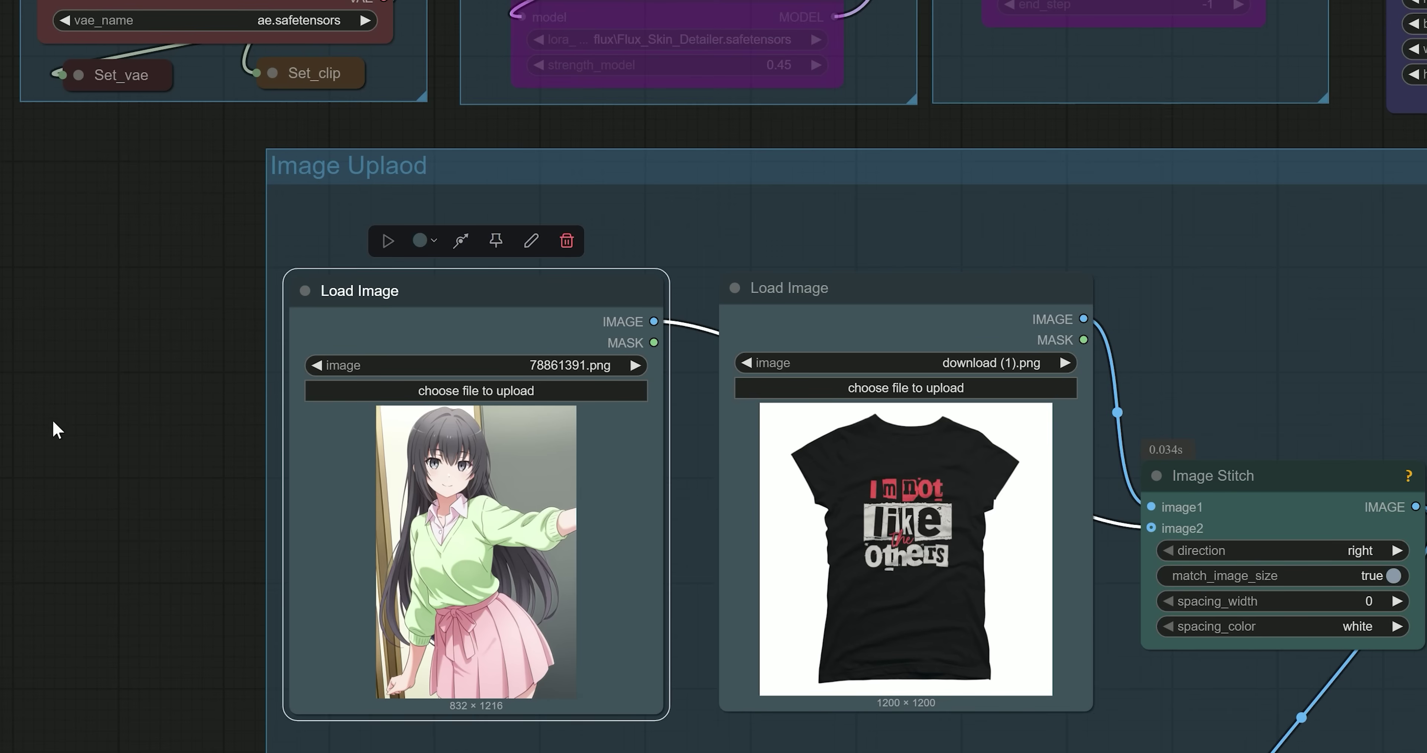
# Read the positive prompt about replacing the anime girl's outfit with the black T-shirt on a plain white background.
pyautogui.scroll(-4, 60, 426)
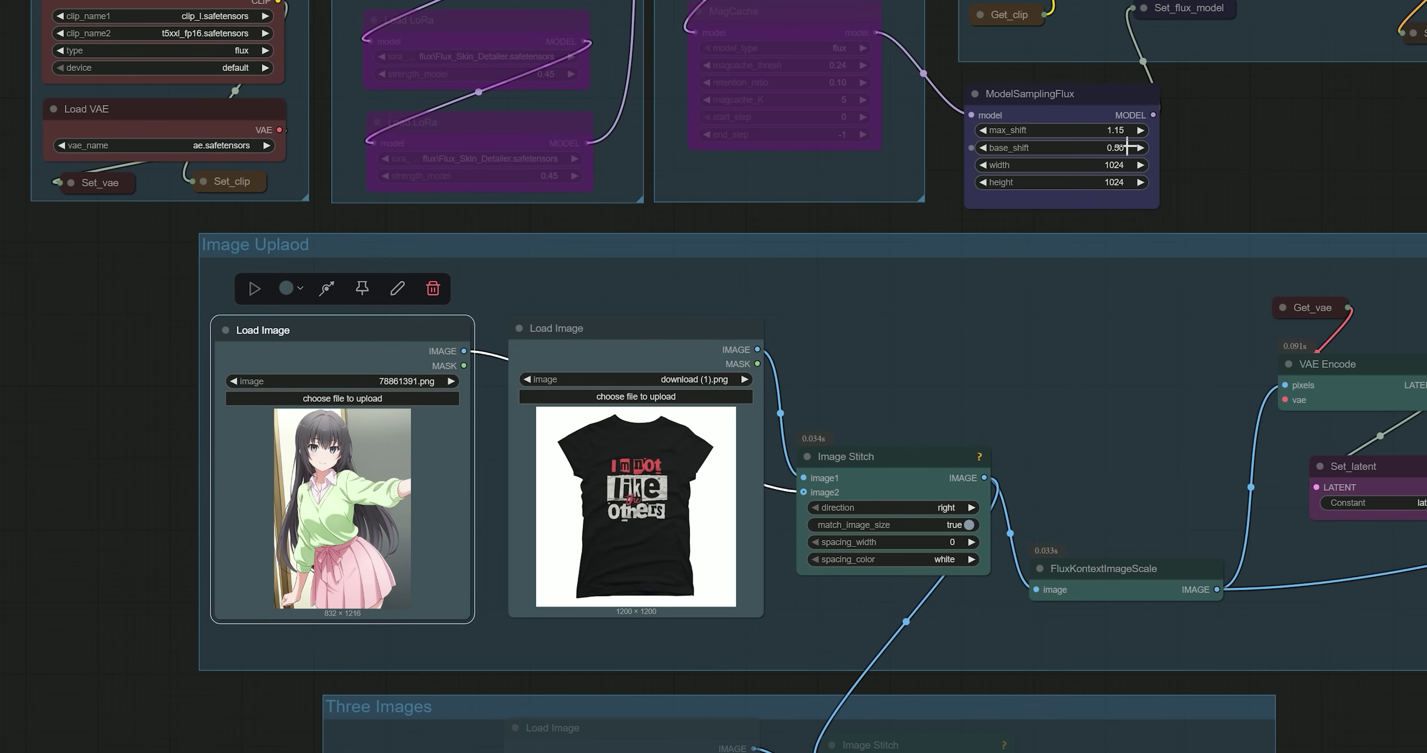
pyautogui.moveTo(1271, 141); pyautogui.dragTo(1273, 679)
pyautogui.scroll(9, 1092, 436)
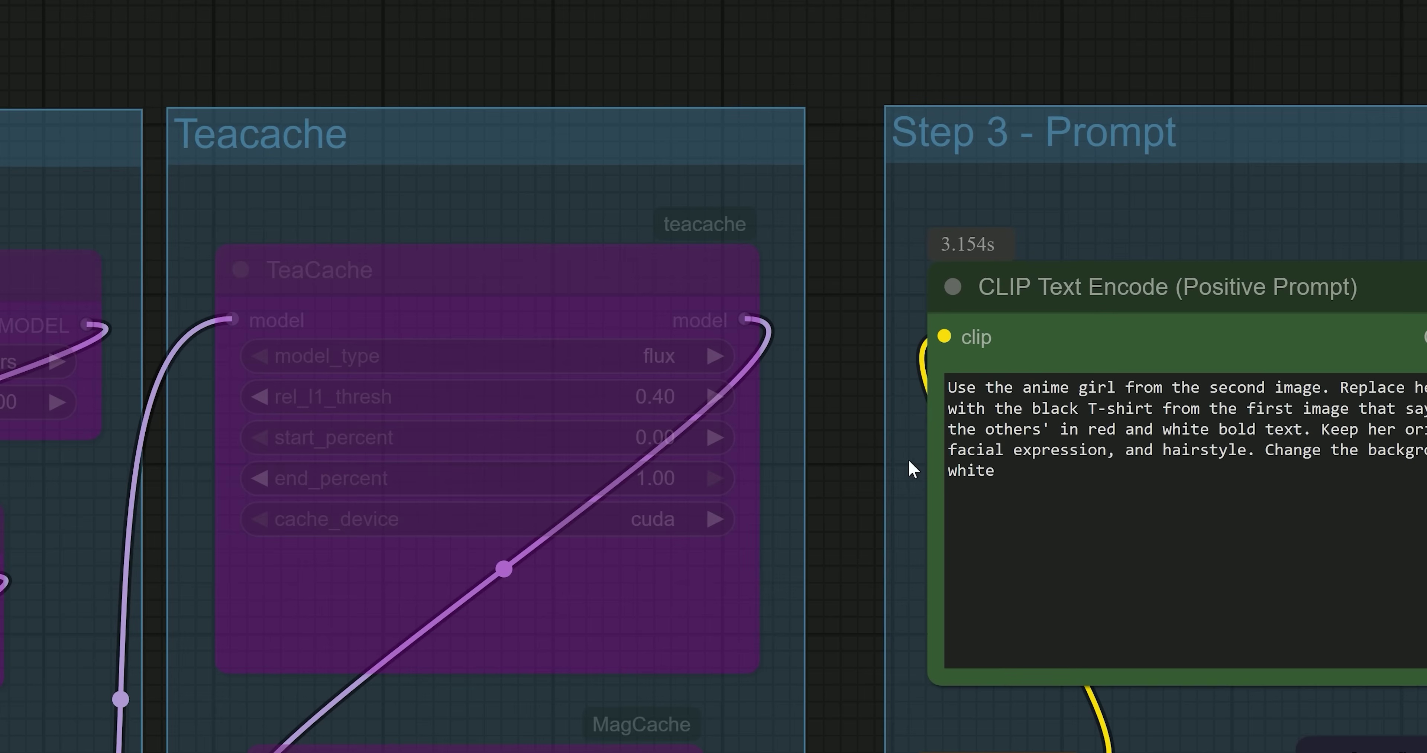
pyautogui.moveTo(835, 462); pyautogui.dragTo(577, 436)
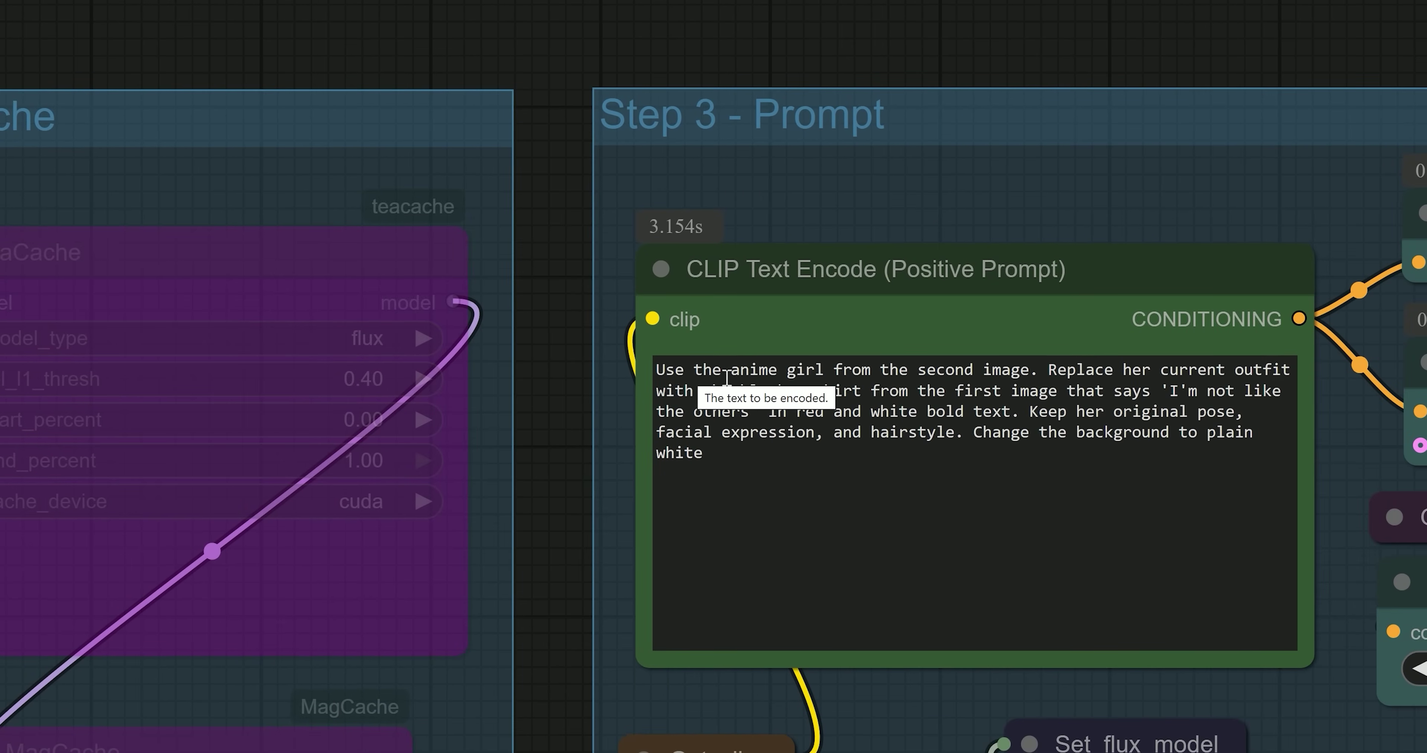
pyautogui.moveTo(1056, 369); pyautogui.dragTo(1203, 394)
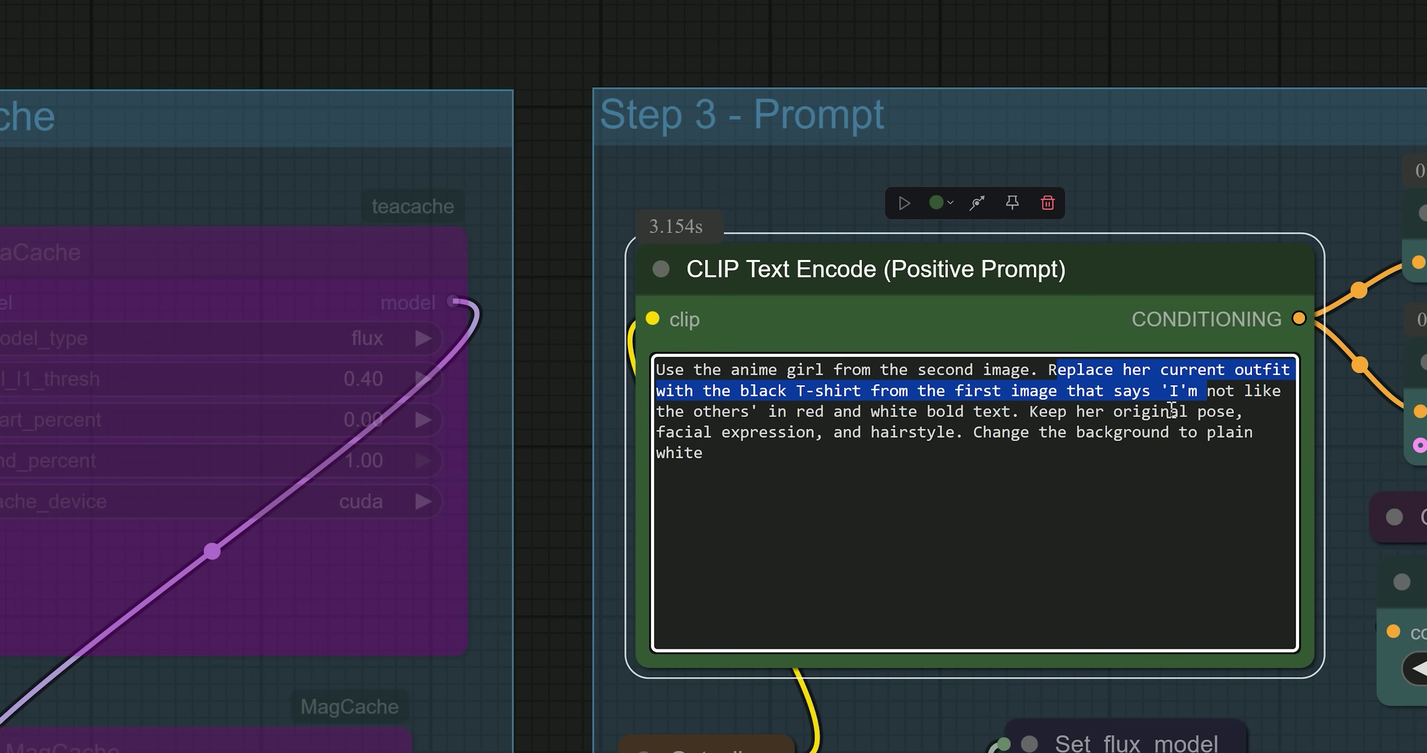
pyautogui.click(1171, 411)
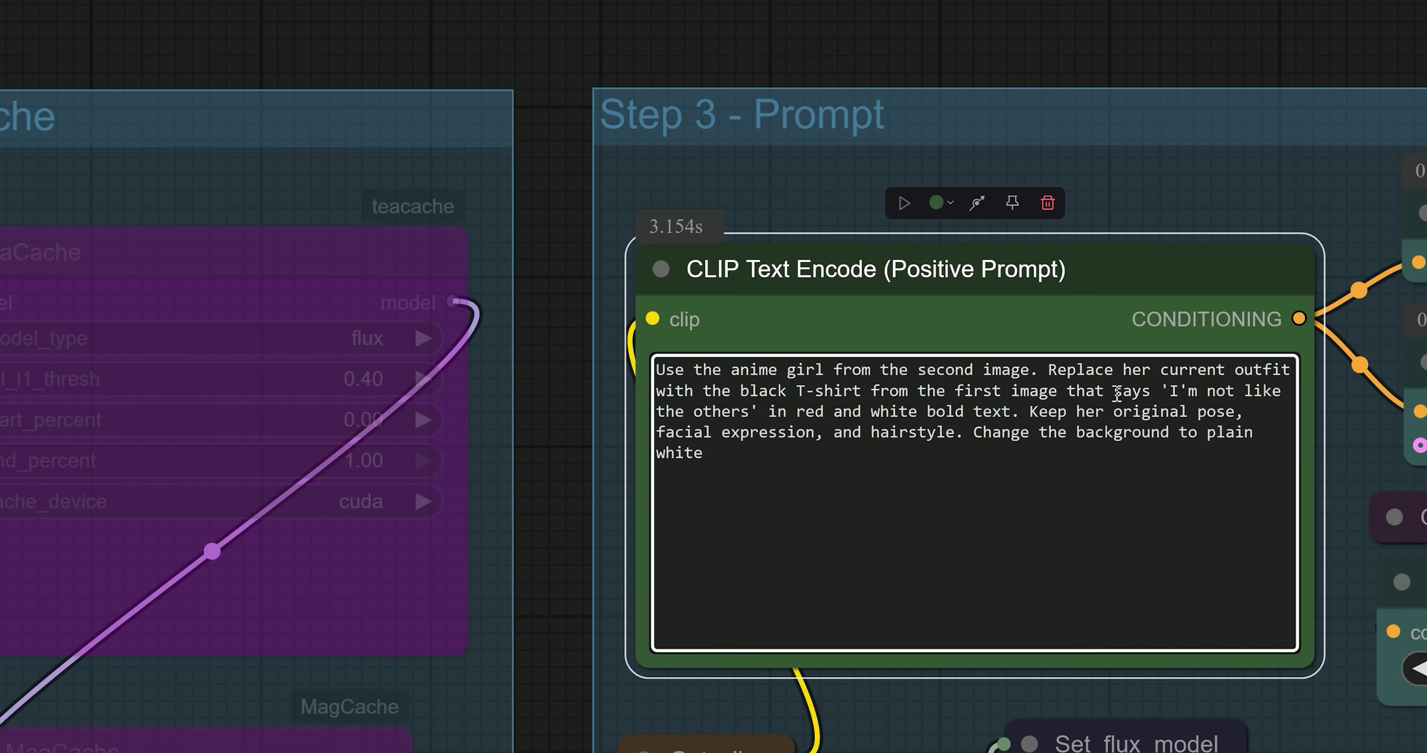
pyautogui.moveTo(1117, 393); pyautogui.dragTo(1234, 416)
pyautogui.click(822, 459)
pyautogui.moveTo(834, 433); pyautogui.dragTo(794, 462)
# Enable the Three Images group in the Fast Groups Muter node.
pyautogui.scroll(-1, 574, 476)
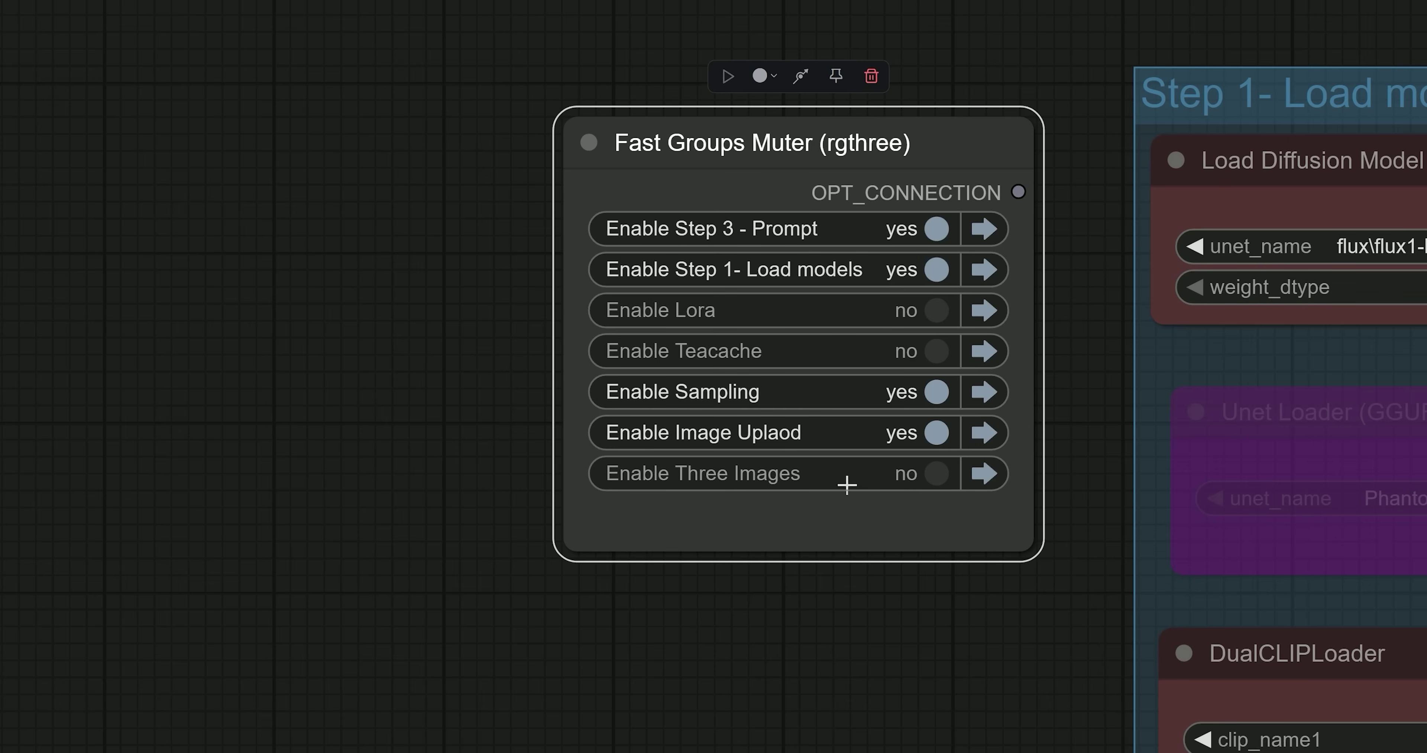
pyautogui.moveTo(852, 692); pyautogui.dragTo(662, 154)
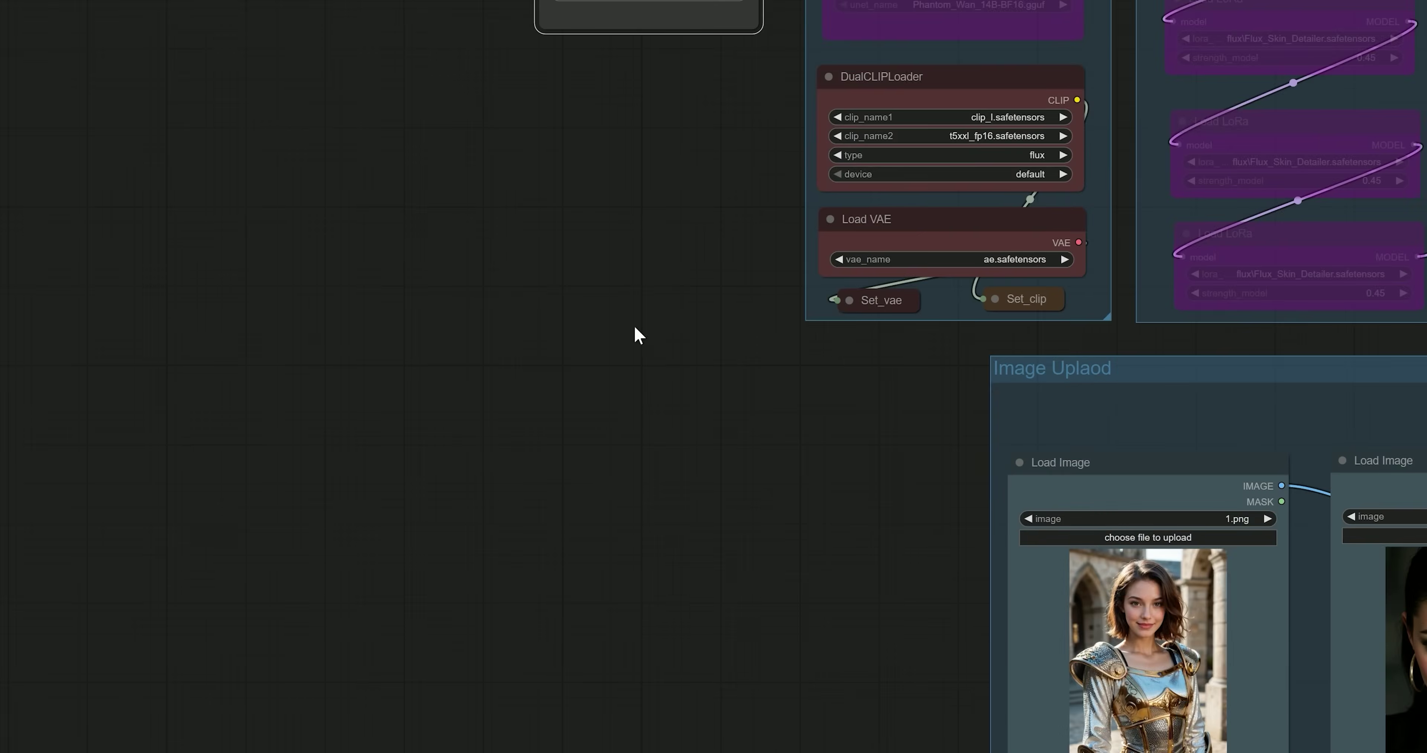
pyautogui.scroll(-4, 641, 386)
pyautogui.moveTo(709, 461); pyautogui.dragTo(666, 60)
pyautogui.scroll(3, 1206, 478)
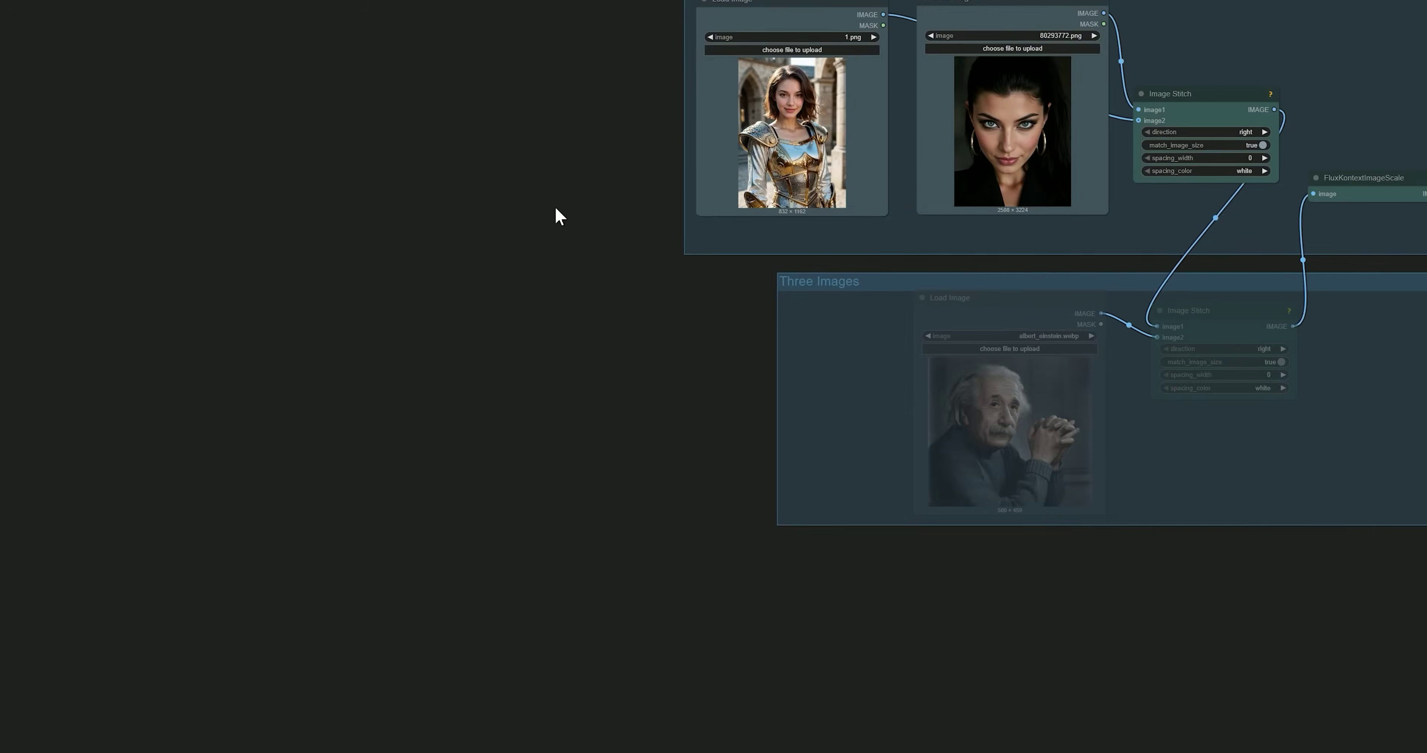
pyautogui.click(1078, 483)
# Connect the Image Uplaod group's Image Stitch output to FluxKontextImageScale, and reconnect the Three Images group's stitch output in its place.
pyautogui.scroll(-5, 1071, 572)
pyautogui.moveTo(870, 416); pyautogui.dragTo(663, 282)
pyautogui.moveTo(892, 734); pyautogui.dragTo(557, 443)
pyautogui.scroll(-5, 570, 483)
pyautogui.moveTo(867, 643); pyautogui.dragTo(739, 367)
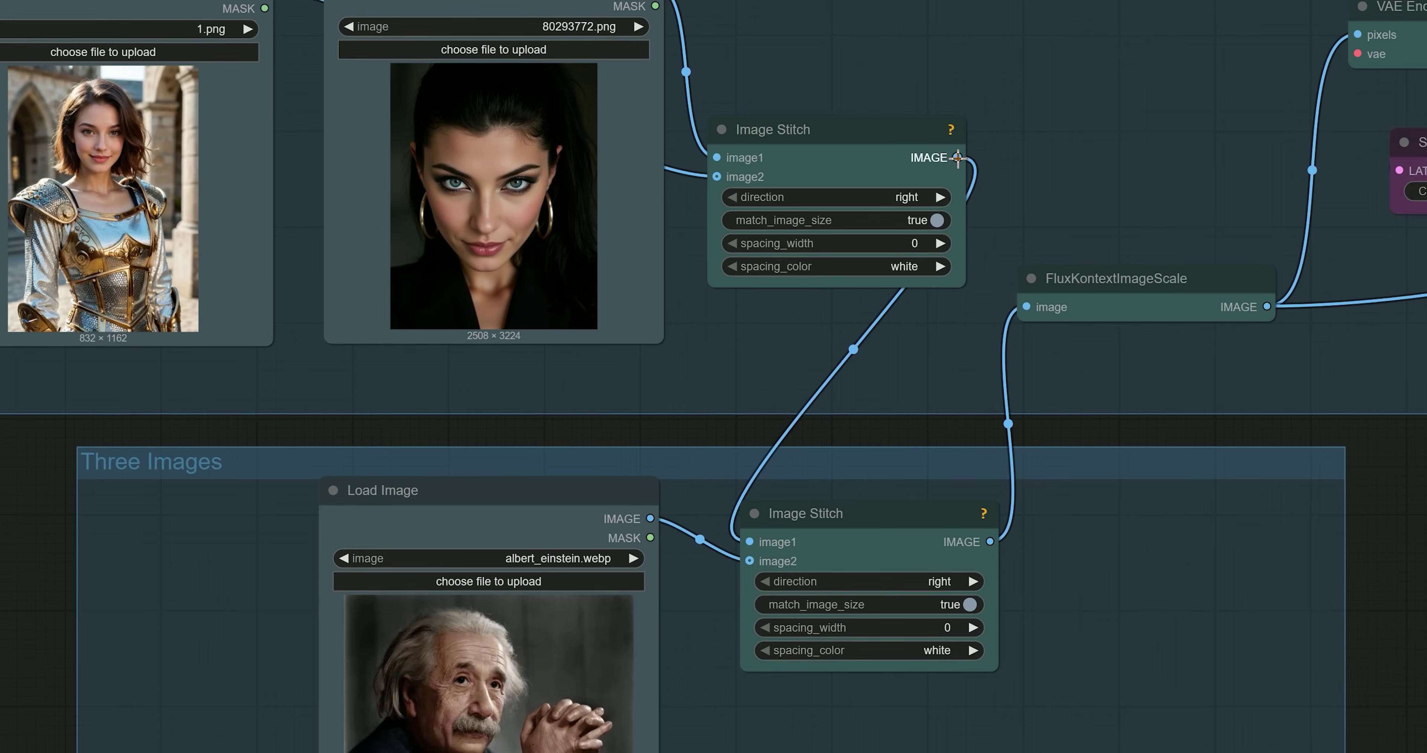
pyautogui.moveTo(956, 157); pyautogui.dragTo(1026, 307)
pyautogui.moveTo(991, 542); pyautogui.dragTo(1041, 296)
pyautogui.moveTo(1426, 531); pyautogui.dragTo(1278, 566)
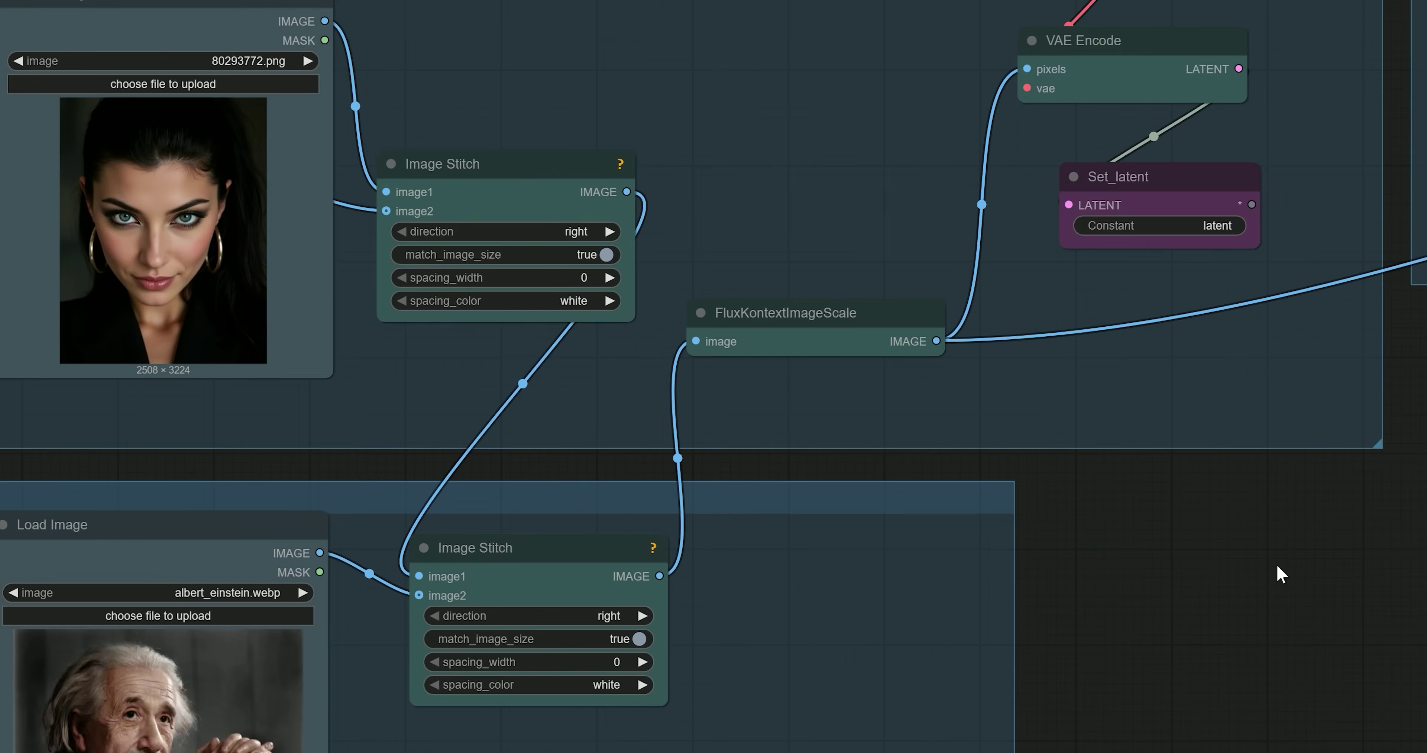
# Inspect the generated three-person street image, its three source images and the group toggles in the Fast Groups Muter.
pyautogui.scroll(-3, 1277, 566)
pyautogui.moveTo(1426, 264); pyautogui.dragTo(1163, 483)
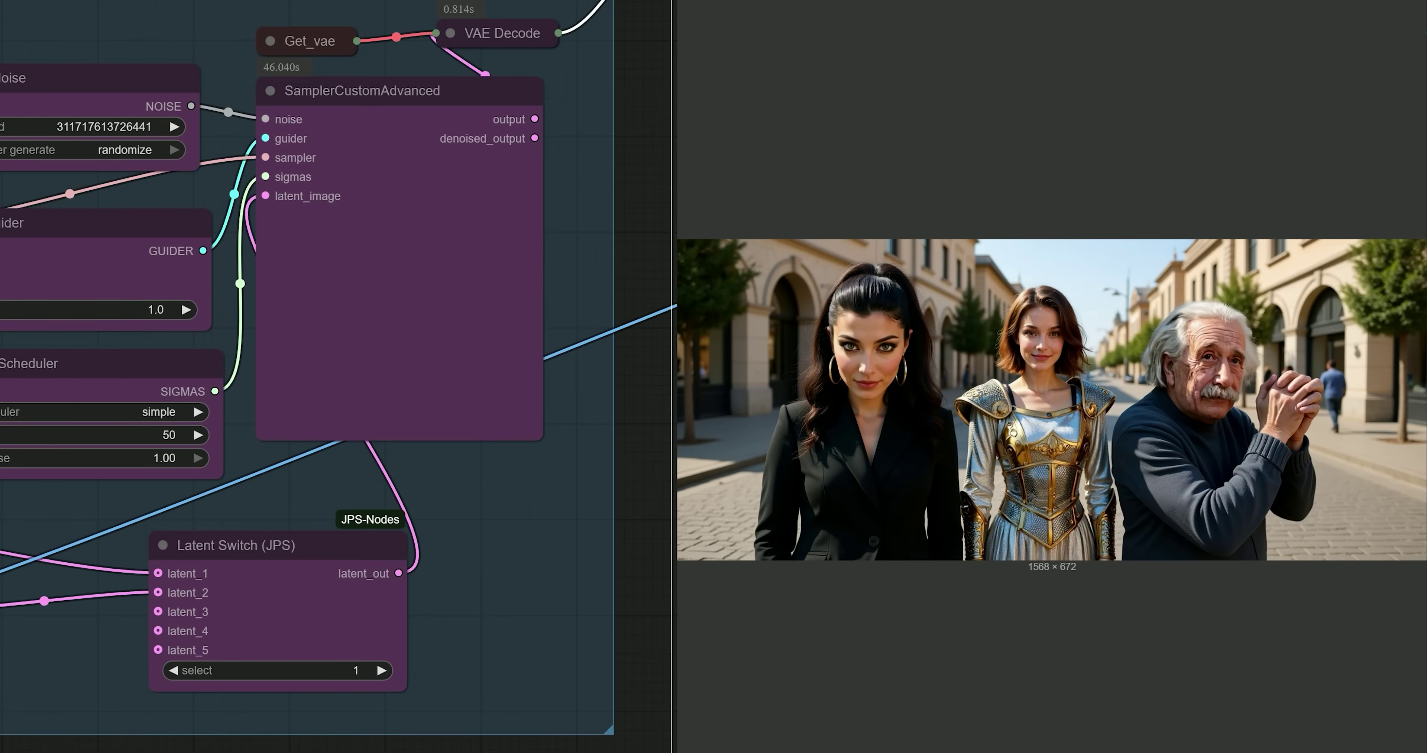
pyautogui.moveTo(255, 747); pyautogui.dragTo(1193, 488)
pyautogui.scroll(-3, 720, 637)
pyautogui.moveTo(122, 747); pyautogui.dragTo(997, 520)
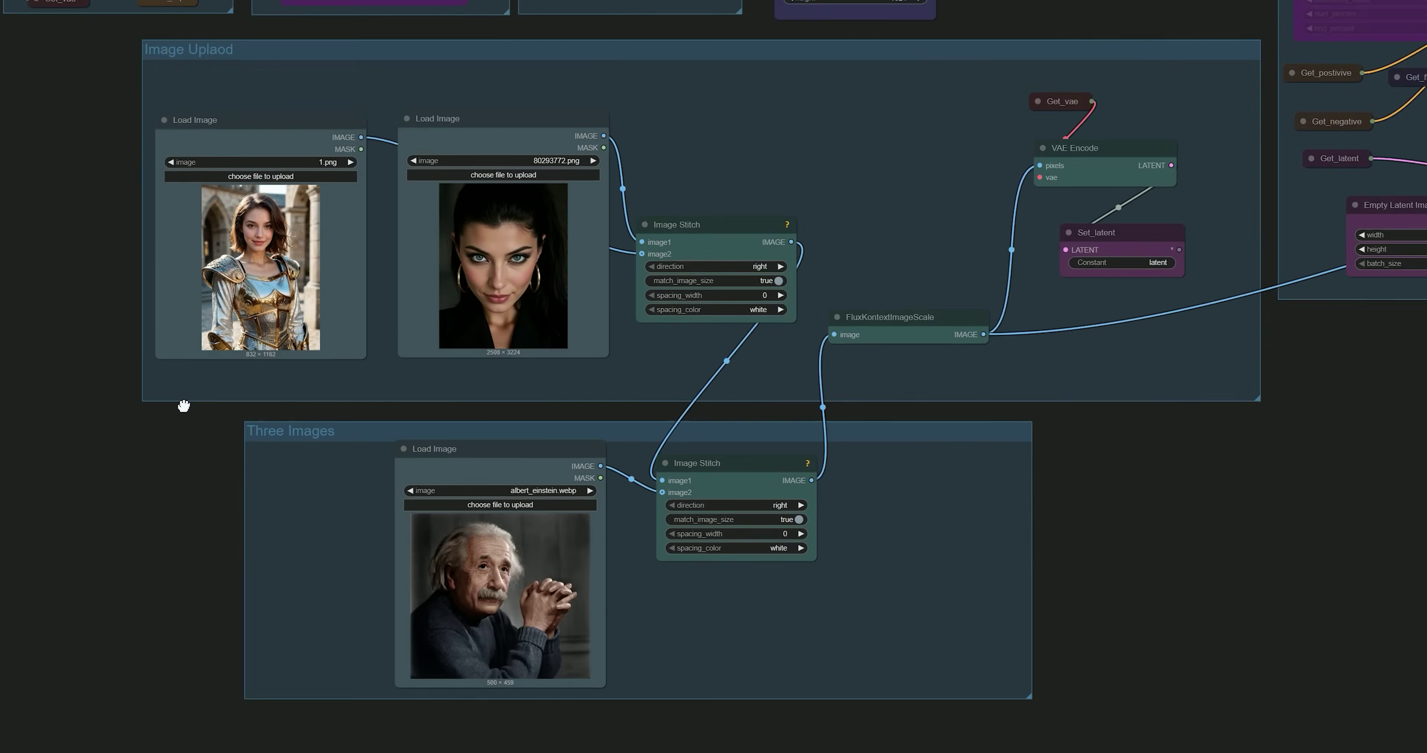
pyautogui.scroll(3, 322, 148)
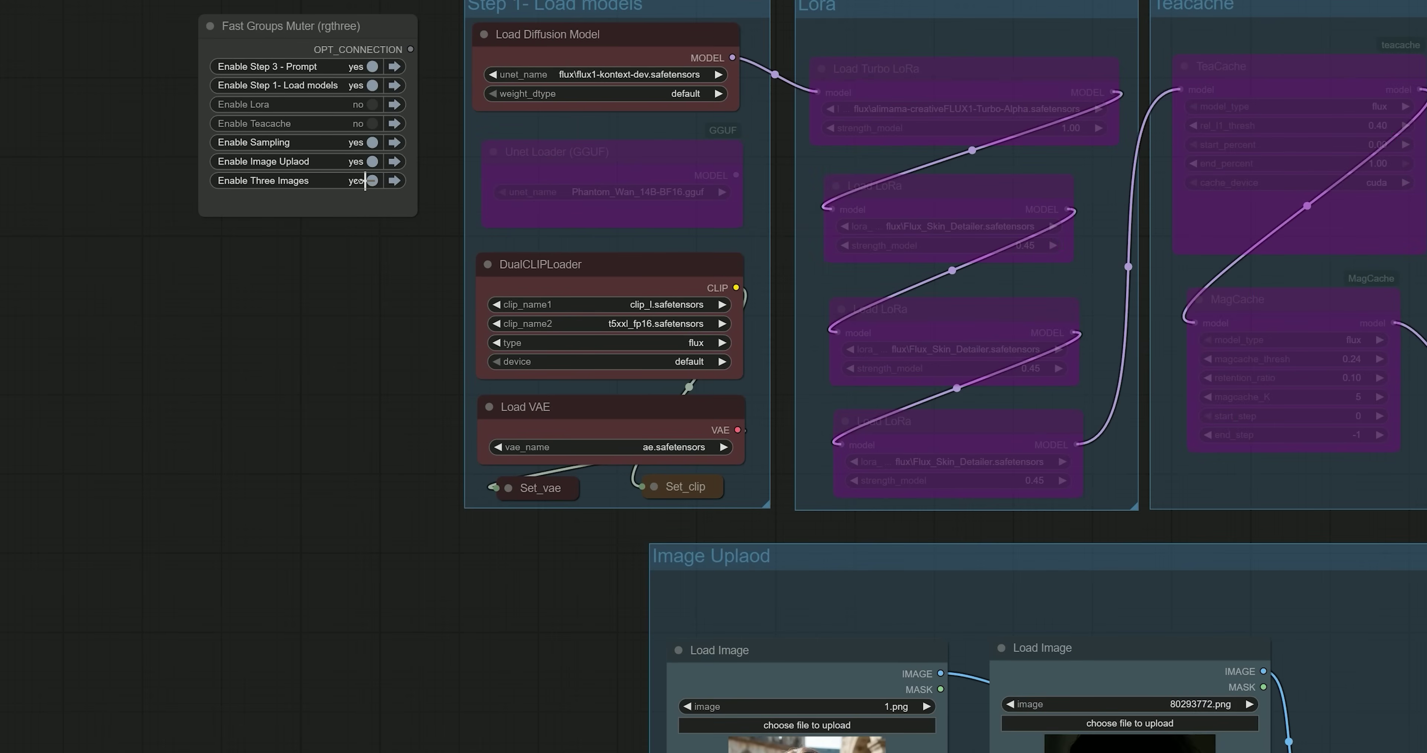